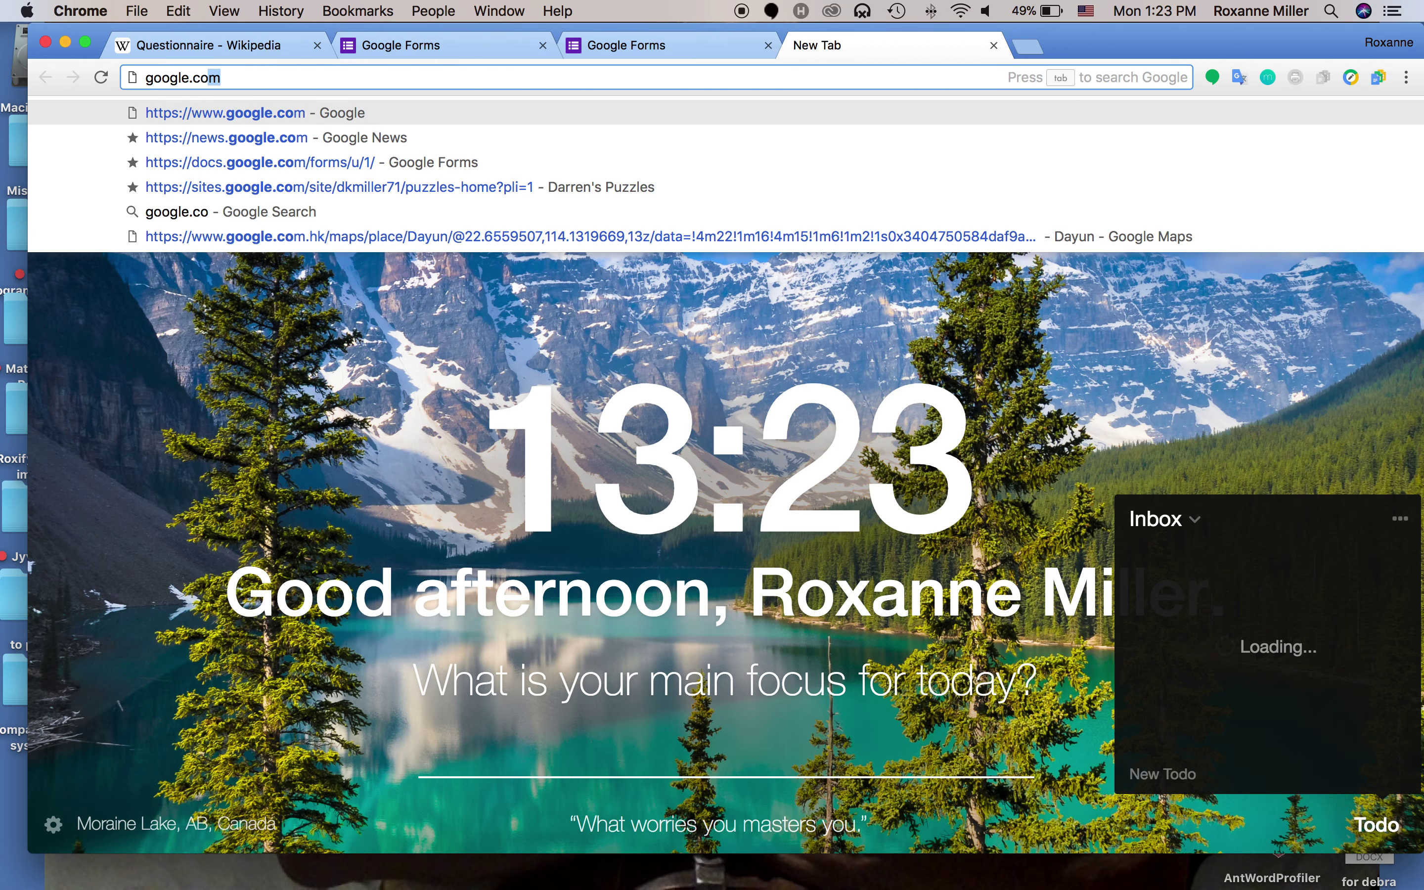
Load the Google home page and start signing in from the account switcher
key(Return)
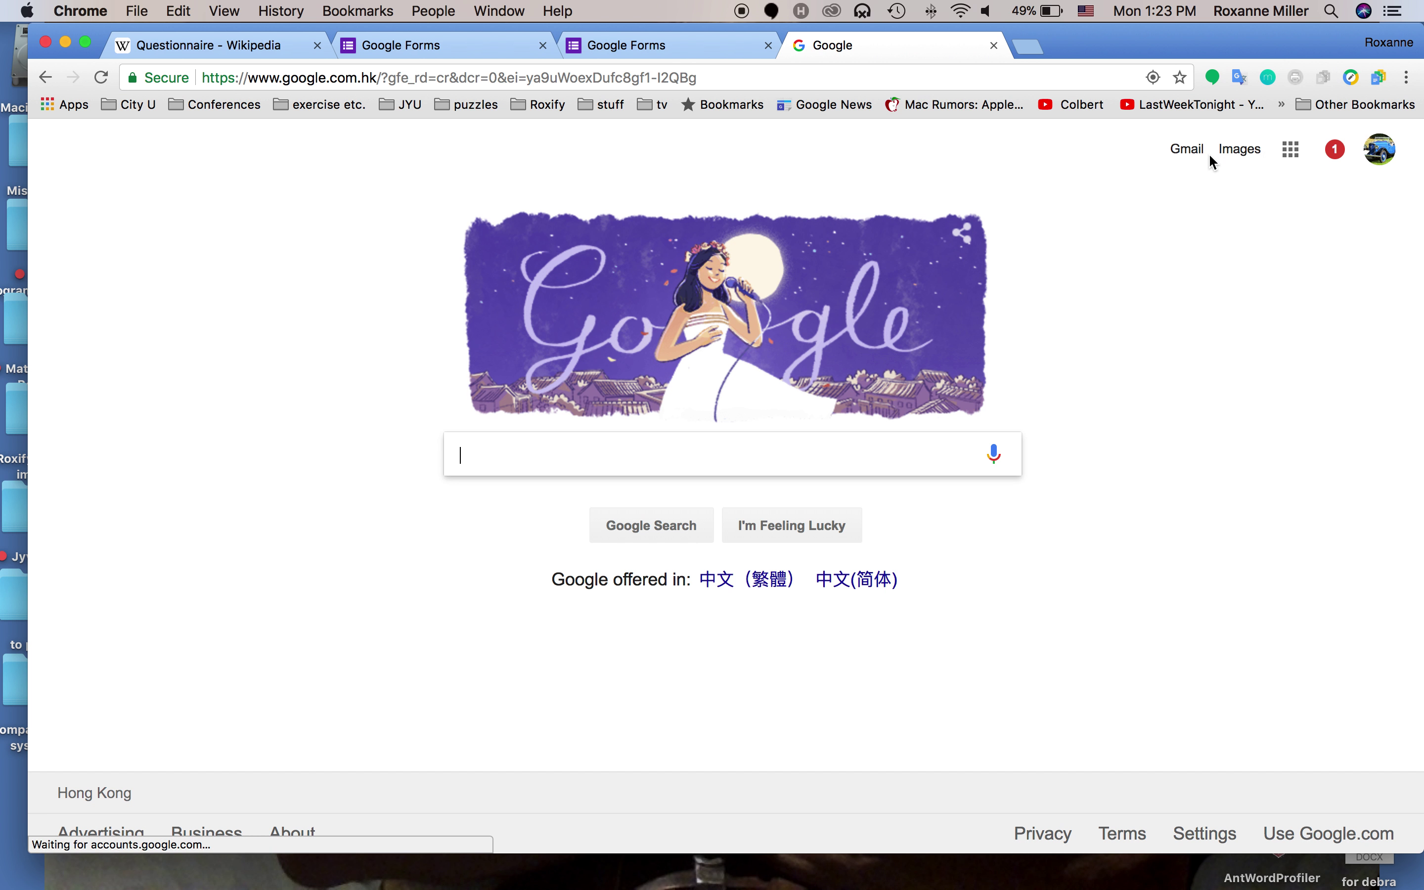
click(1291, 151)
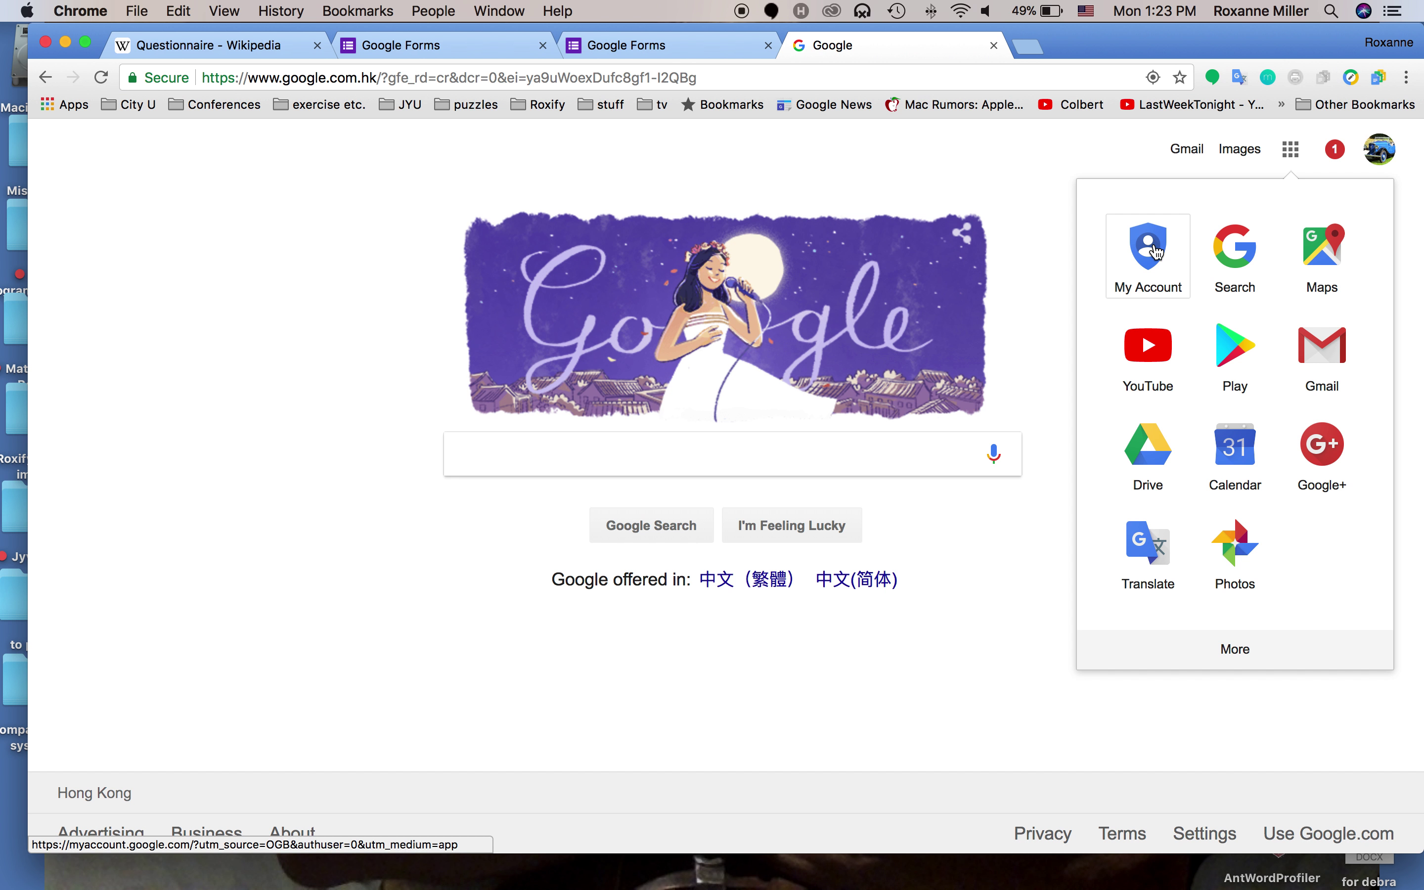
click(1381, 149)
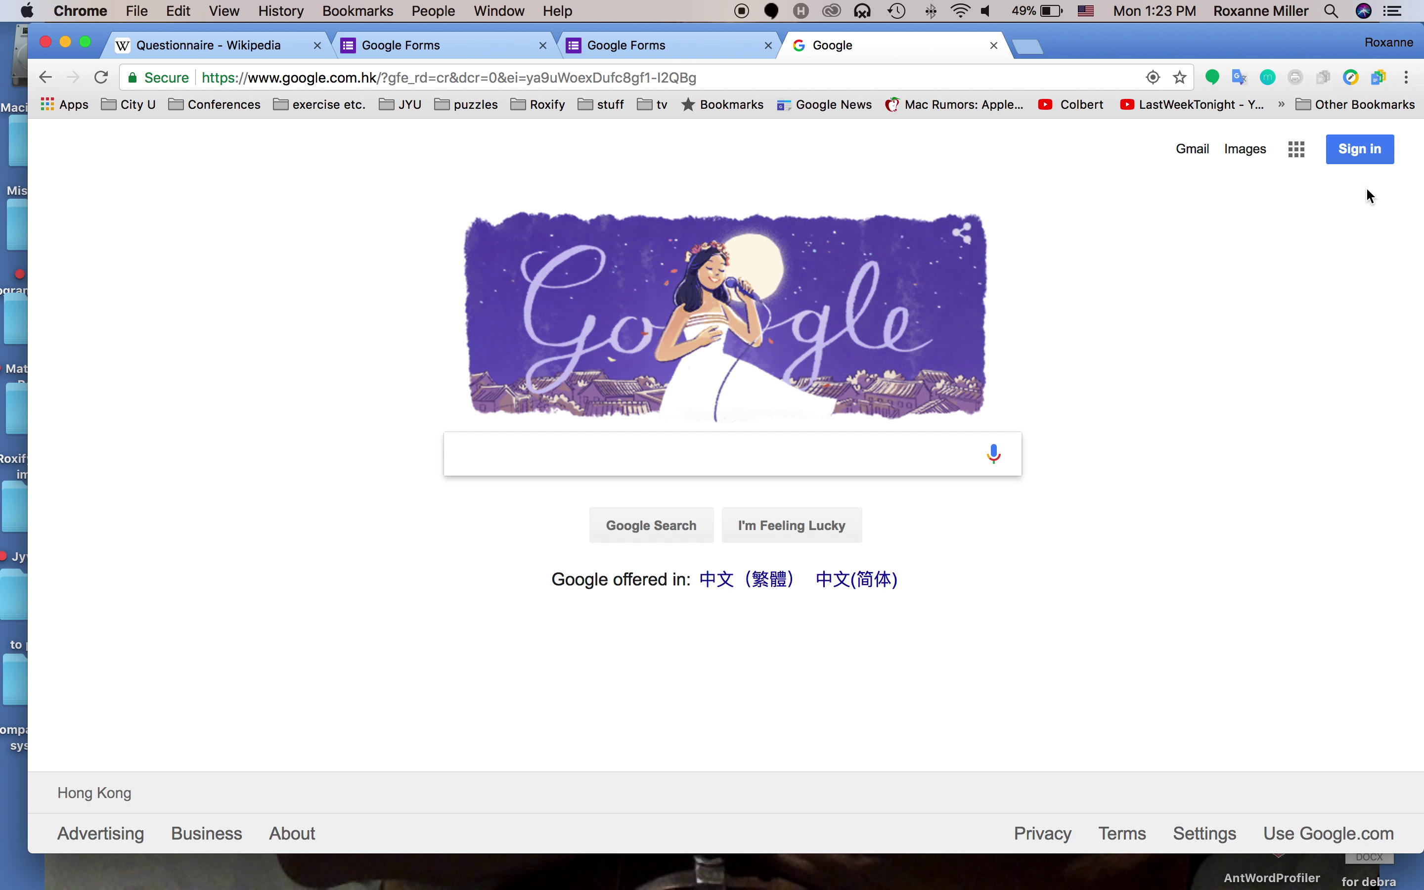
click(1354, 158)
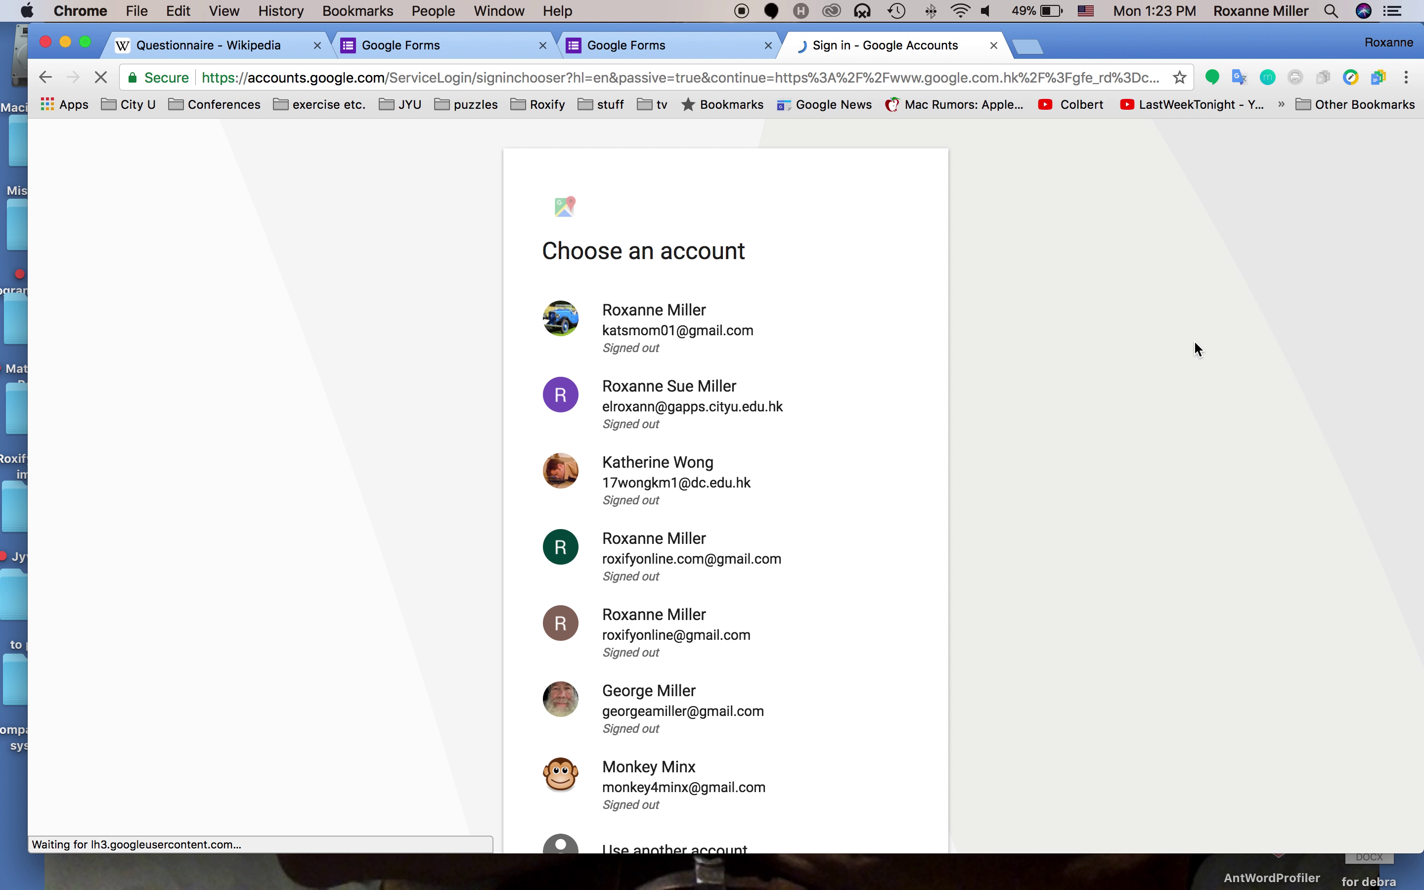
Choose Use another account, then More options > Create account to reach the sign-up form
scroll(1012, 372, down, 5)
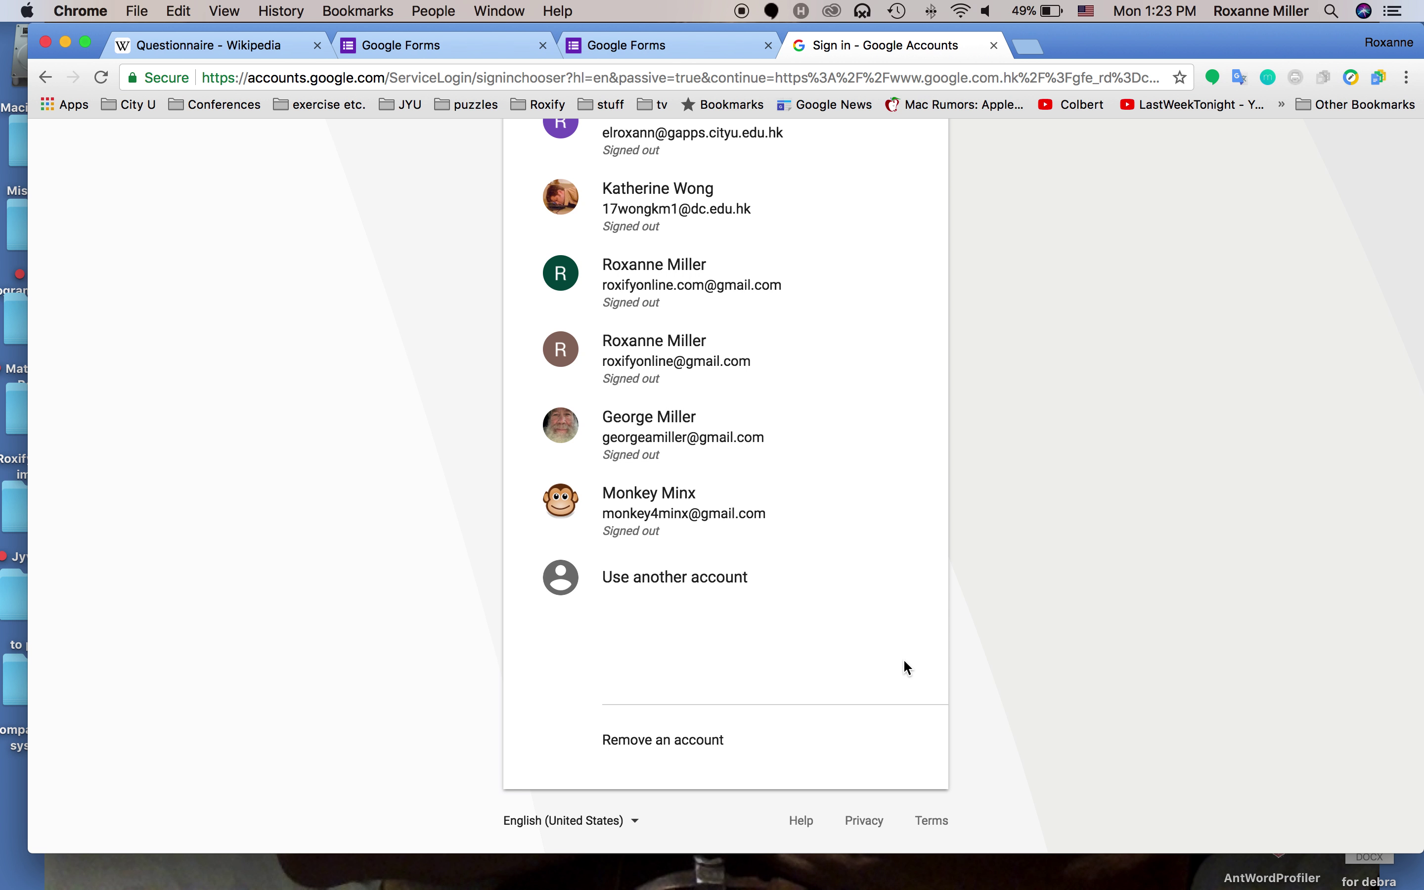
scroll(905, 663, up, 1)
scroll(904, 662, up, 4)
scroll(904, 665, down, 4)
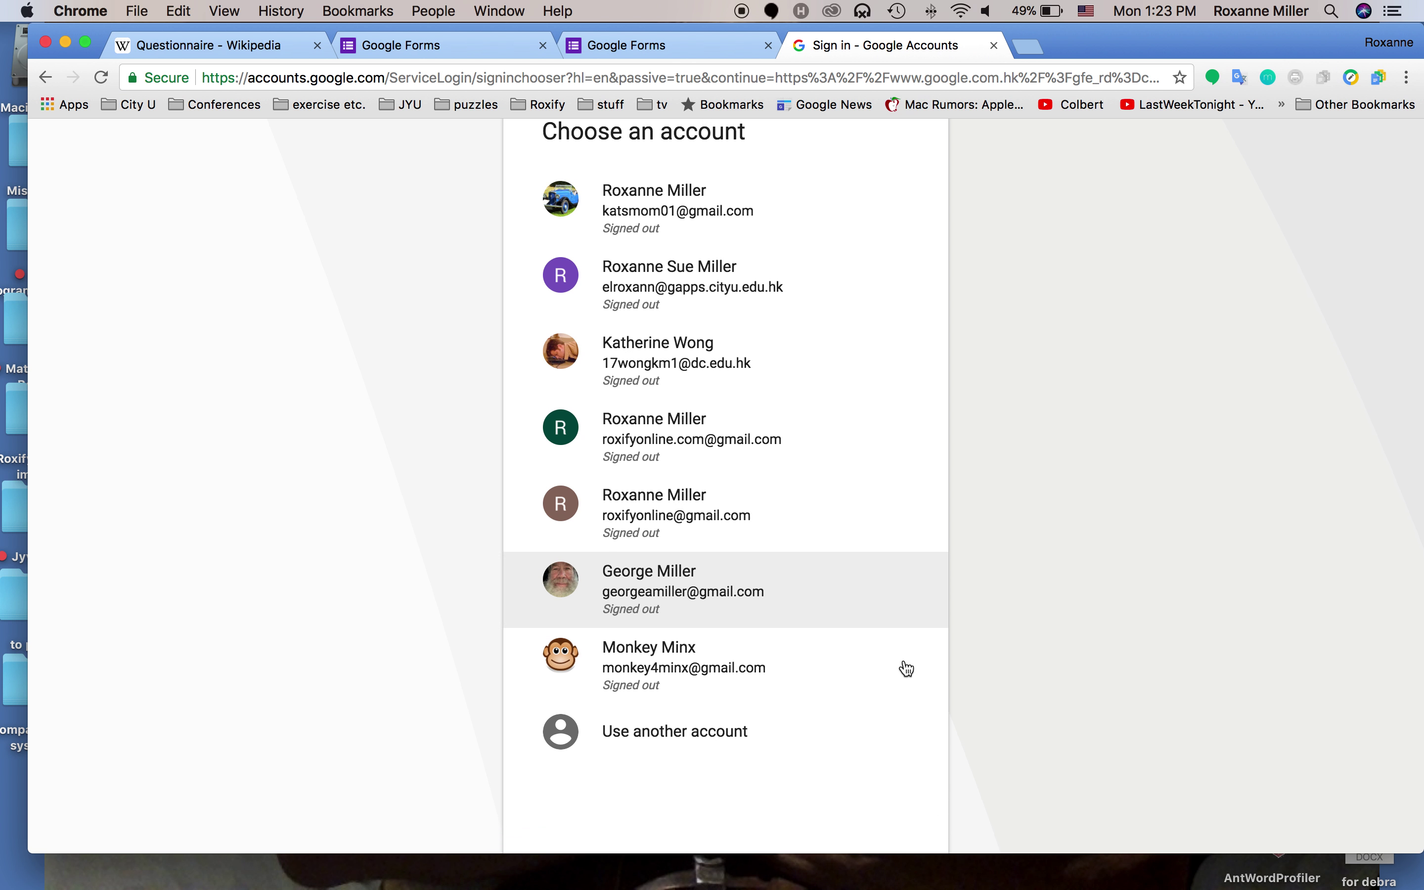
click(650, 596)
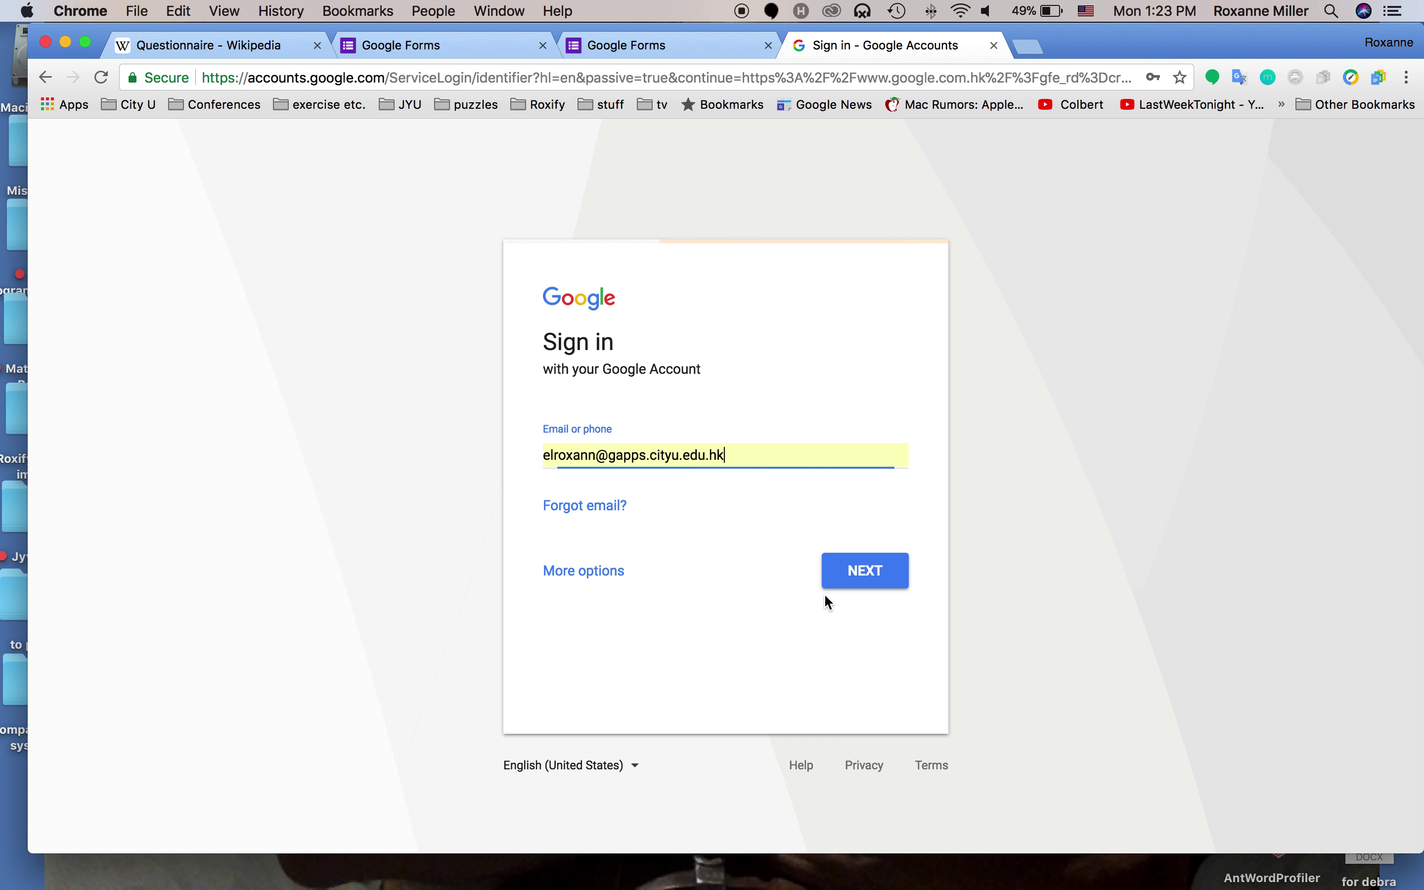
click(586, 574)
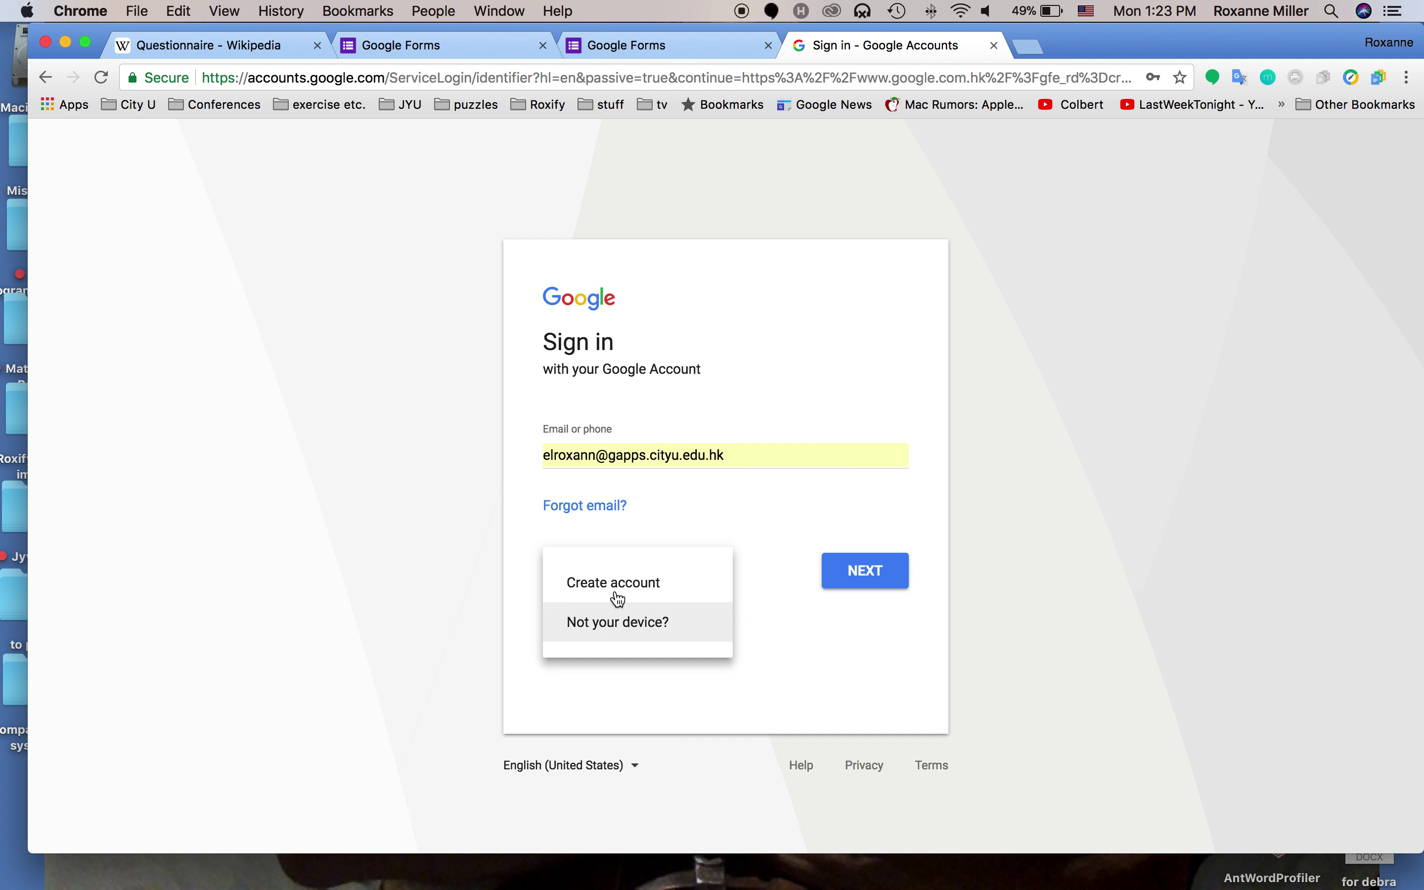
click(606, 587)
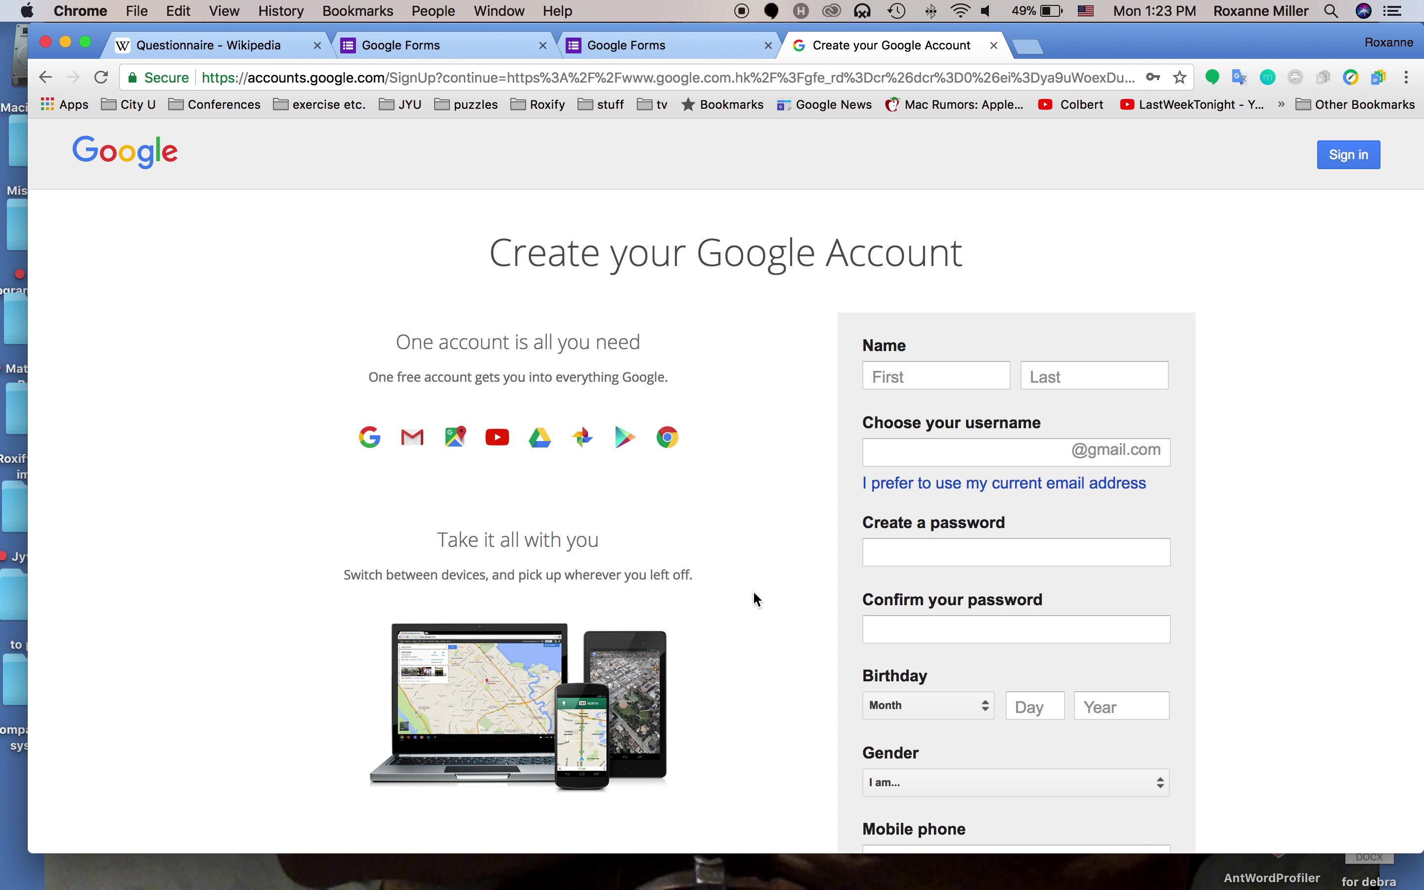
scroll(823, 484, down, 5)
scroll(824, 484, down, 4)
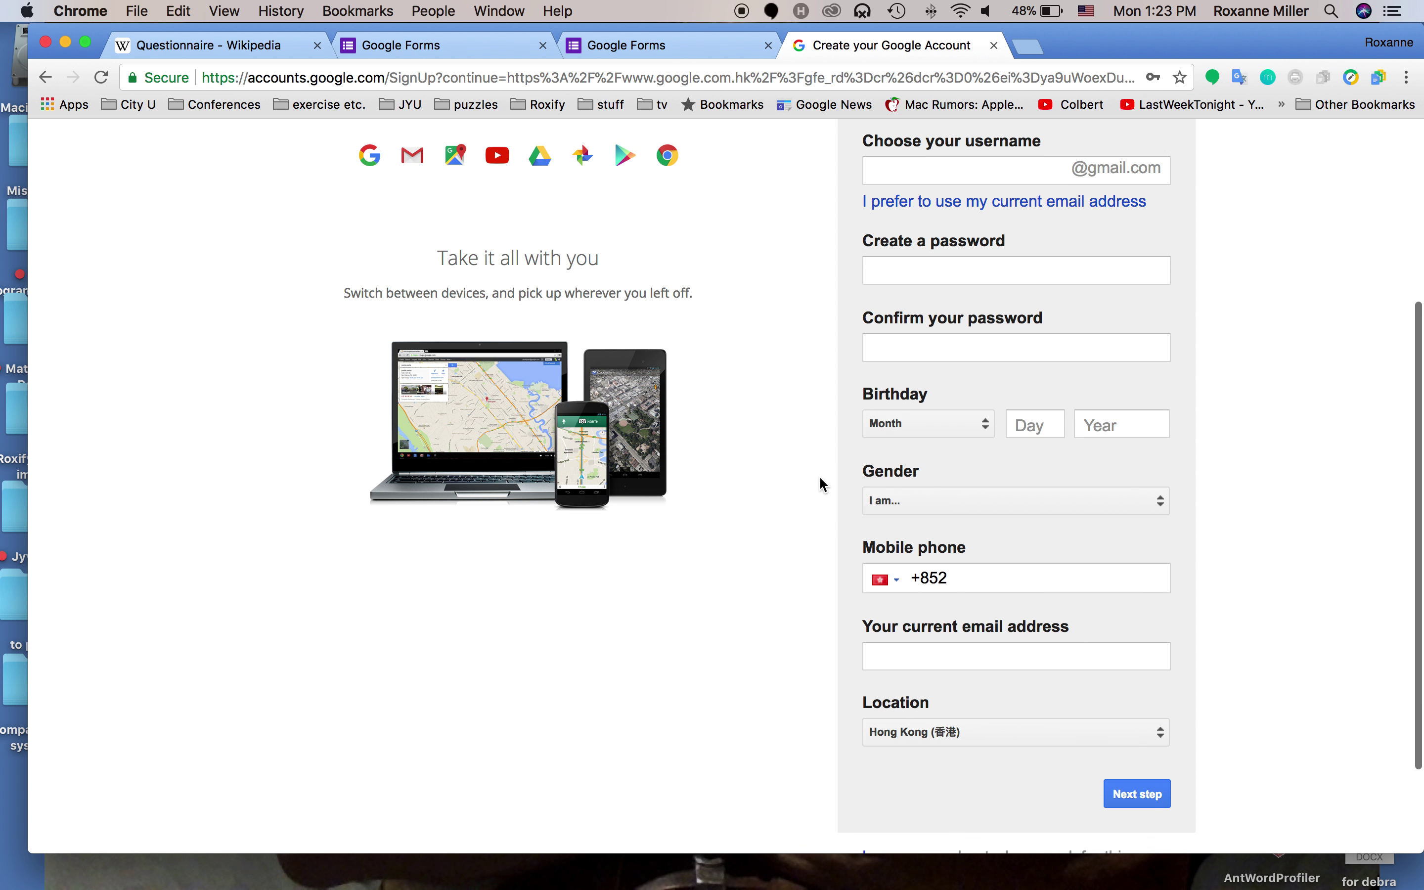
scroll(824, 484, up, 5)
scroll(823, 483, up, 4)
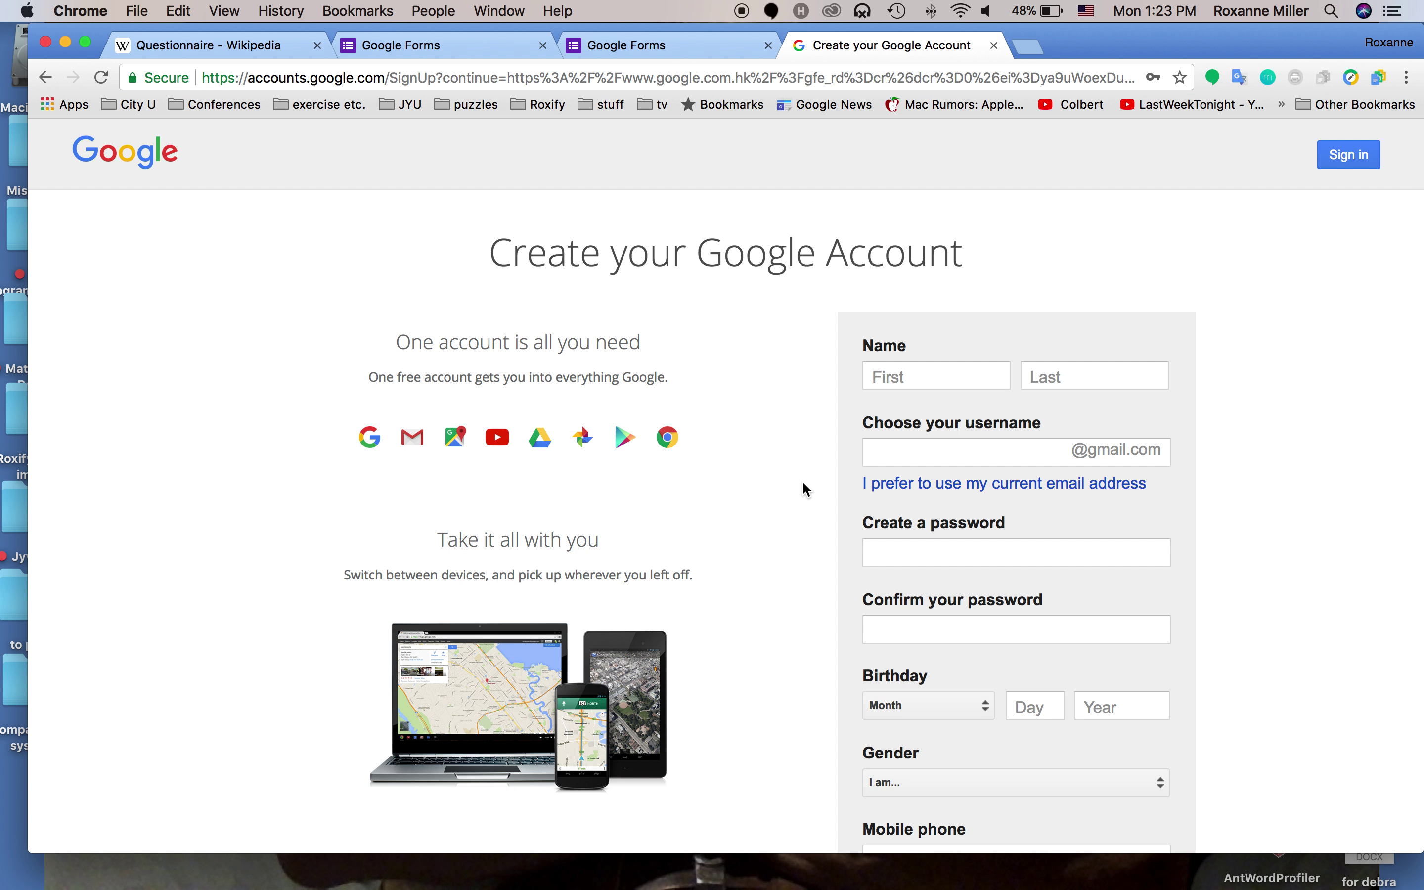
Sign in to the school-managed account via My Account, then close the account tab
click(994, 46)
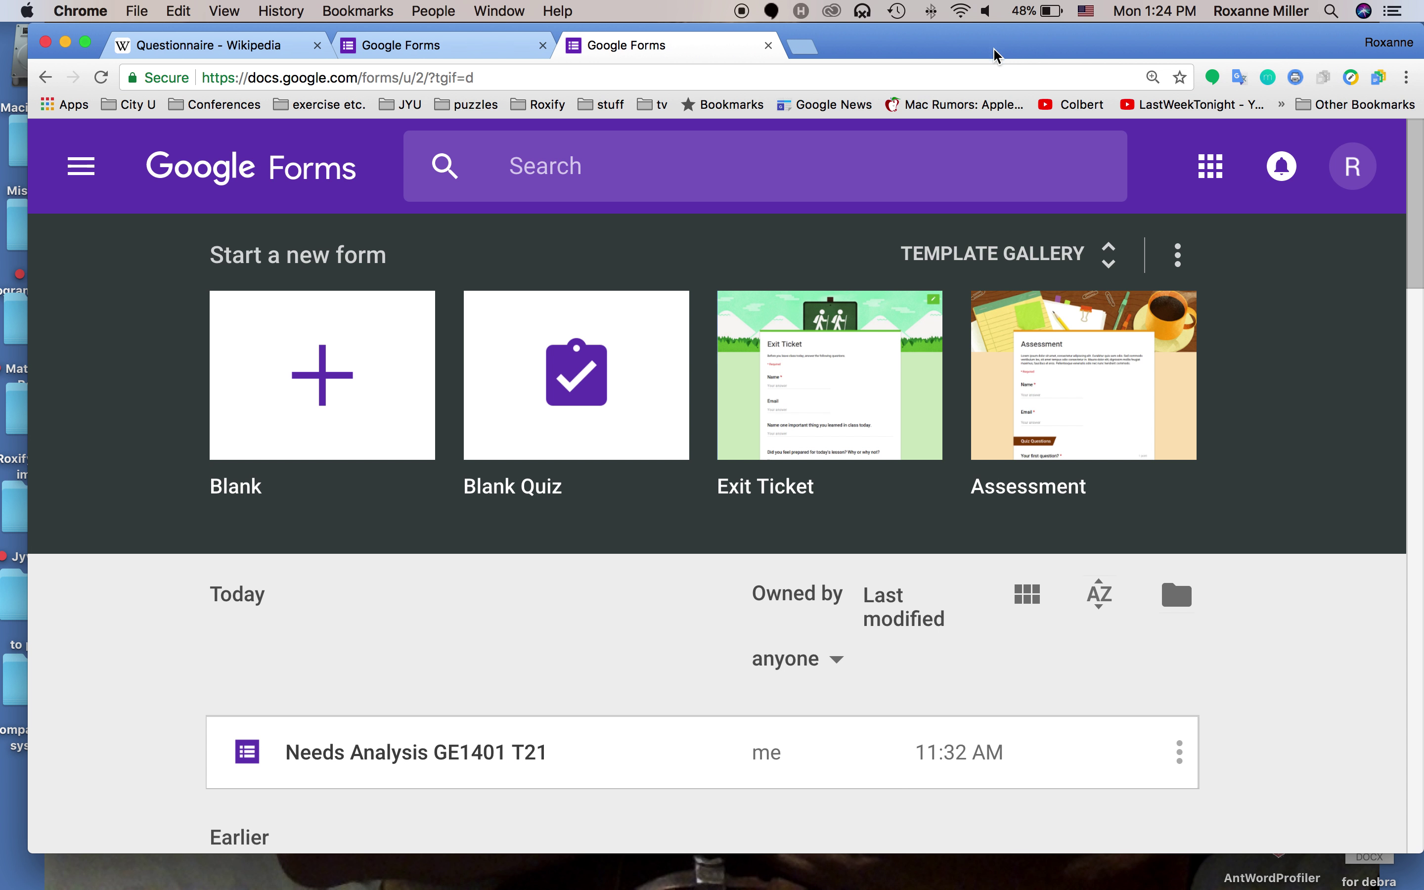
click(1359, 169)
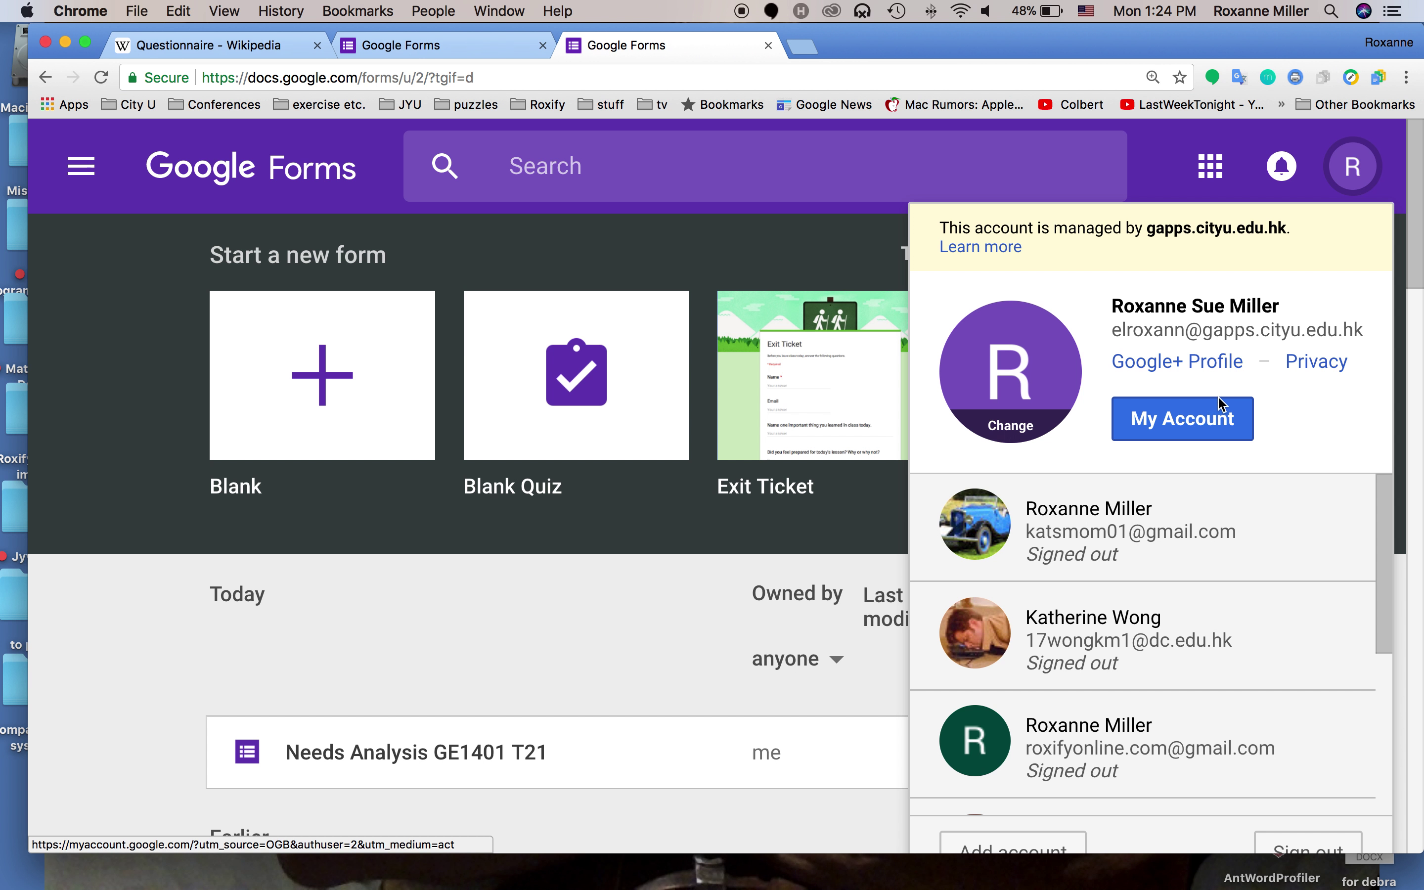
click(1174, 419)
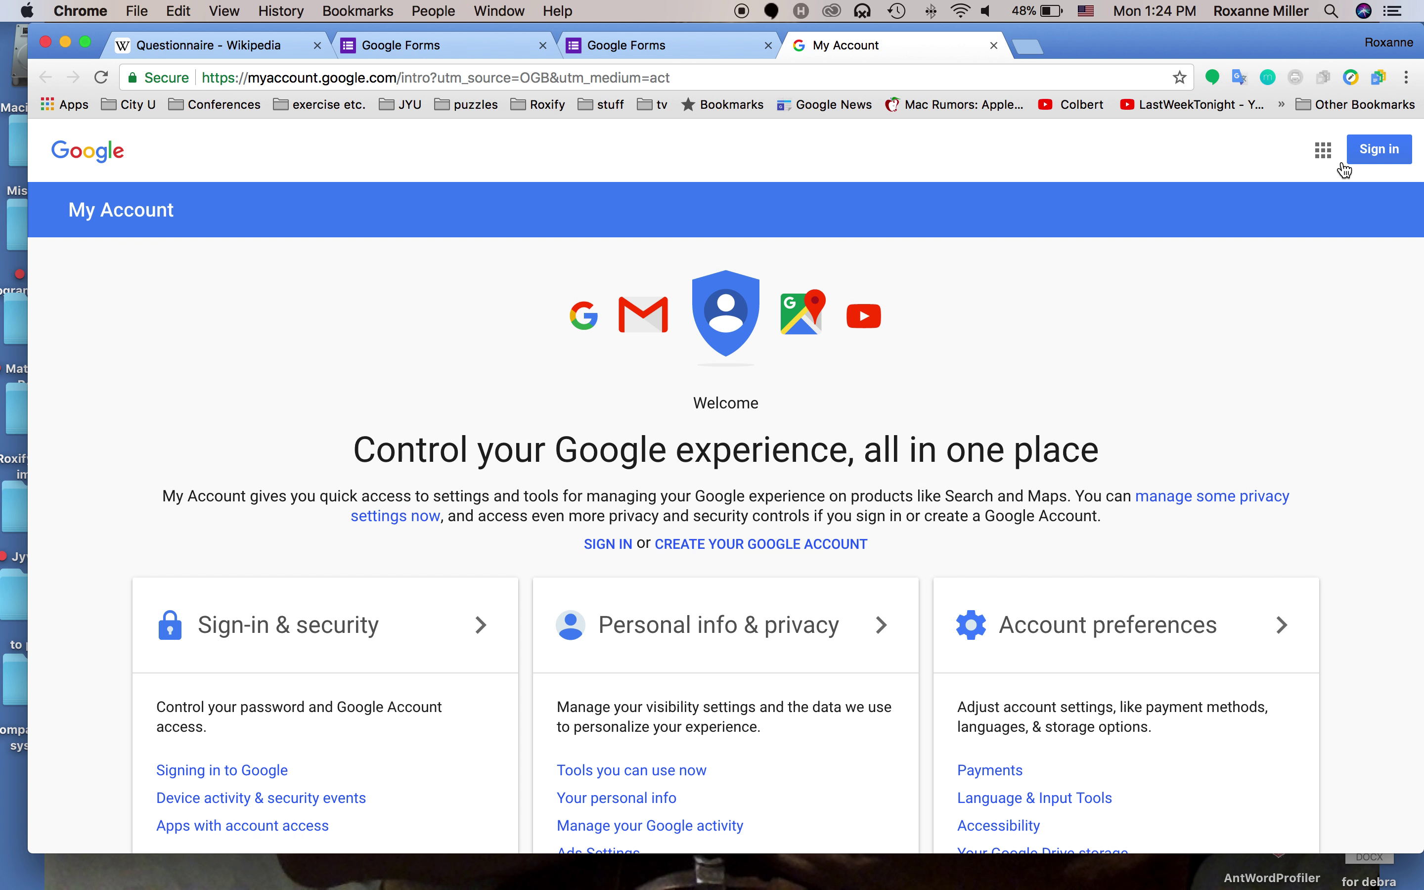
click(1380, 154)
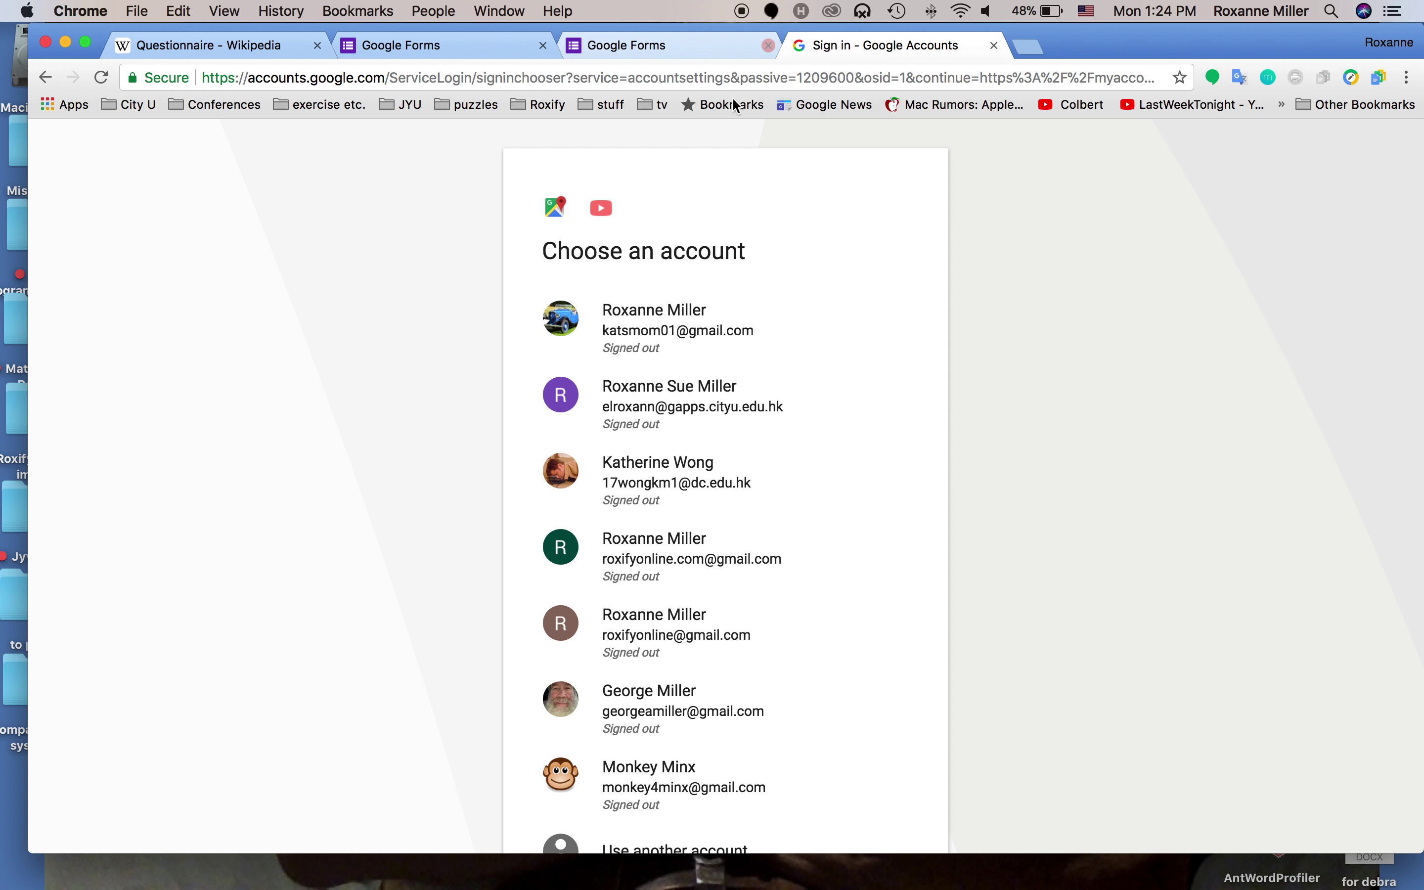
click(651, 383)
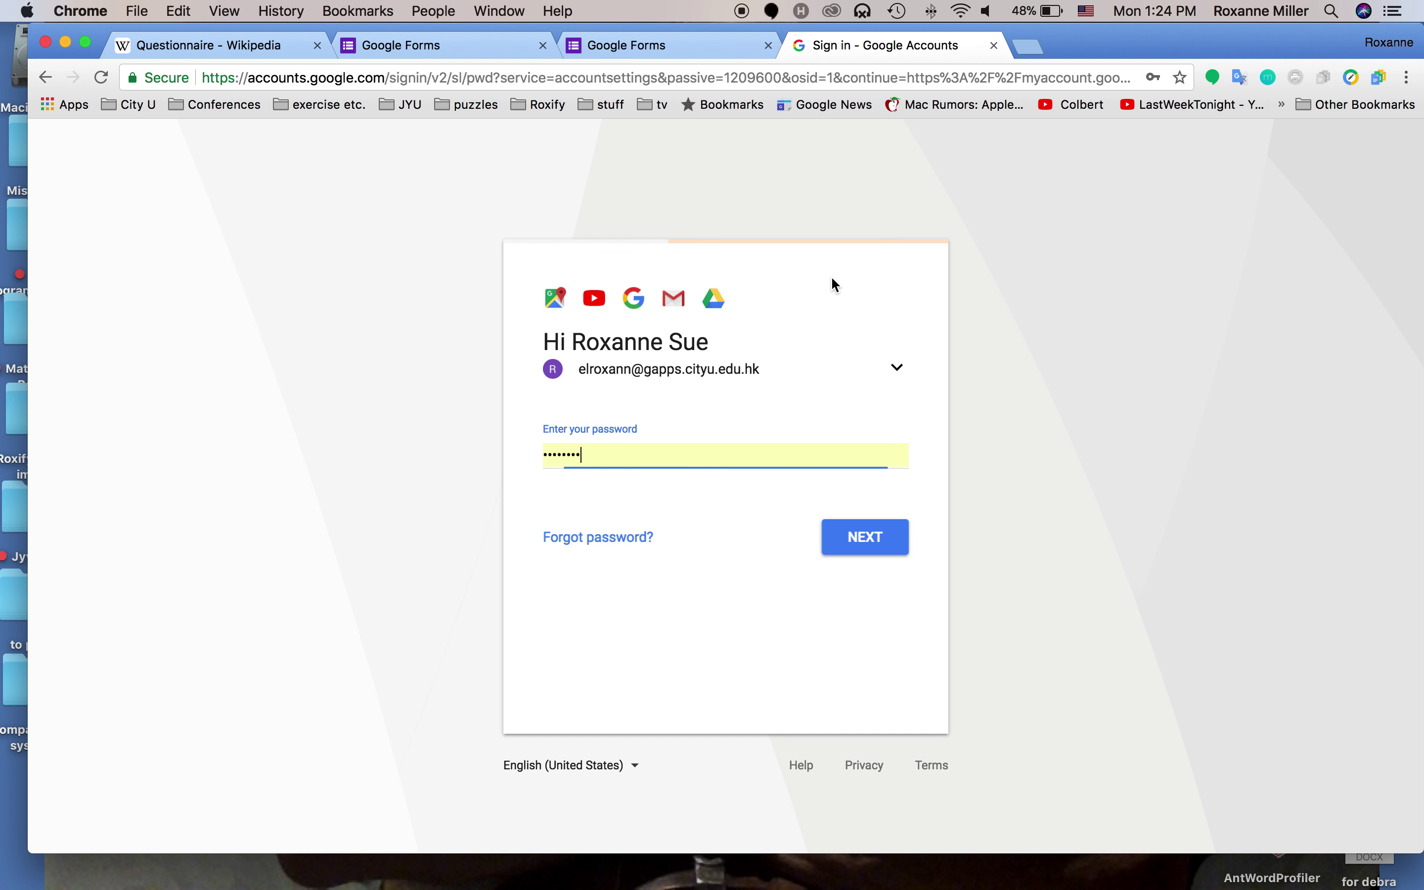
click(870, 545)
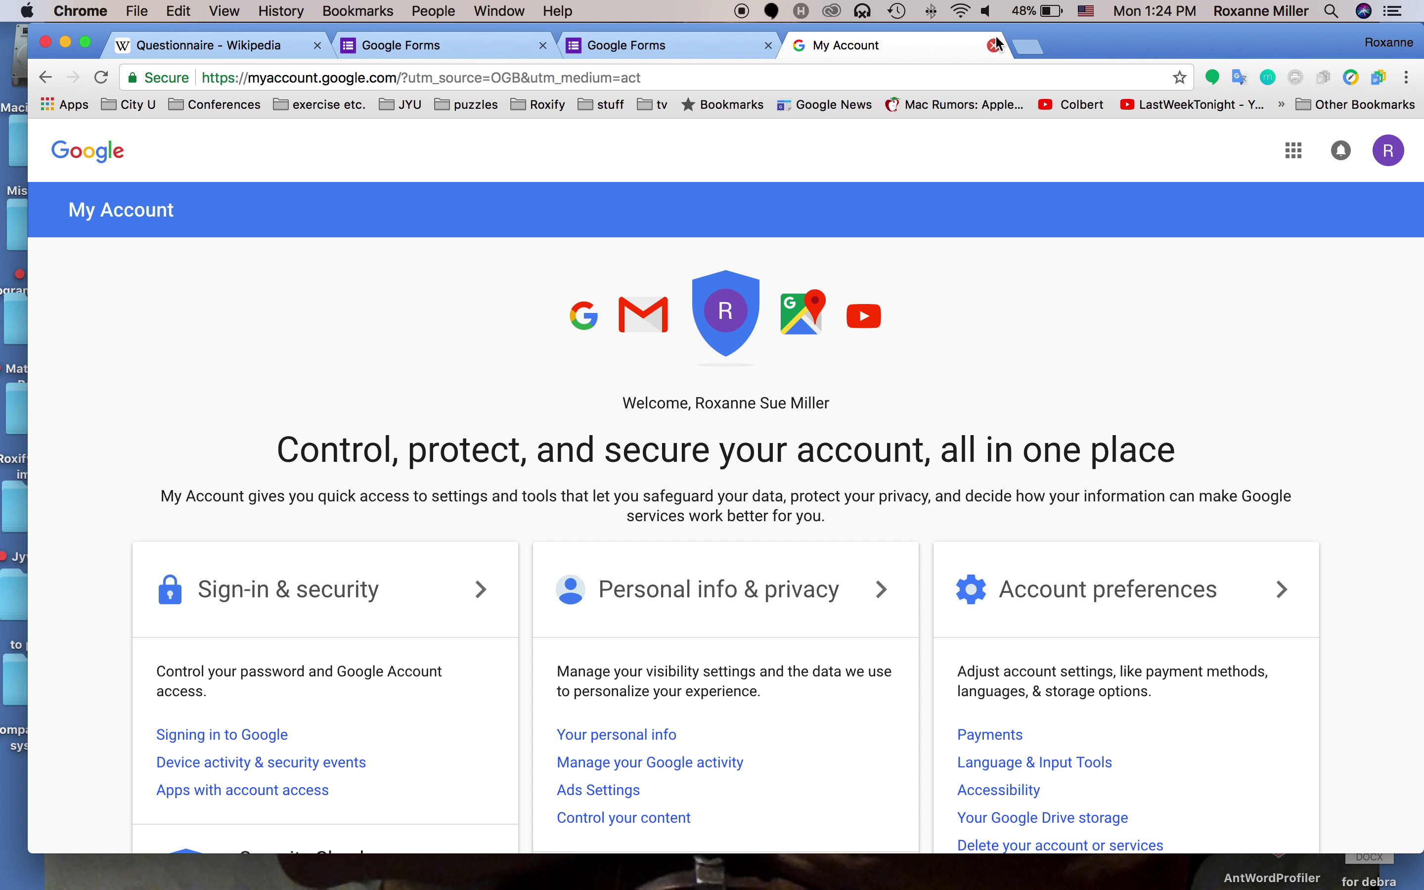
click(994, 45)
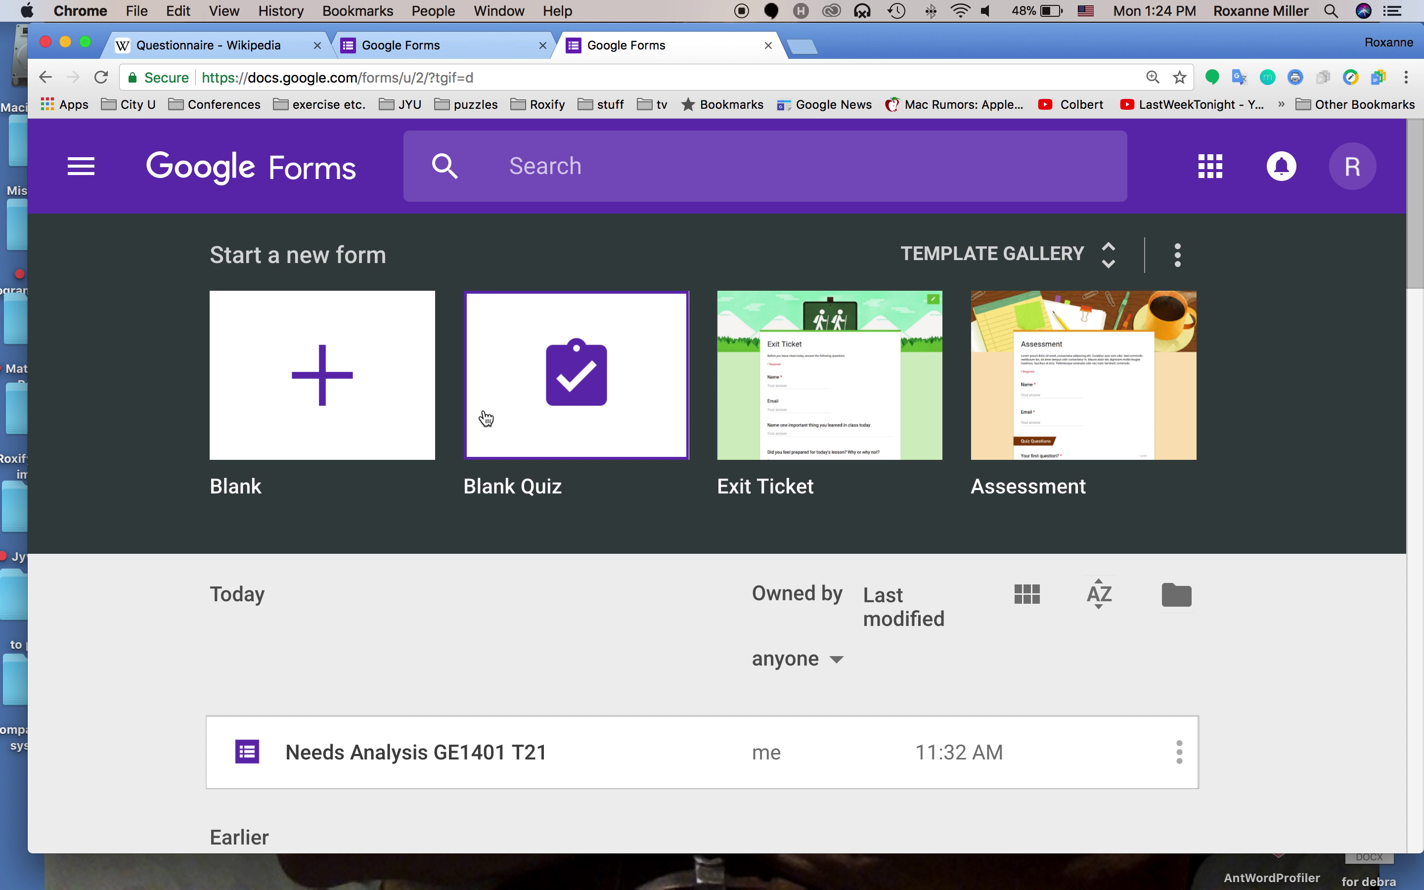
Start a blank form and title it 'Survey questionnaire sample'
click(304, 389)
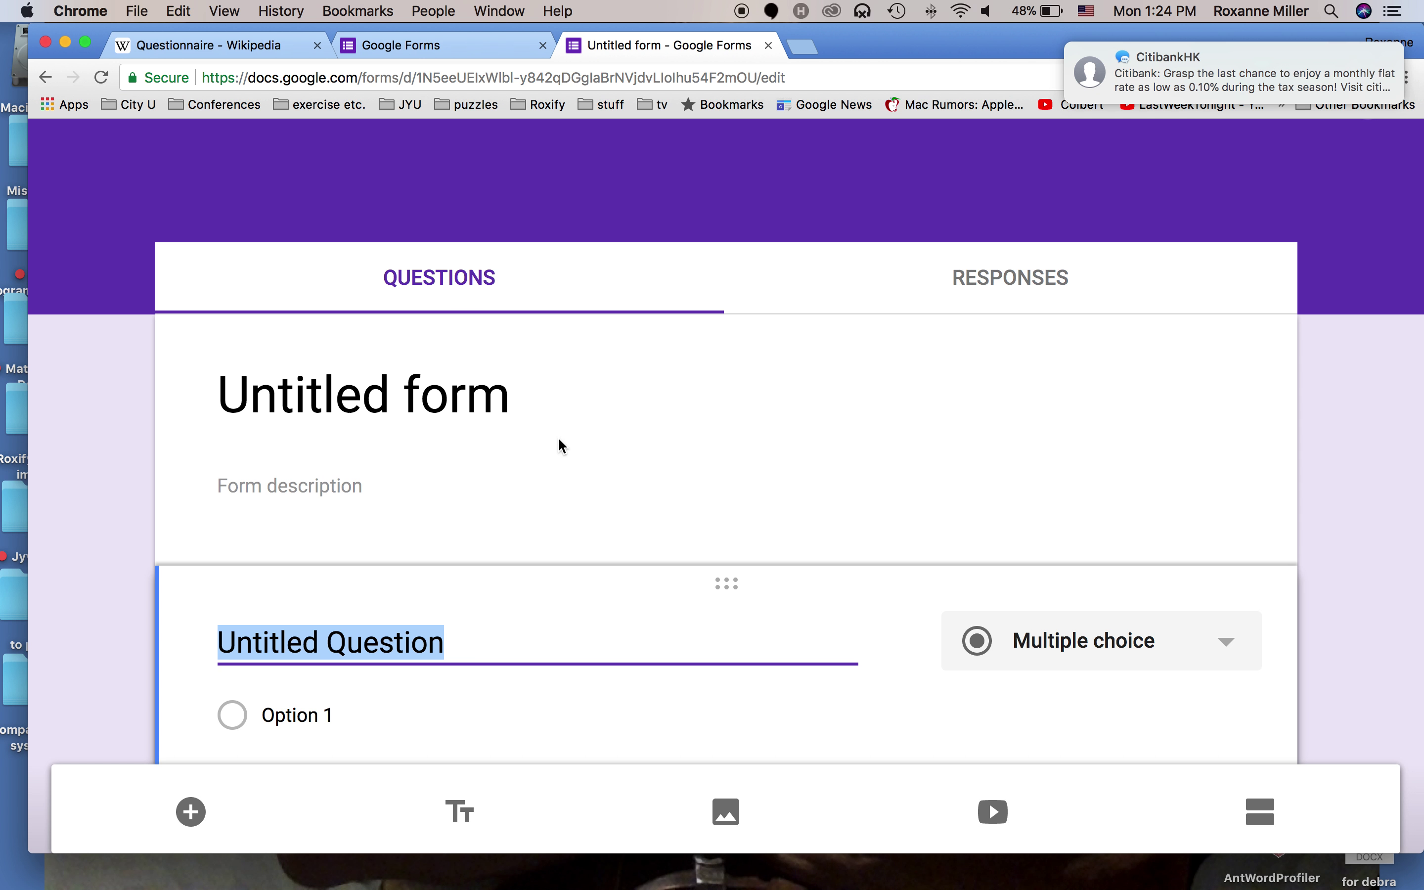
click(433, 419)
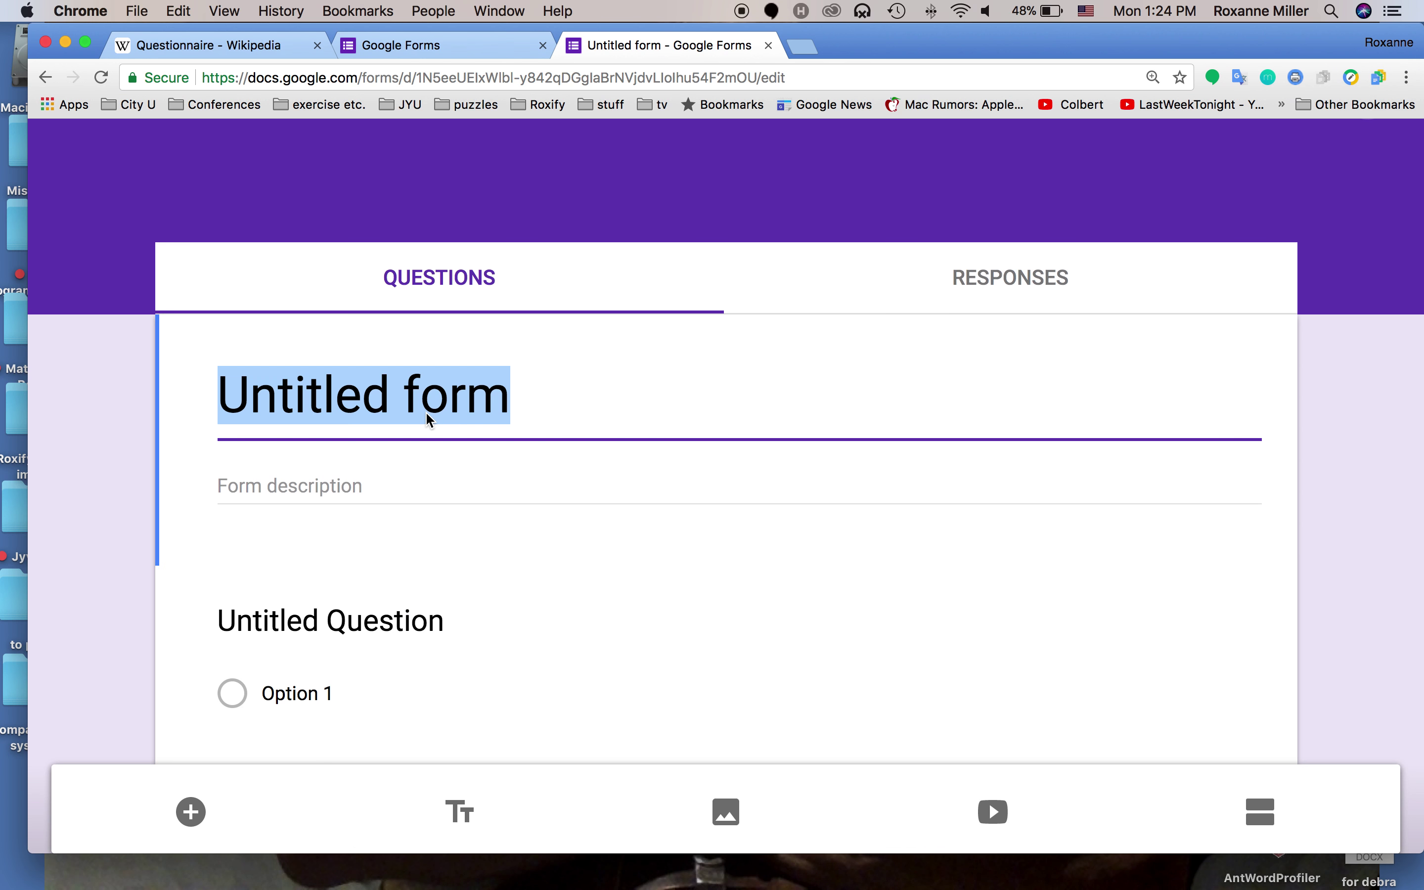
text(ASu)
key(BackSpace)
key(BackSpace)
key(BackSpace)
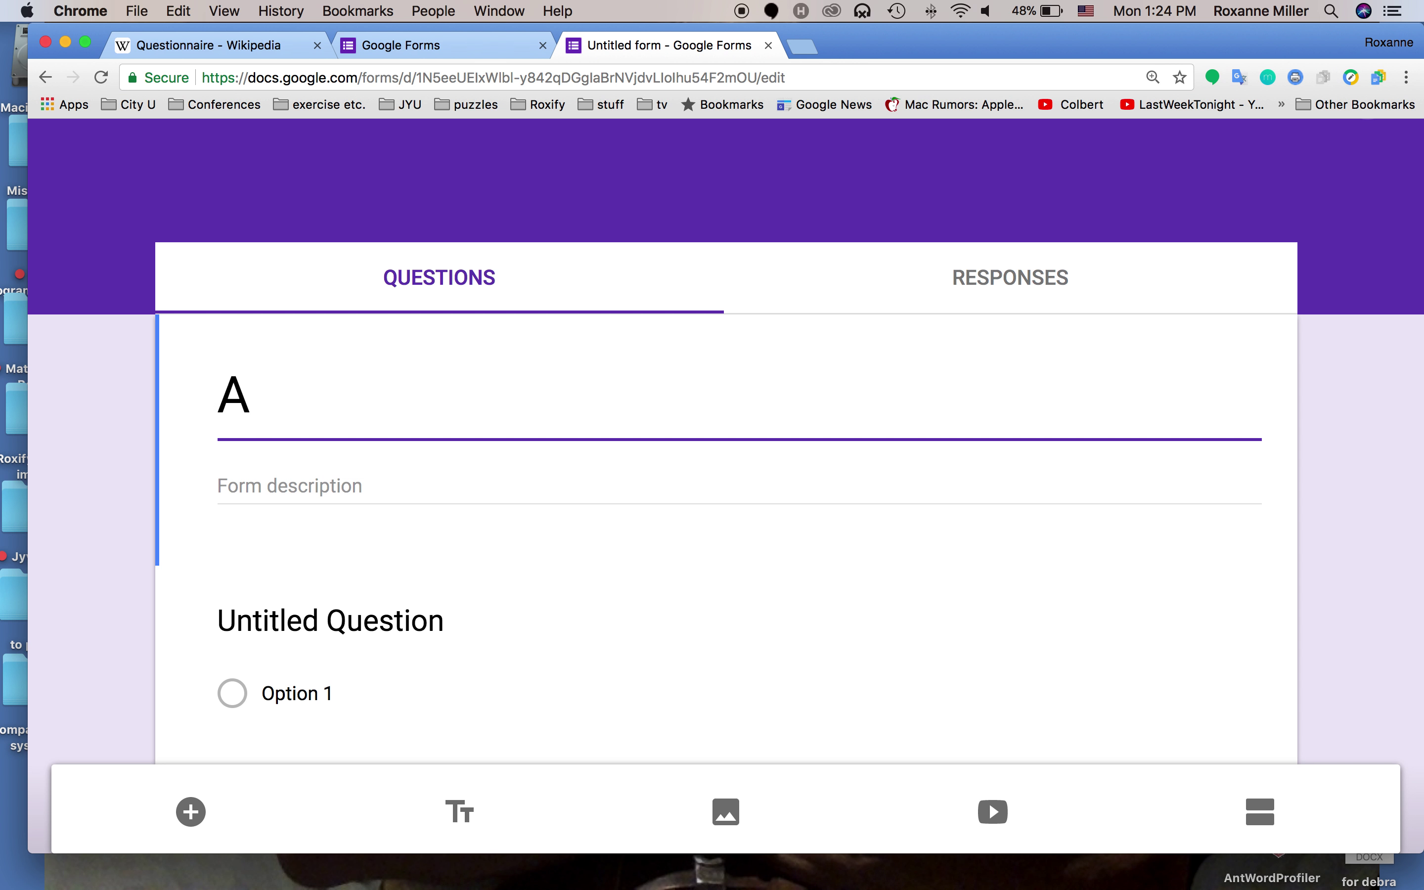
text(Survey )
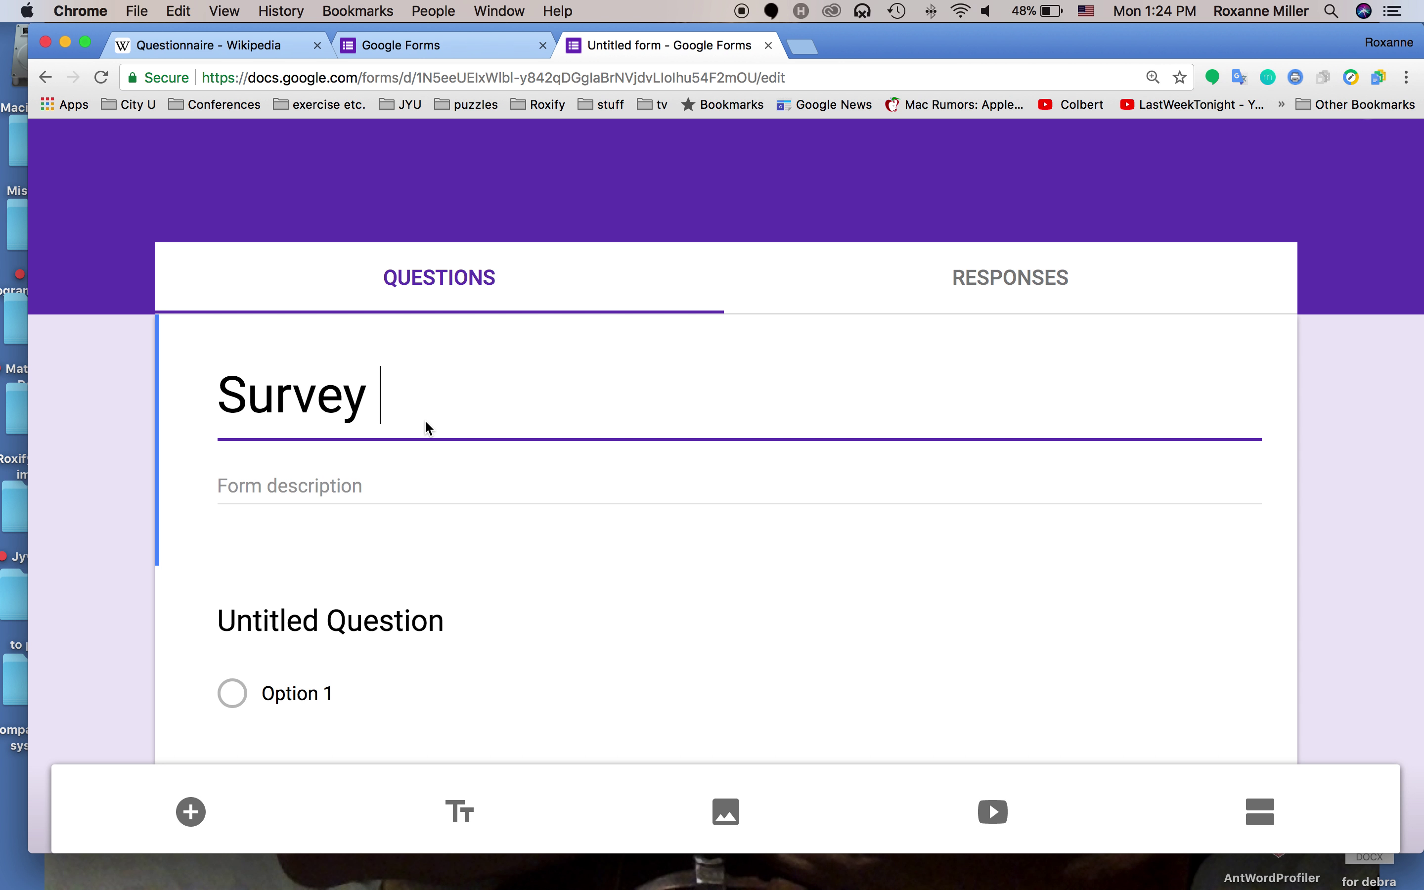
text(questionn)
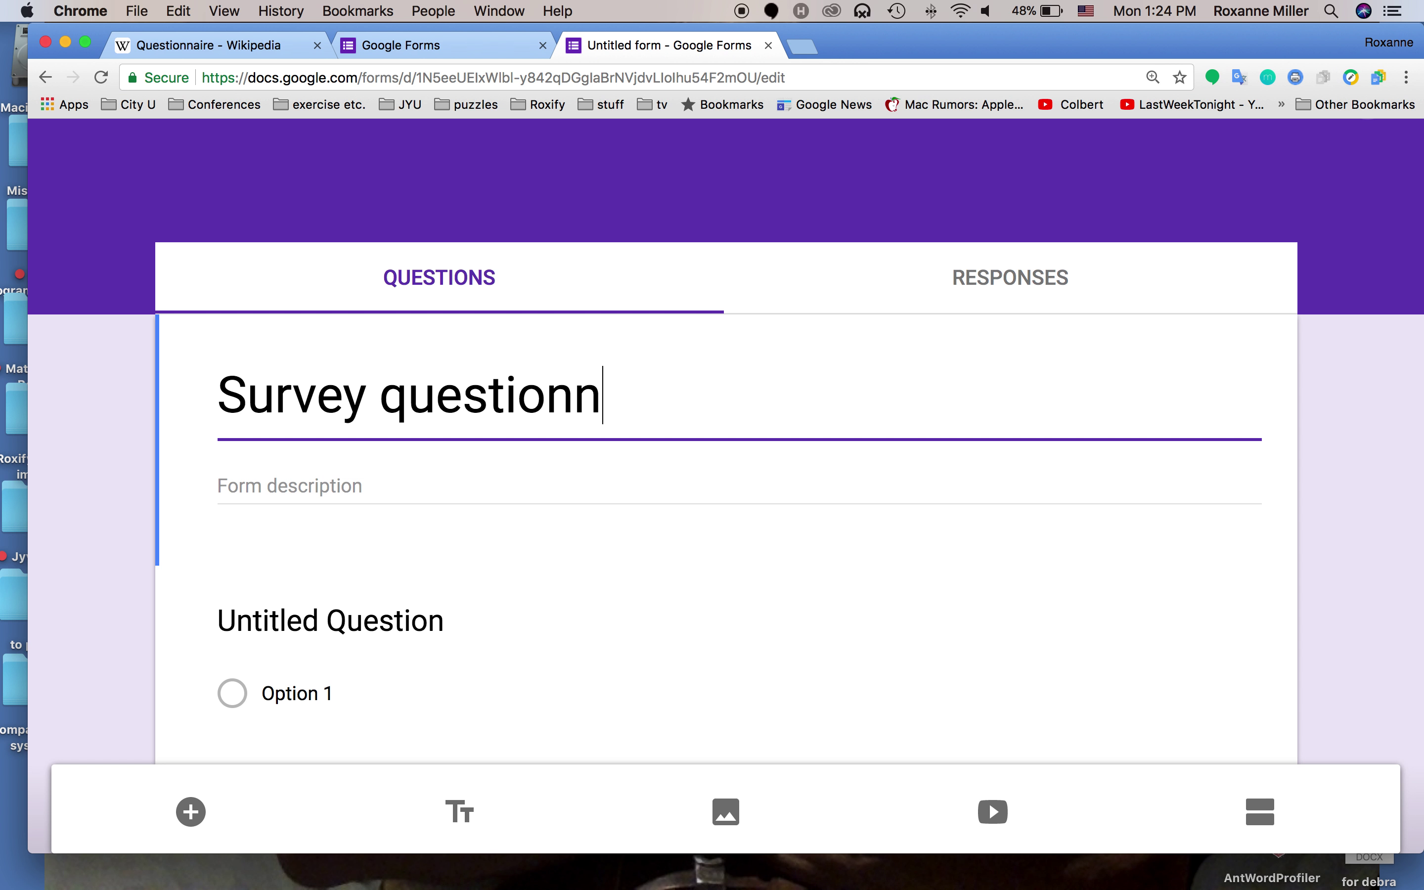
text(aire sample)
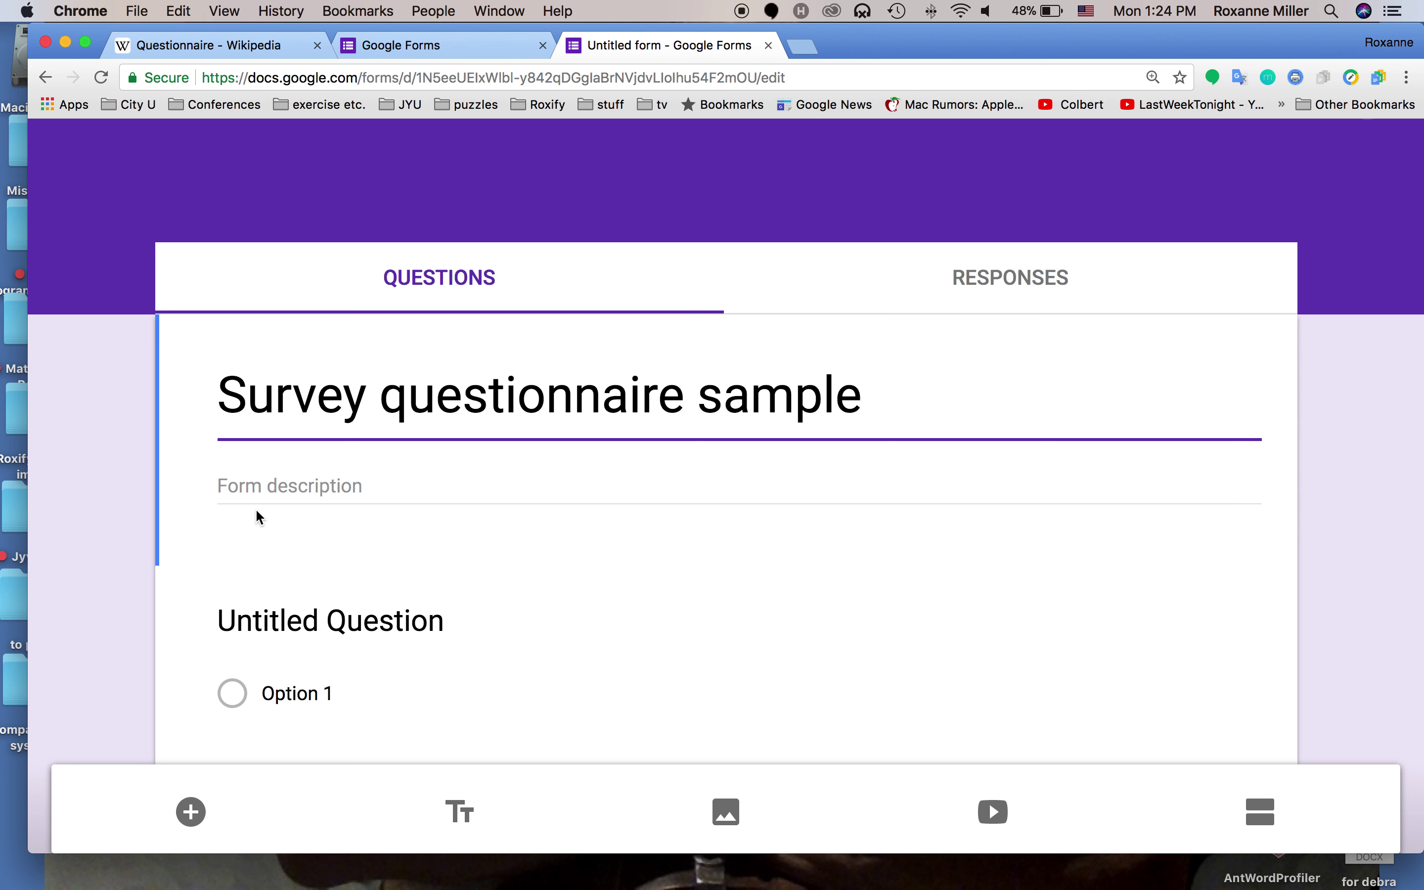
Add the description 'This is an example of how to use google forms to put together a survey.'
click(266, 491)
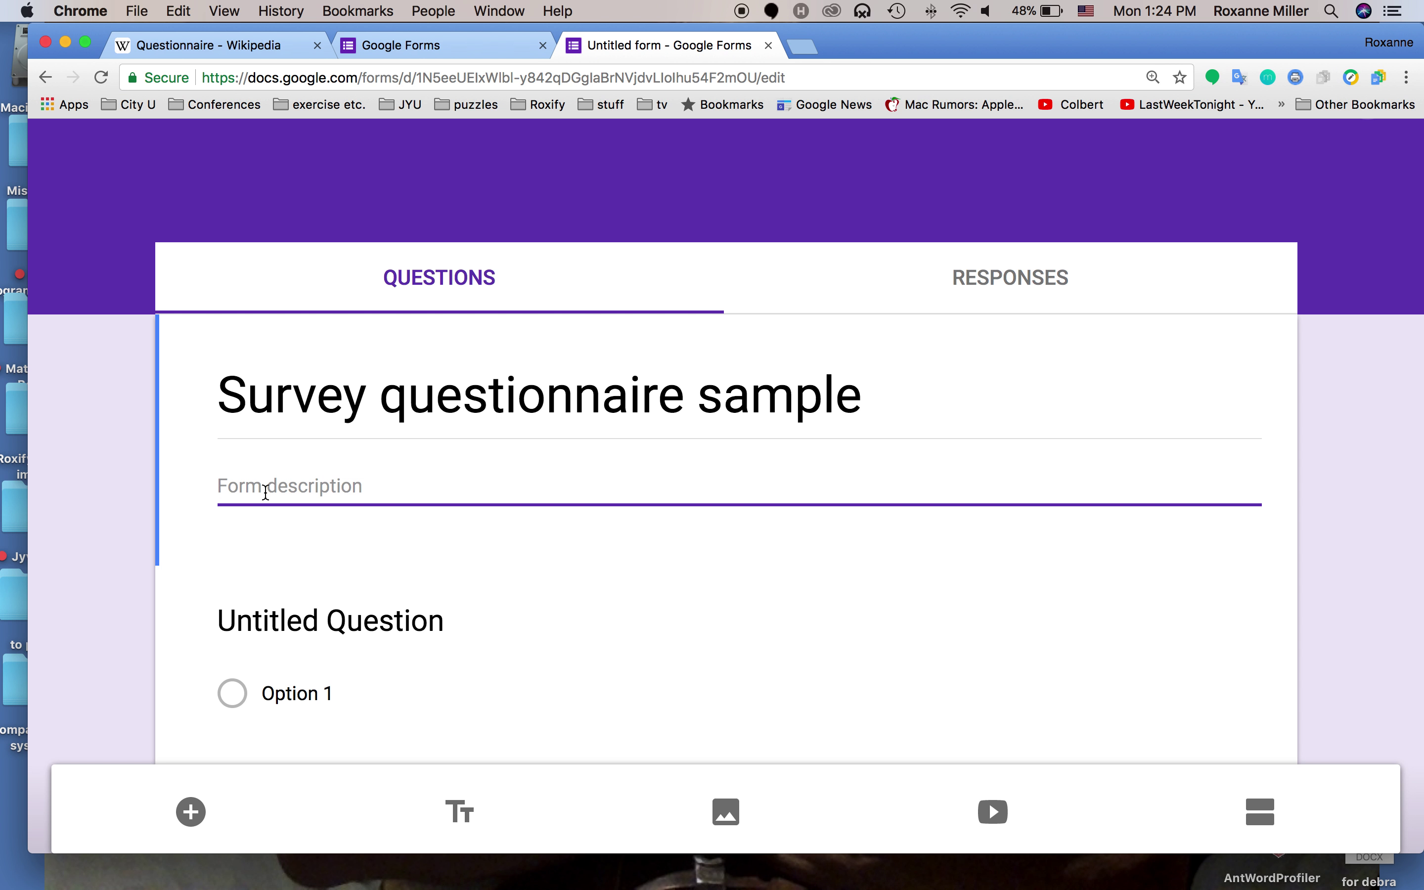
text(This is an)
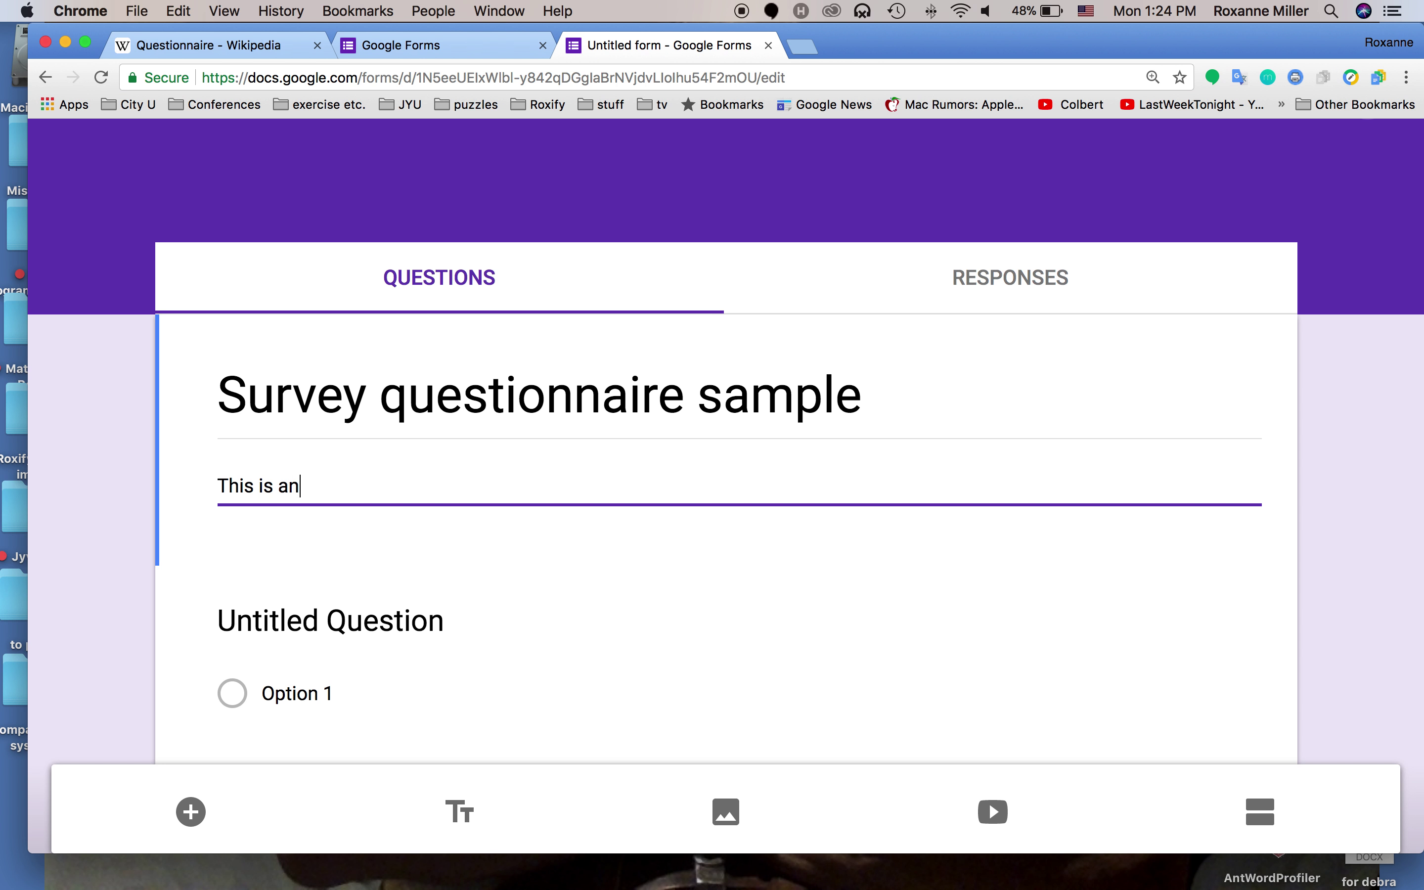
text( example of )
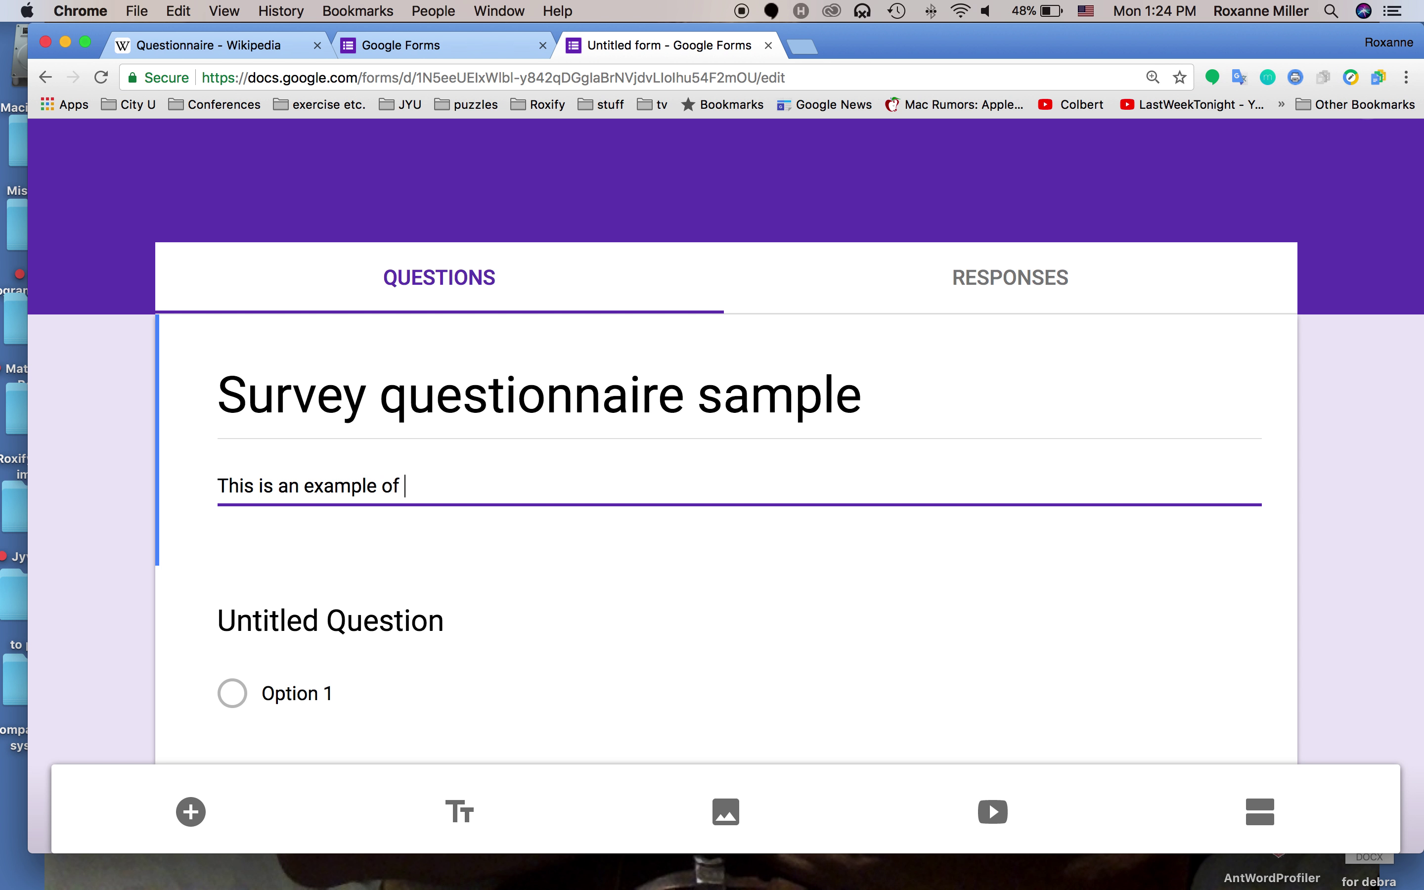
text(how to use goo)
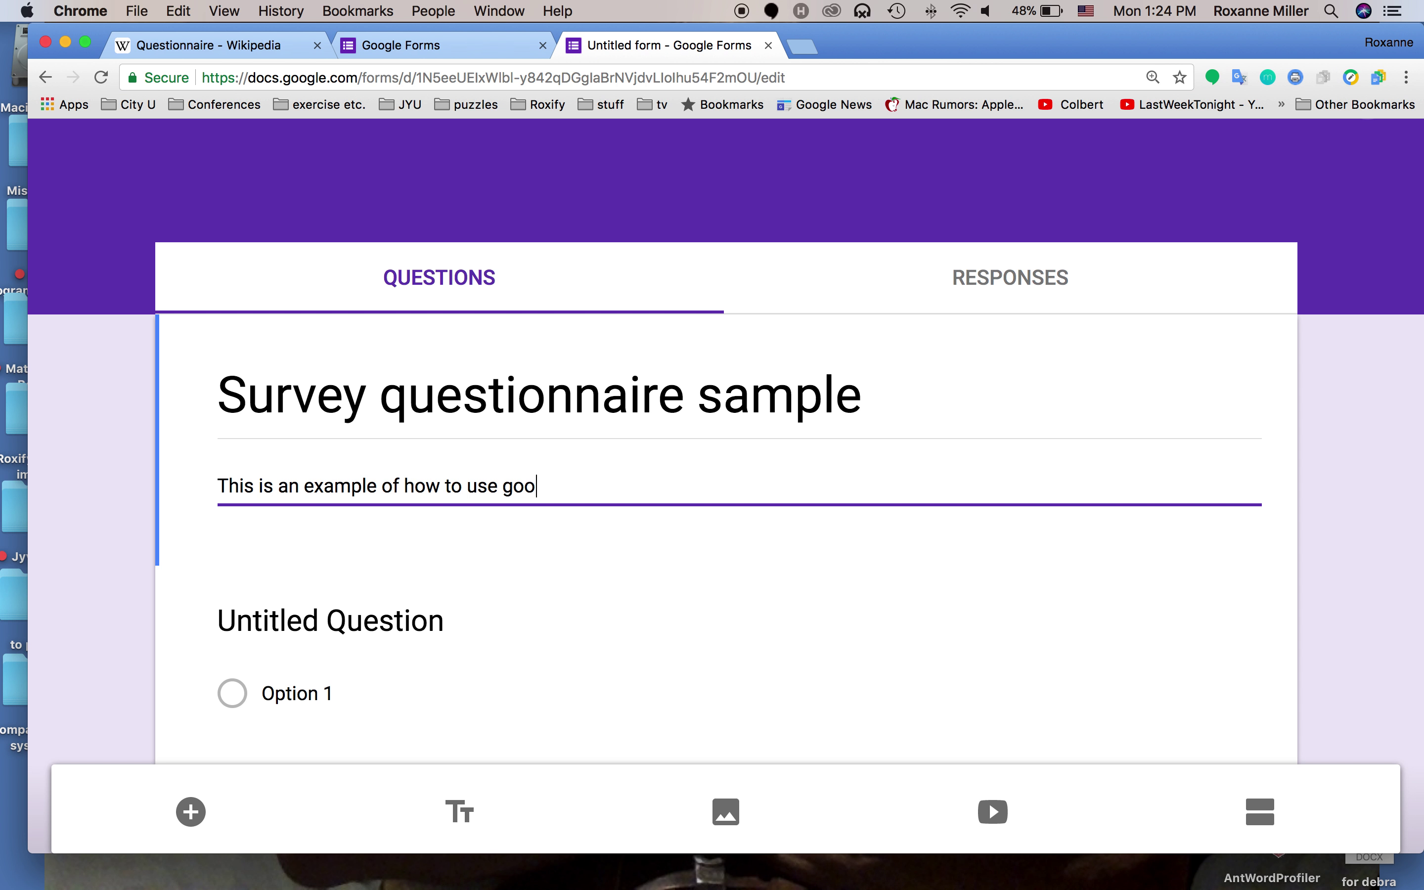
text(gle forms t)
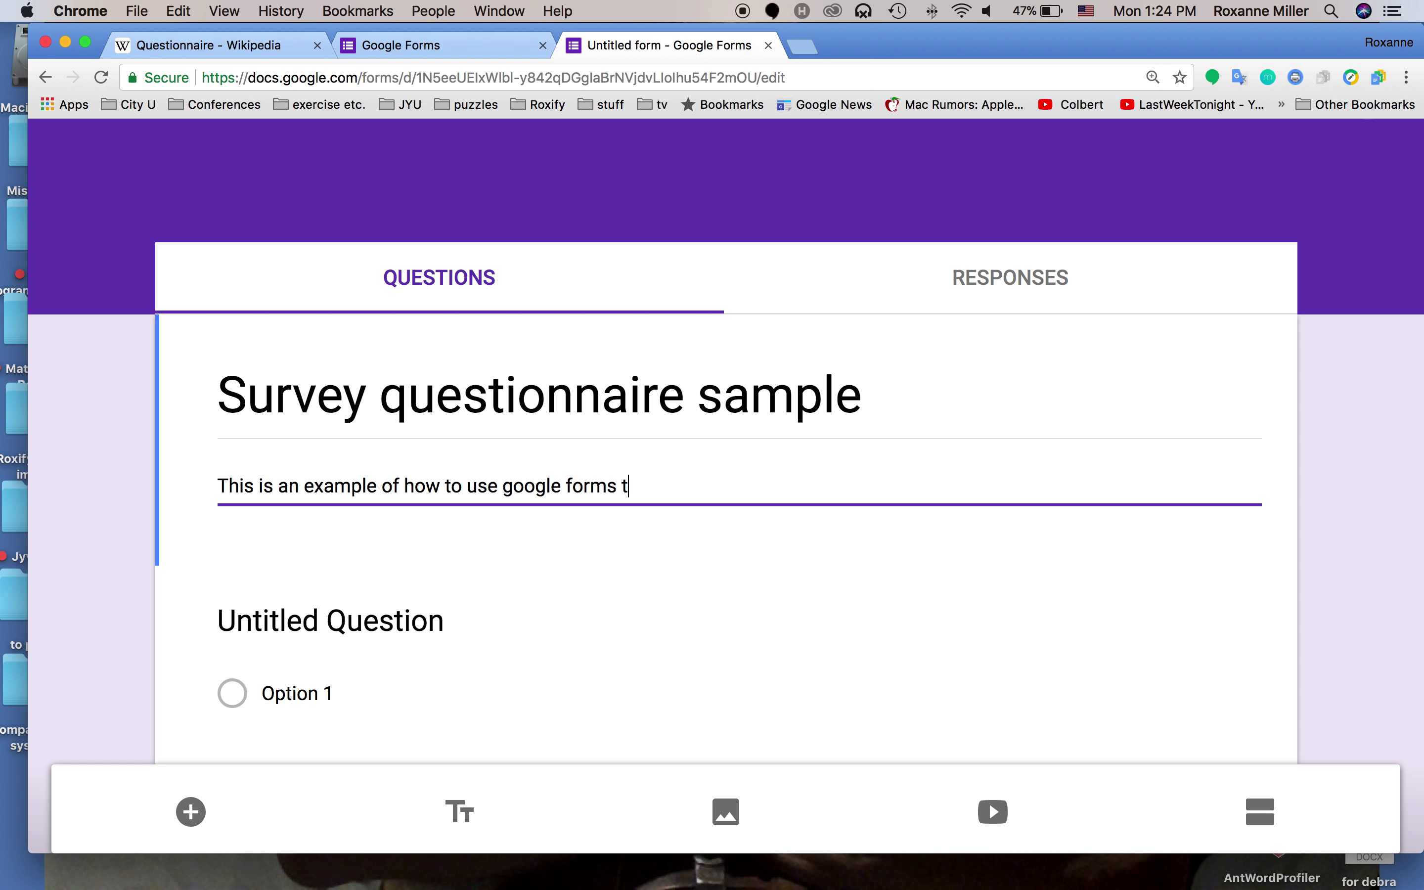
text(o put togeth)
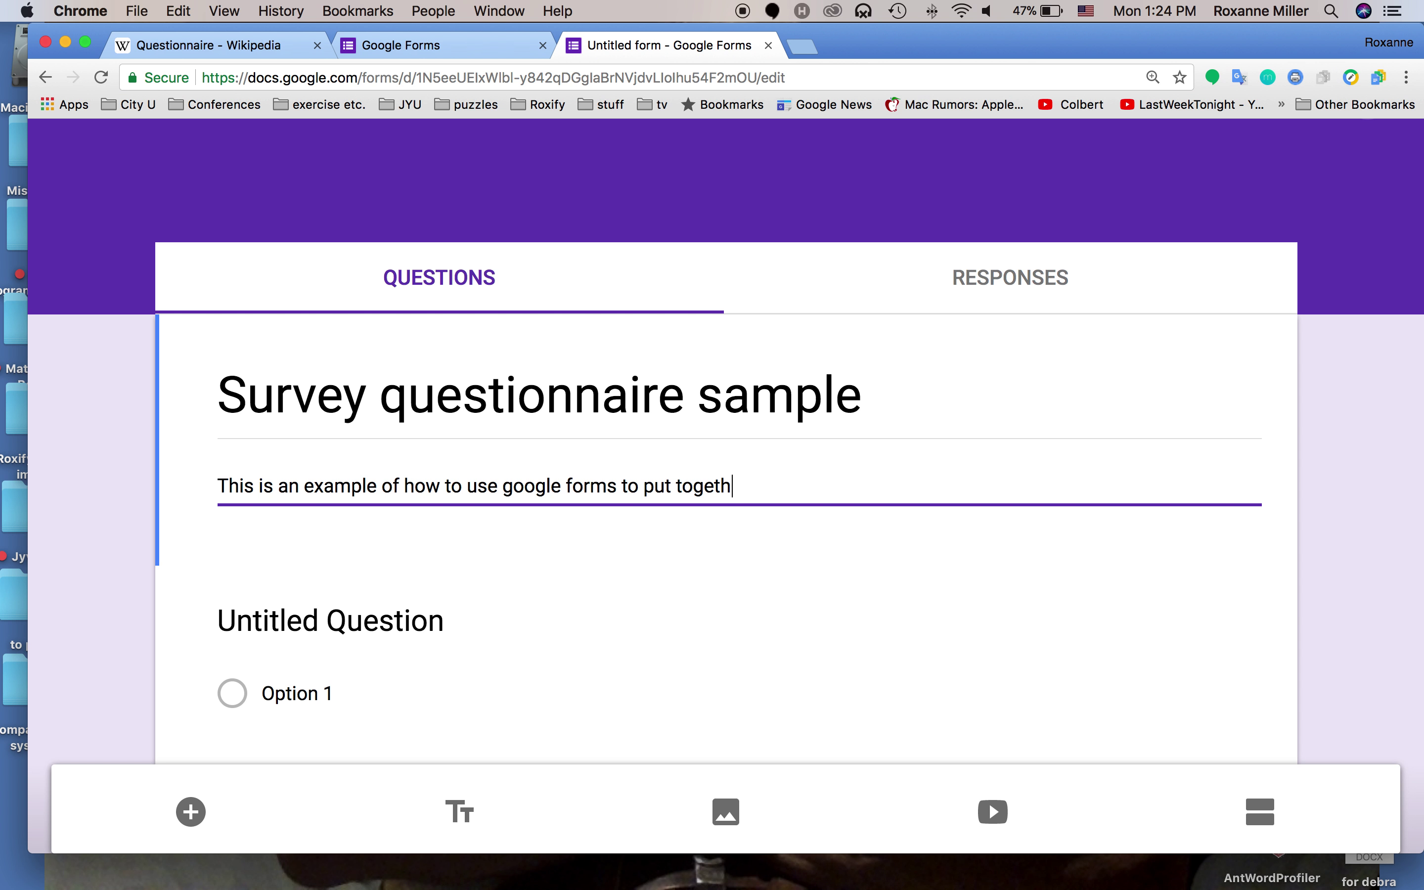
text(er a survey.)
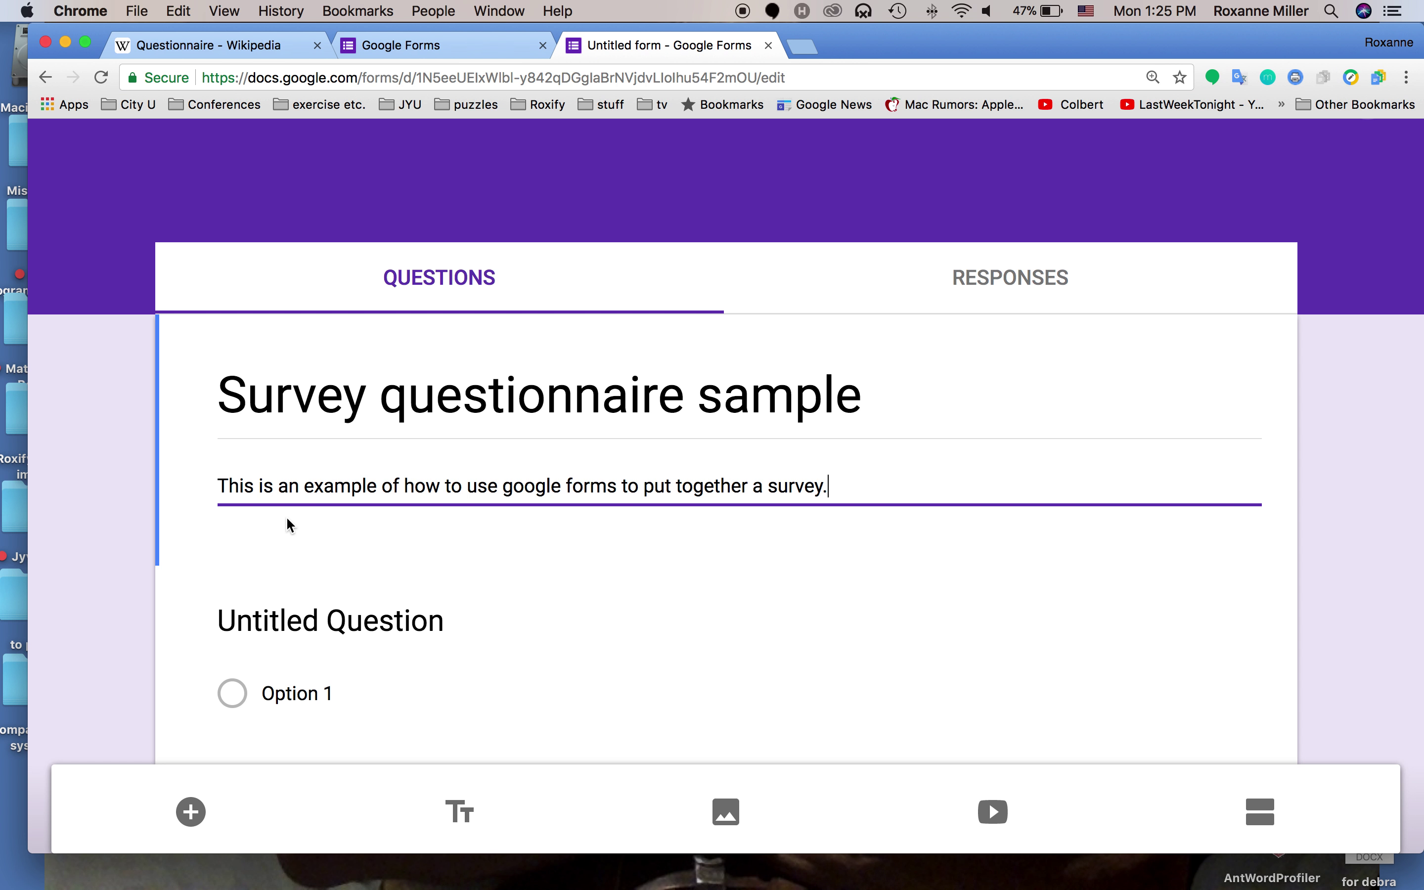
scroll(291, 530, down, 4)
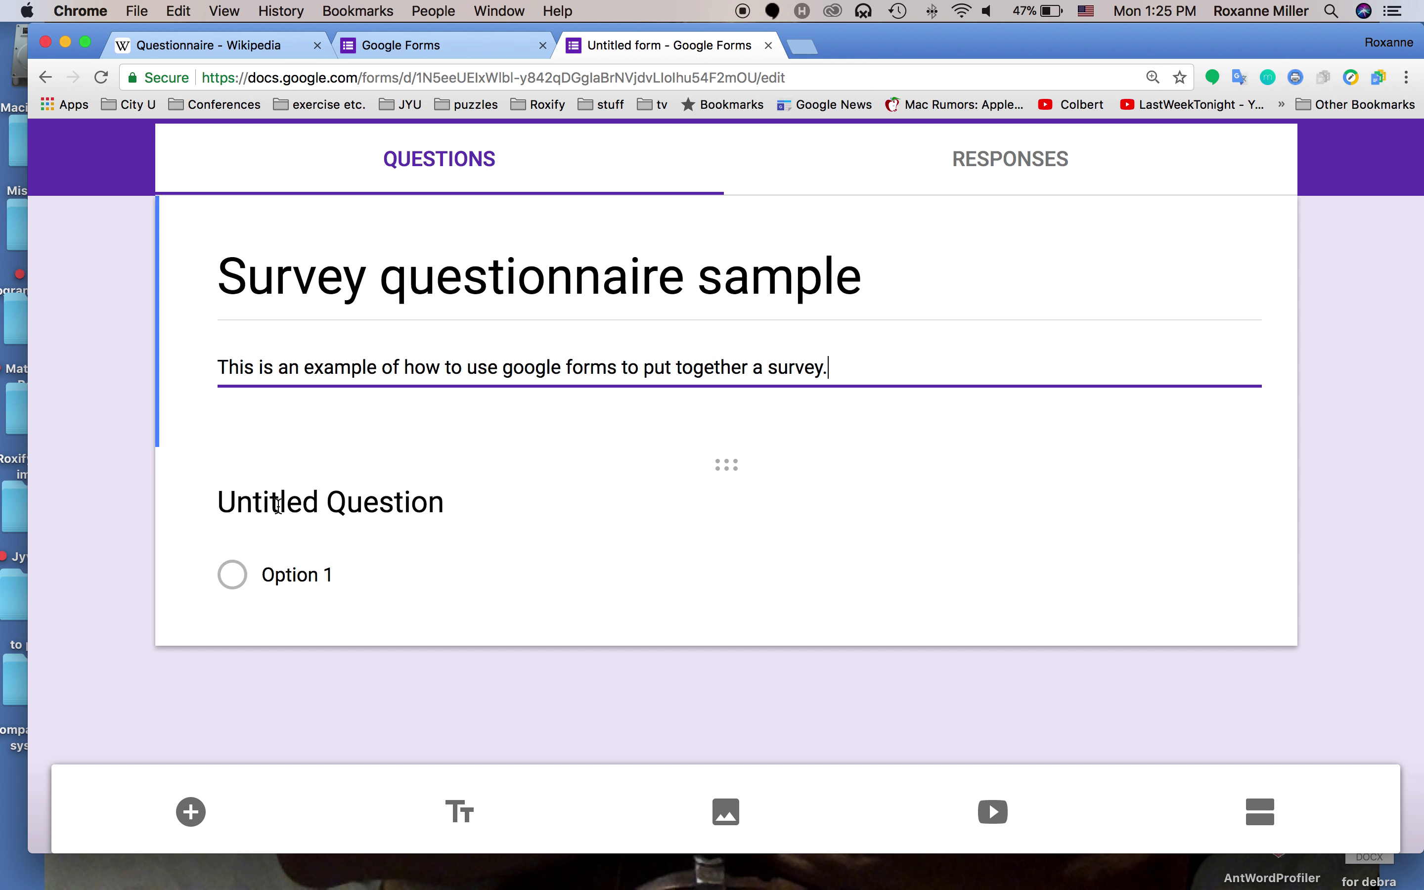
Make the first question a Short answer item reading 'What is your name?'
click(278, 505)
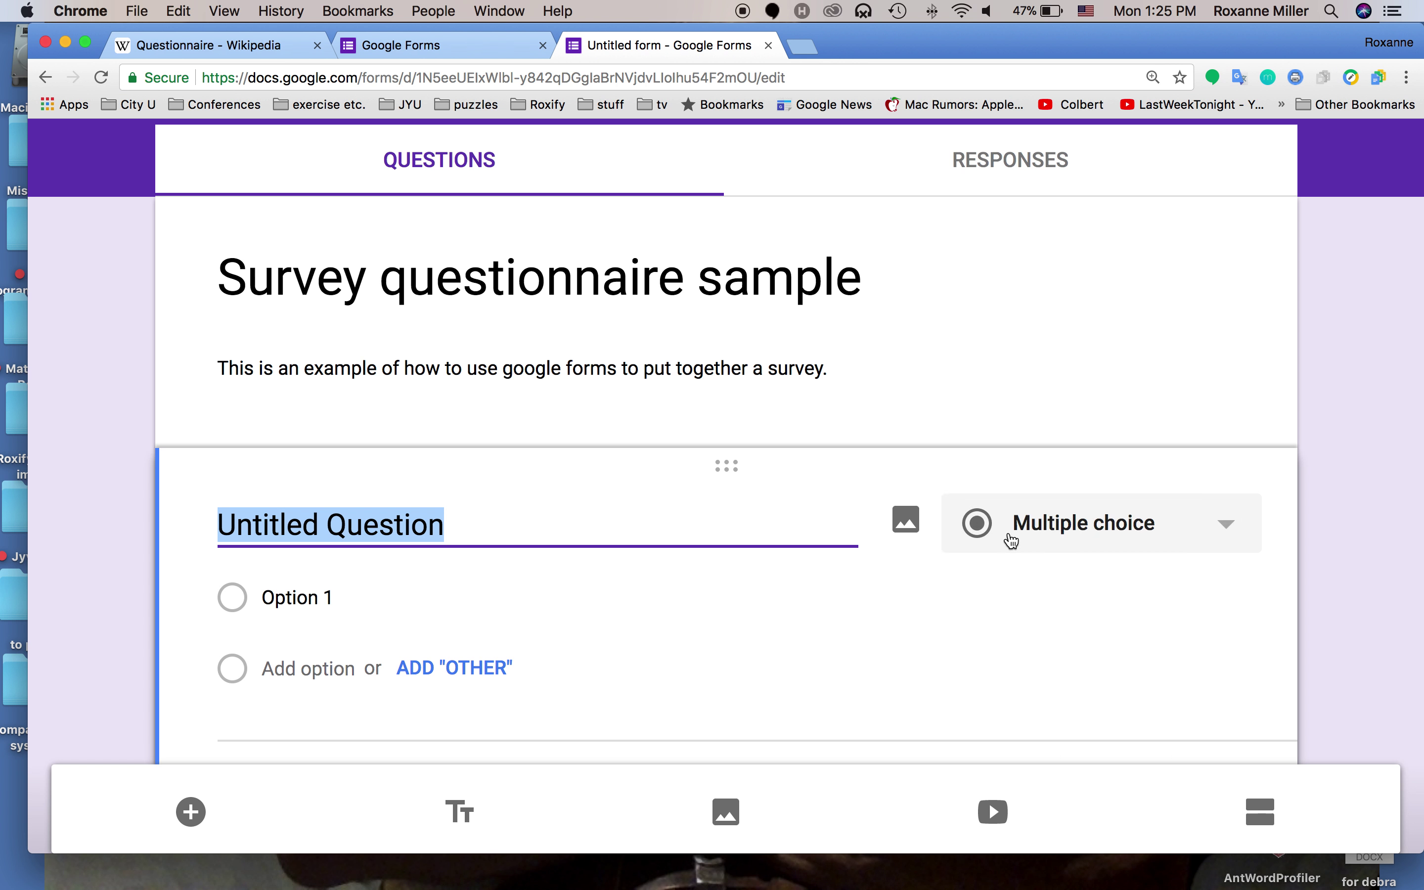
click(1006, 541)
click(1058, 215)
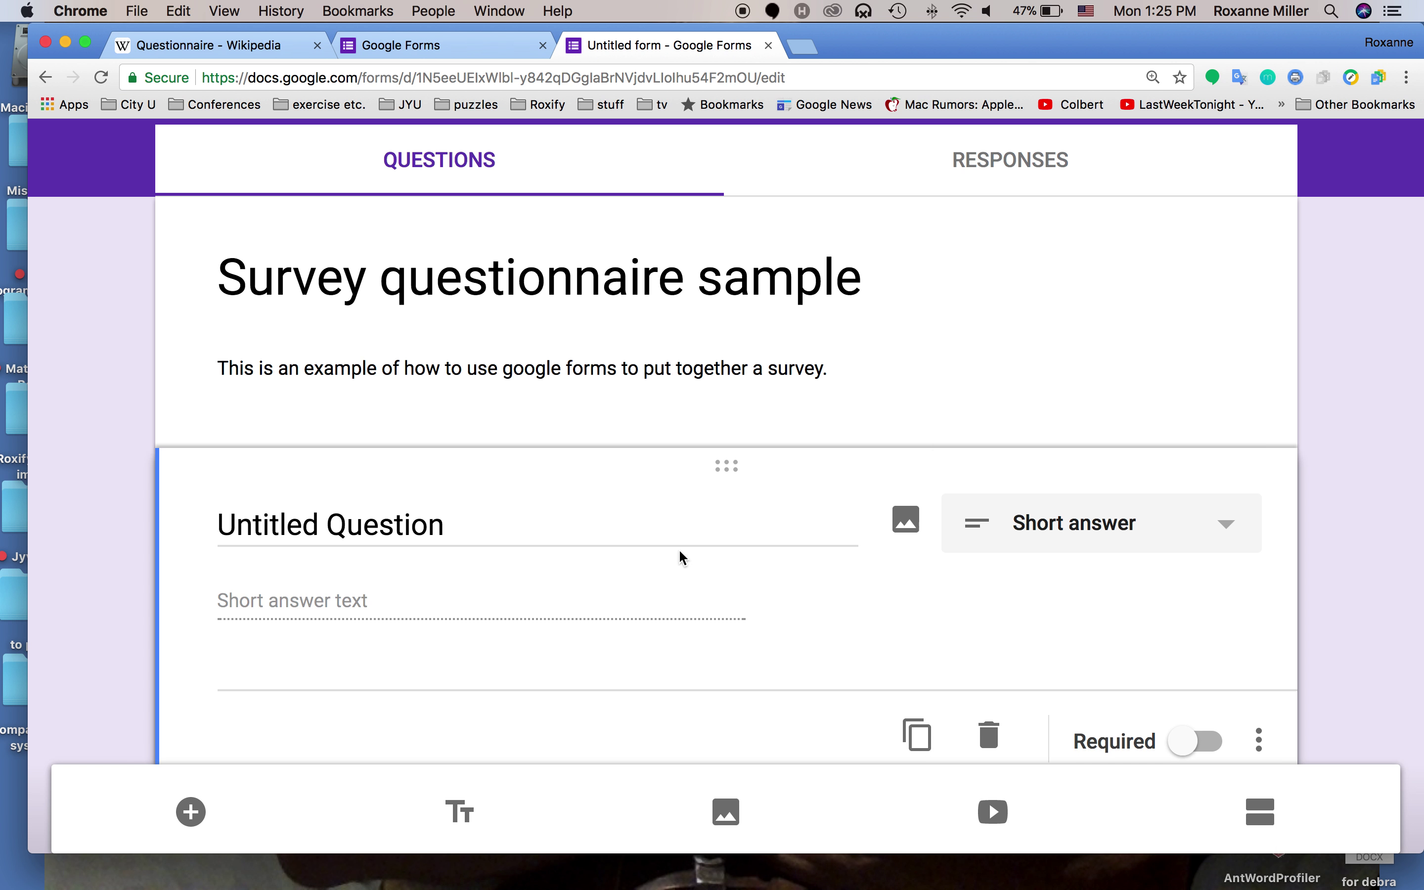
click(587, 535)
text(Wha)
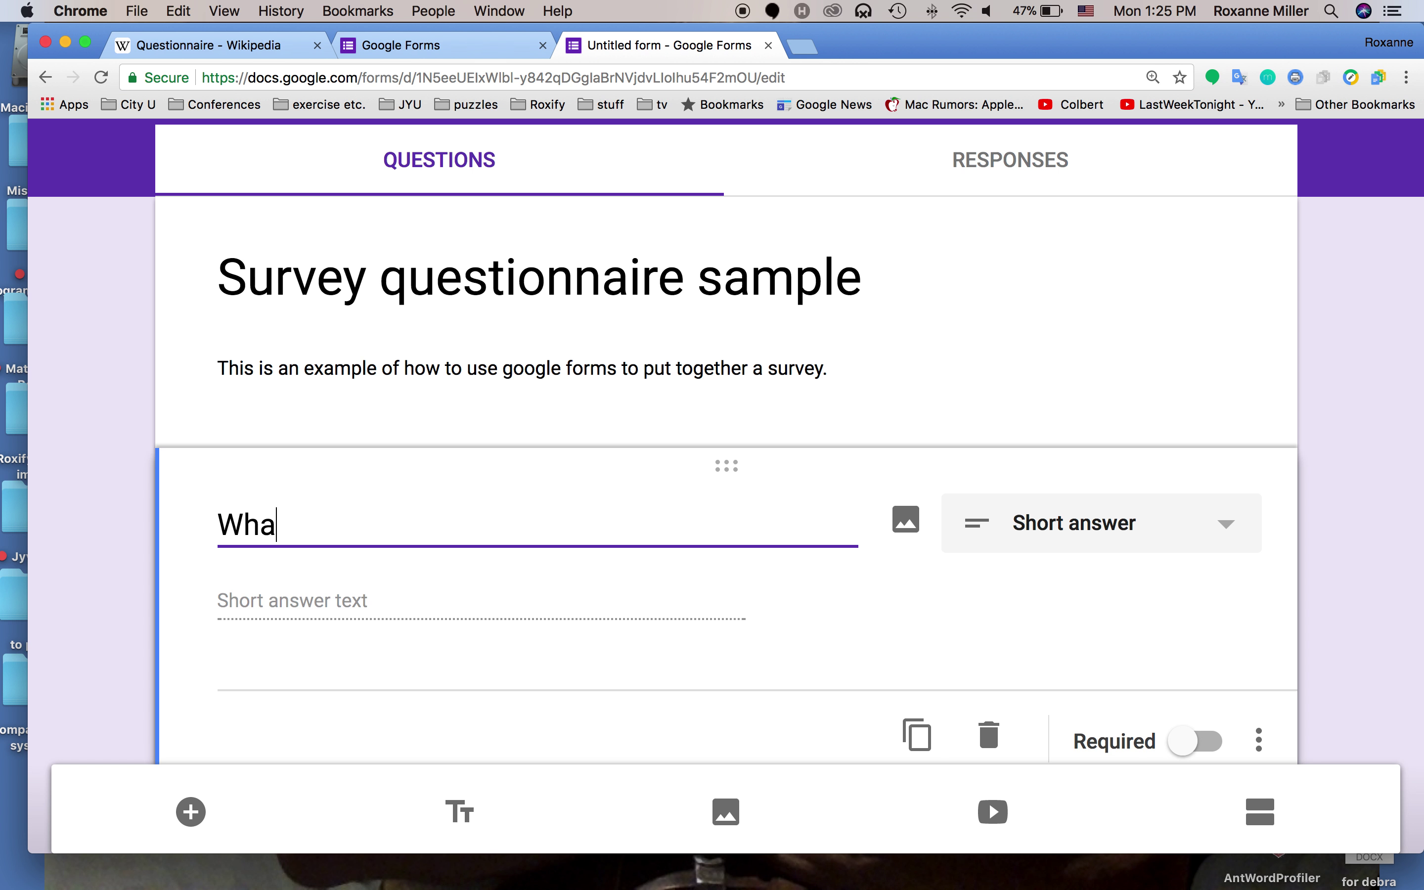
text(t is your name?)
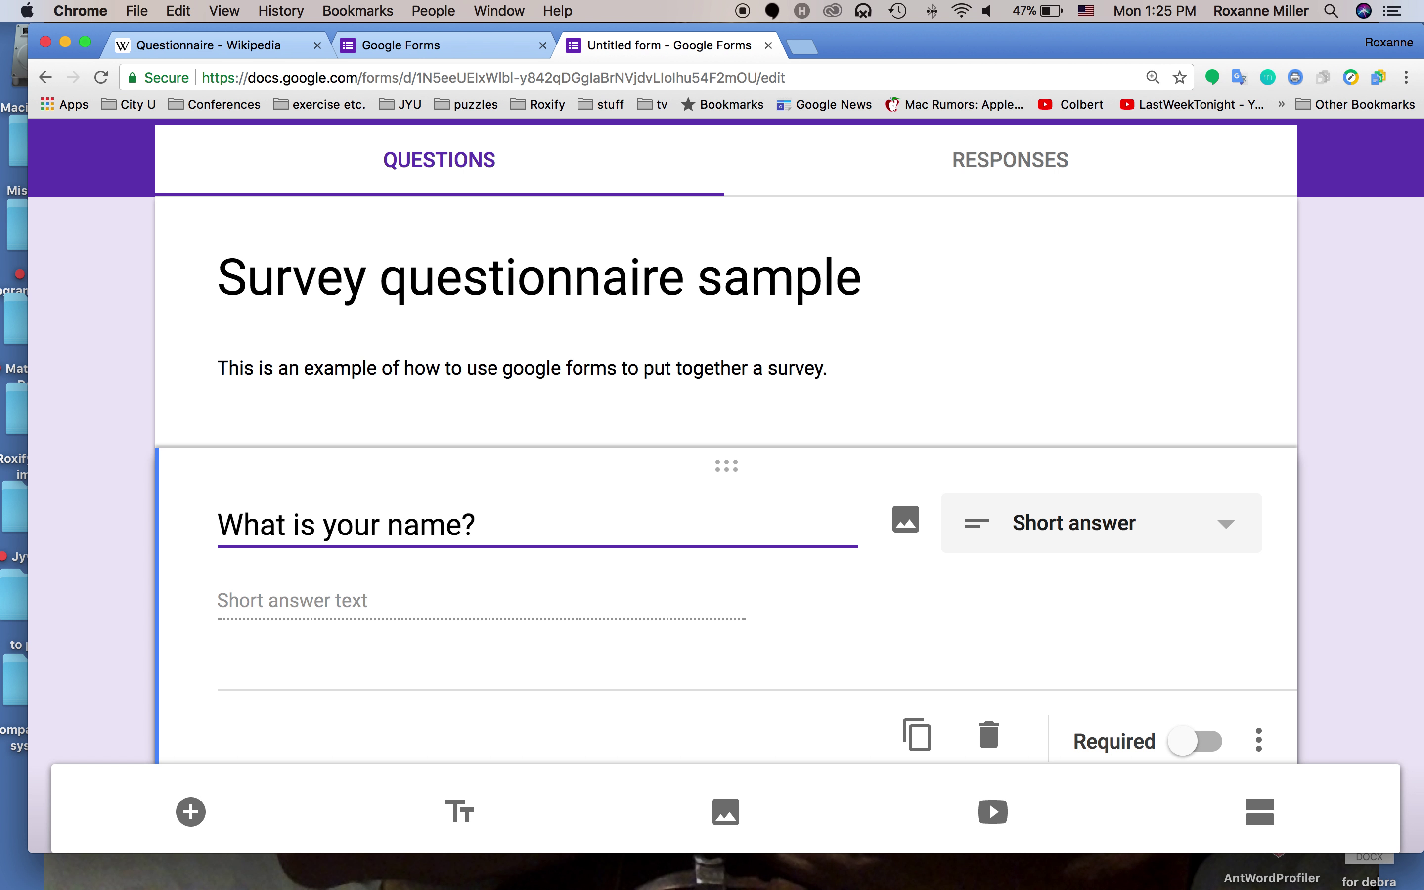
scroll(606, 575, down, 1)
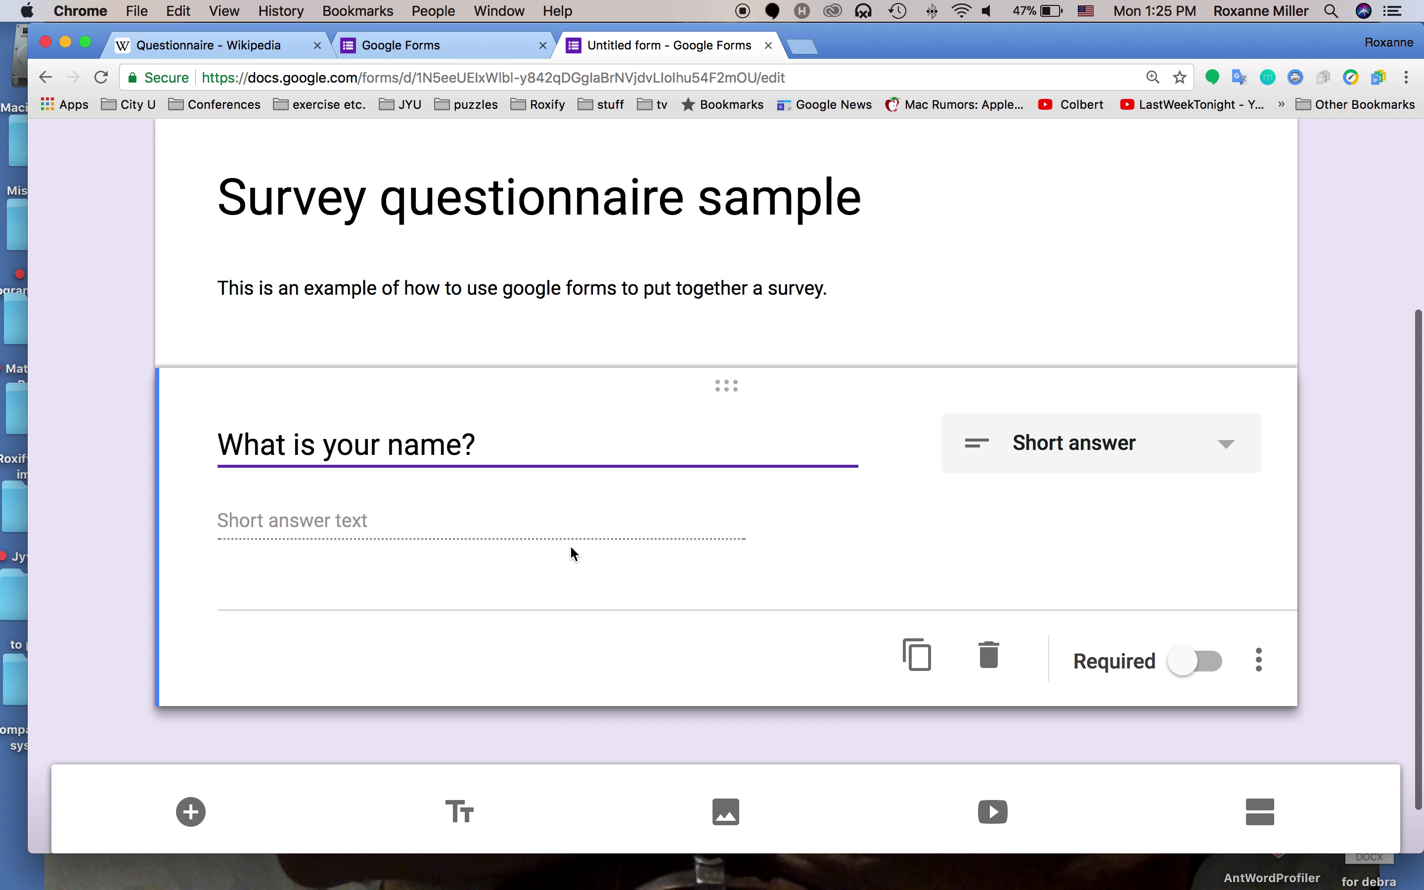
scroll(624, 518, up, 1)
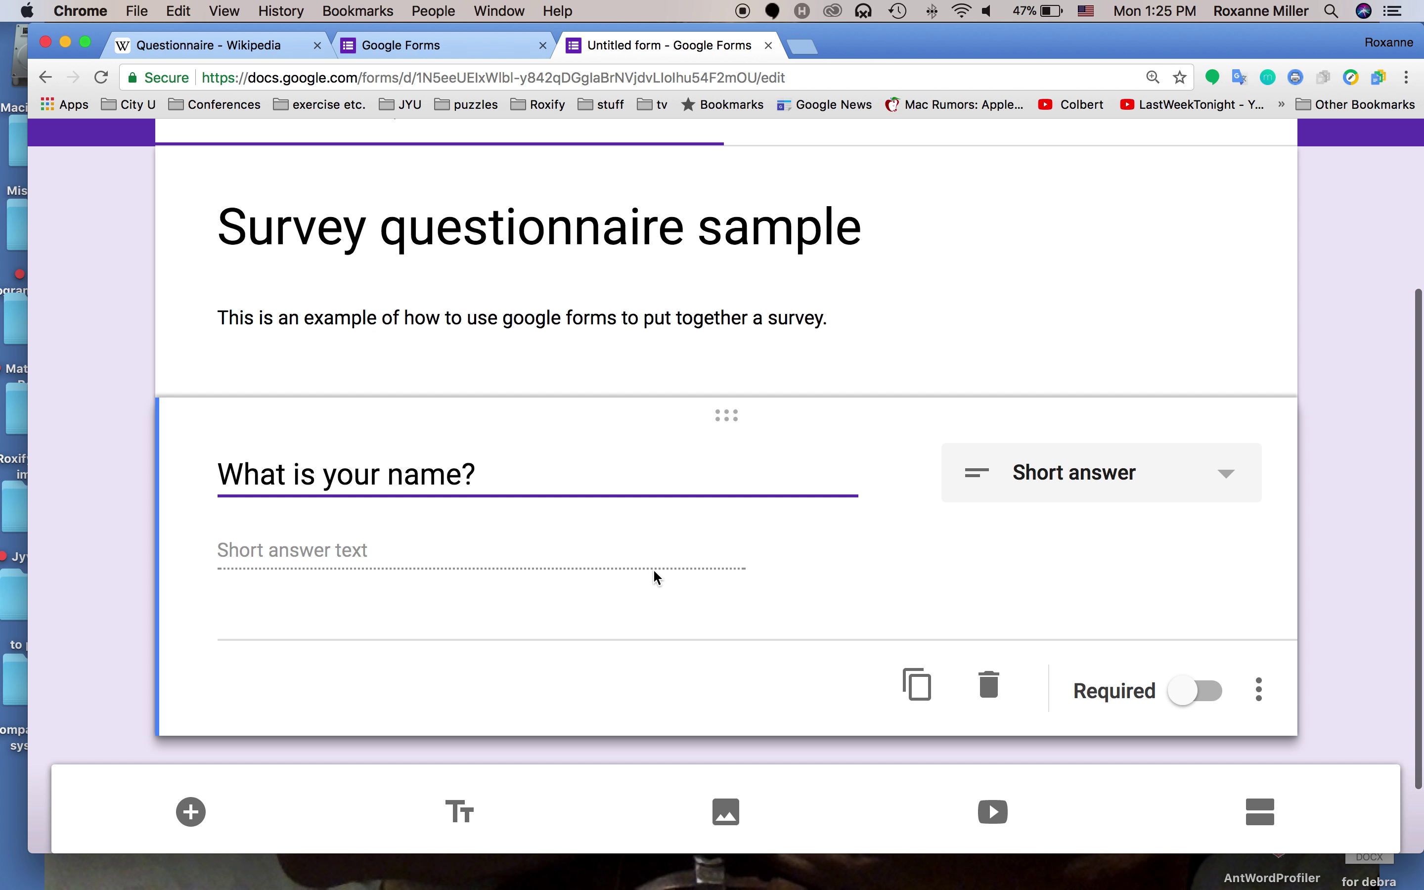
Mark the name question as required and check its extra options menu
click(1206, 693)
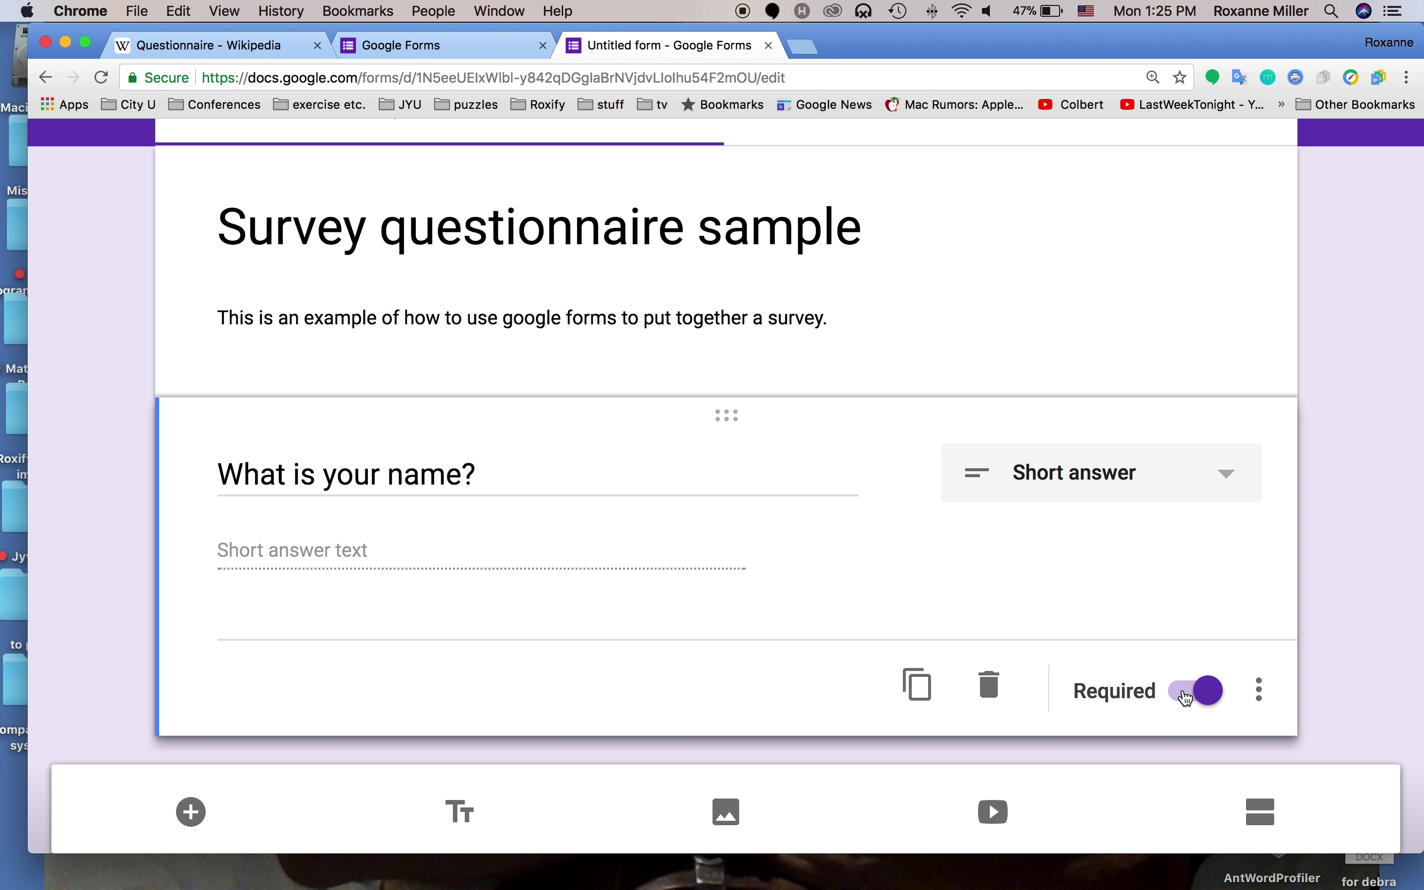
click(1261, 691)
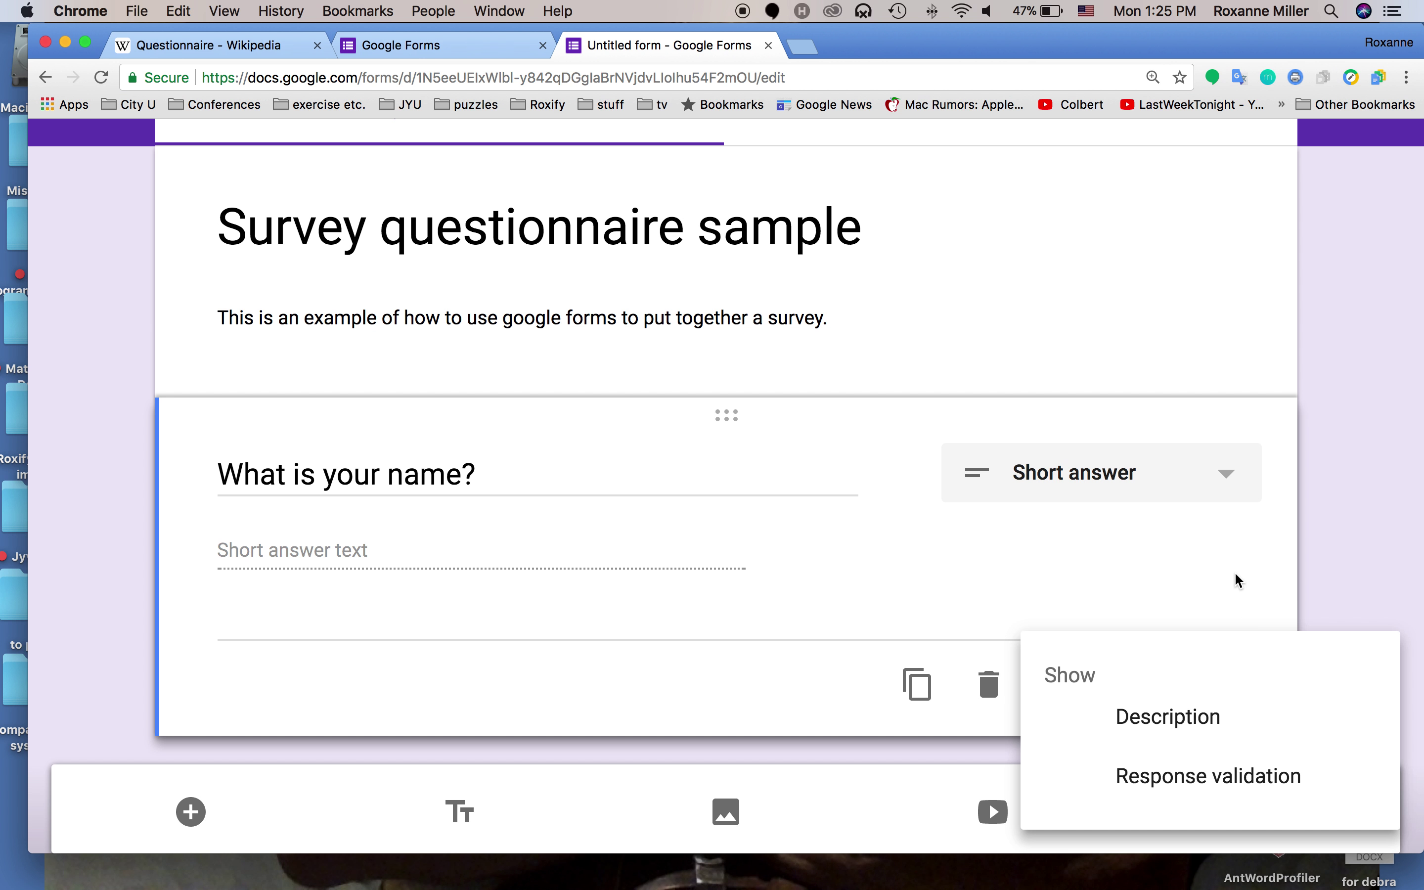
click(1235, 571)
click(1263, 679)
click(1255, 595)
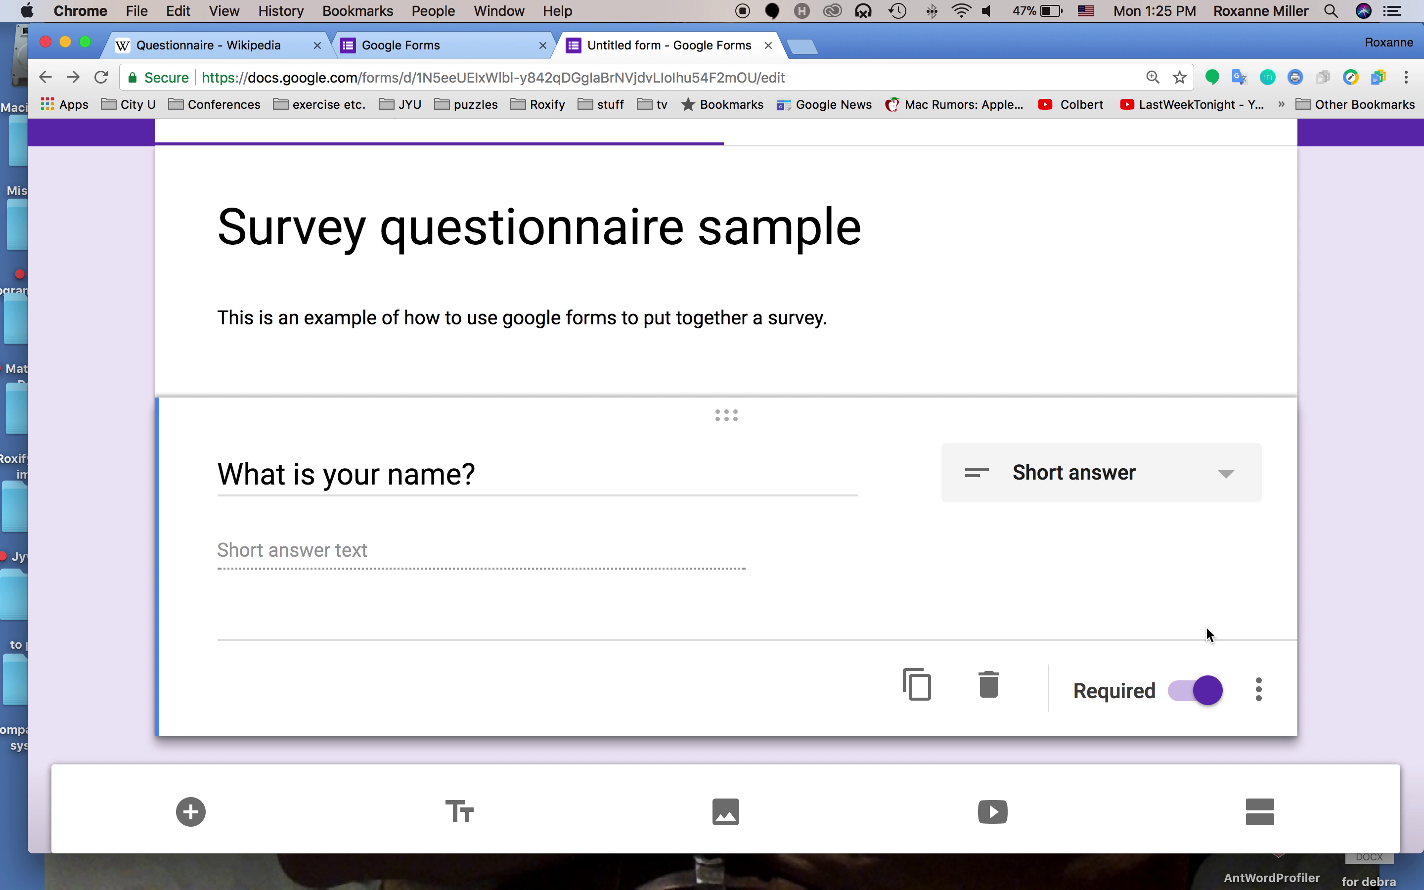
Duplicate the name question and change the copy to a Paragraph answer
click(921, 687)
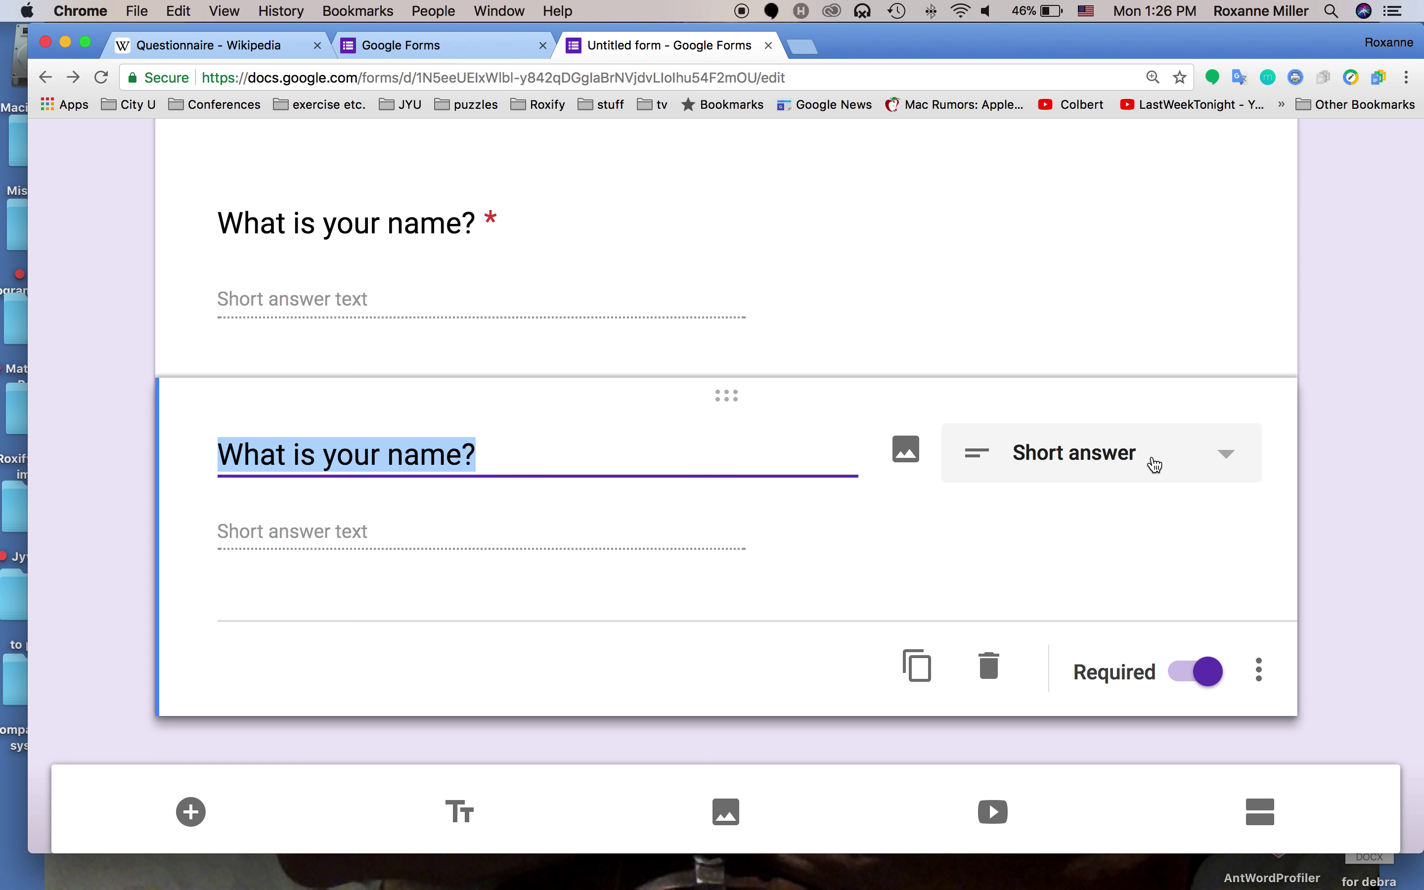
click(1202, 462)
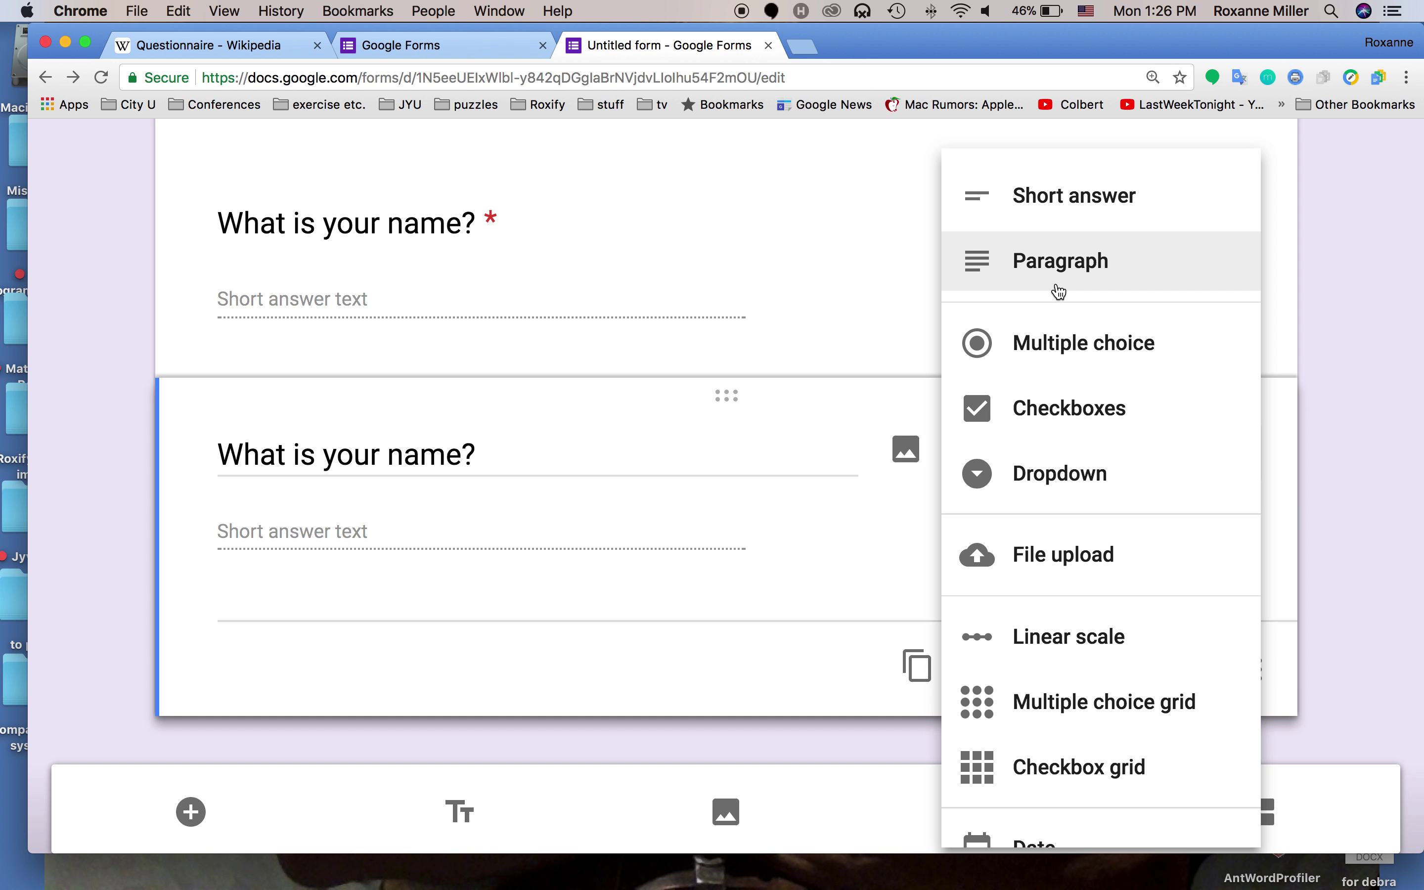
click(1054, 269)
Reword the copy to 'What is your reason for creating a survey?'
click(430, 448)
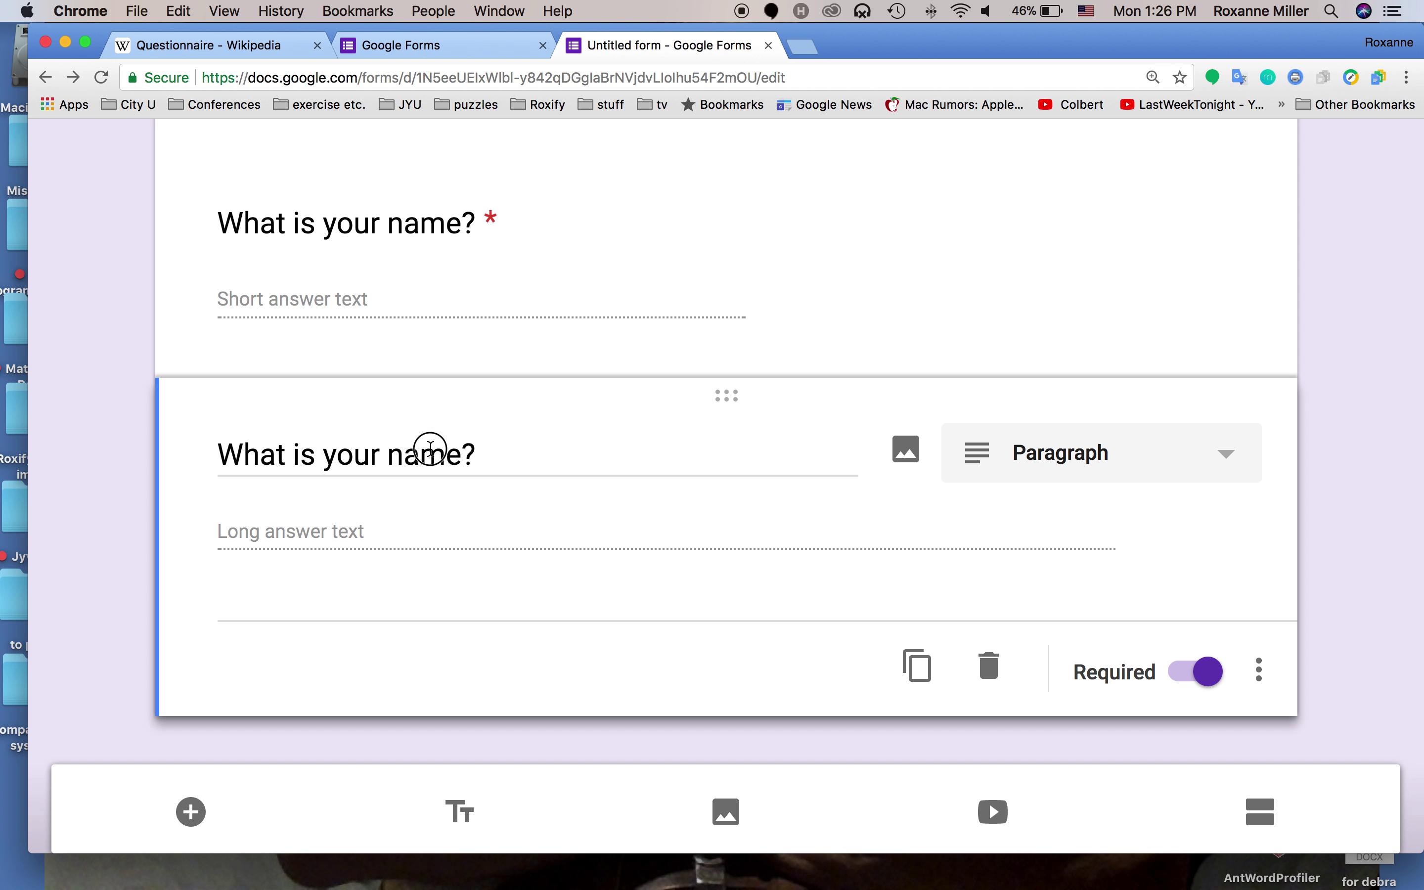
double_click(432, 449)
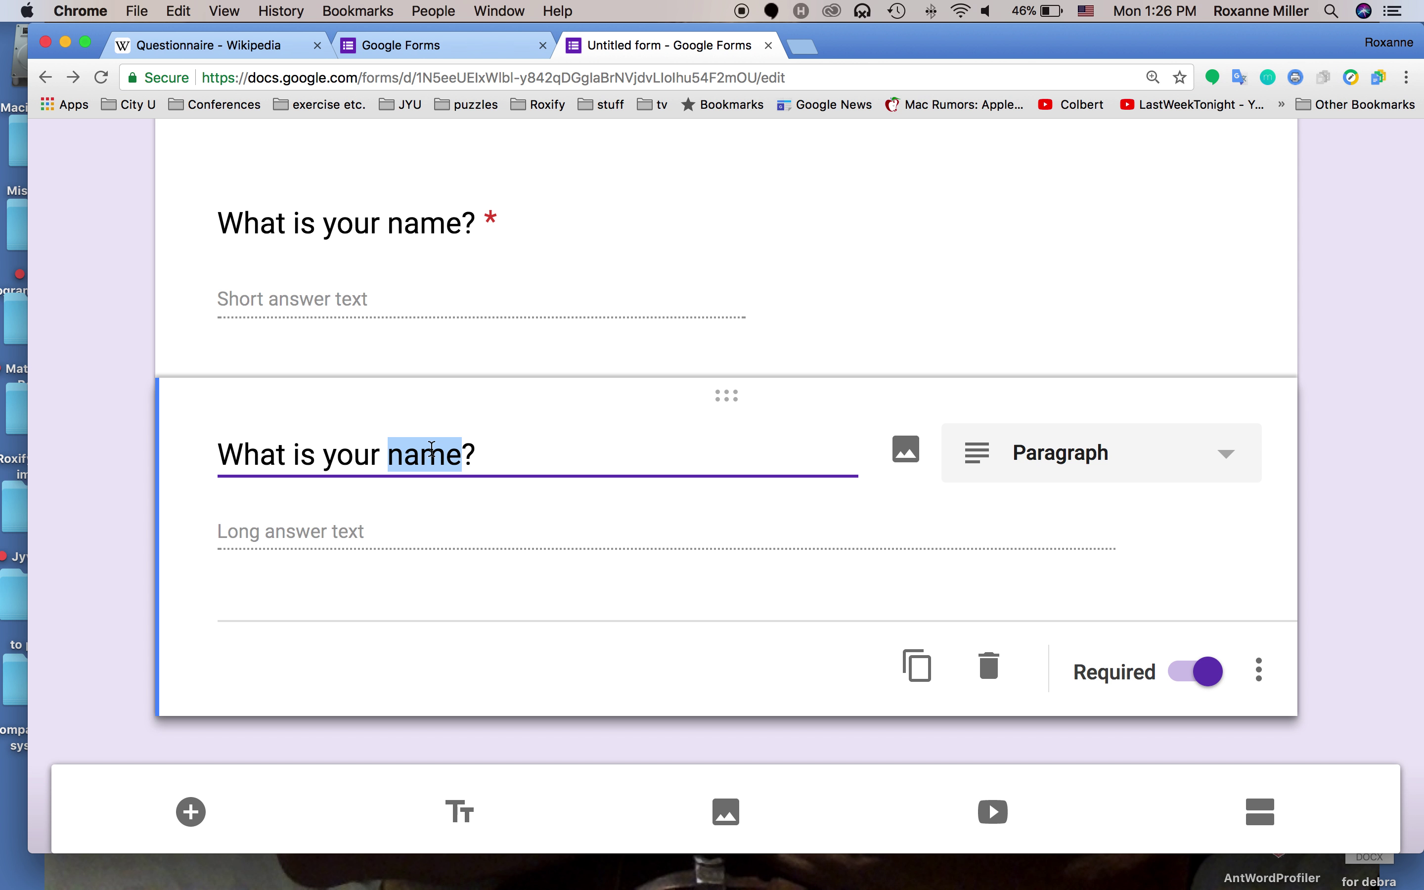
text(reason for )
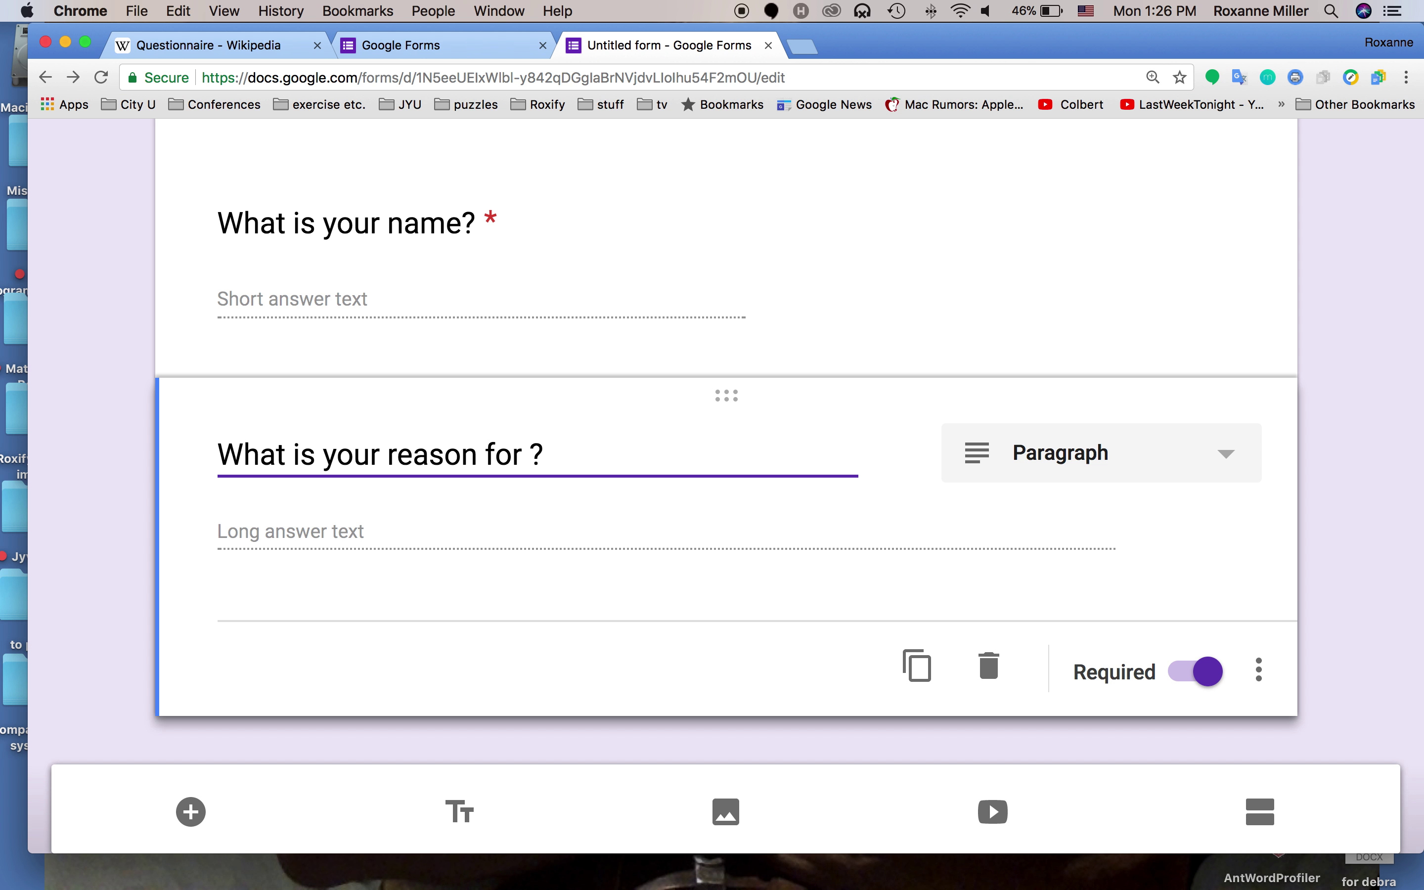
text(creating a )
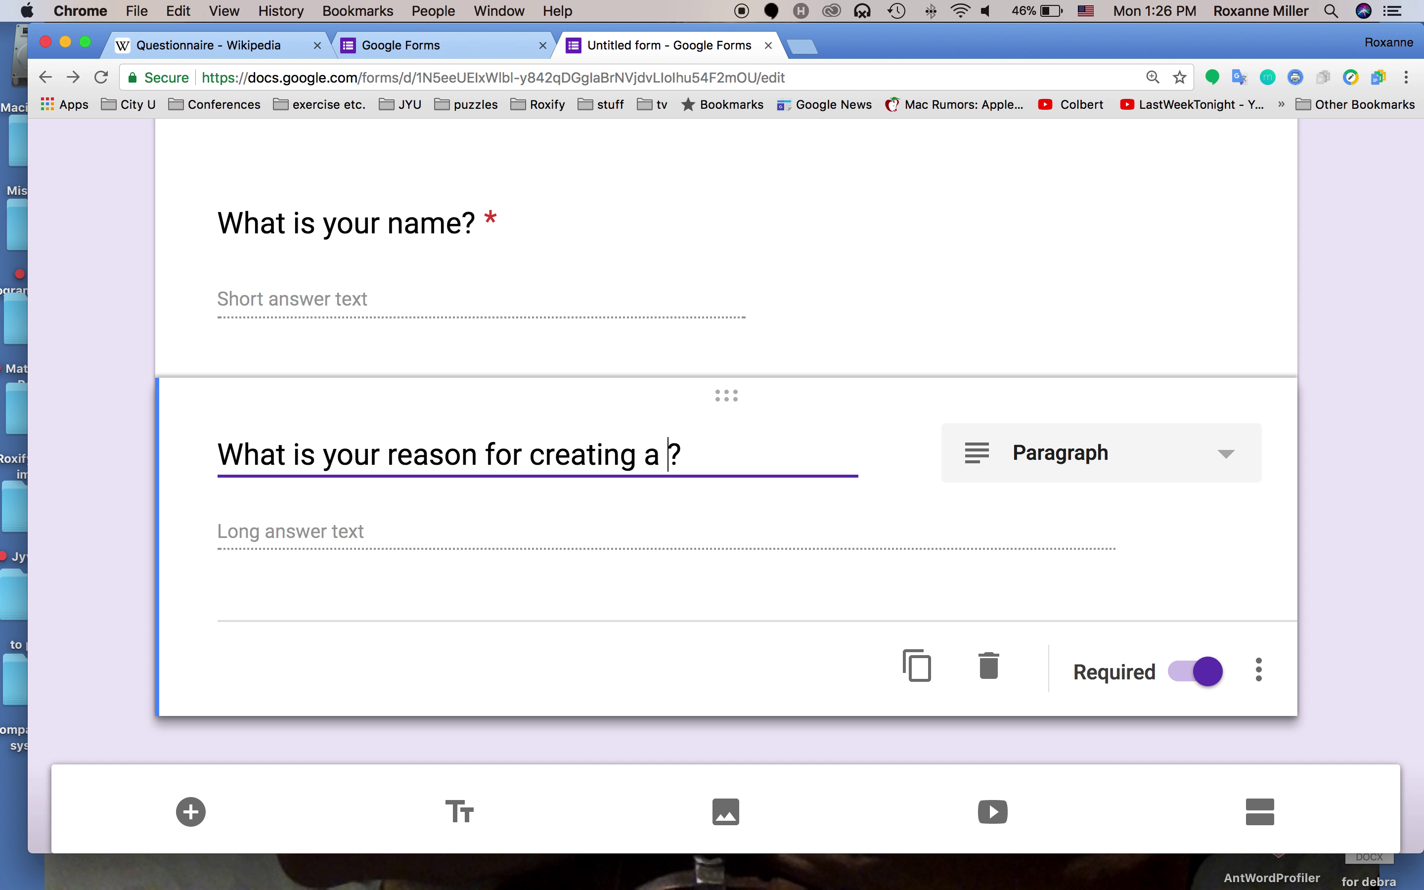
text(survey)
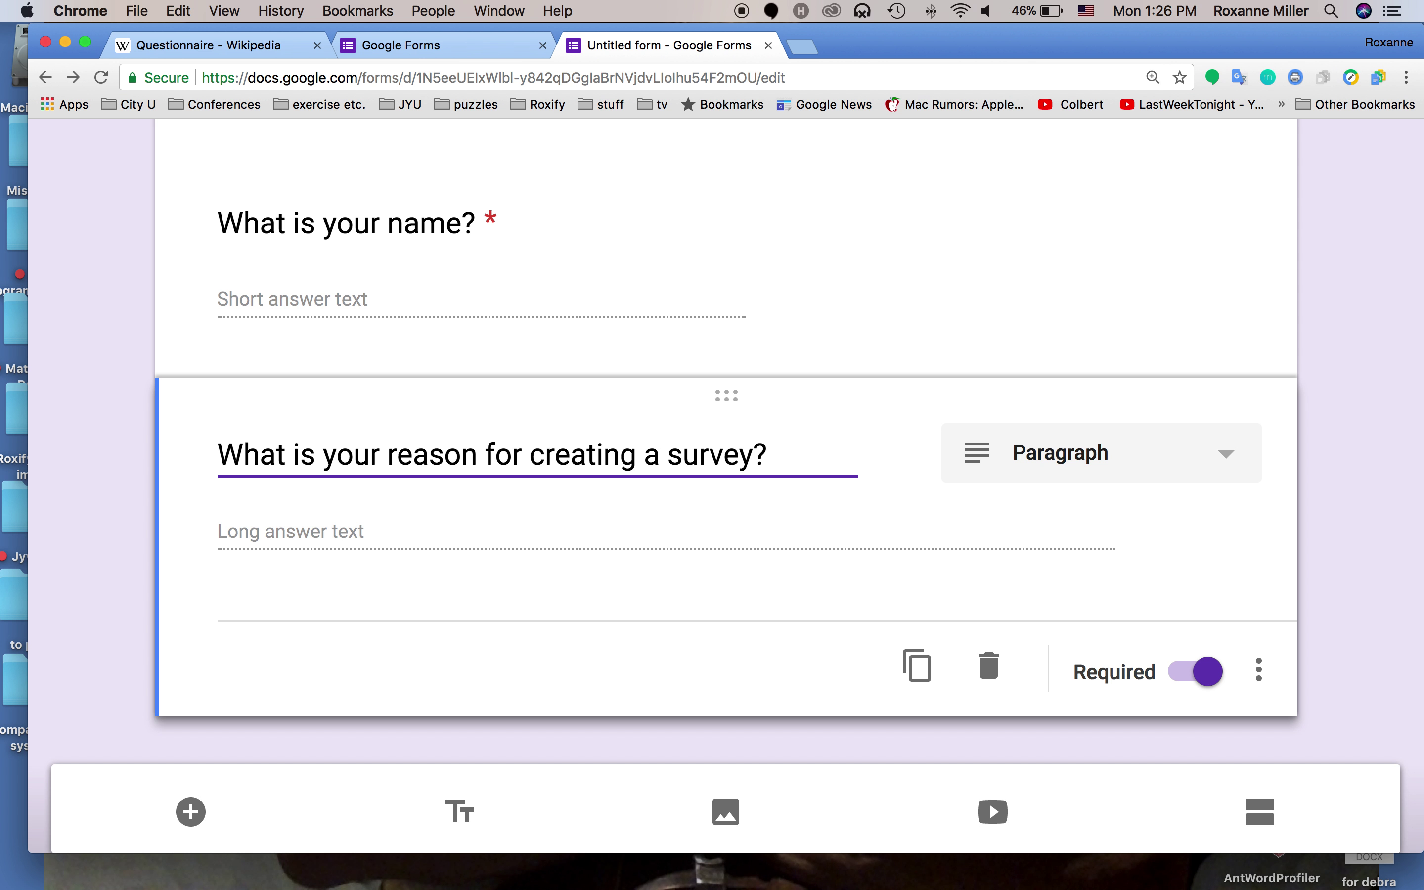
scroll(727, 507, down, 1)
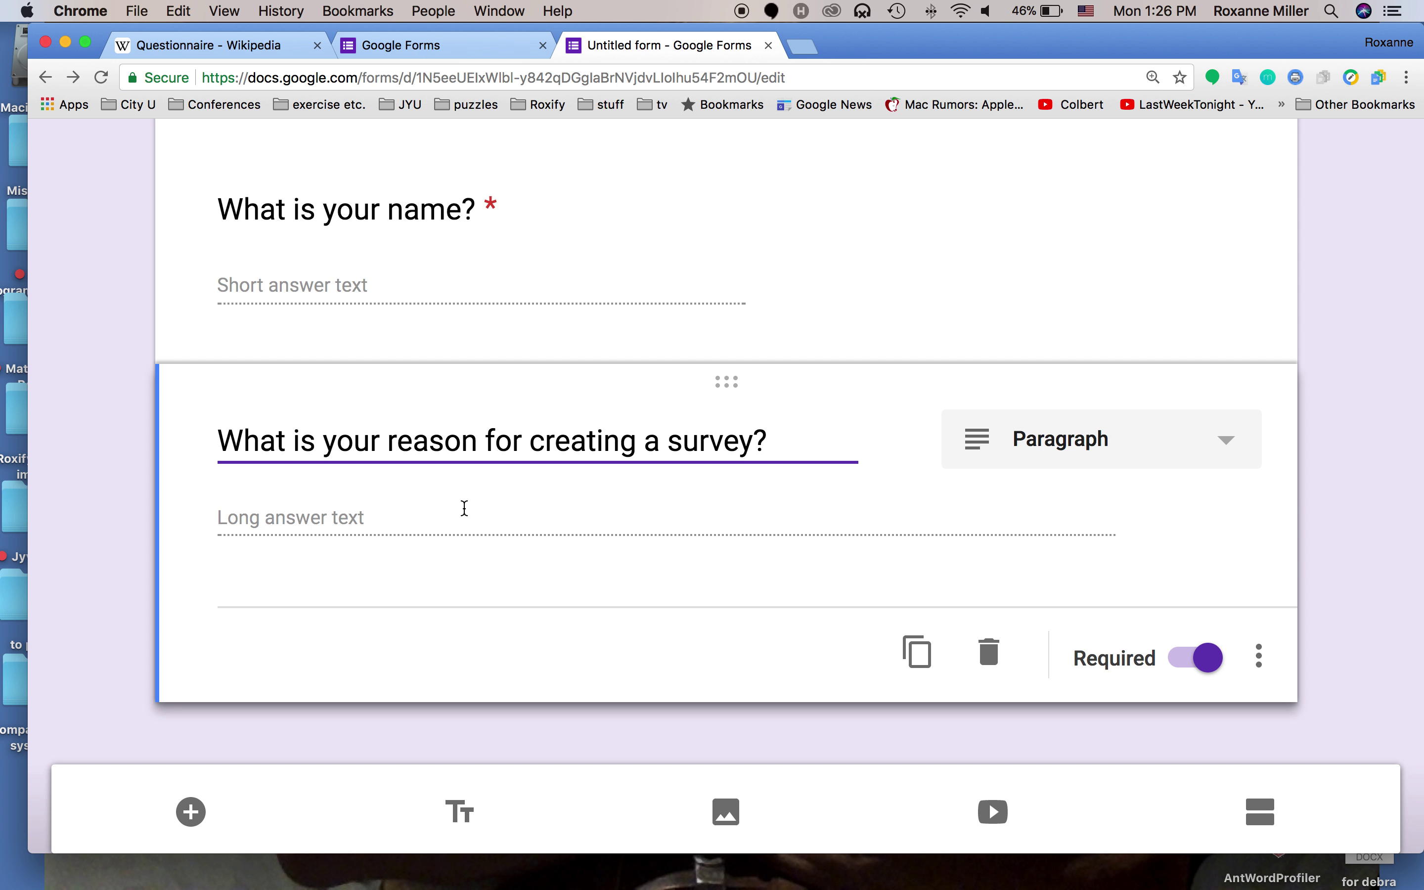
scroll(472, 506, down, 2)
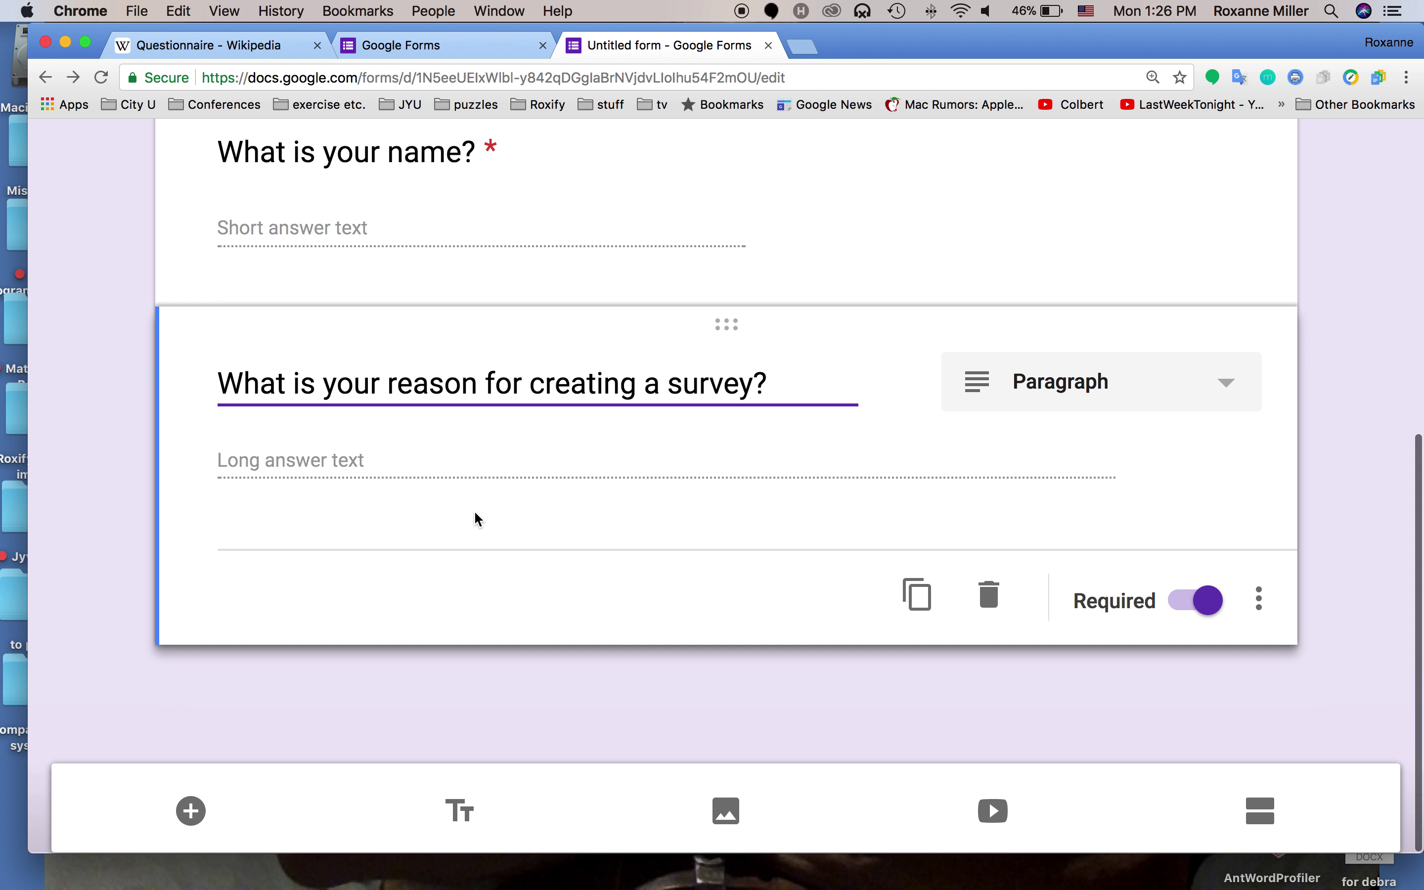
scroll(467, 504, up, 5)
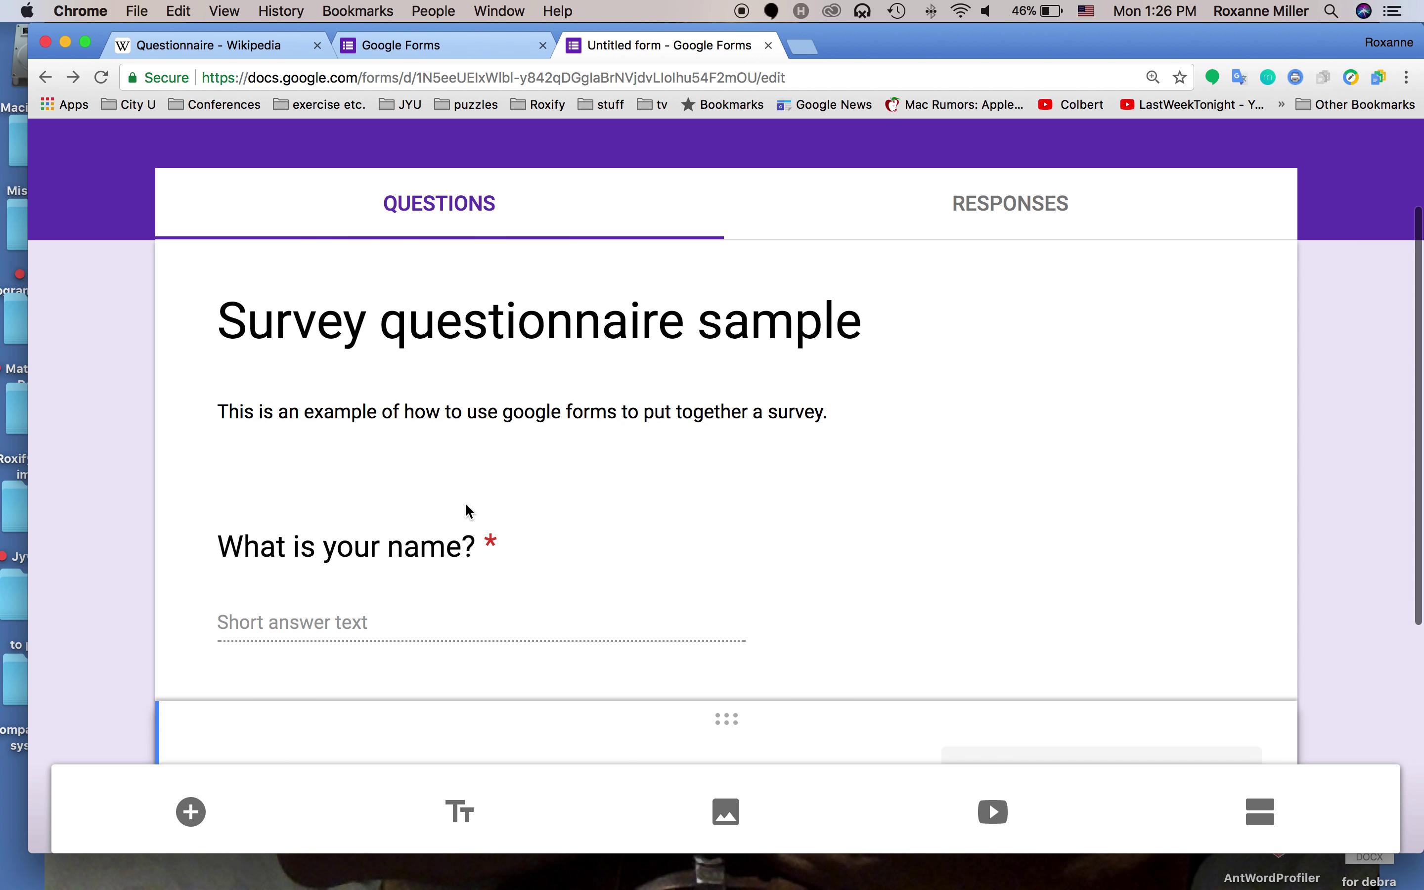
scroll(466, 505, down, 2)
scroll(466, 505, down, 5)
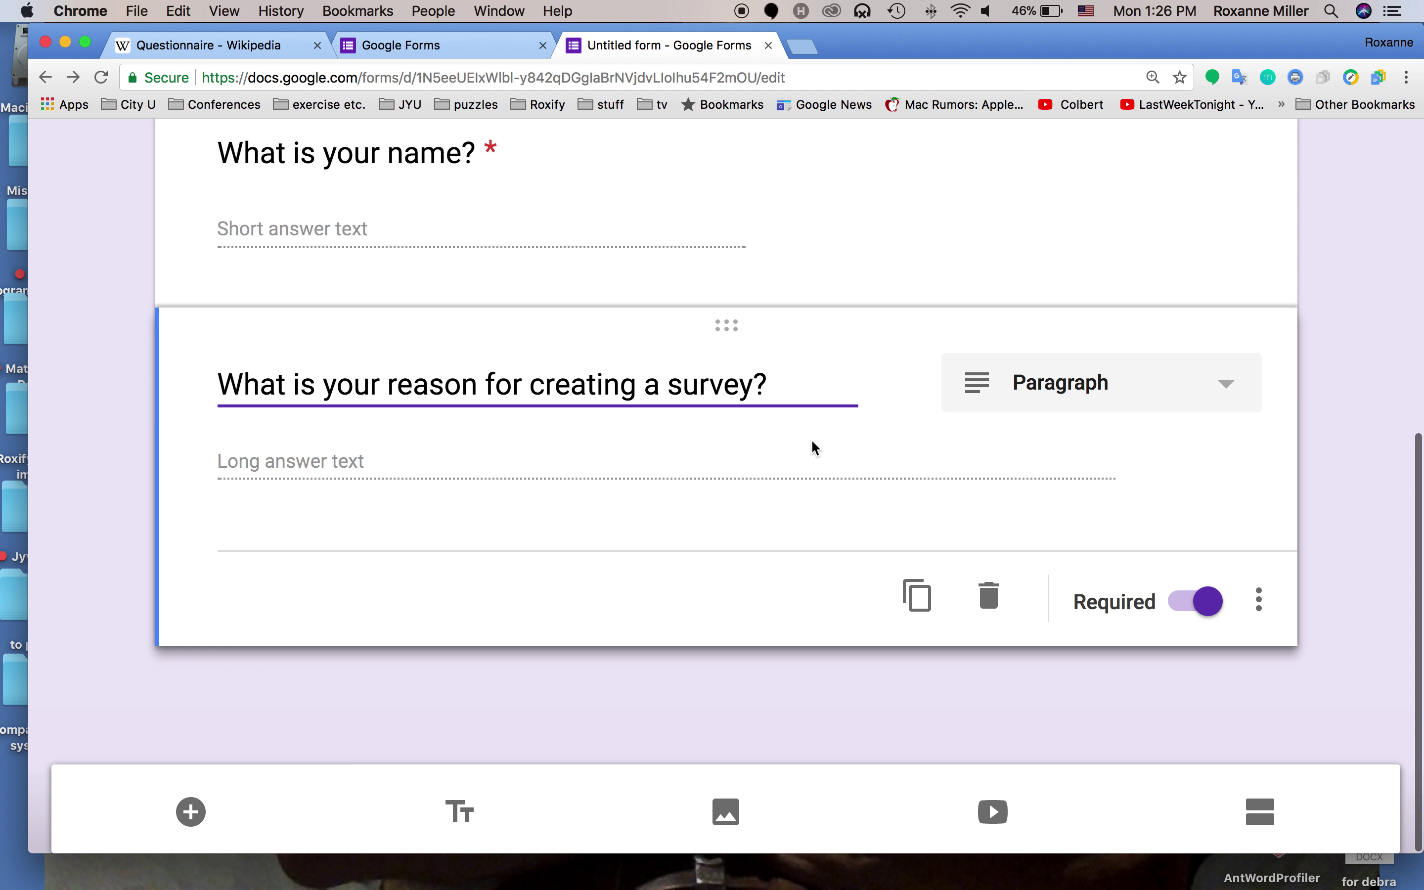
triple_click(807, 390)
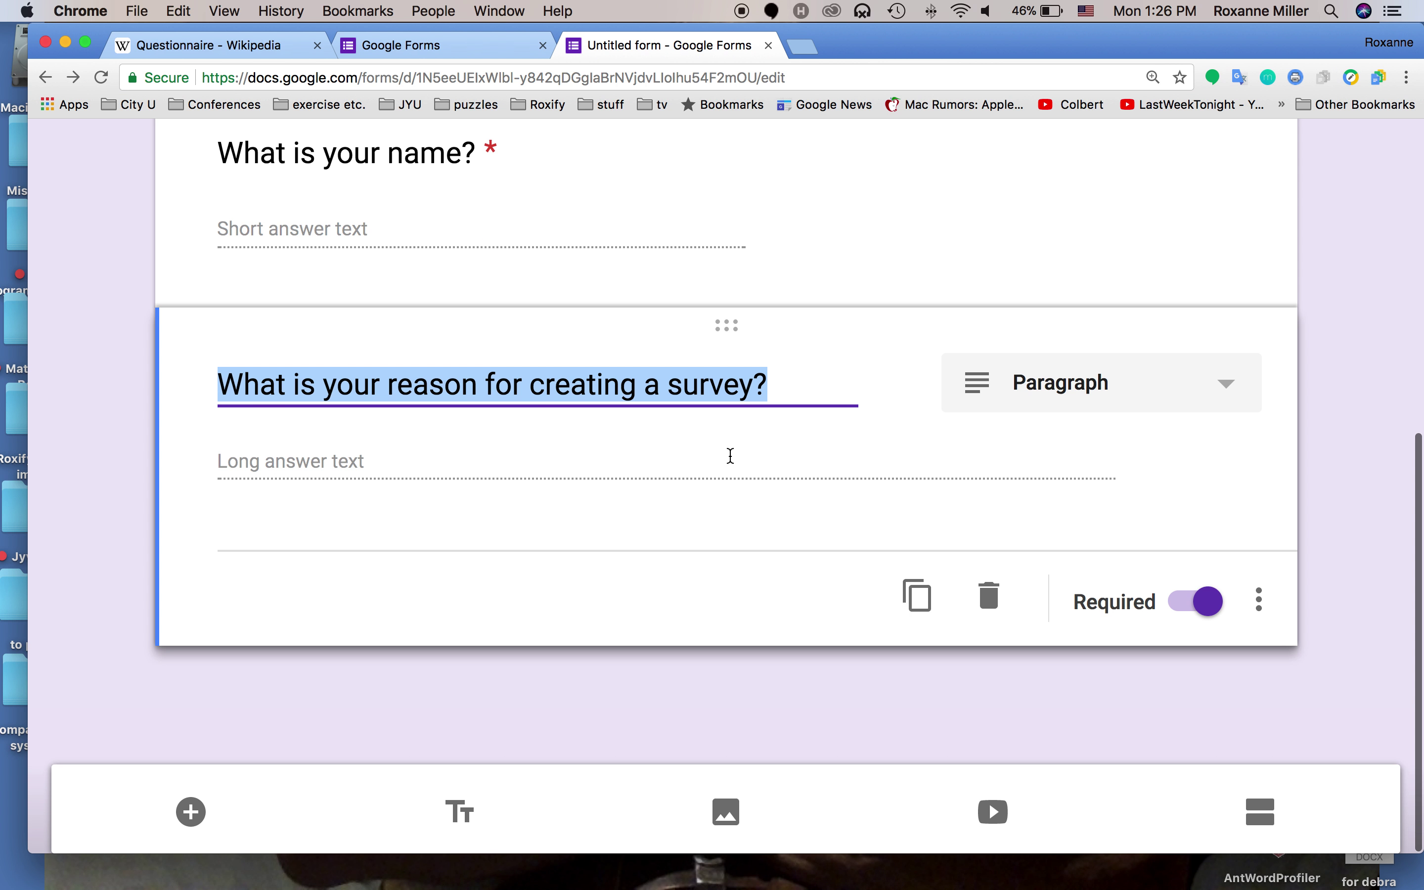
click(904, 379)
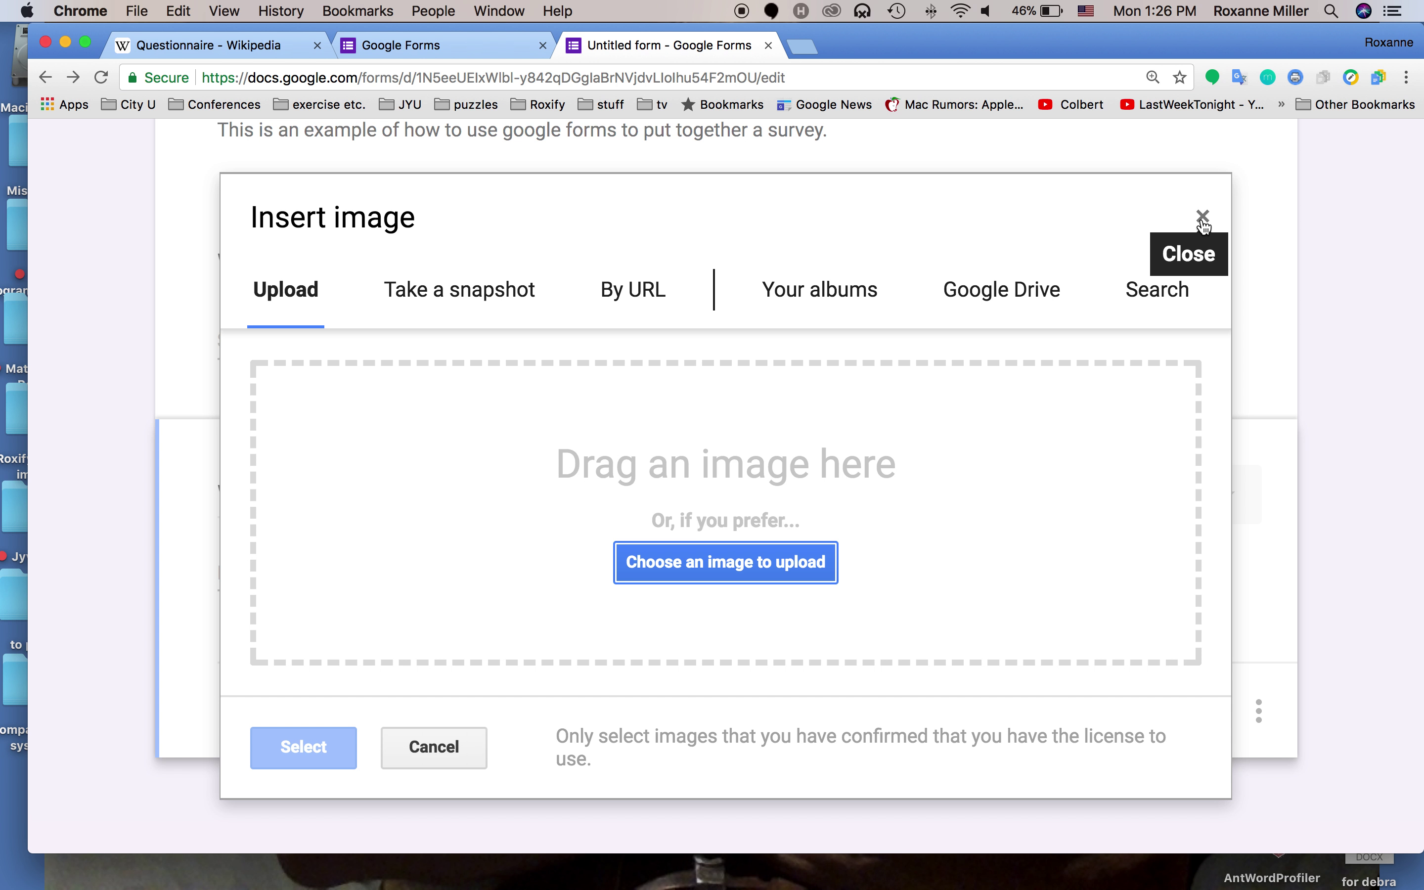
click(1203, 216)
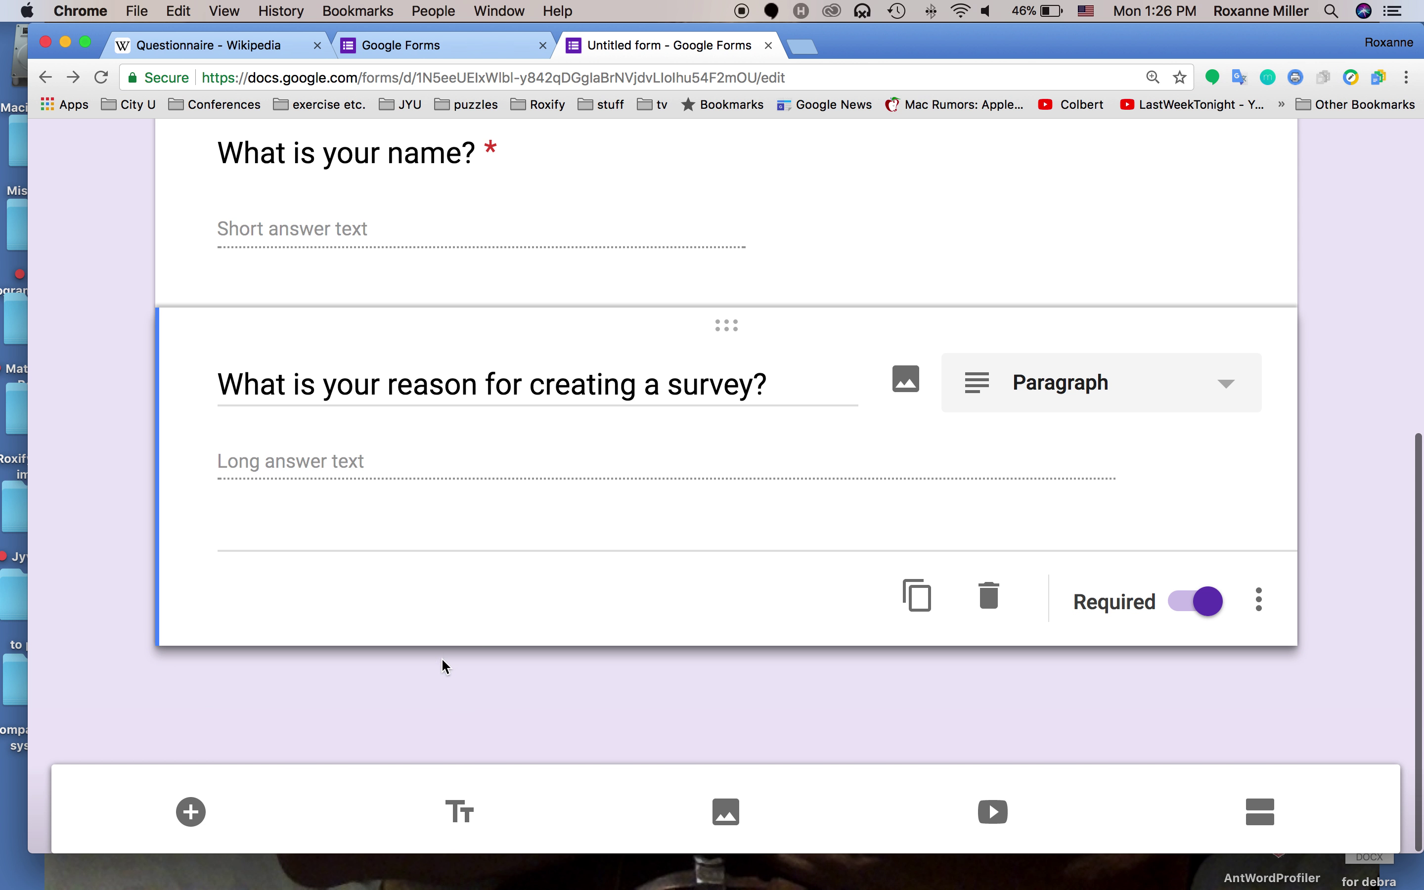
Add a multiple-choice question 'How many questions should you ask on your survey?'
click(192, 807)
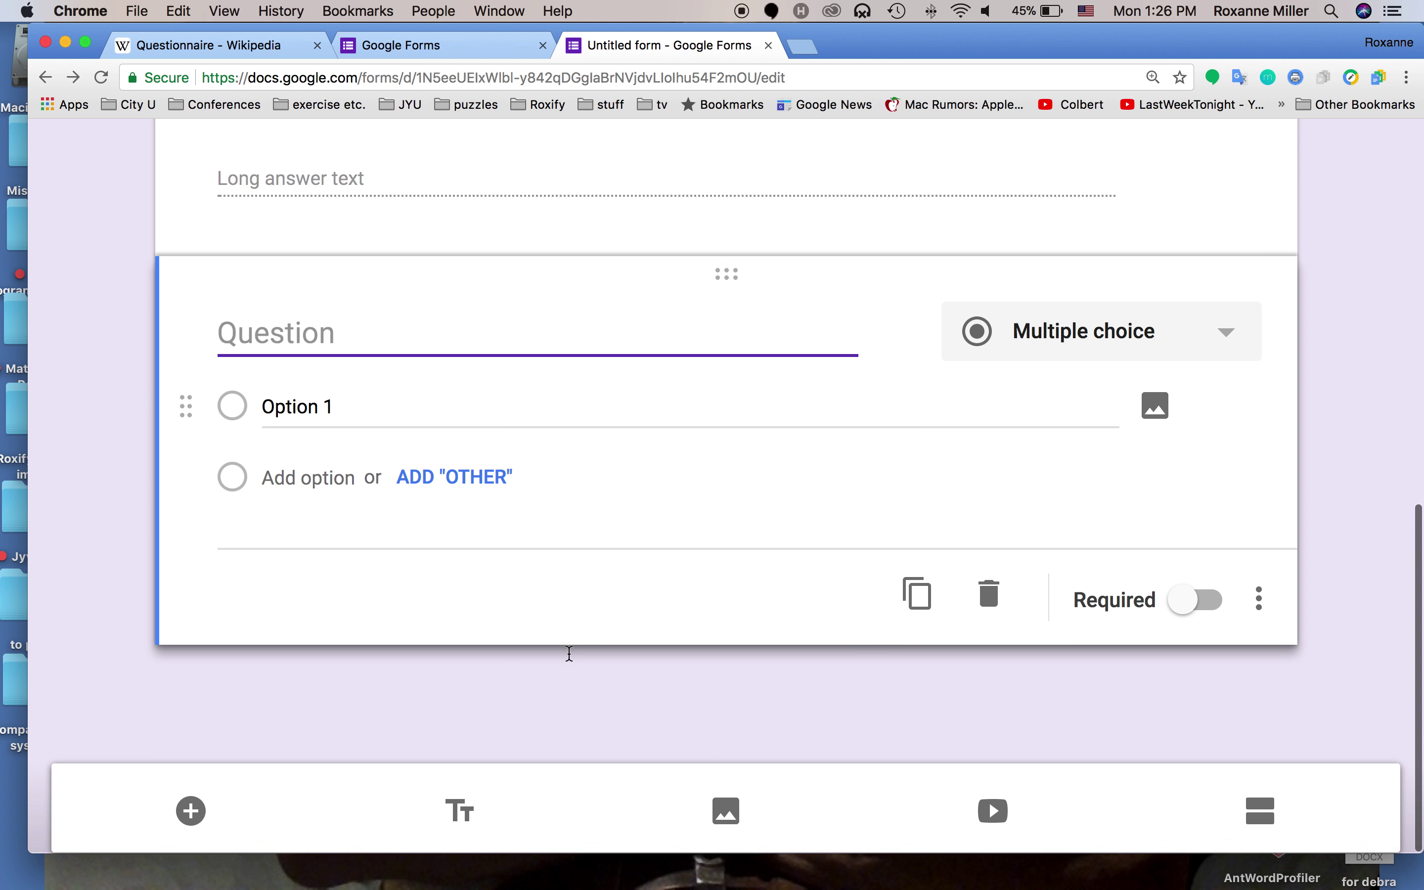
click(1028, 368)
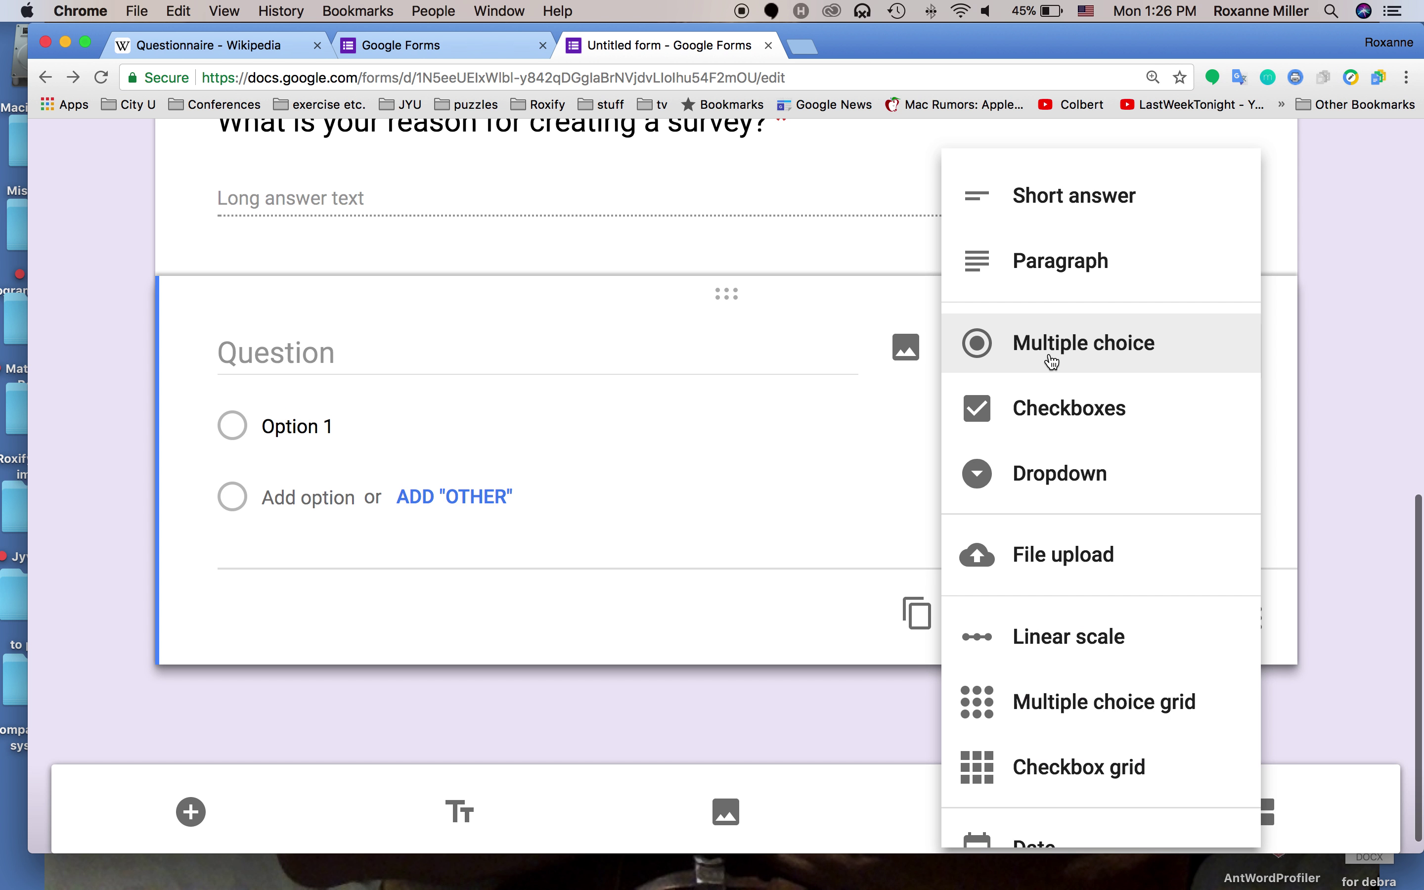
click(1052, 355)
click(691, 348)
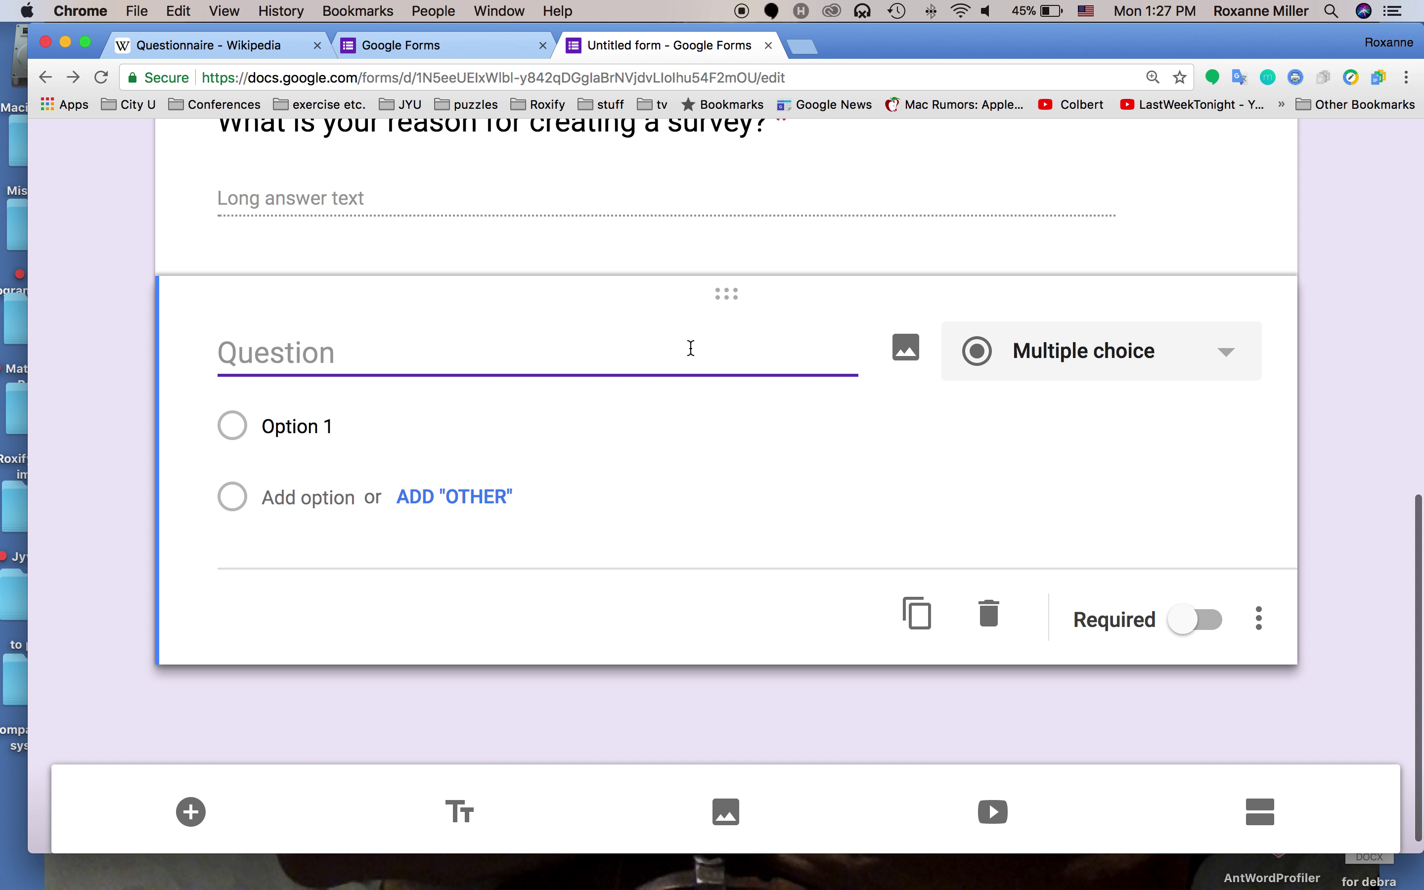
text(How m)
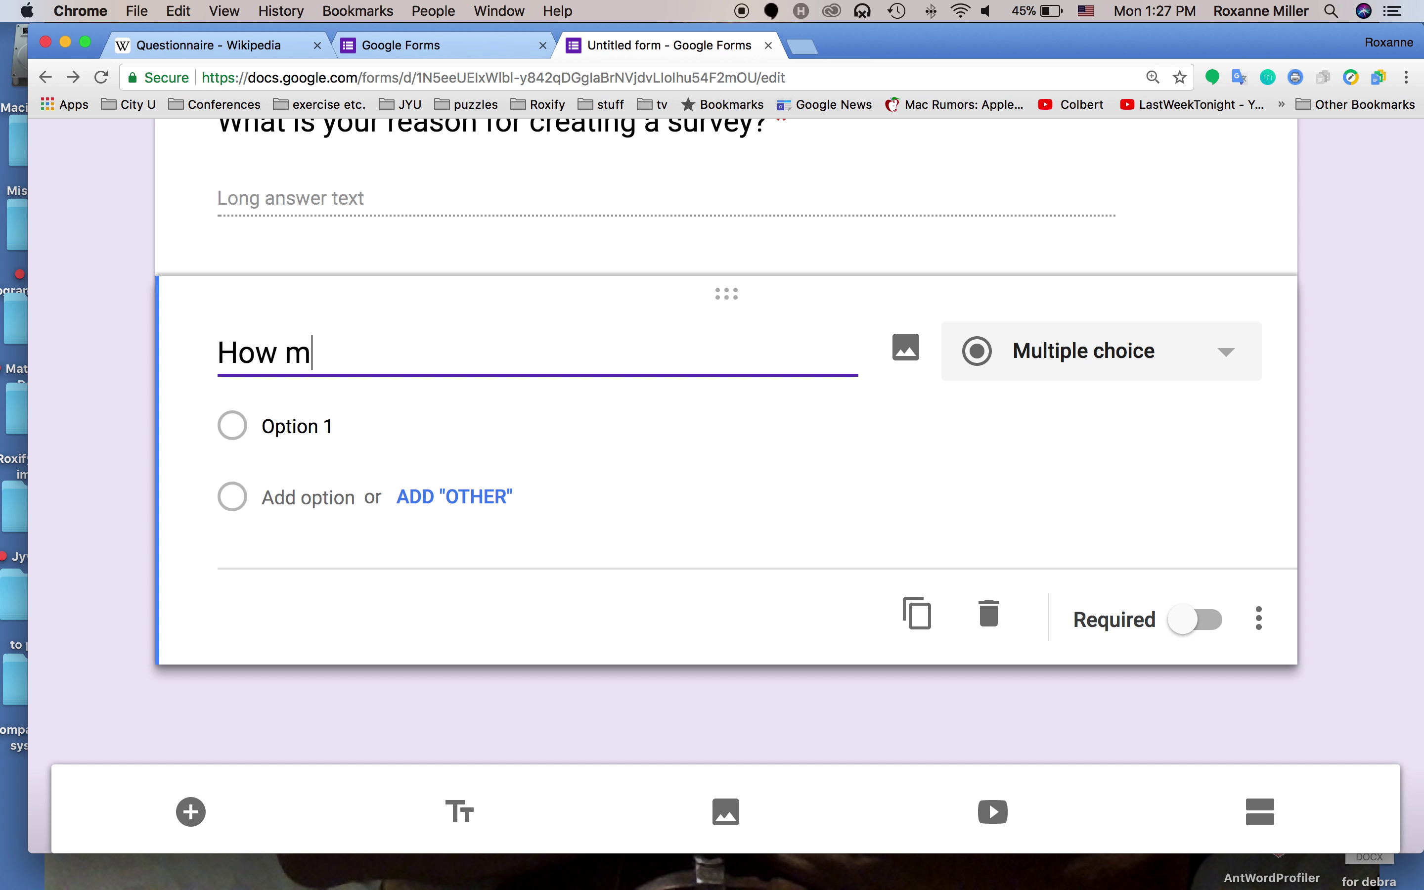
text(any questions )
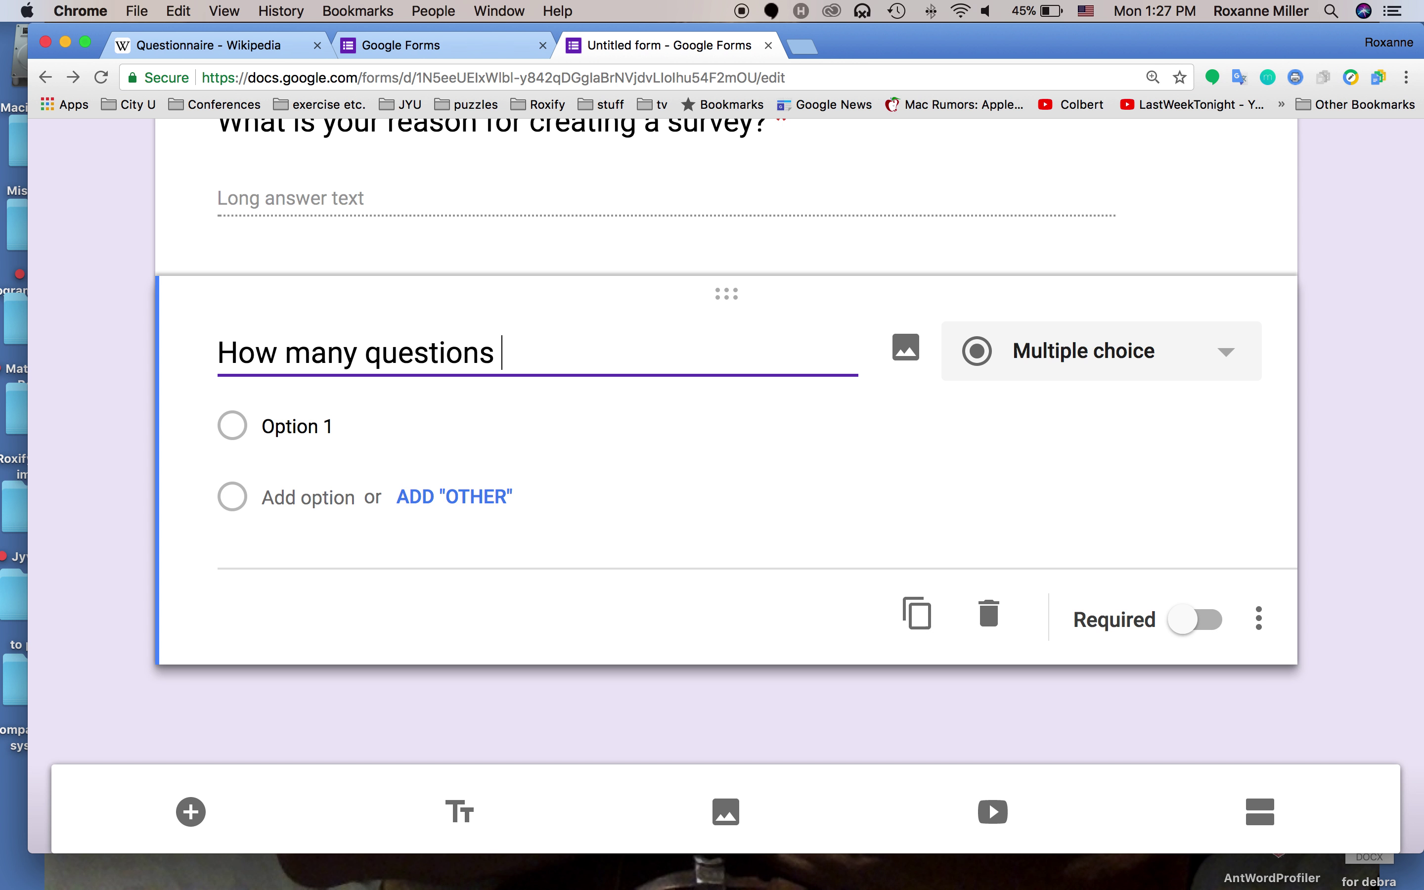
text(should you )
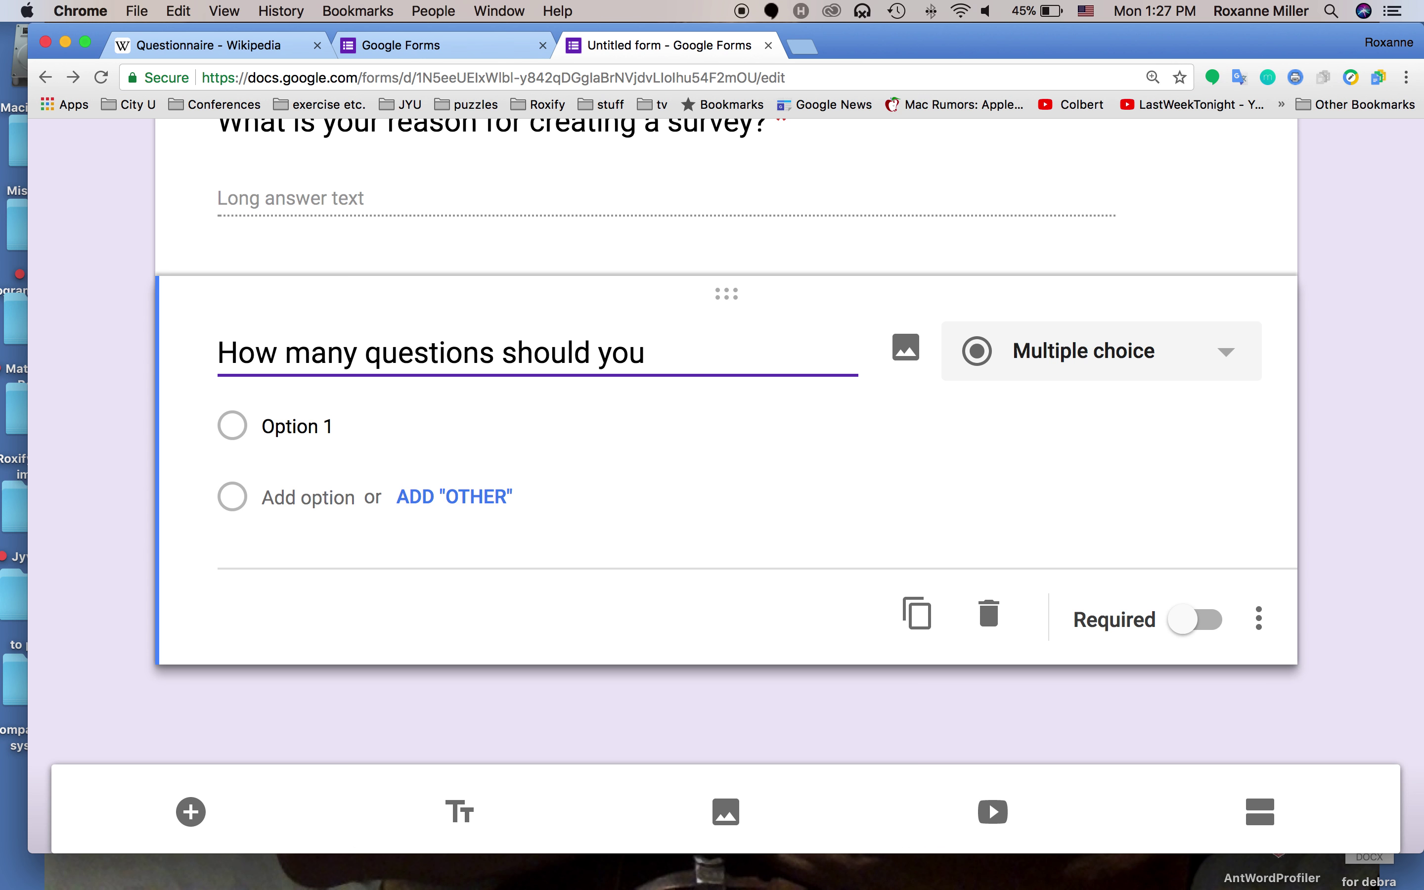
text(ask on your surve)
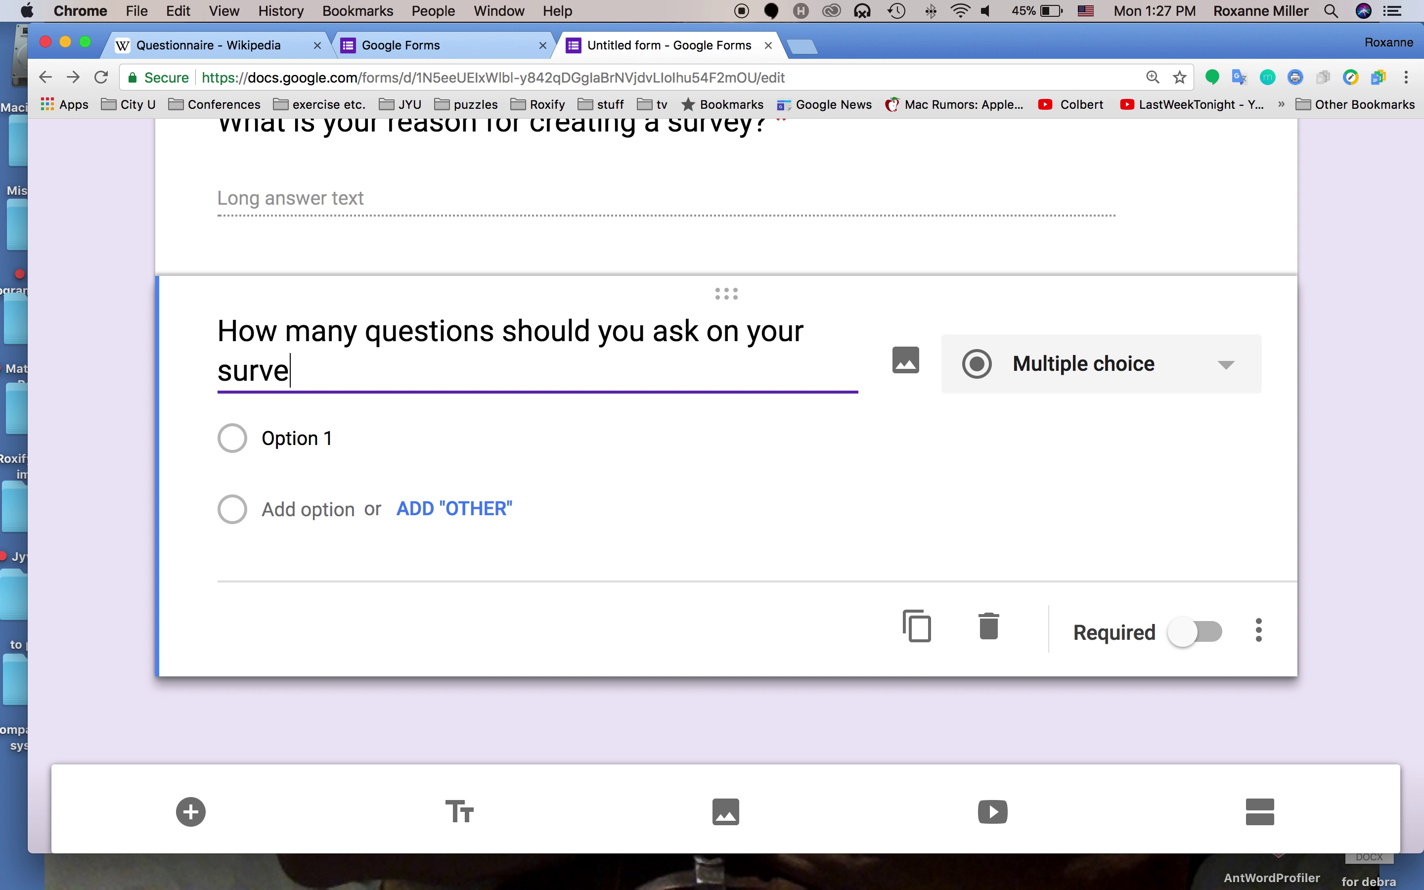
text(y?)
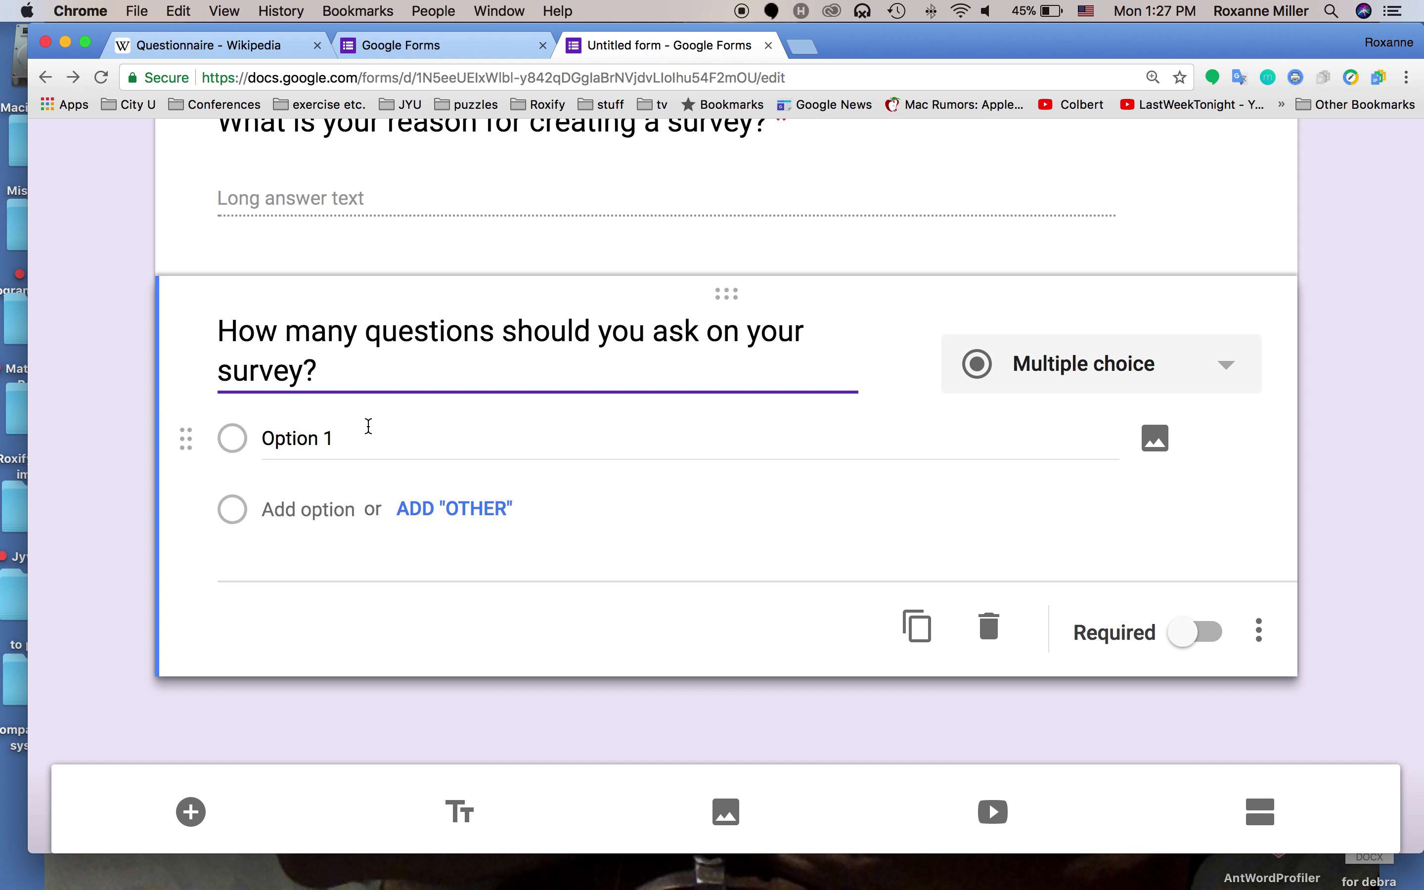
Give it the choices 5, 6, 7, 10 and Other, and make it required
click(360, 427)
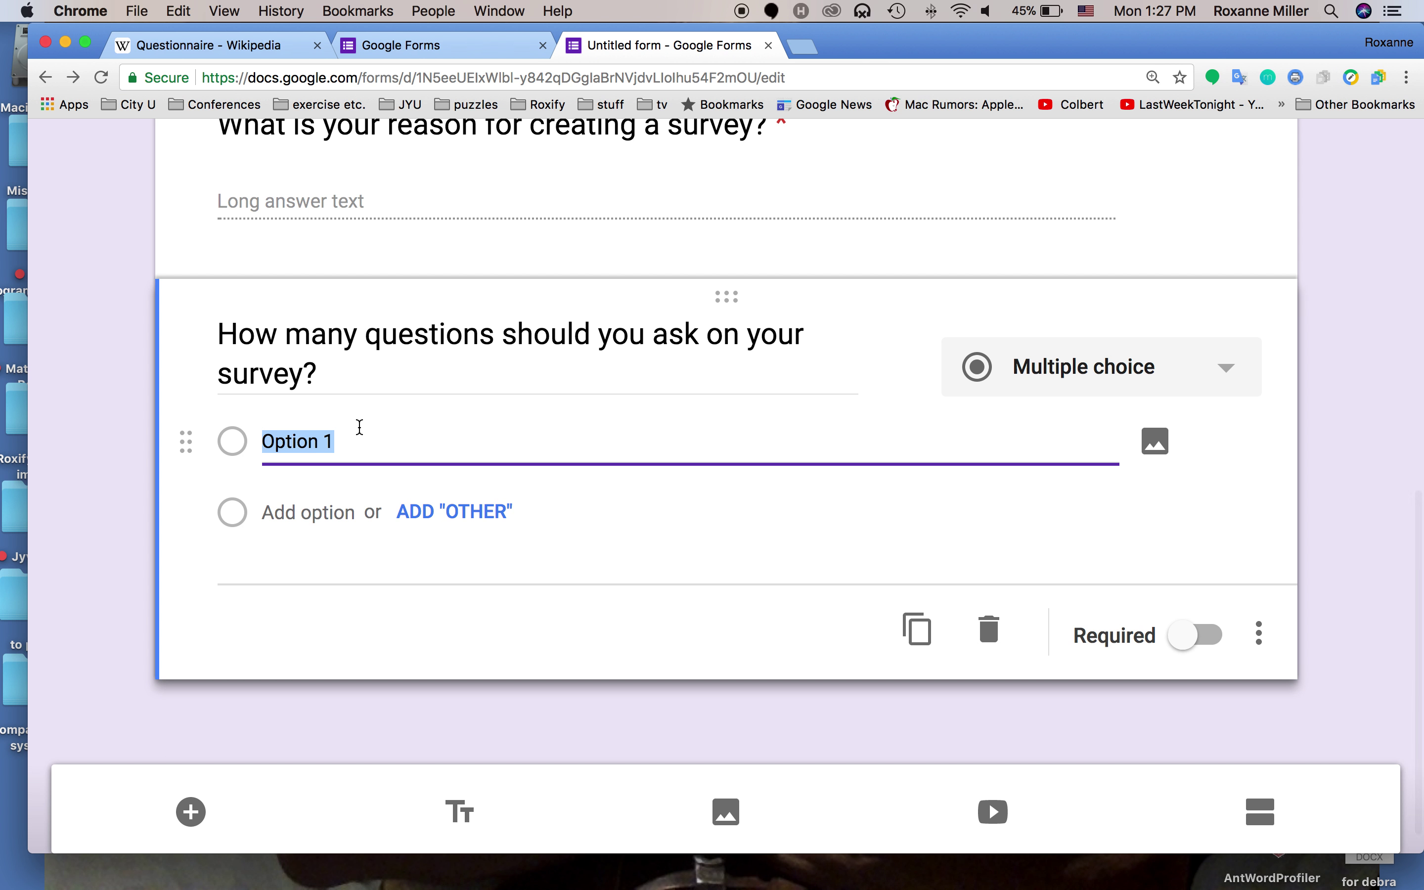
text(5)
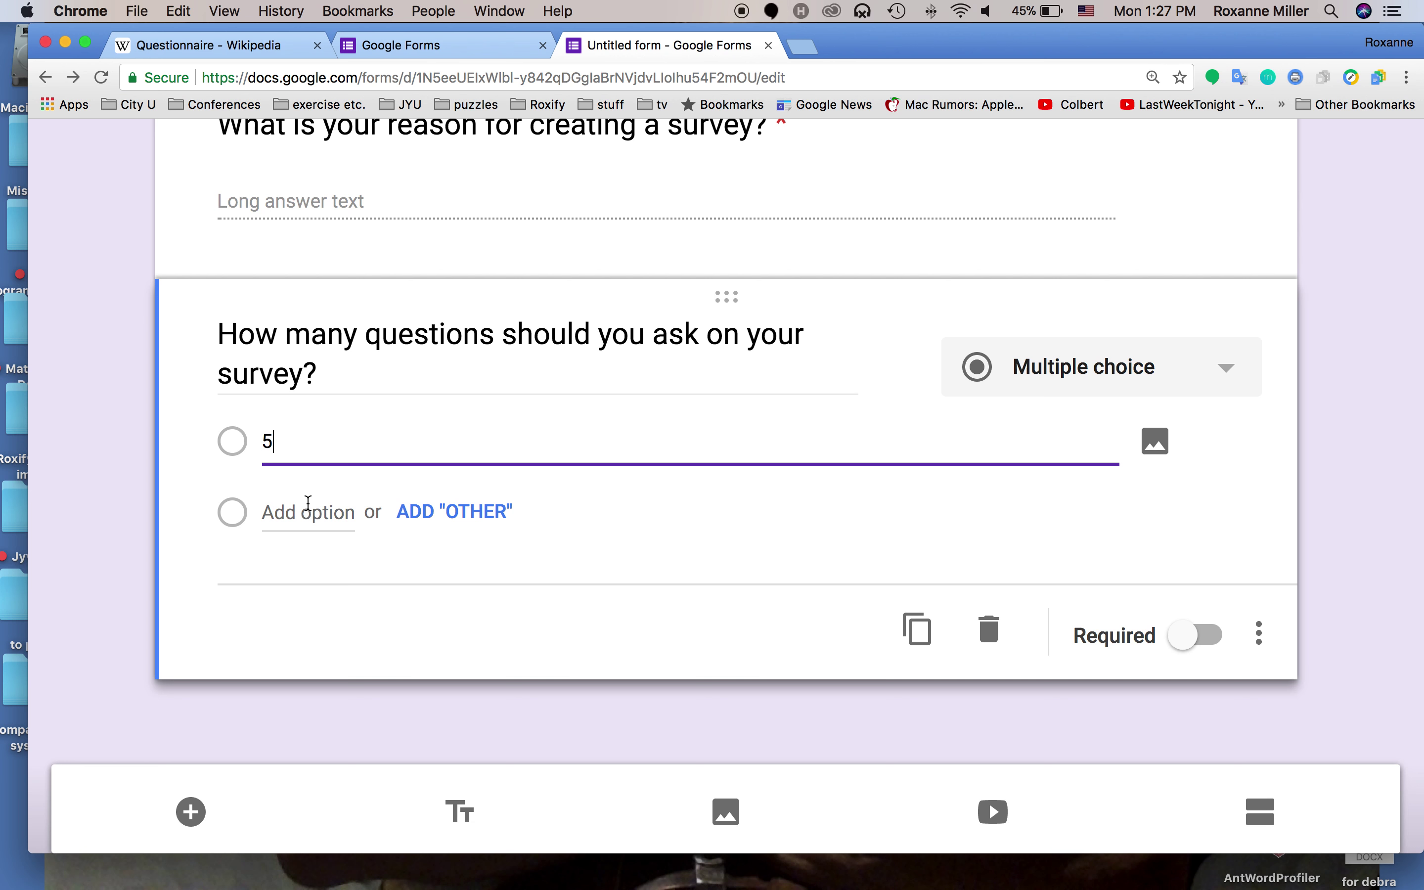
click(308, 511)
text(6)
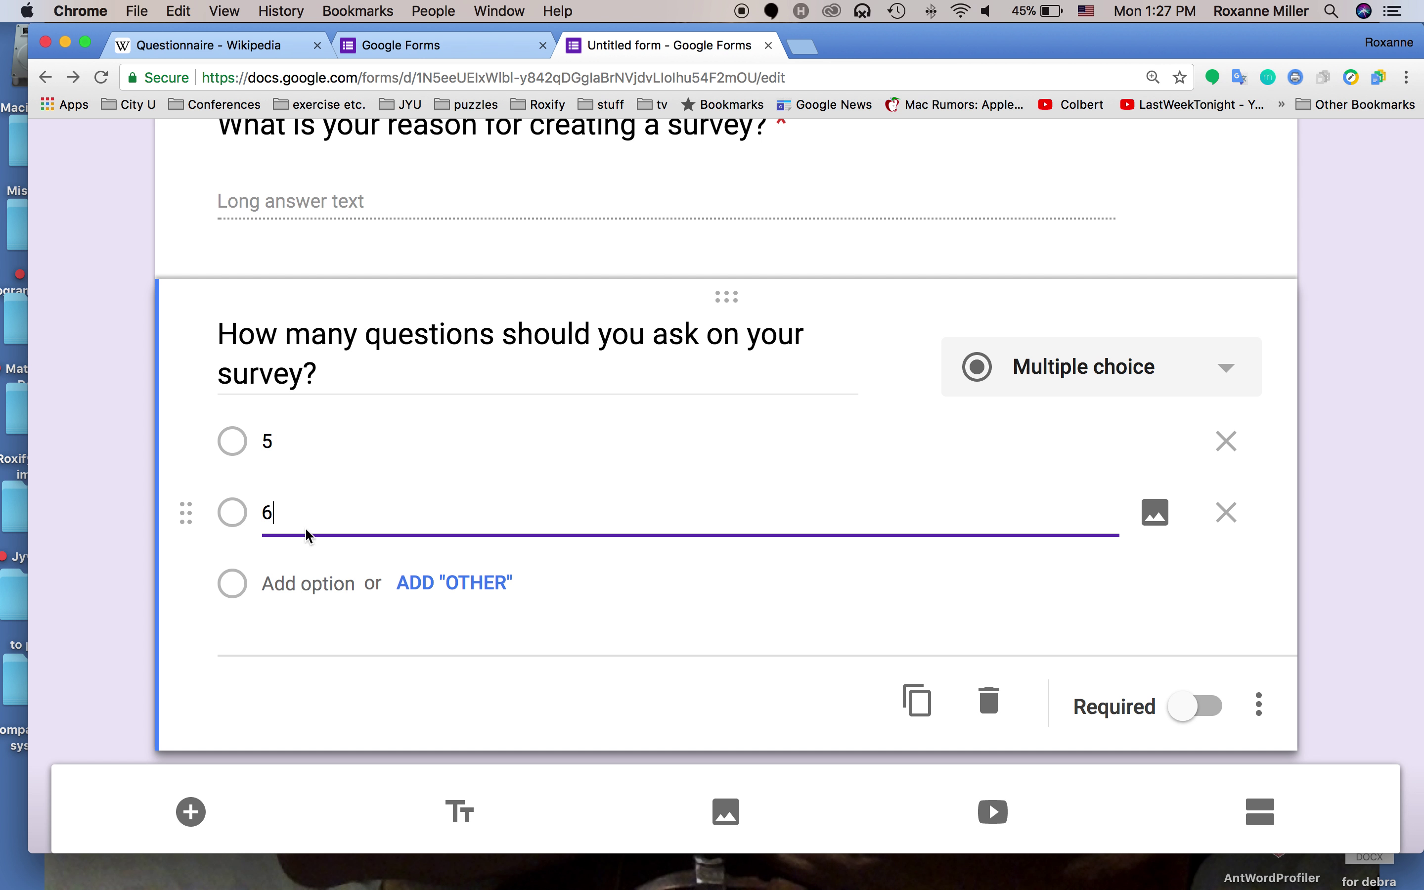
click(309, 580)
text(7)
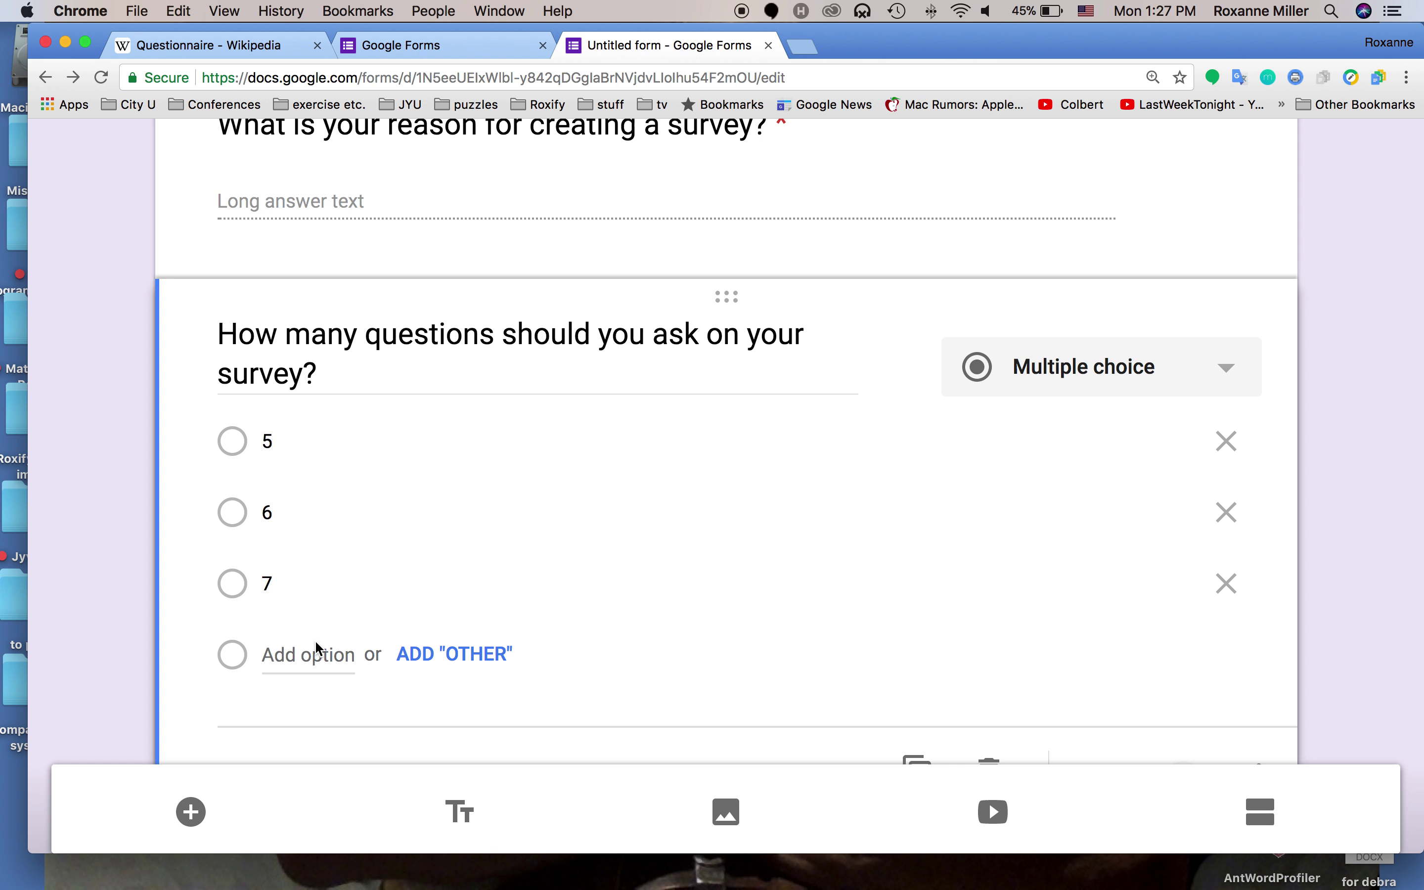
click(315, 642)
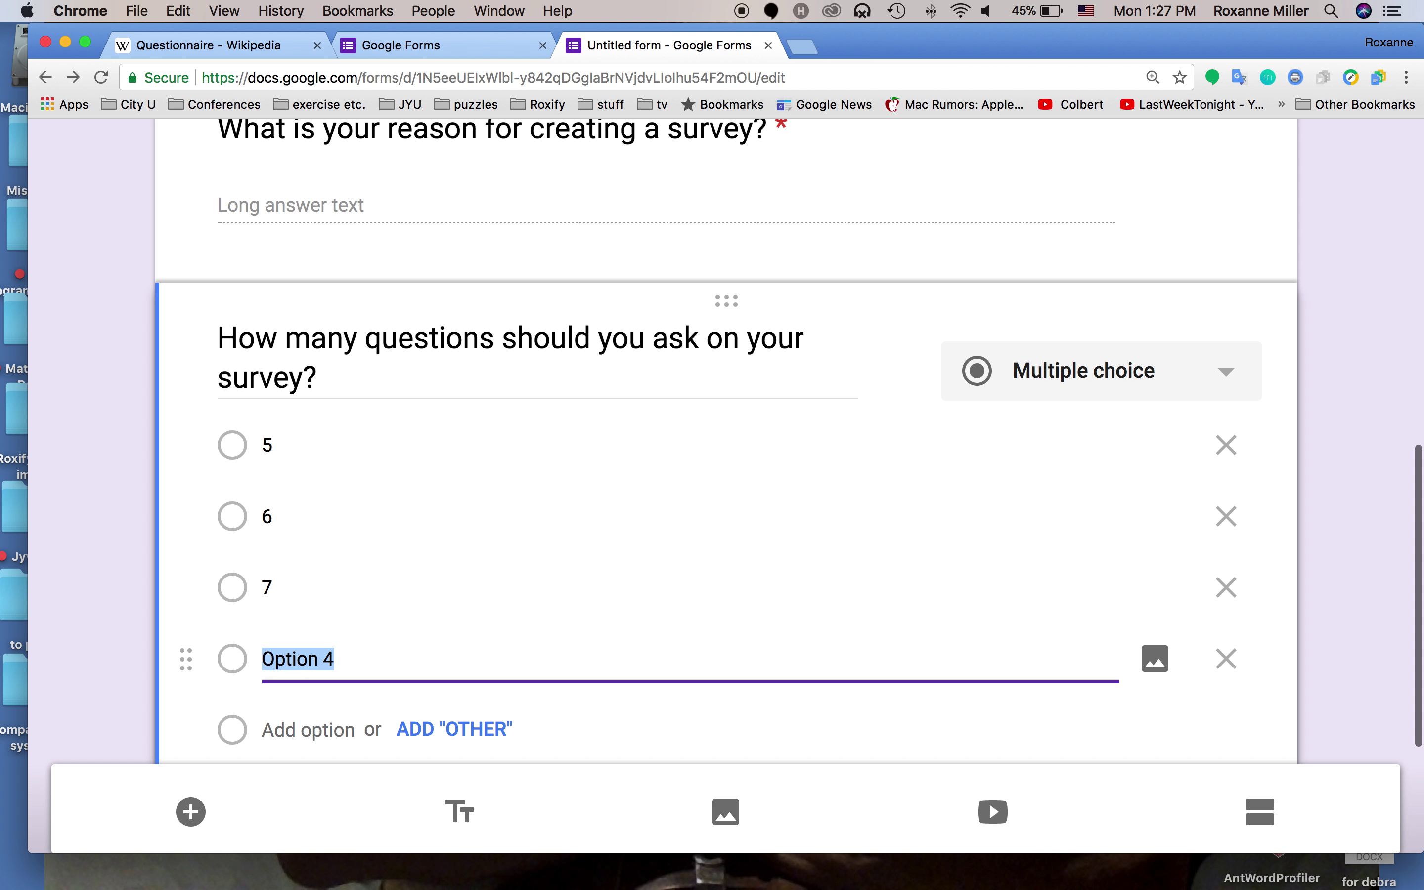
text(10)
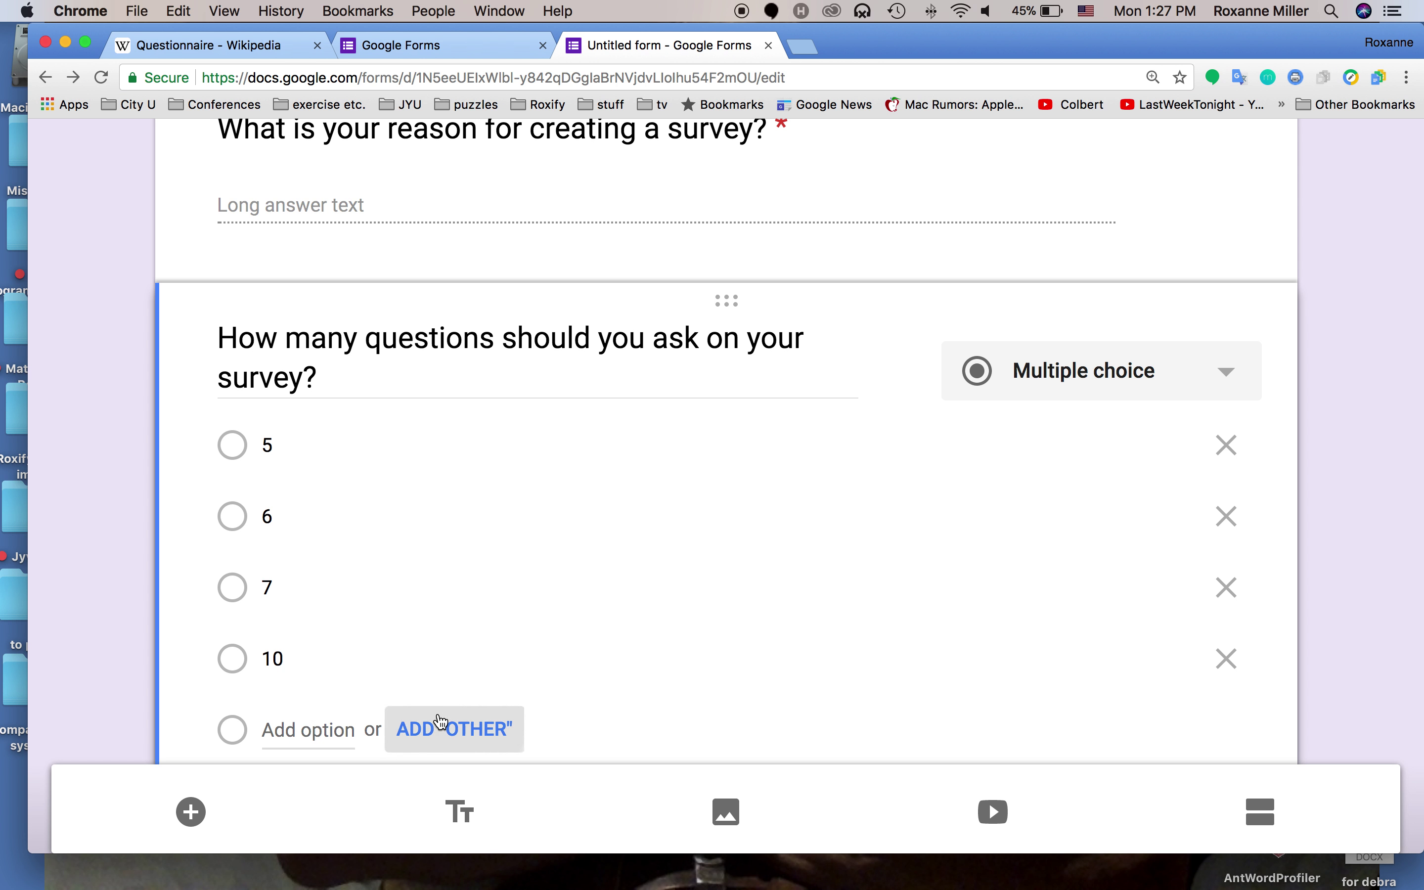
click(442, 727)
scroll(540, 547, down, 5)
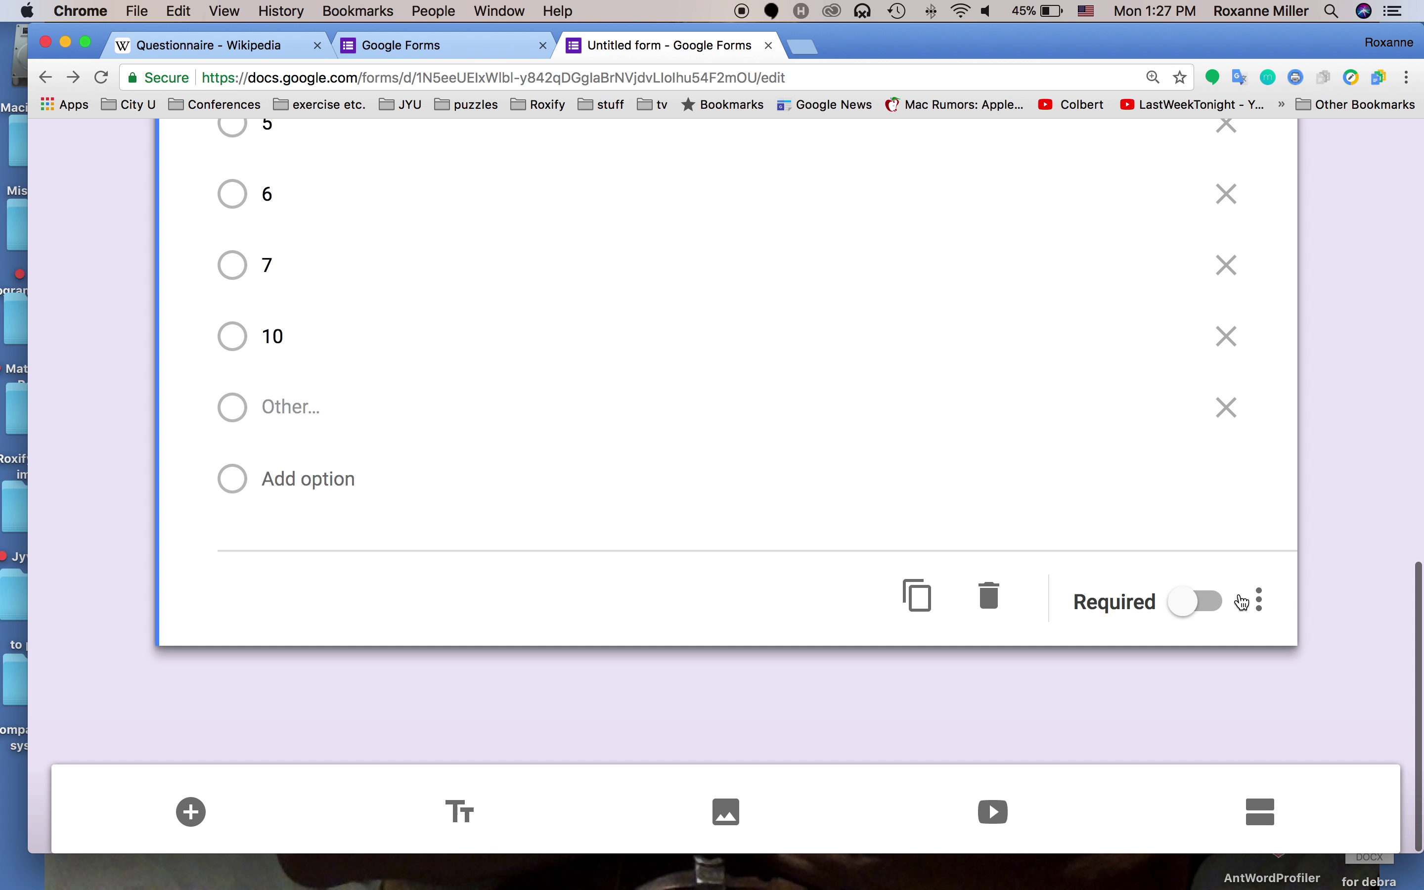
click(1213, 602)
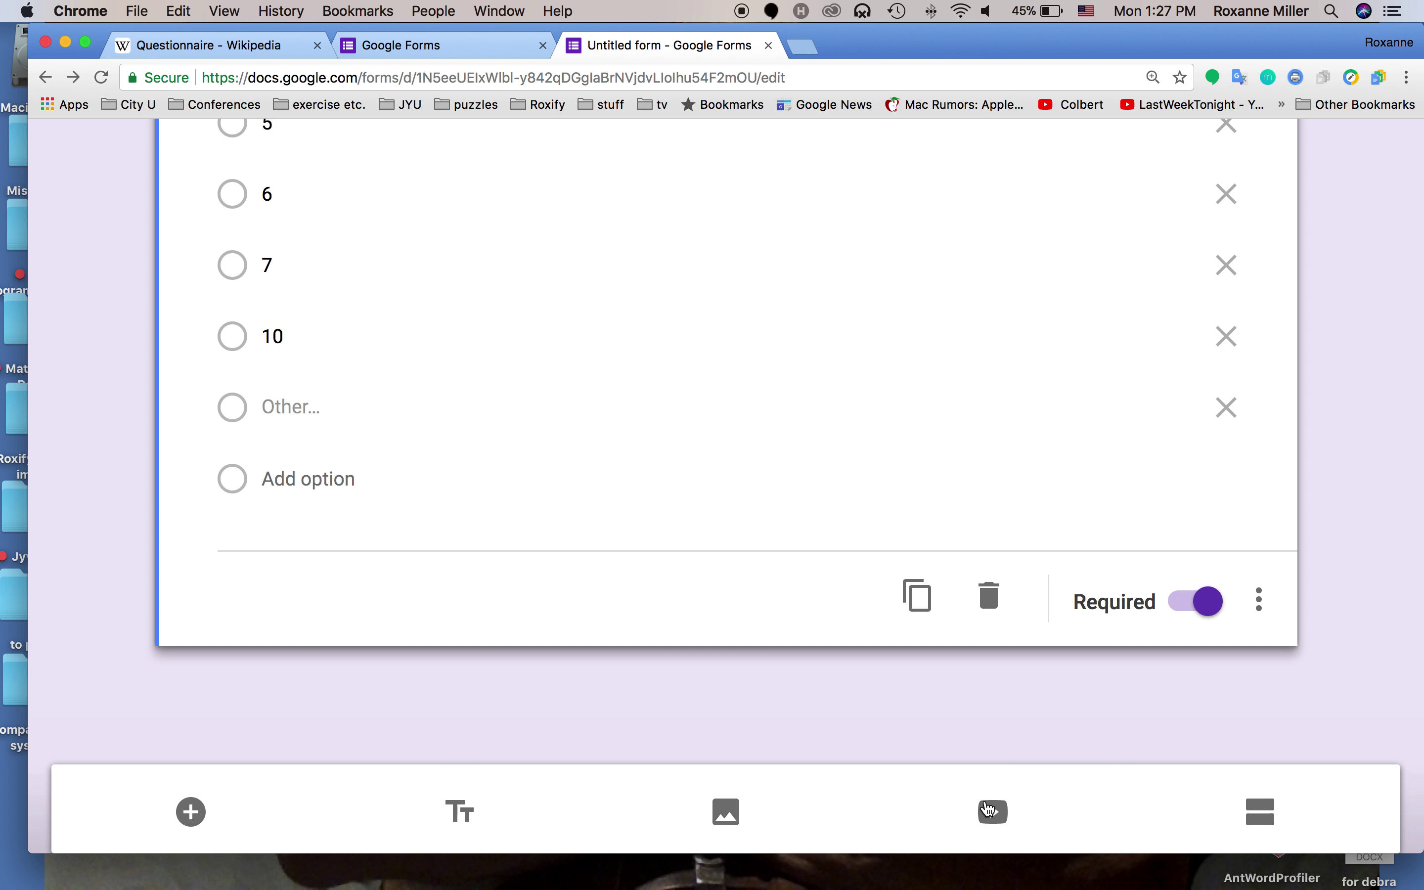
Add a new section titled 'Section on question types'
click(1269, 813)
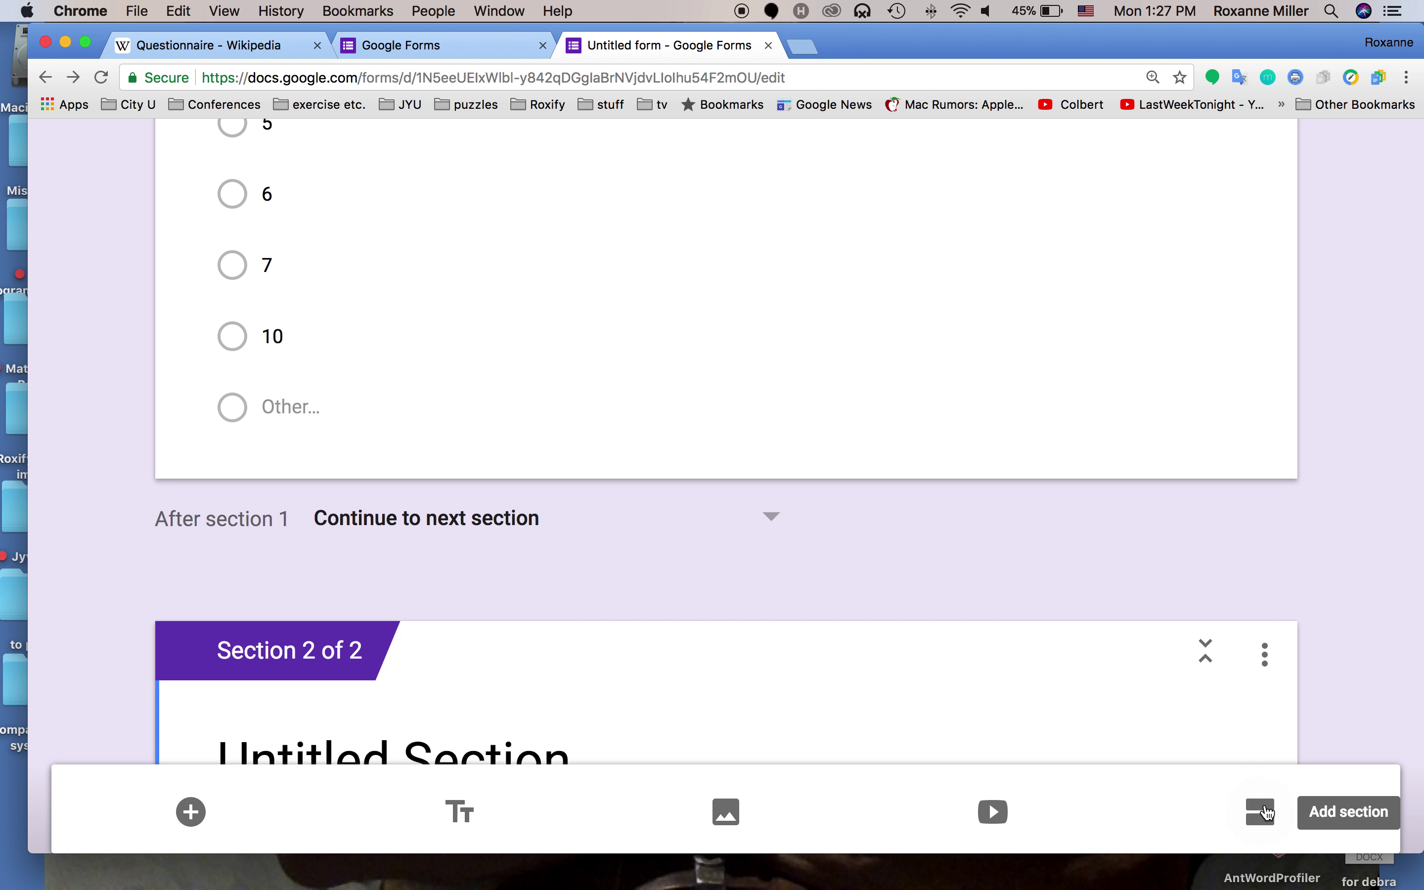
scroll(779, 622, down, 5)
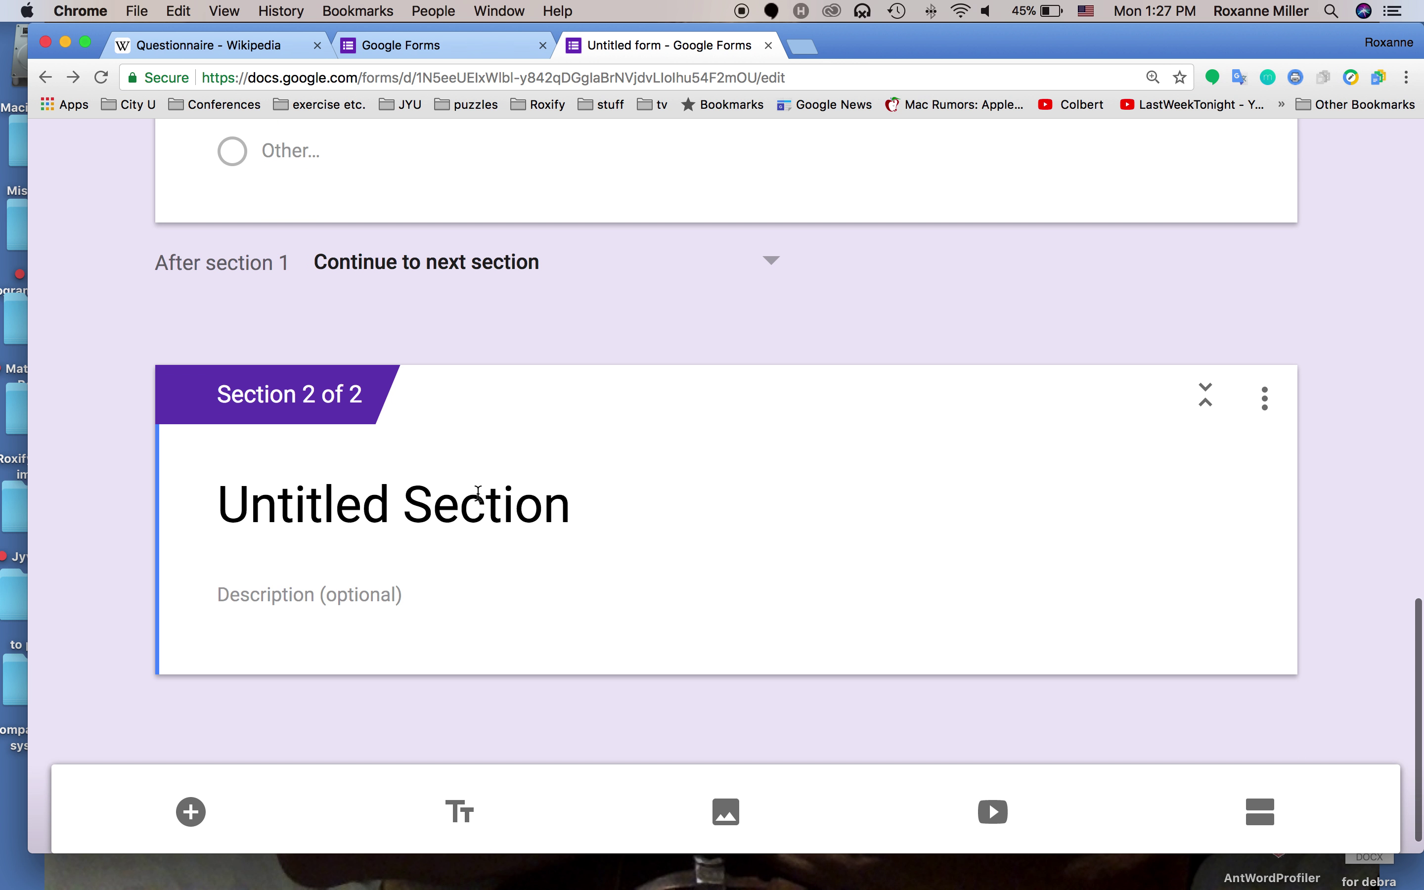
click(478, 497)
text(Section on )
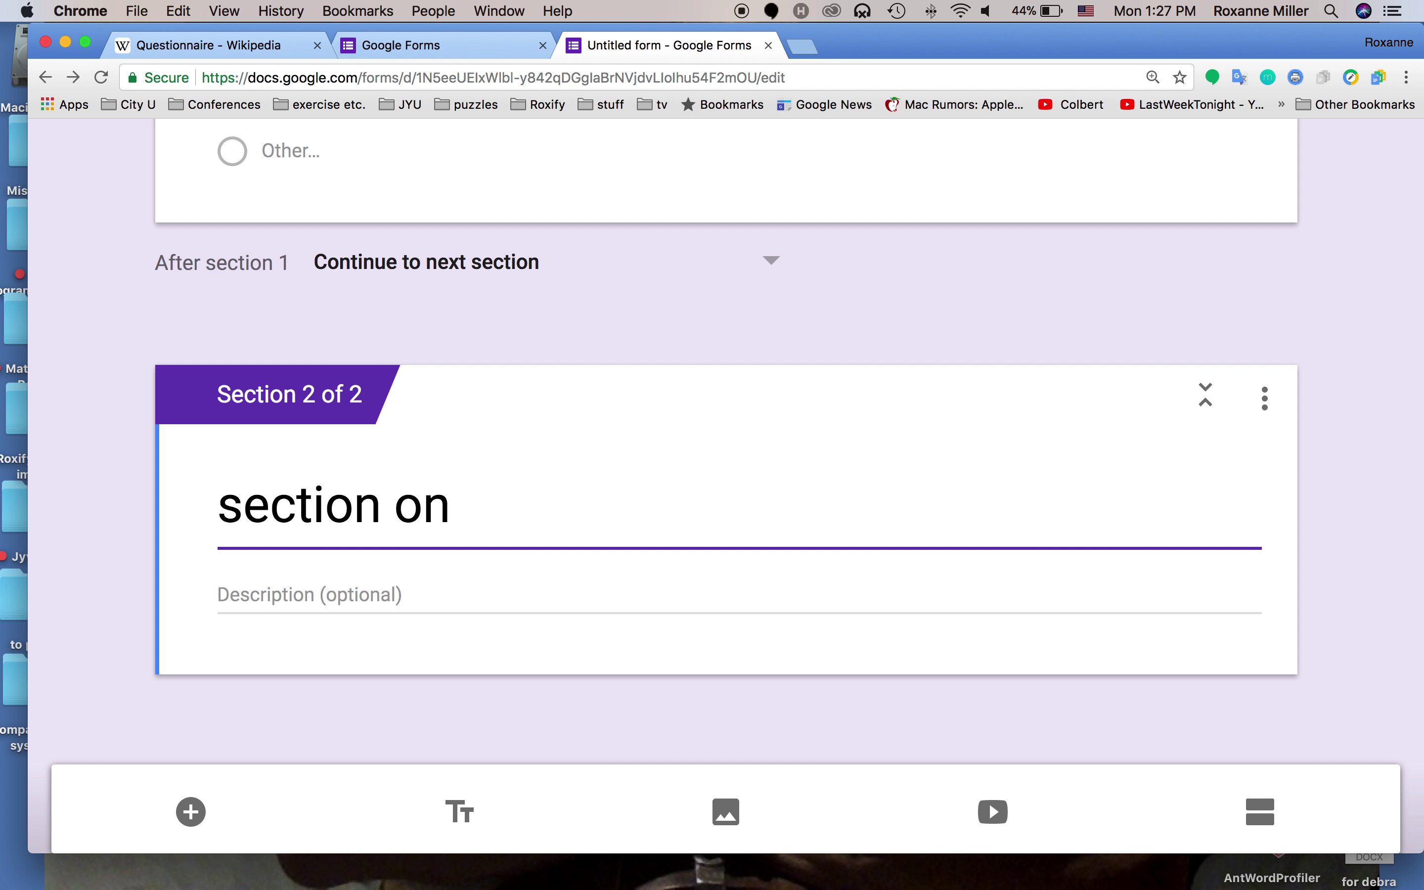
text(ques)
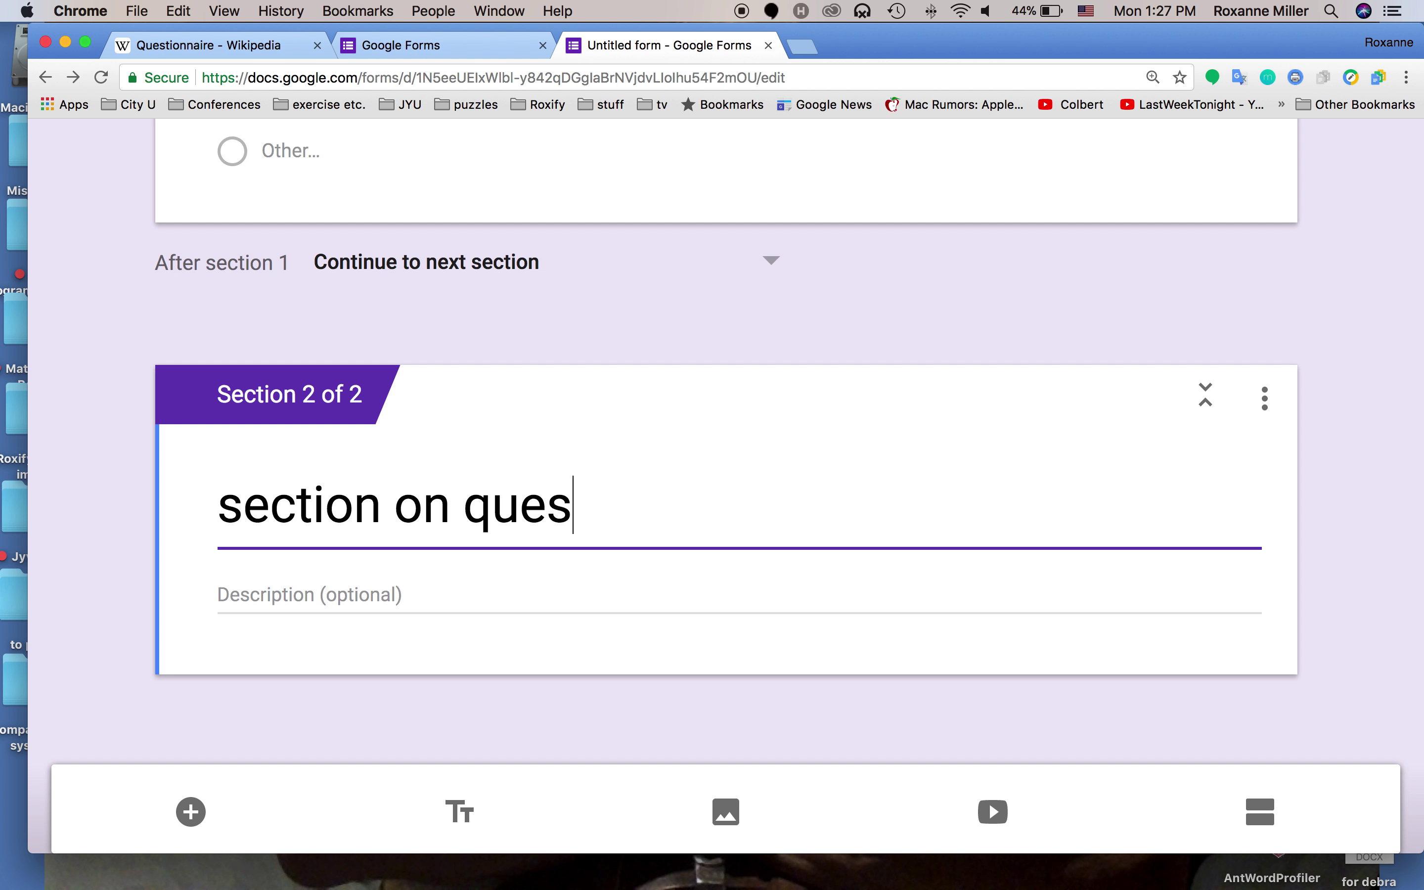
text(tion types)
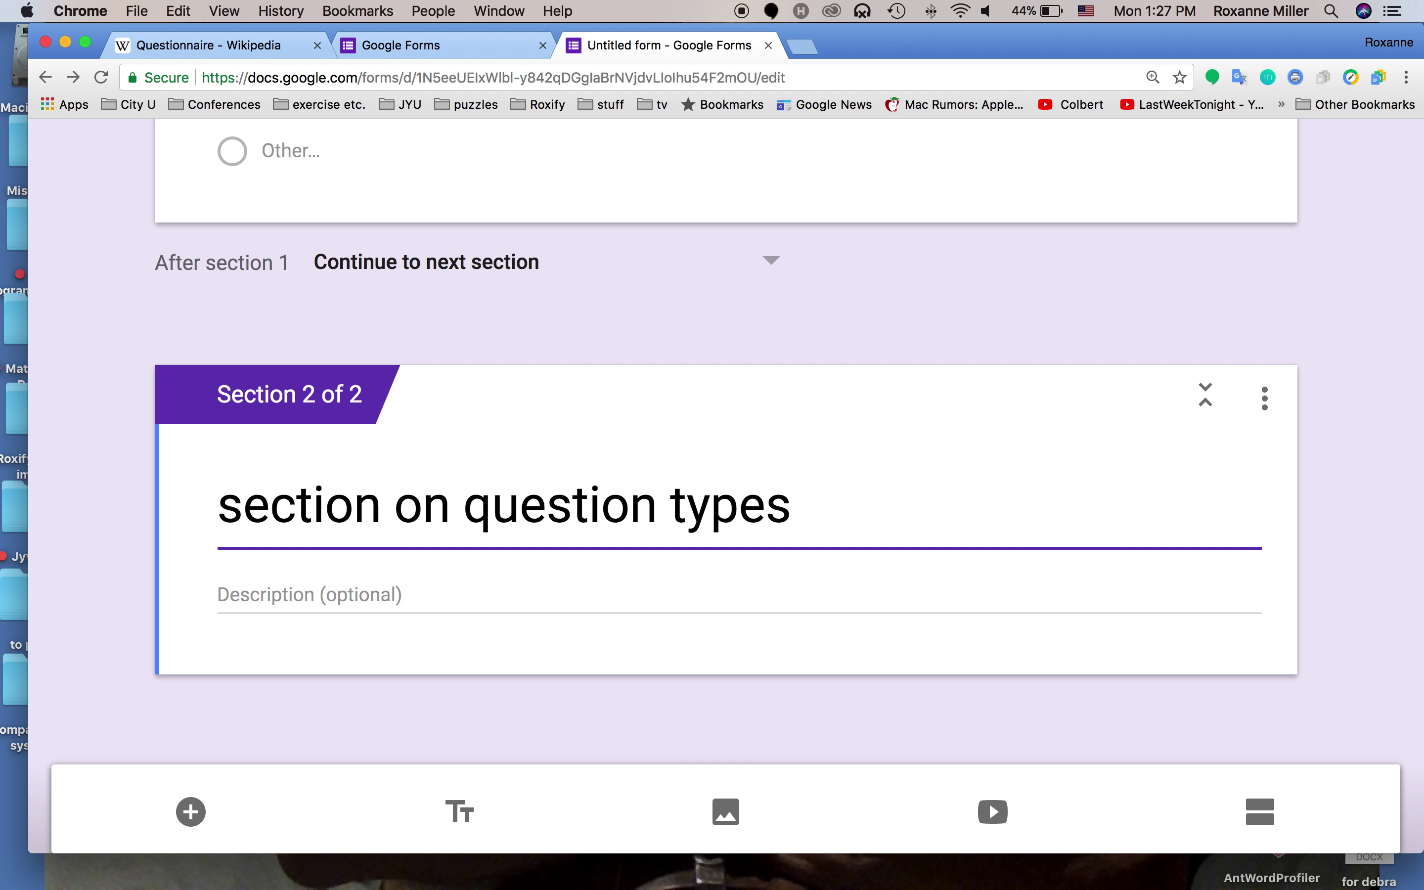
click(248, 505)
key(BackSpace)
text(S)
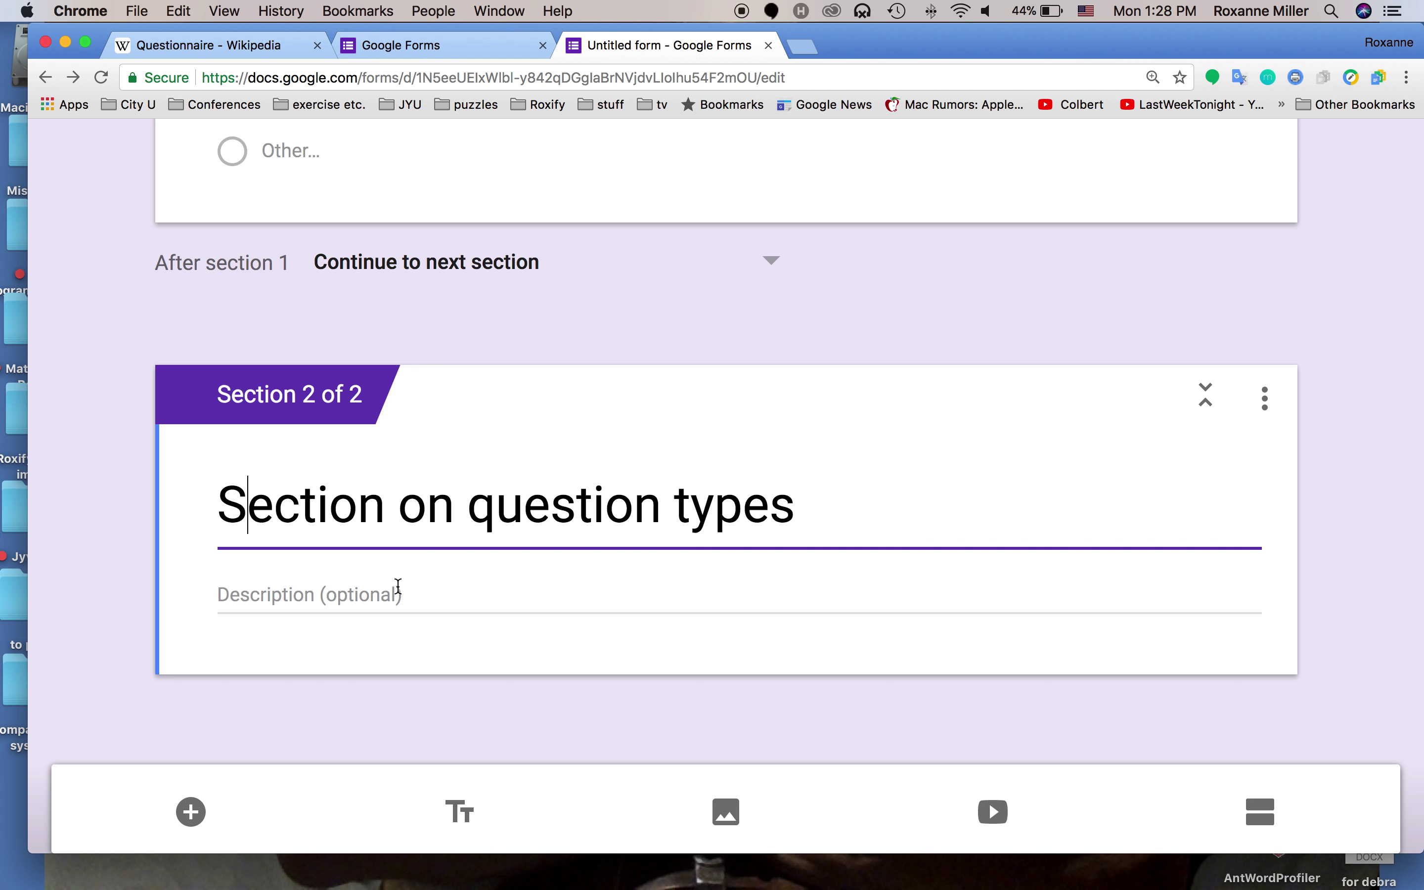
Describe the section as 'This is an option to group your questionnaire in to categories'
click(388, 594)
text(This is )
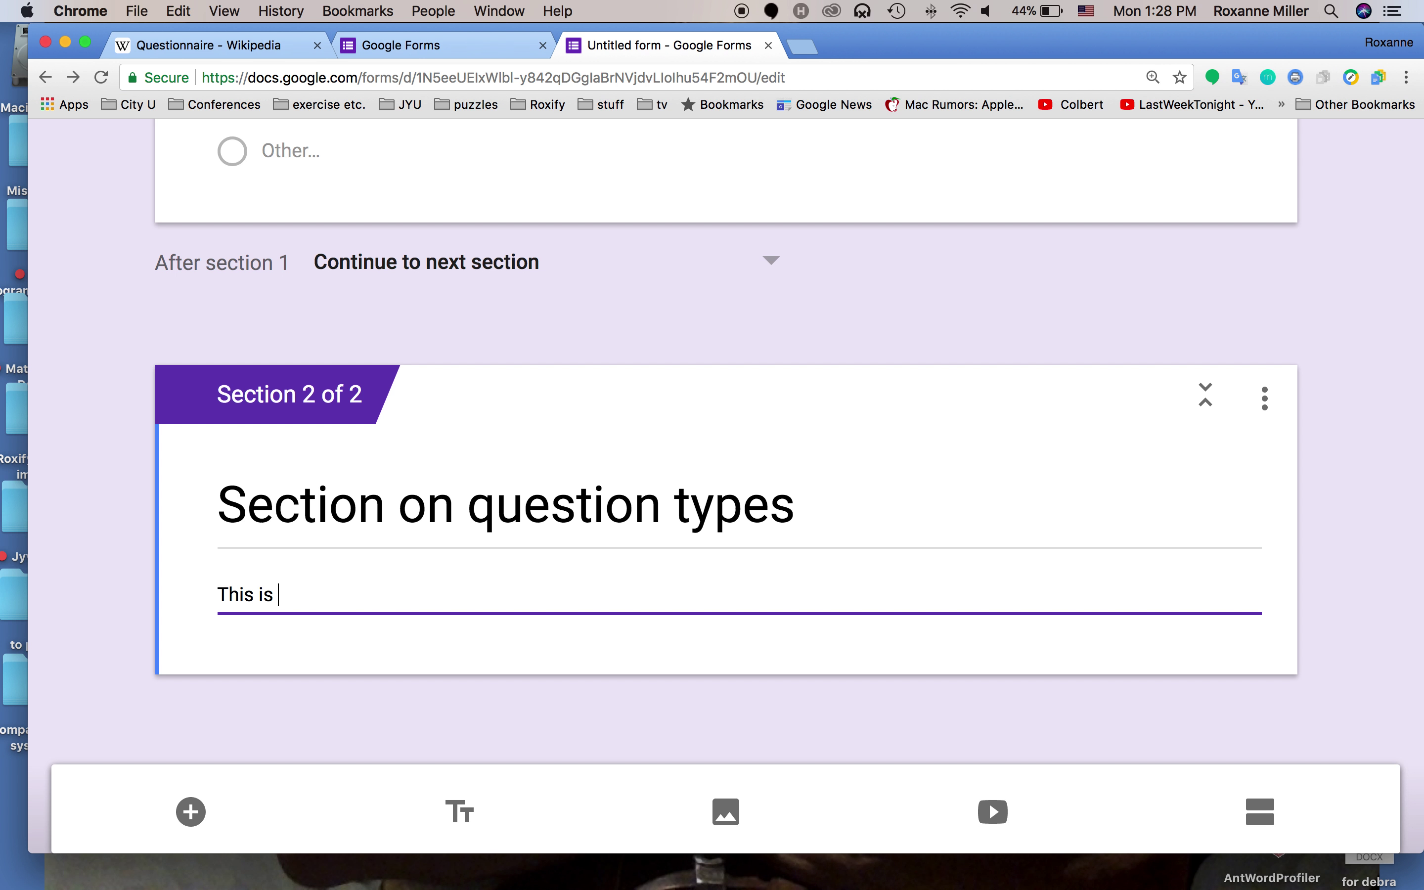
text(an optiona)
key(BackSpace)
text(to)
text(group )
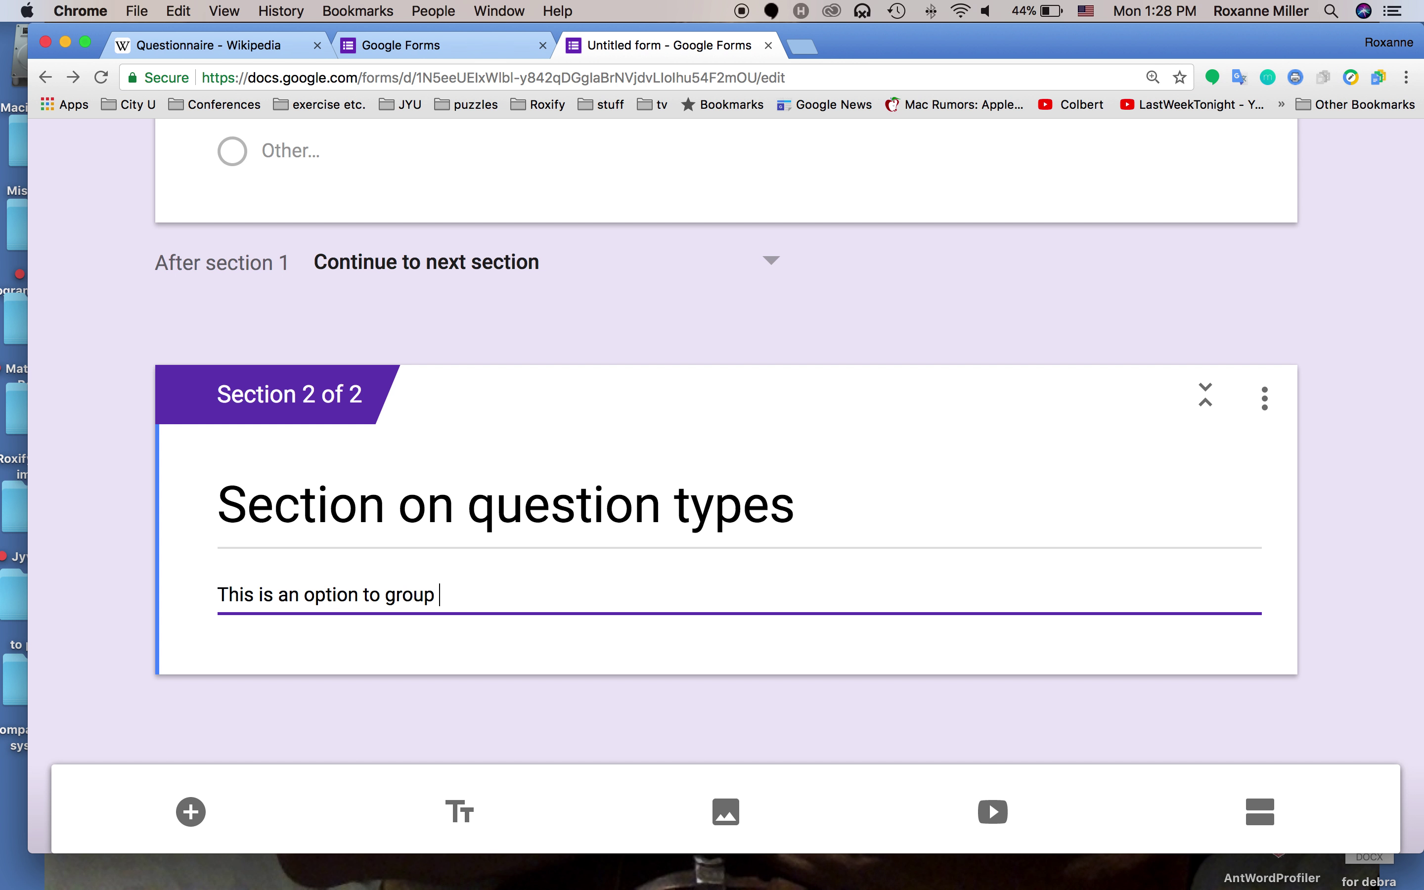
text(your questionnaire in )
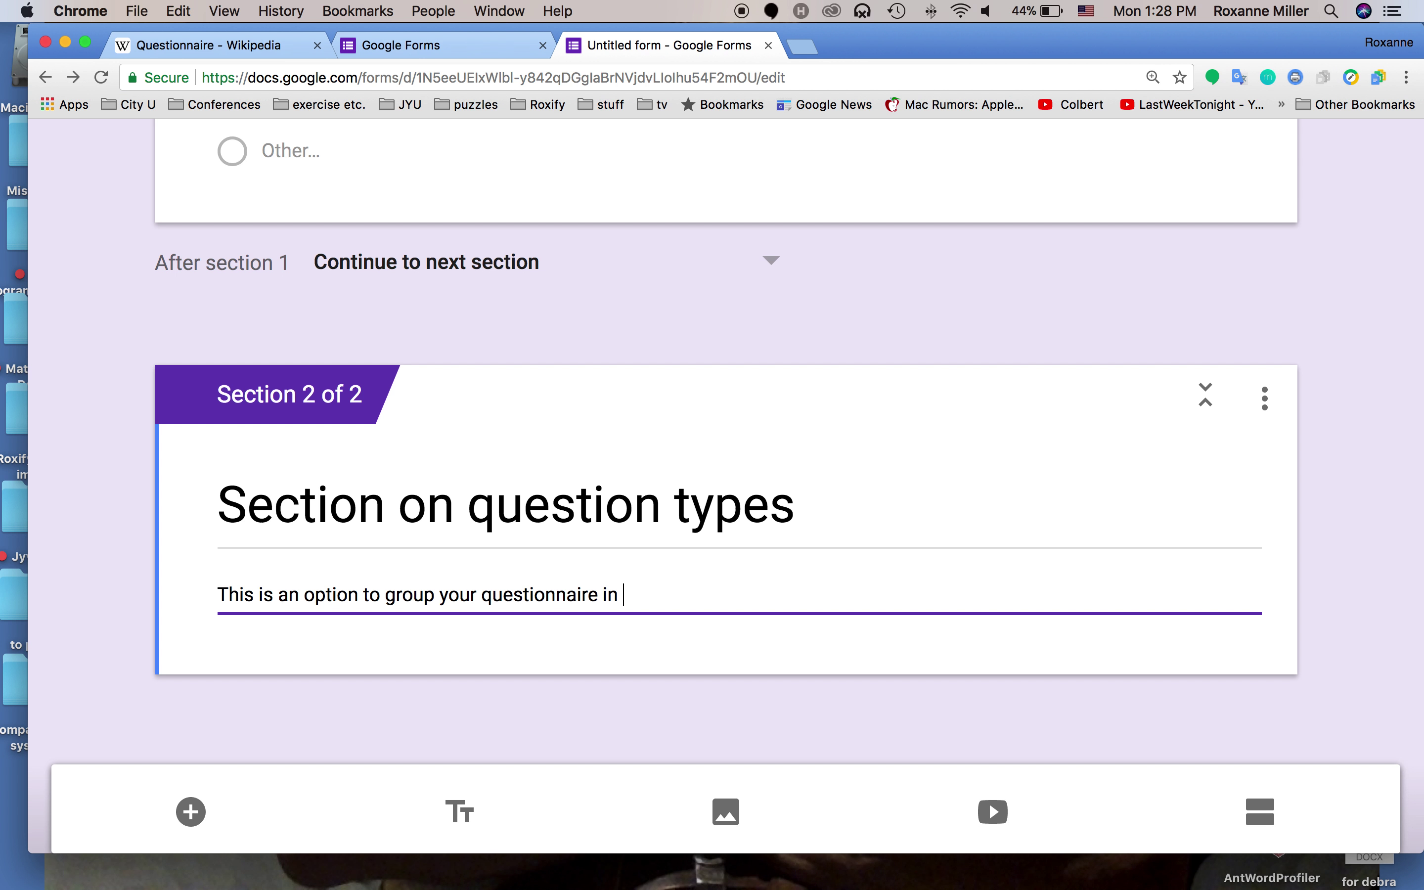
text(to categories.)
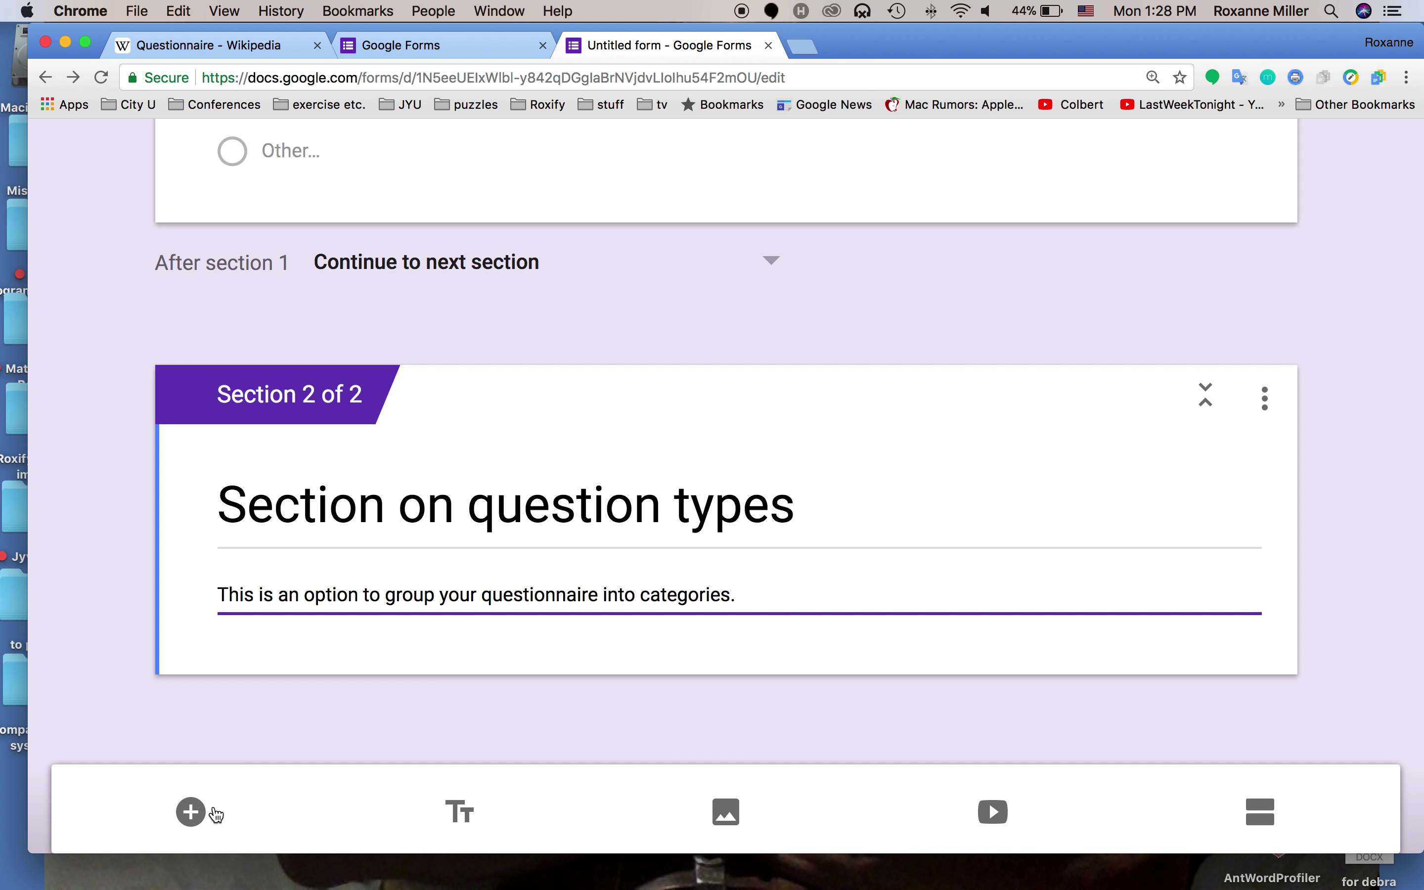
Add a Checkboxes question 'How many different types of questions will you use in your survey?'
click(191, 812)
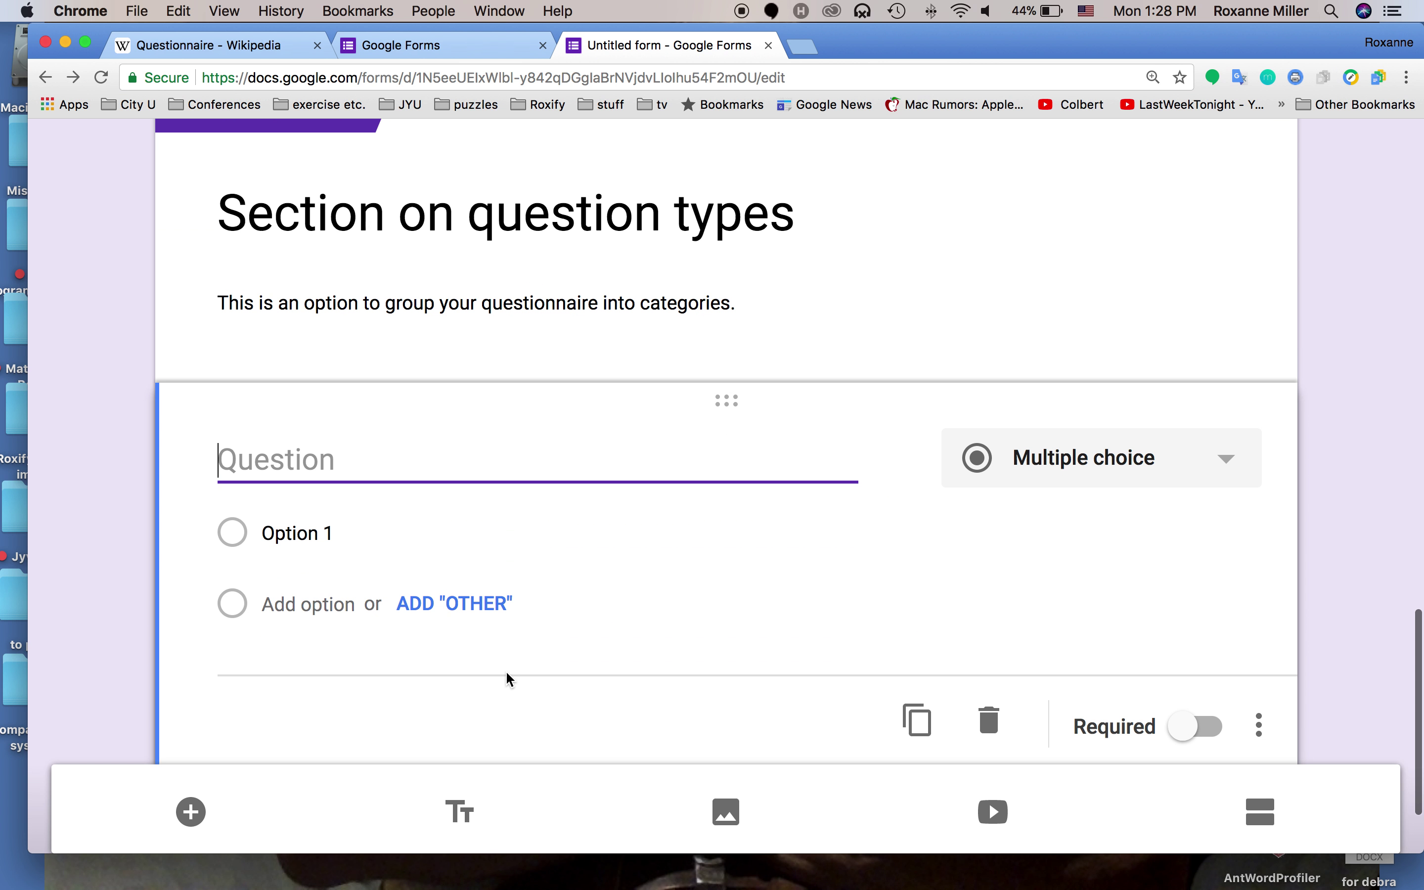
click(1072, 463)
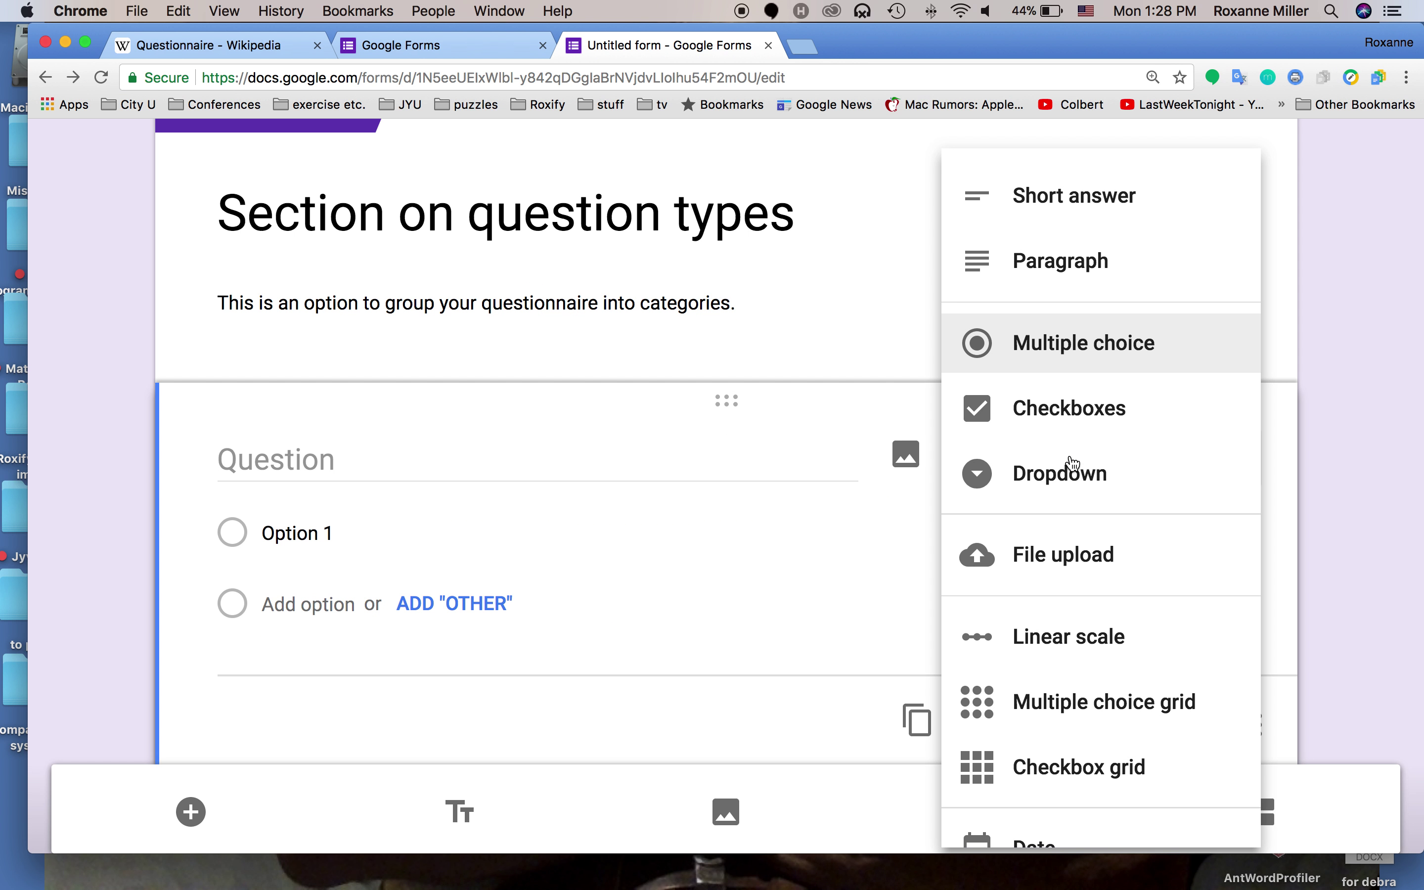
click(1075, 417)
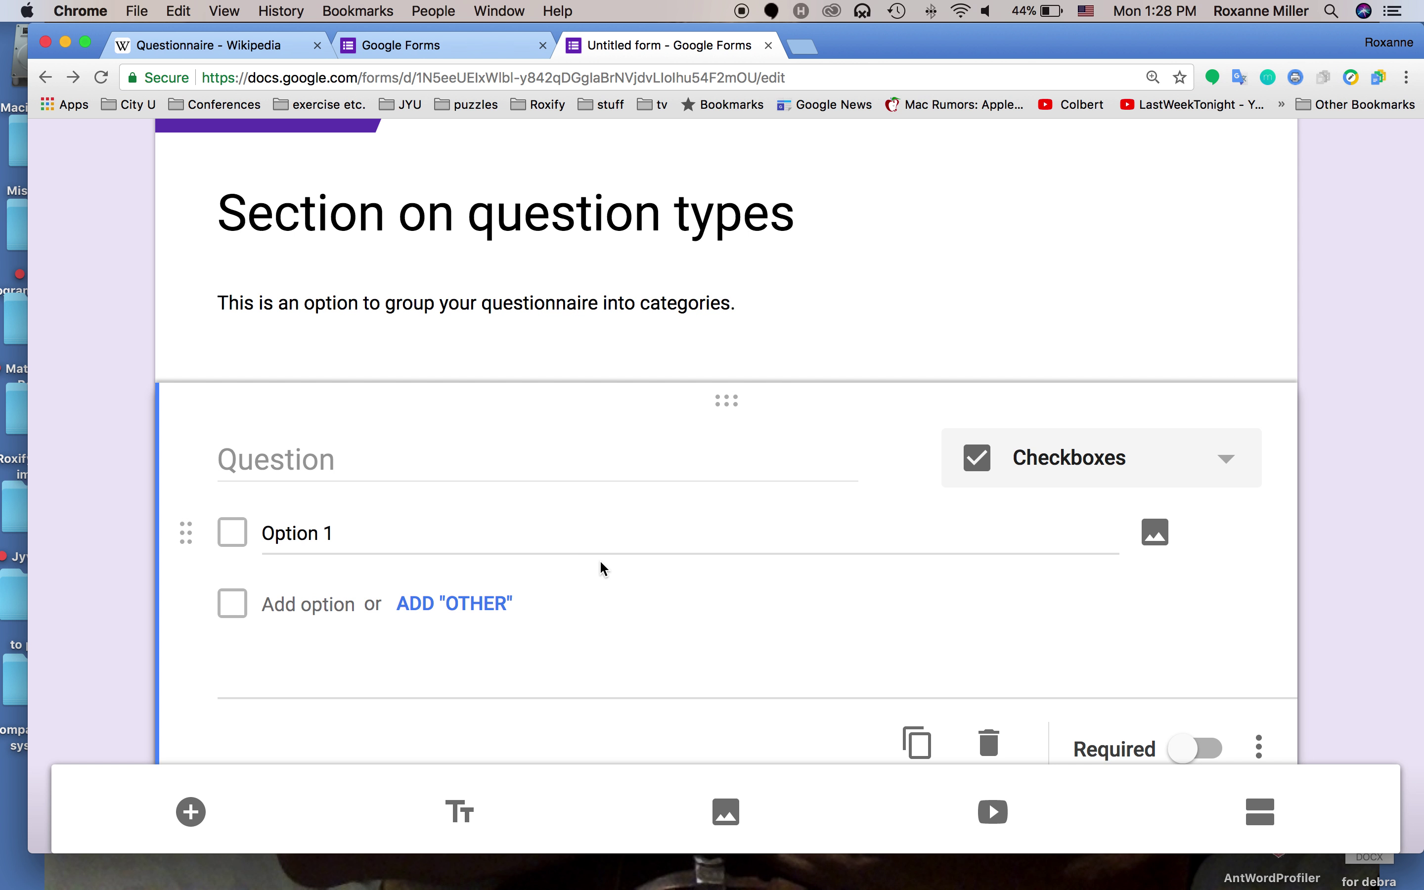
click(312, 460)
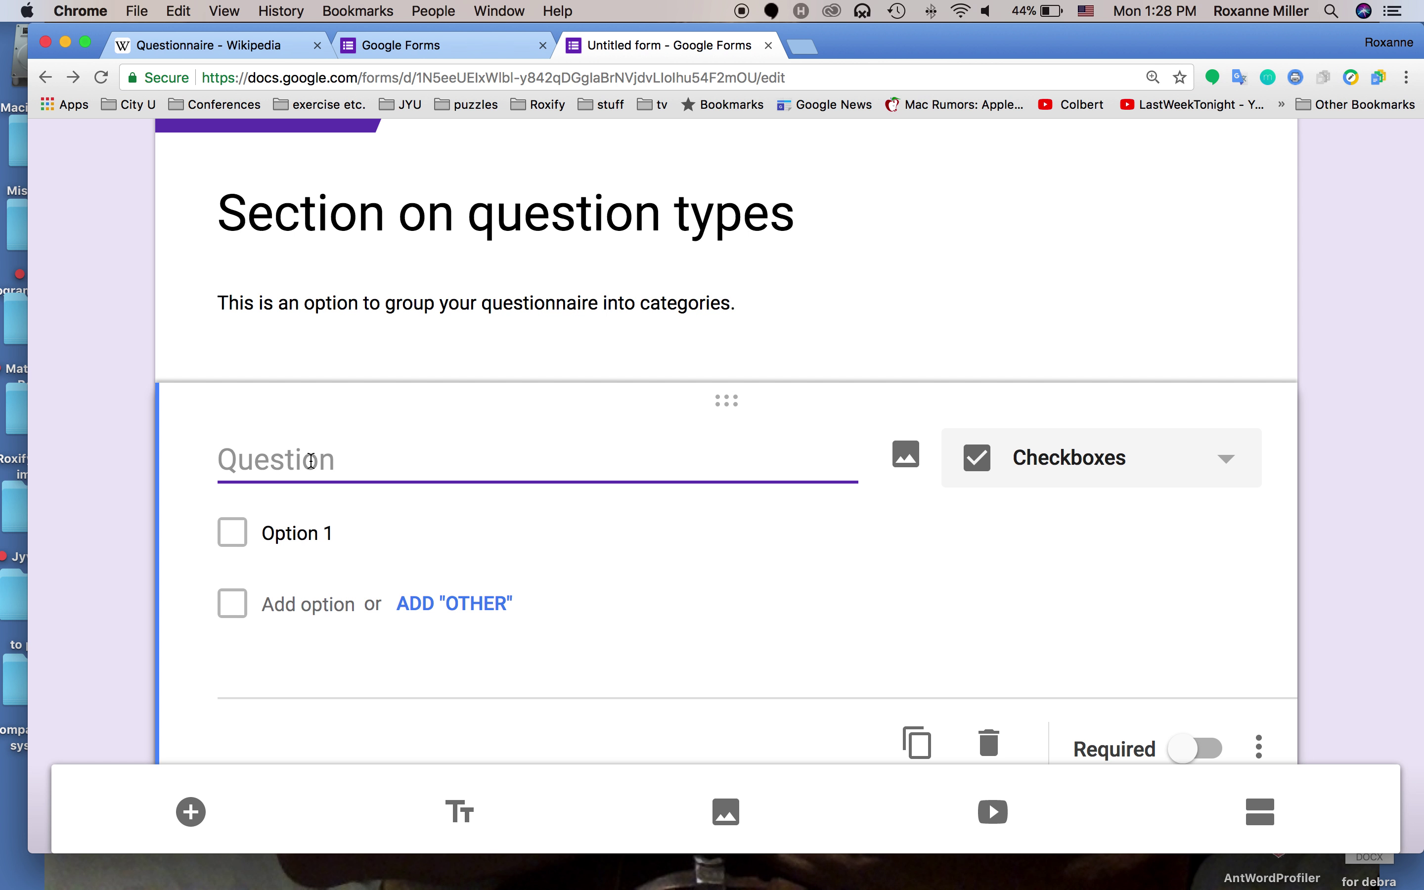
text(How m)
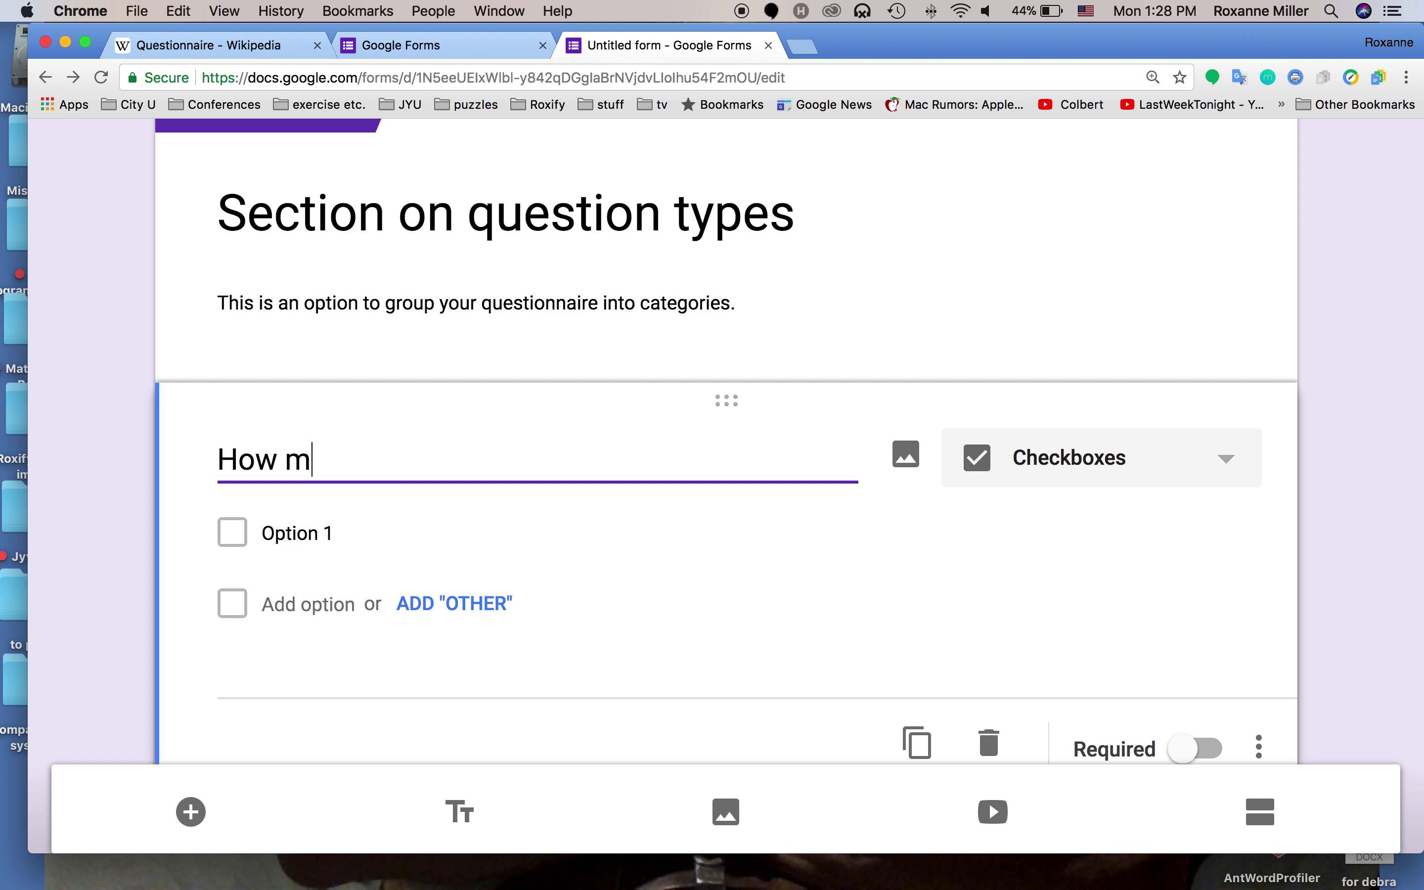
text(any different )
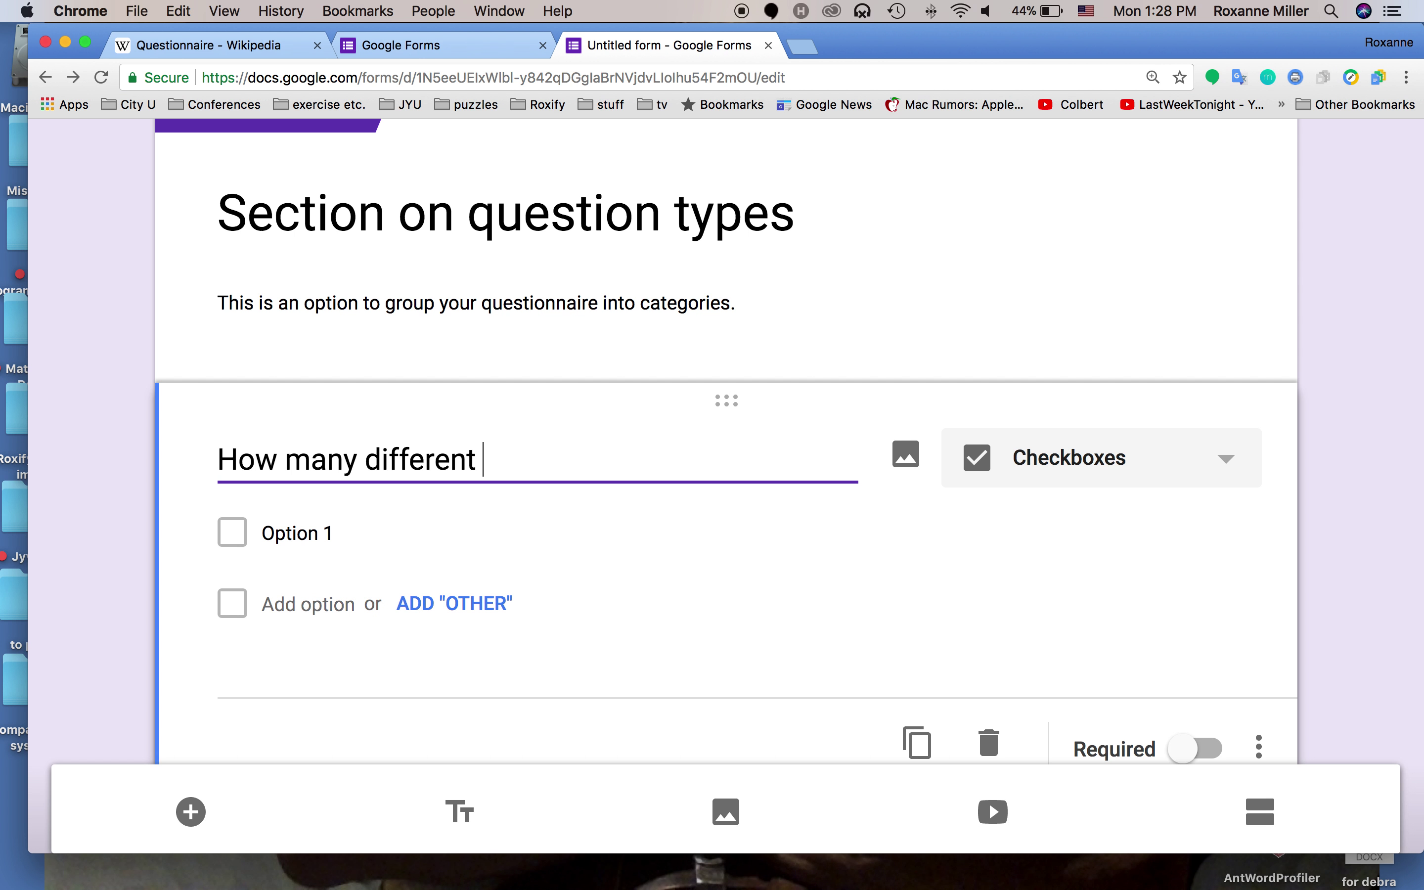
text(types of ques)
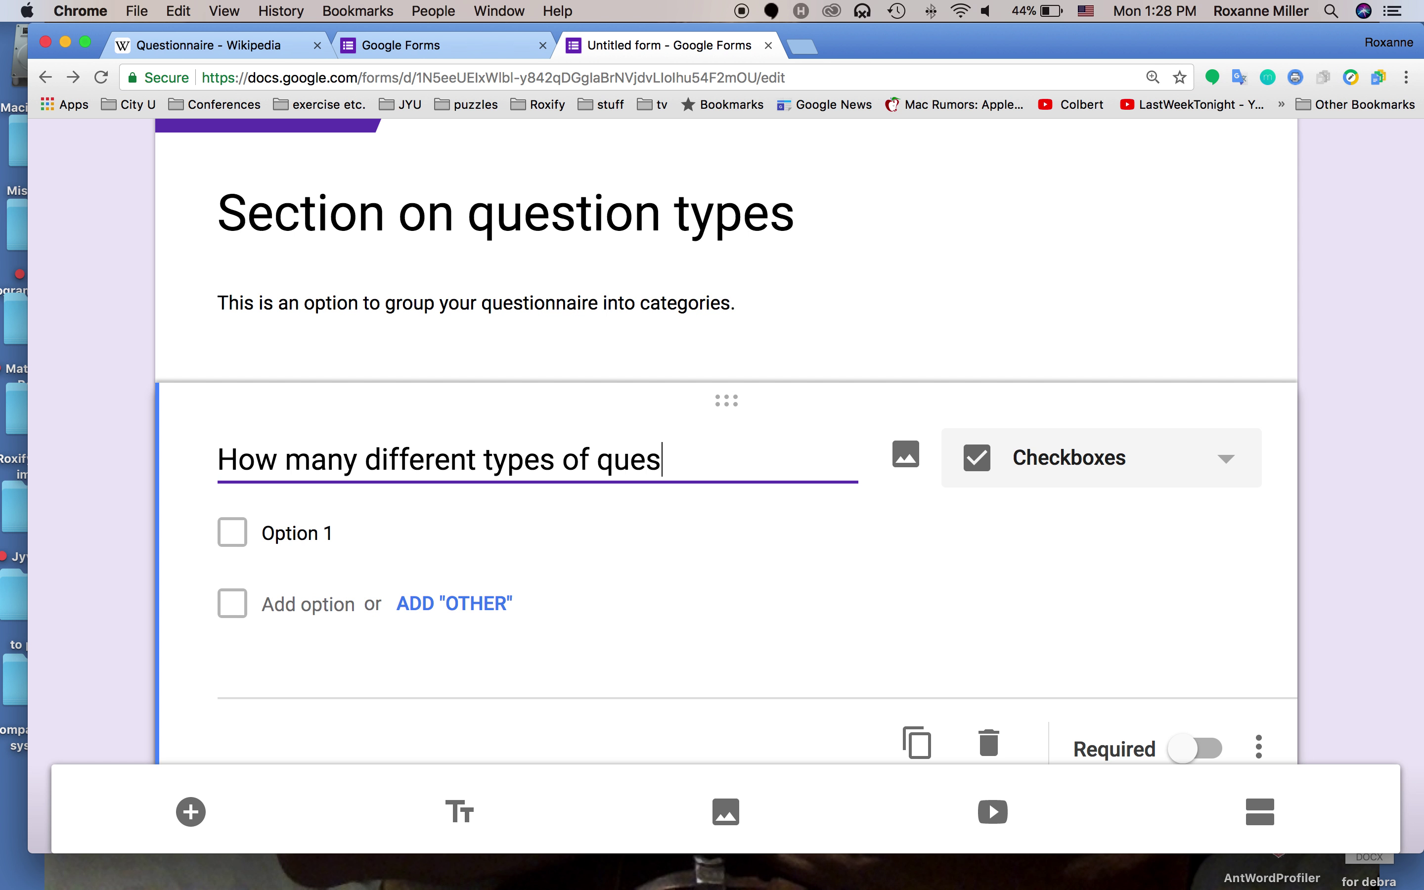
text(tions will you )
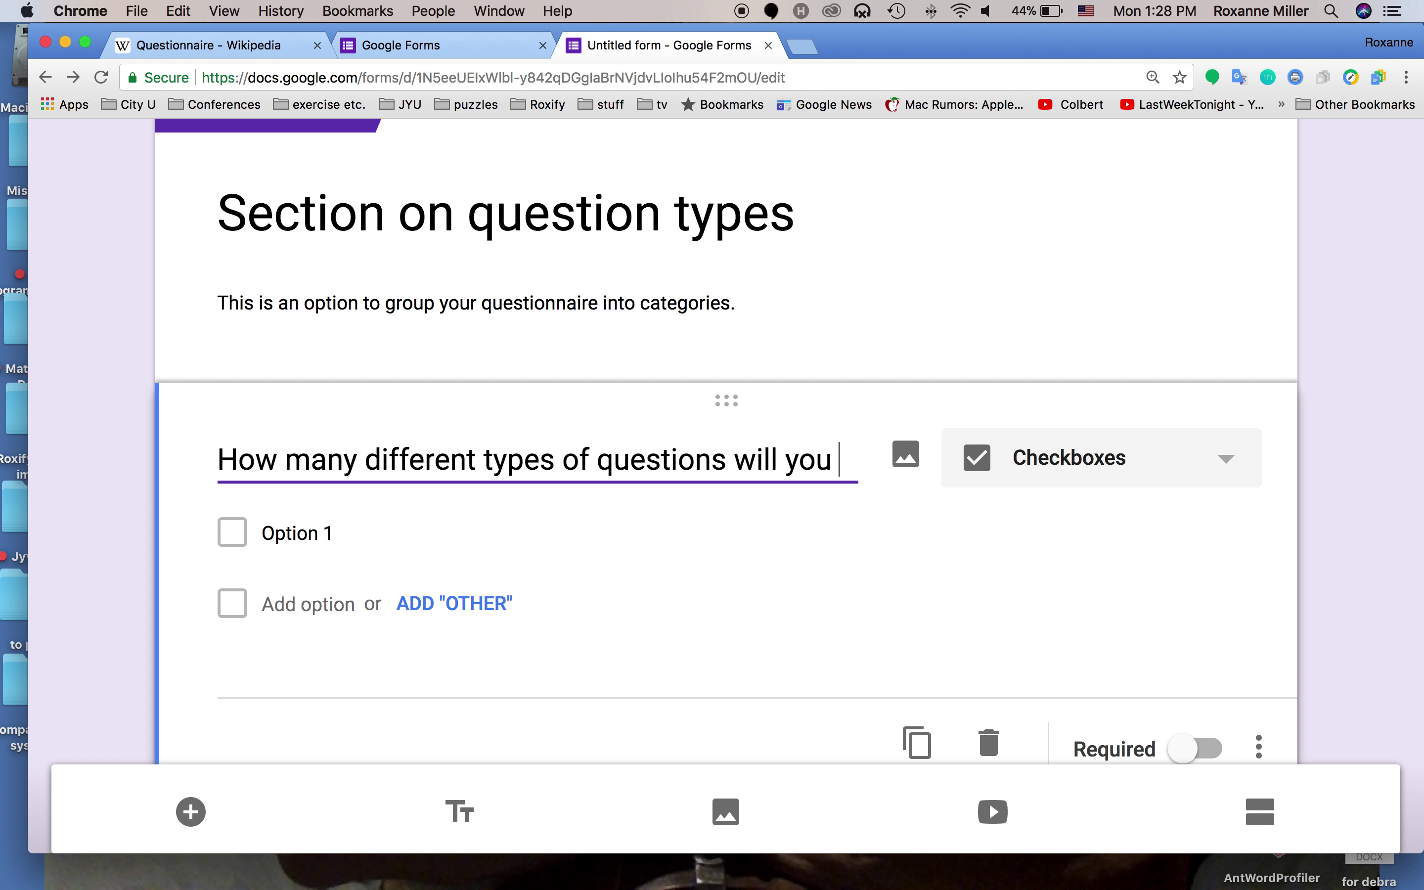
text(use in your s)
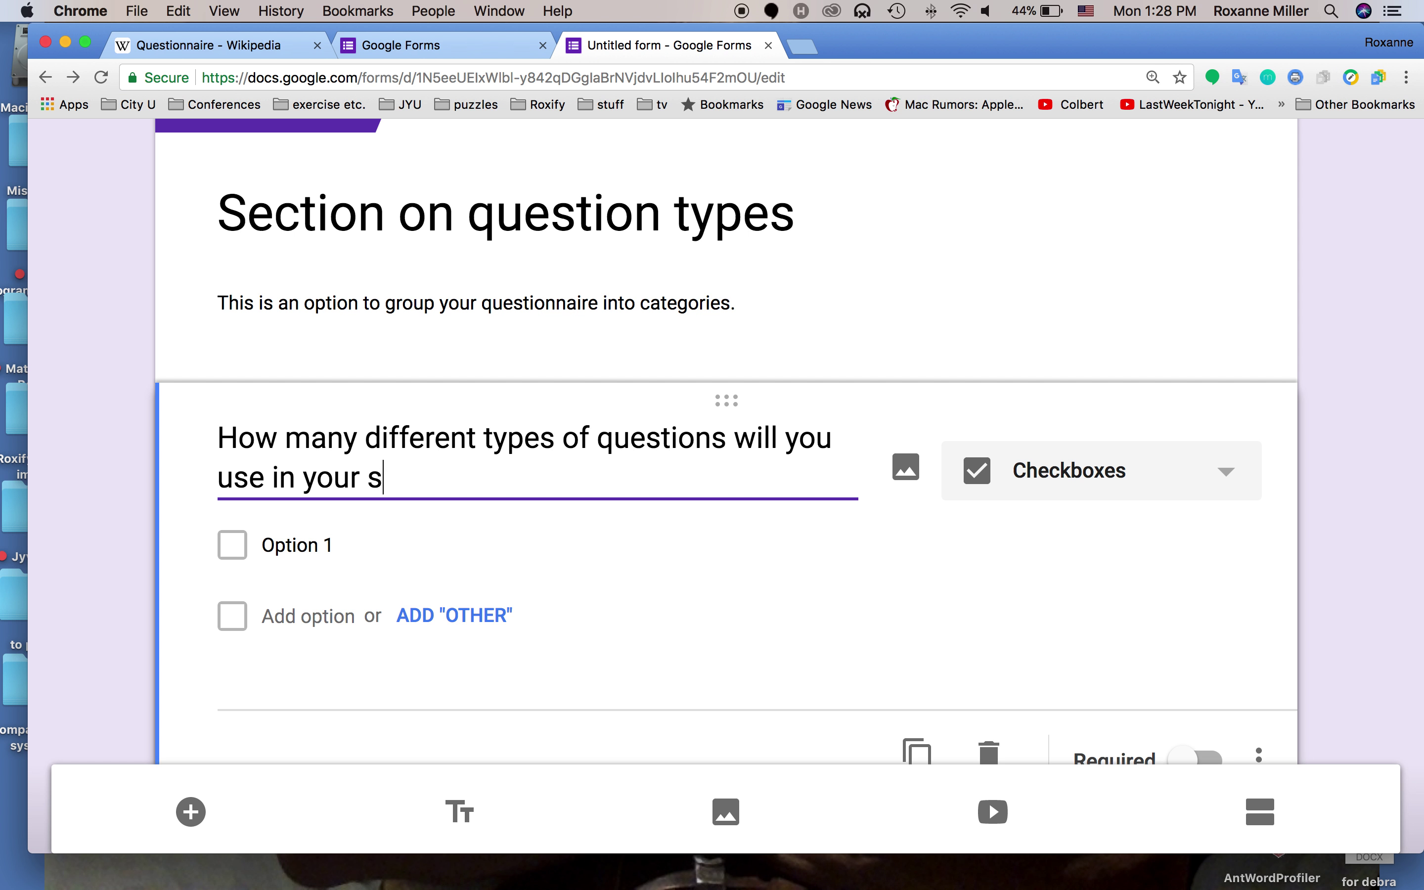
text(urvey?)
scroll(290, 471, down, 2)
drag(350, 376, 217, 375)
Reword the question to begin 'What are the' and add the first option Dichotomous
text(Wha)
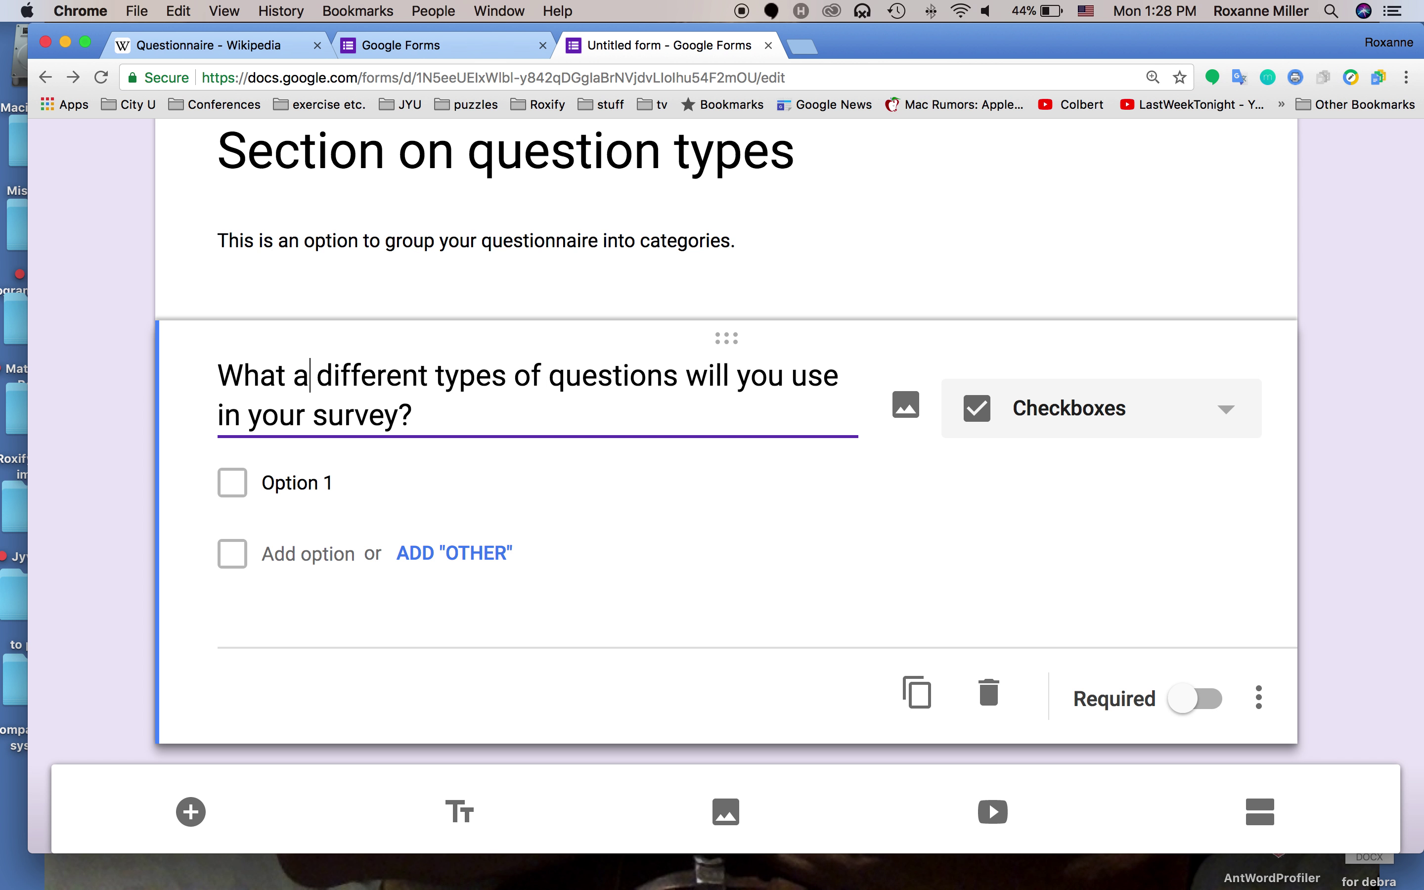
text(re the)
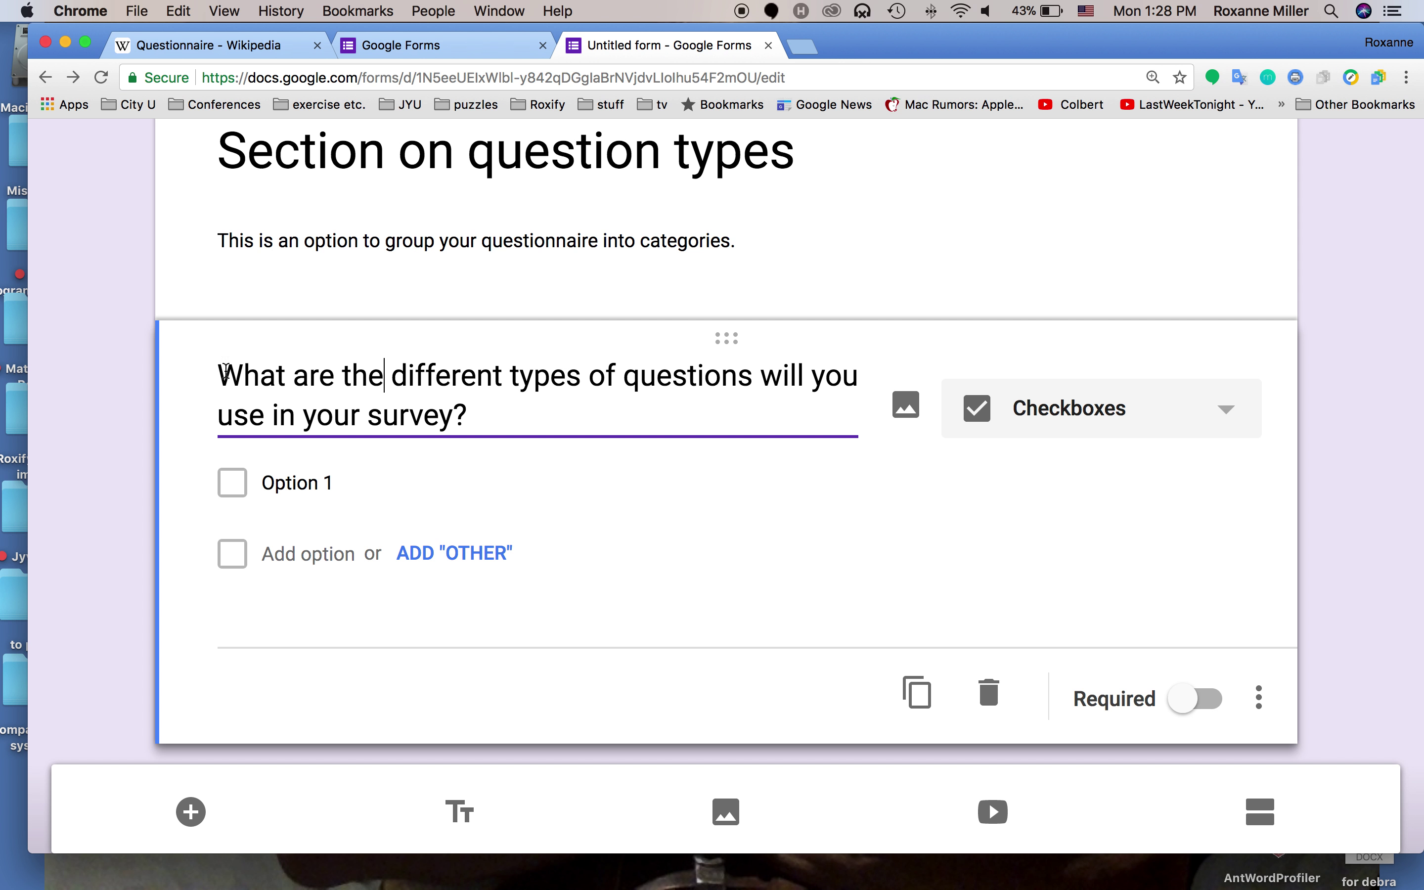
click(291, 480)
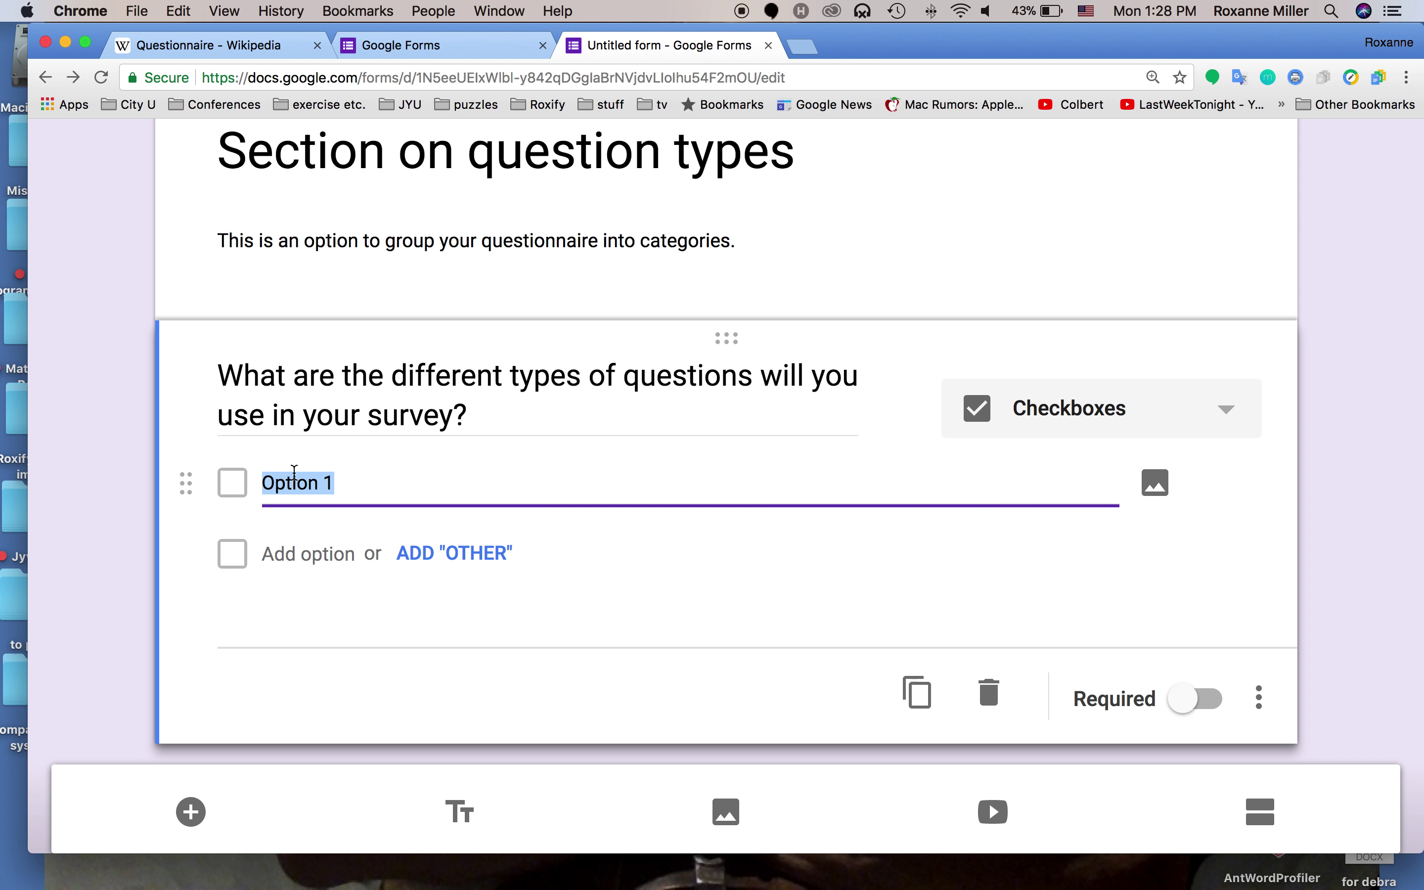
text(Di)
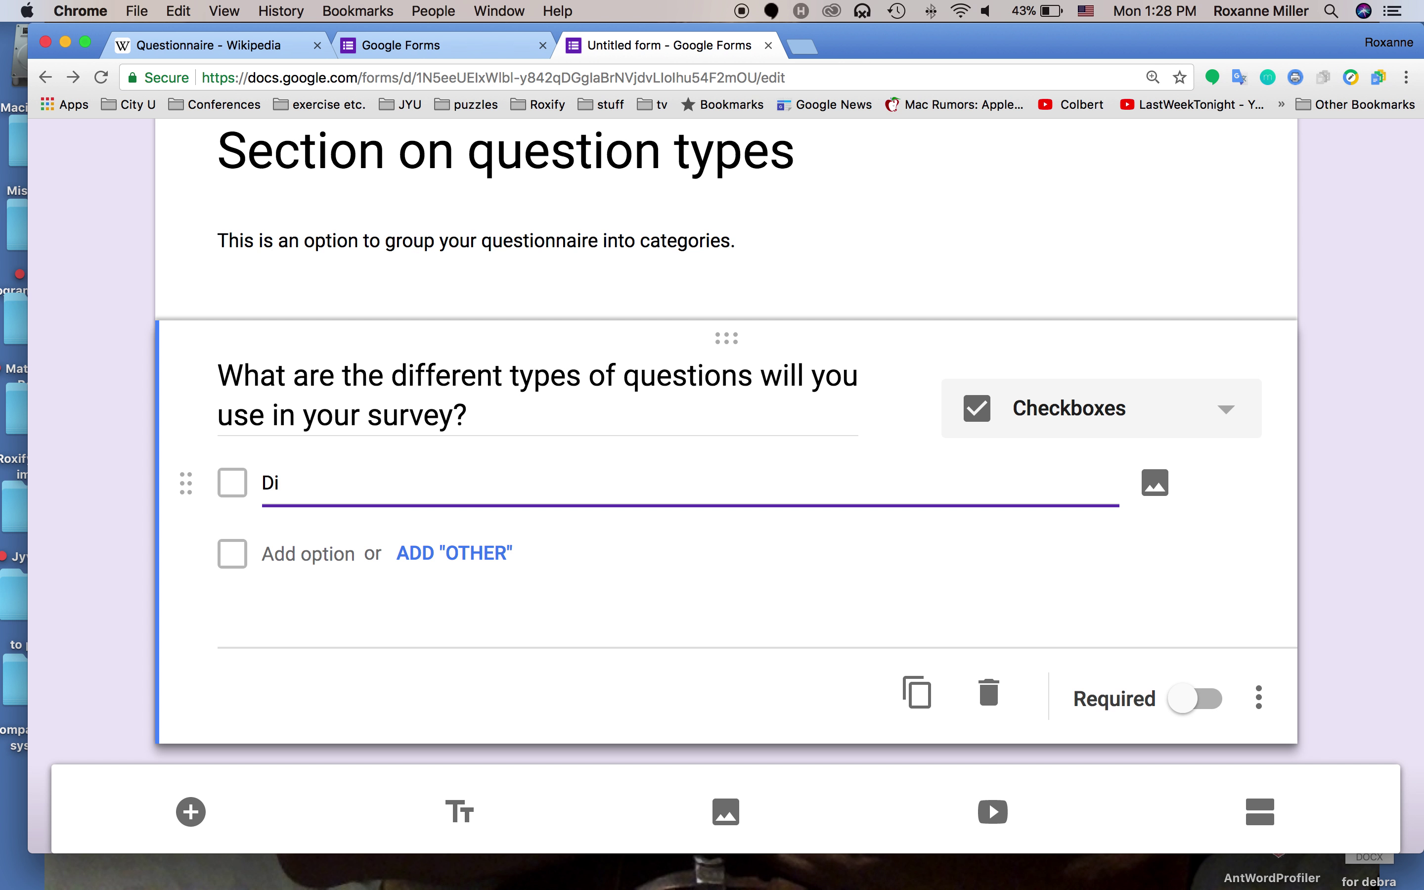
text(cha)
text(tomous)
key(Return)
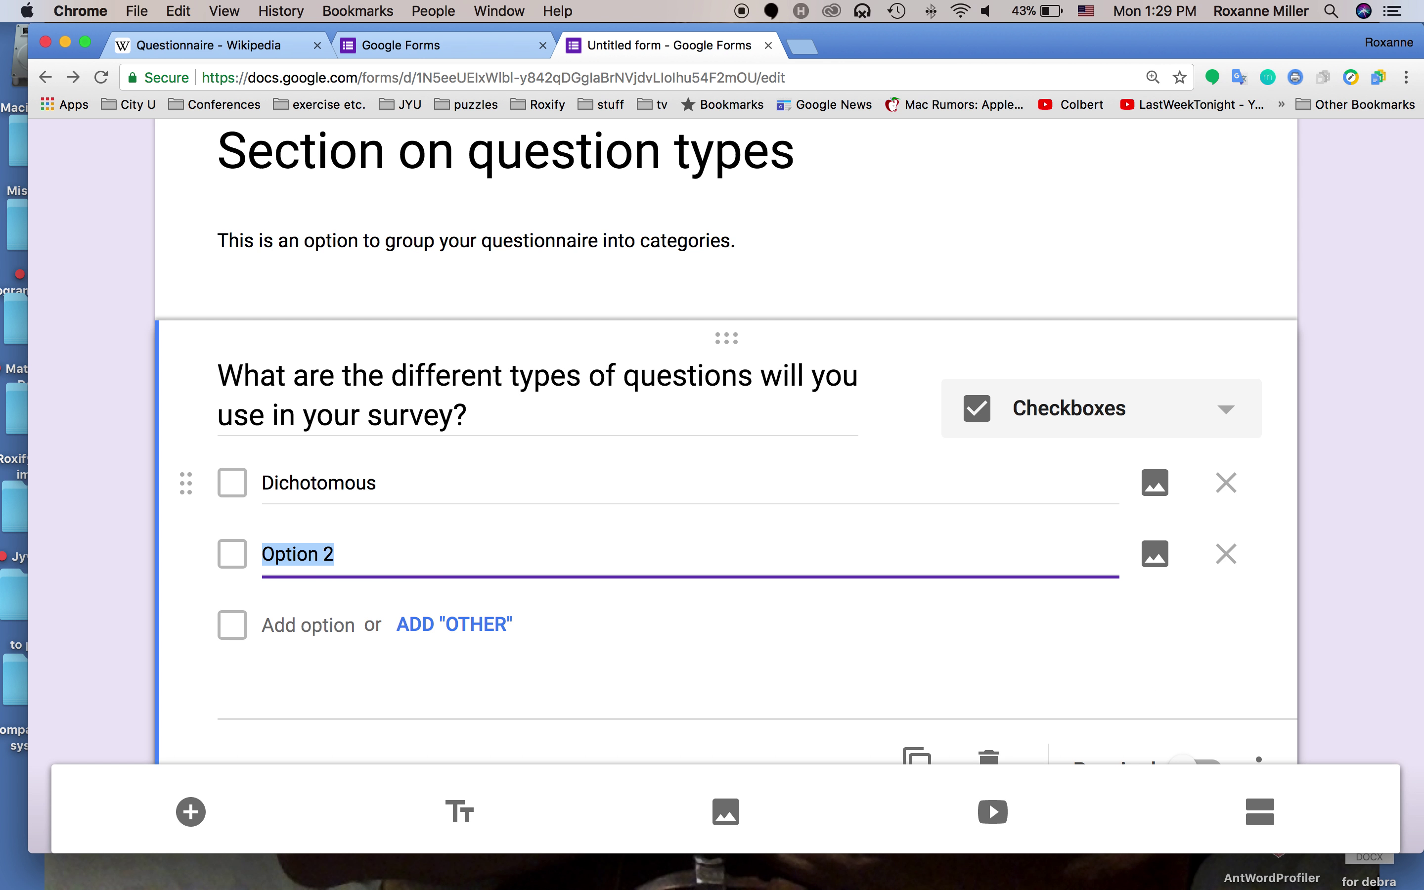
Add the options Multiple choice, Likert scale, importance scale and rating scale
text(Mu)
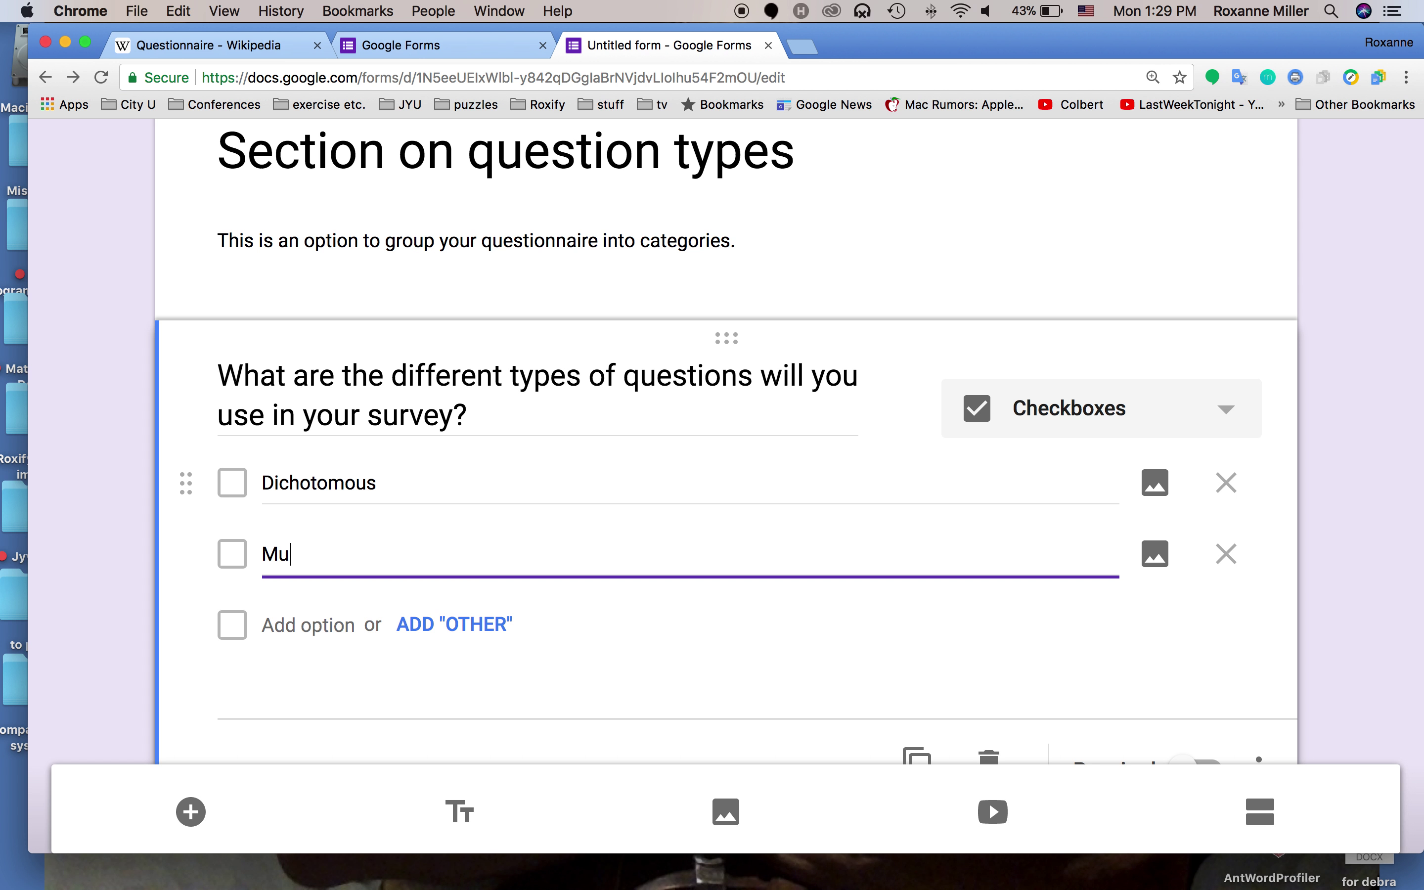
text(ltiple choice)
key(Return)
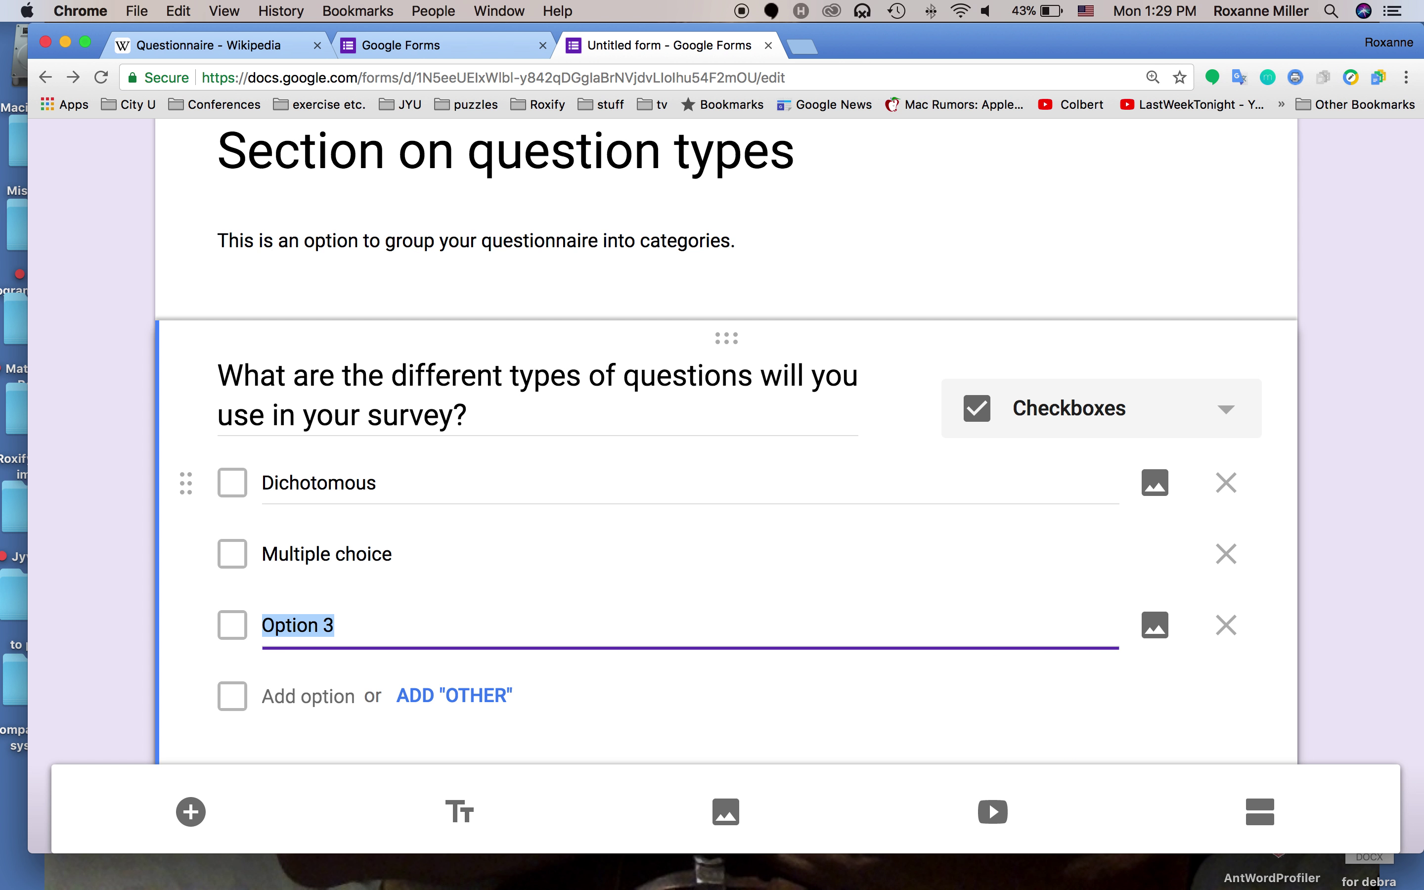
text(Like)
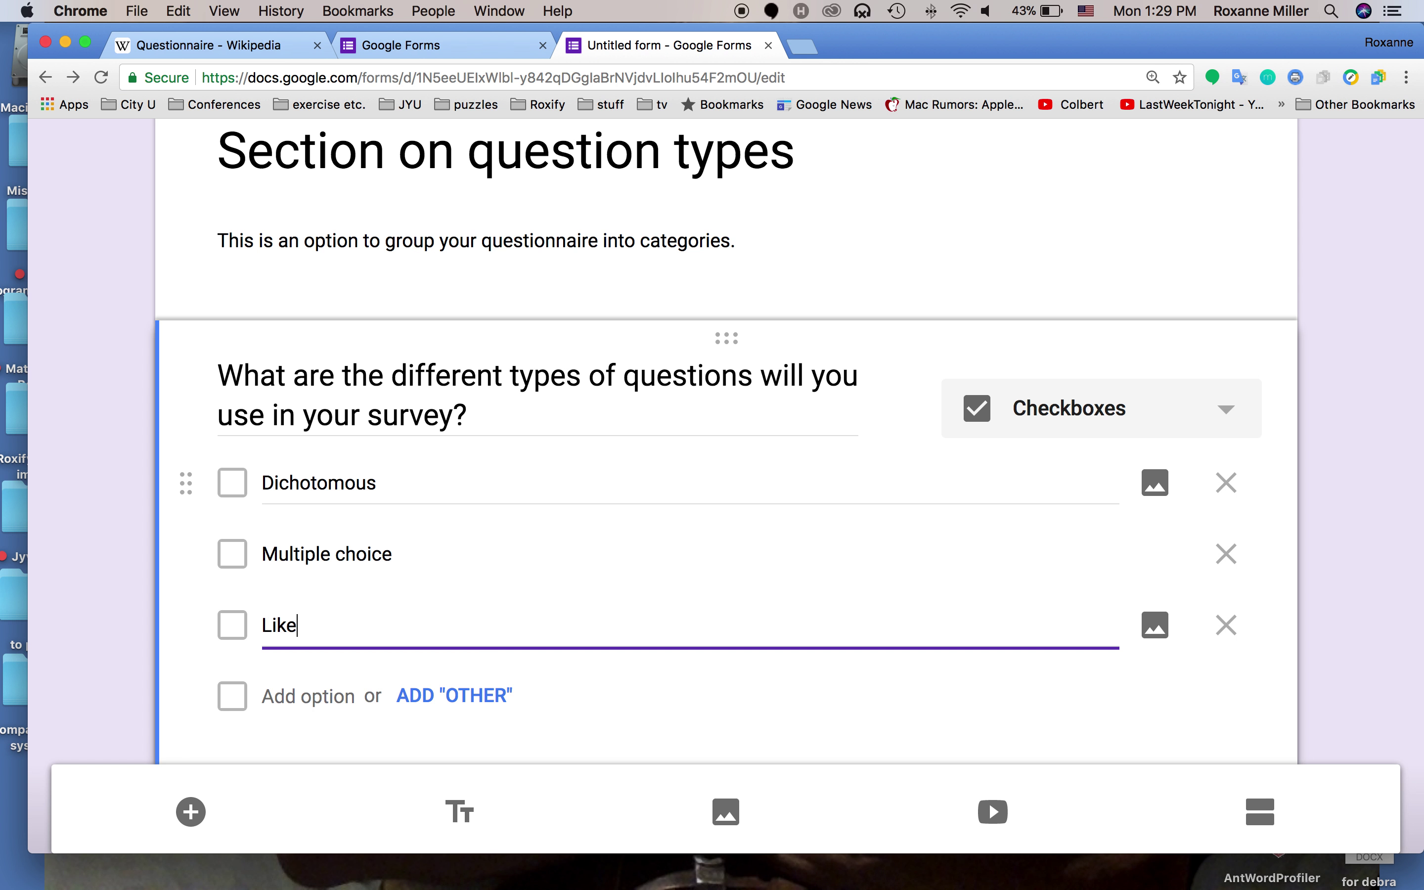
text(rt scale)
key(Return)
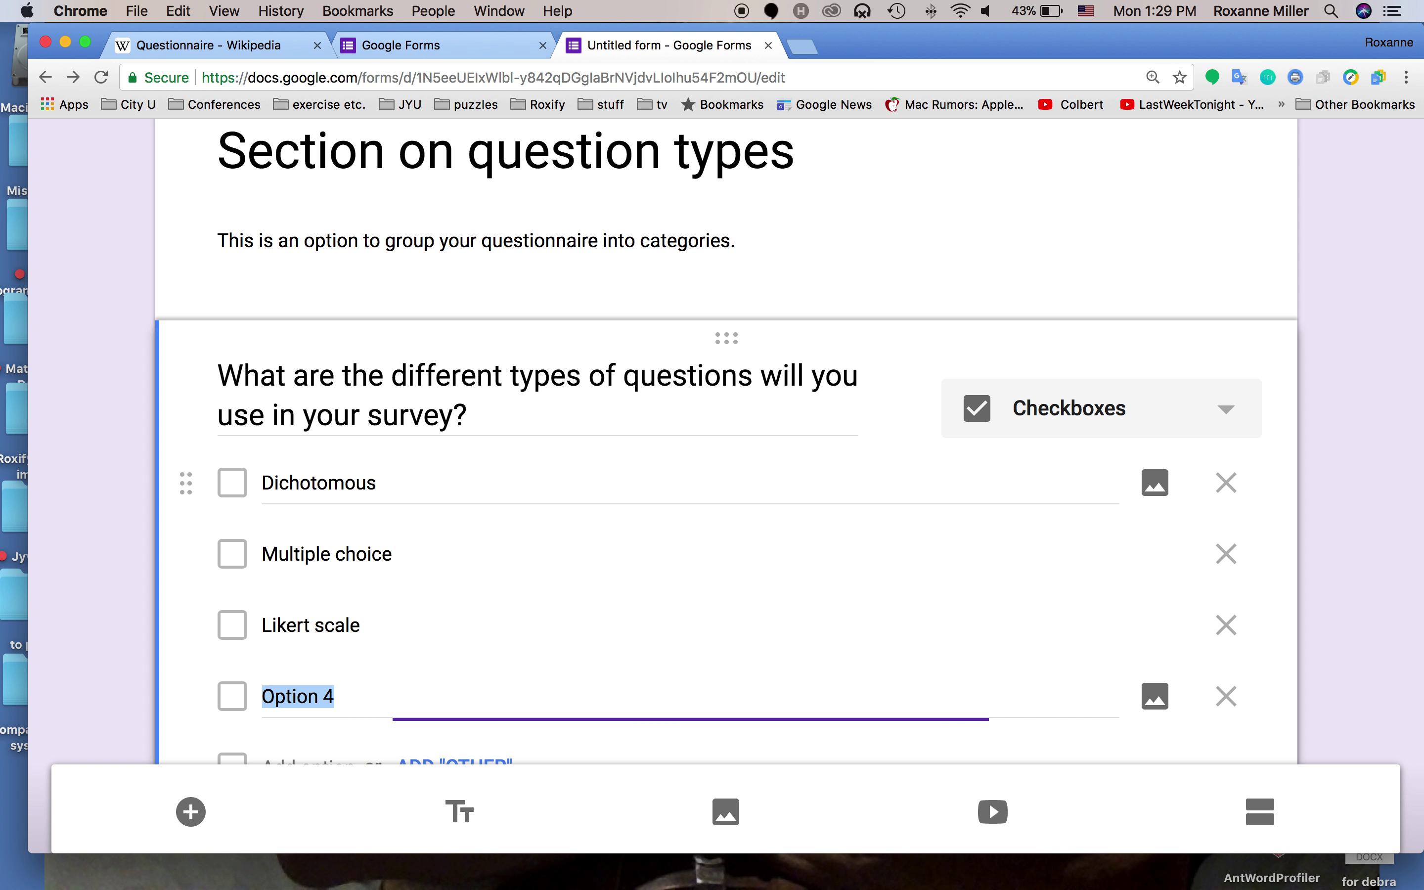
text(impor)
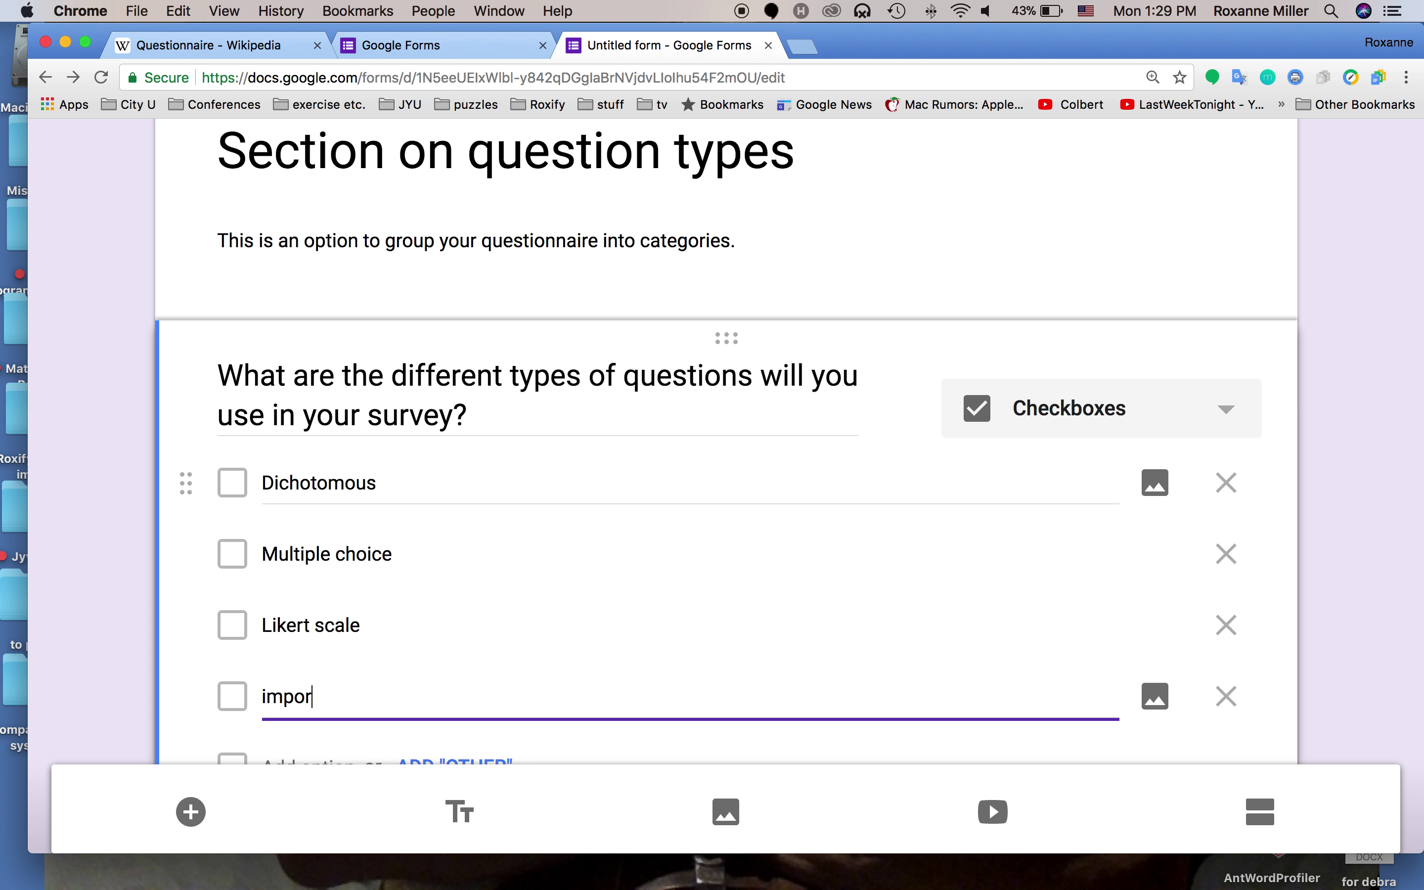
text(tance scale)
key(Return)
text(rating sca)
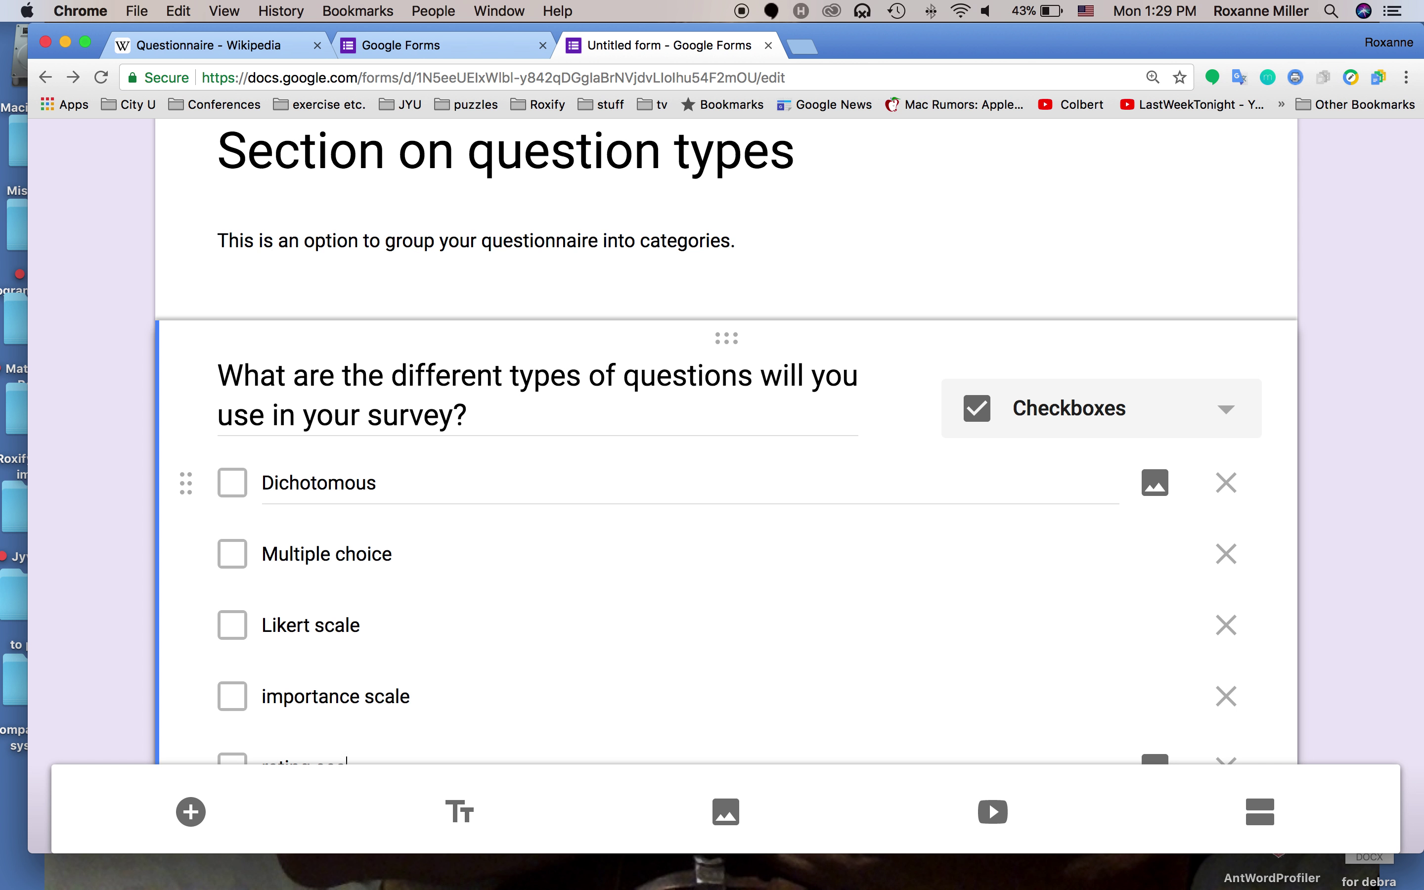
scroll(343, 479, down, 6)
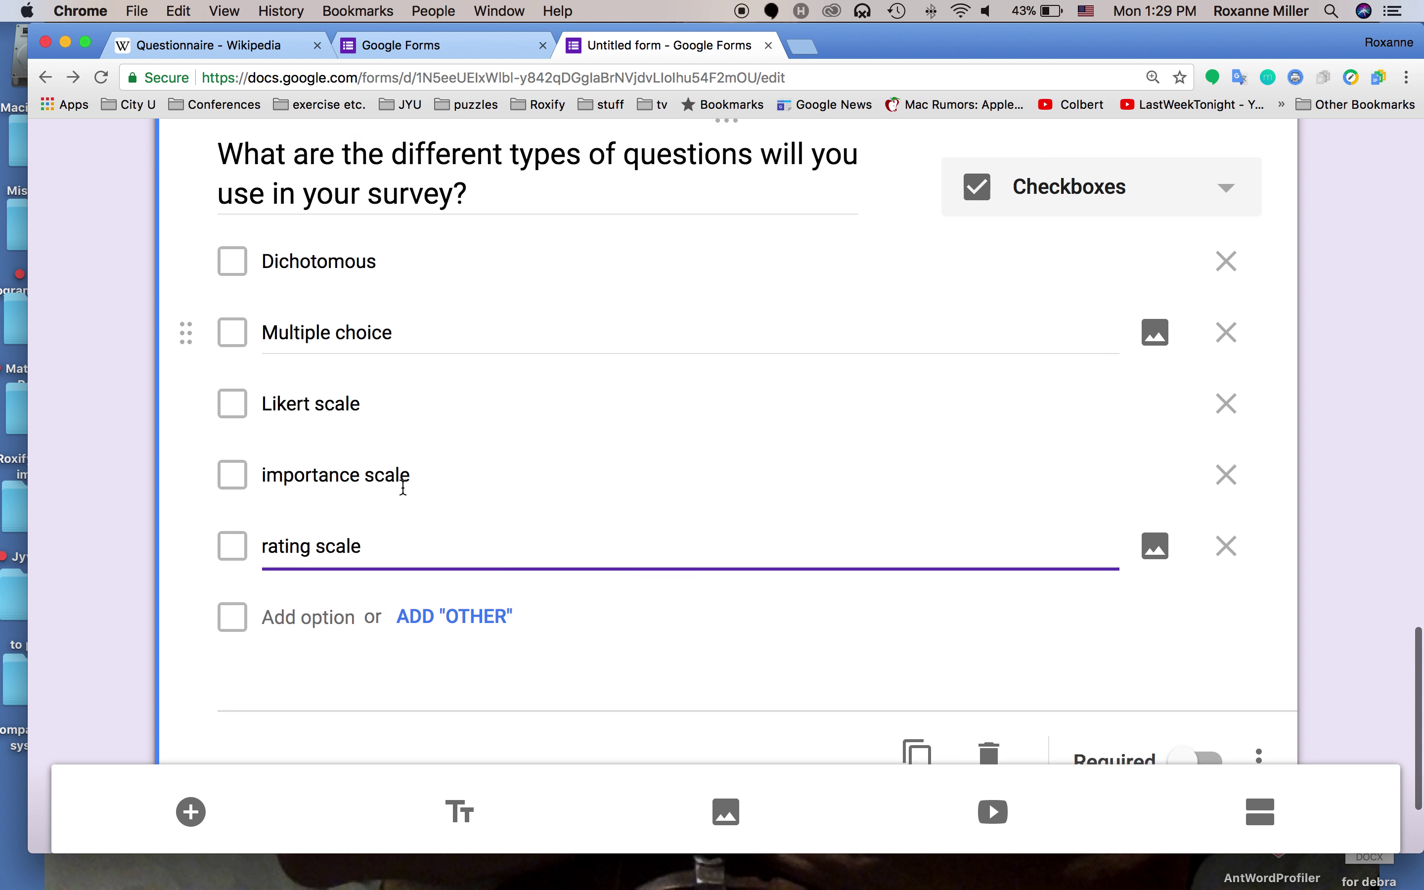
Capitalise the options to Importance scale and Rating scale
key(Return)
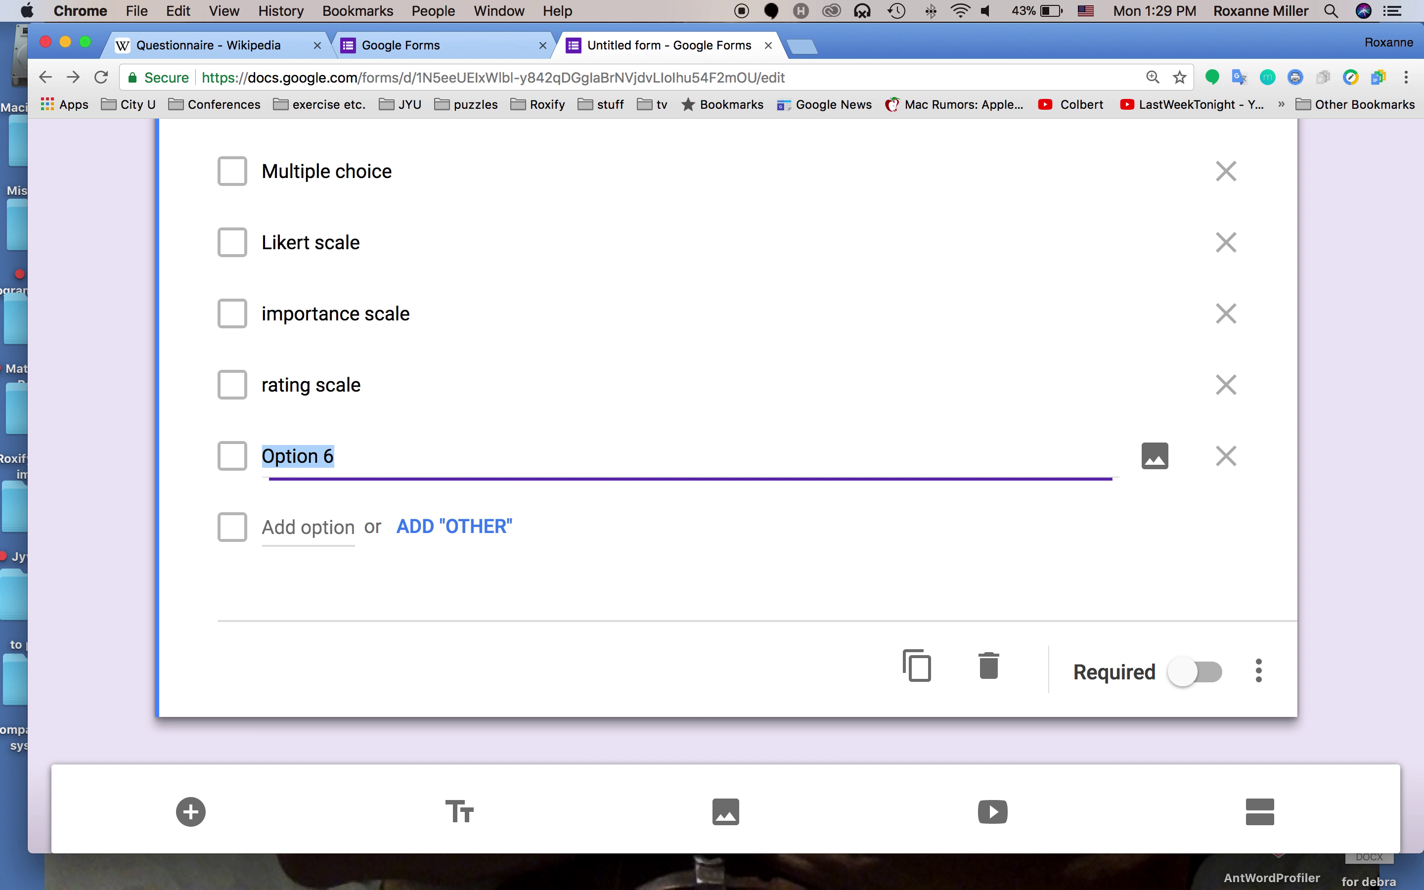
click(268, 314)
click(269, 314)
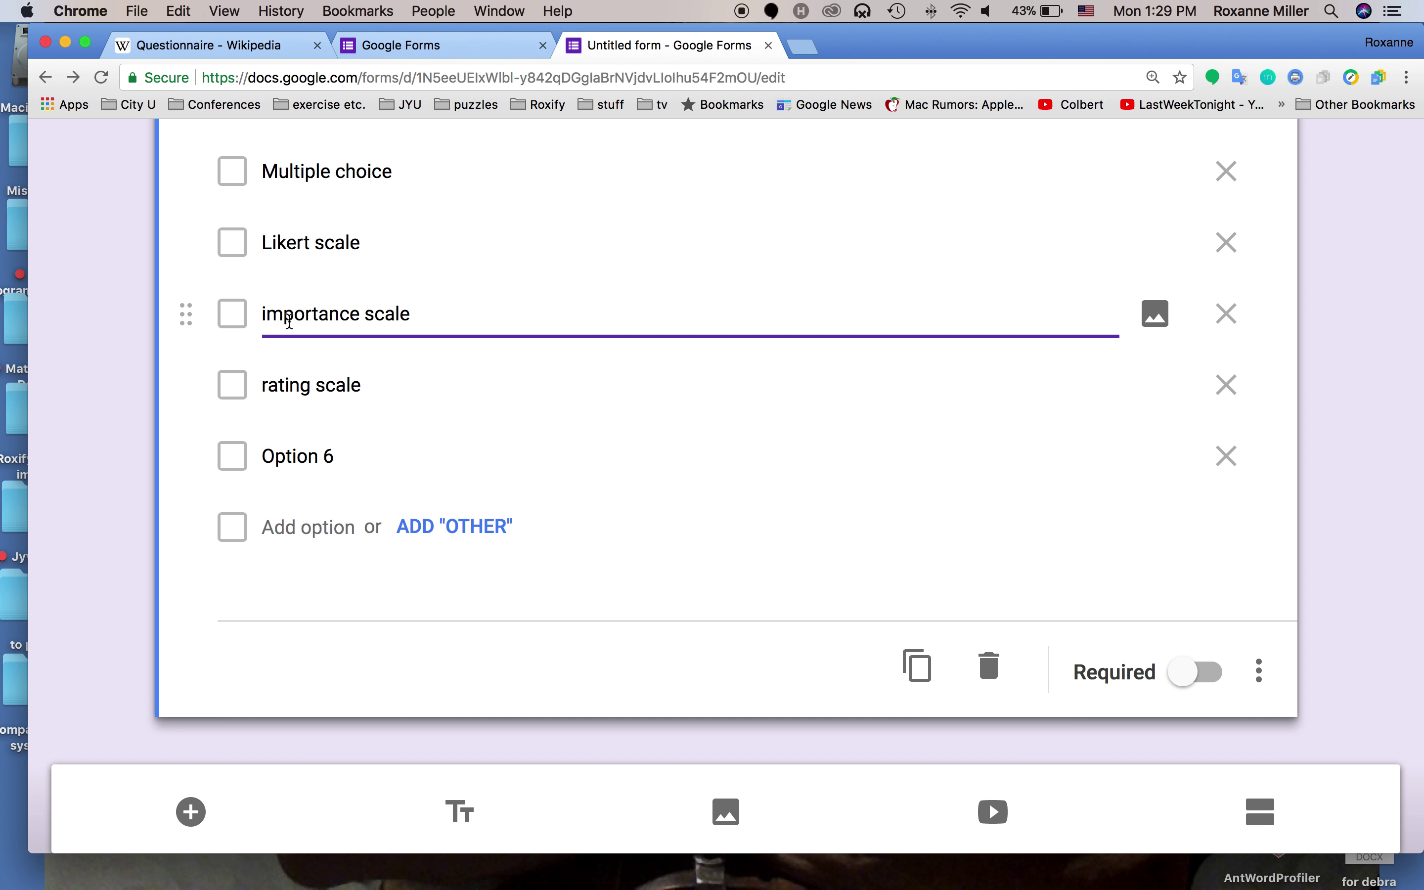
key(BackSpace)
text(I)
click(266, 377)
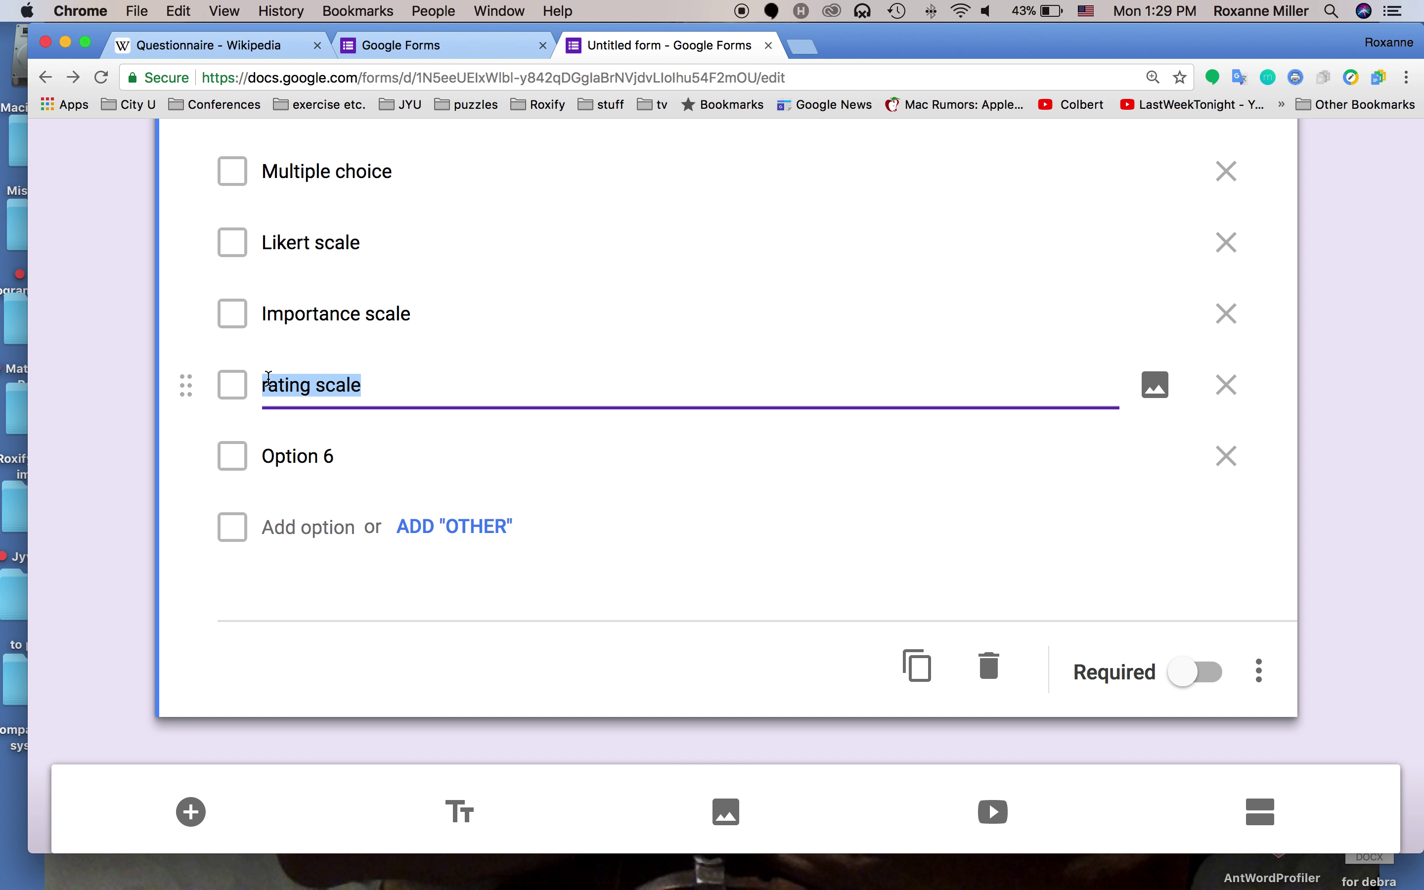
click(268, 377)
key(BackSpace)
text(R)
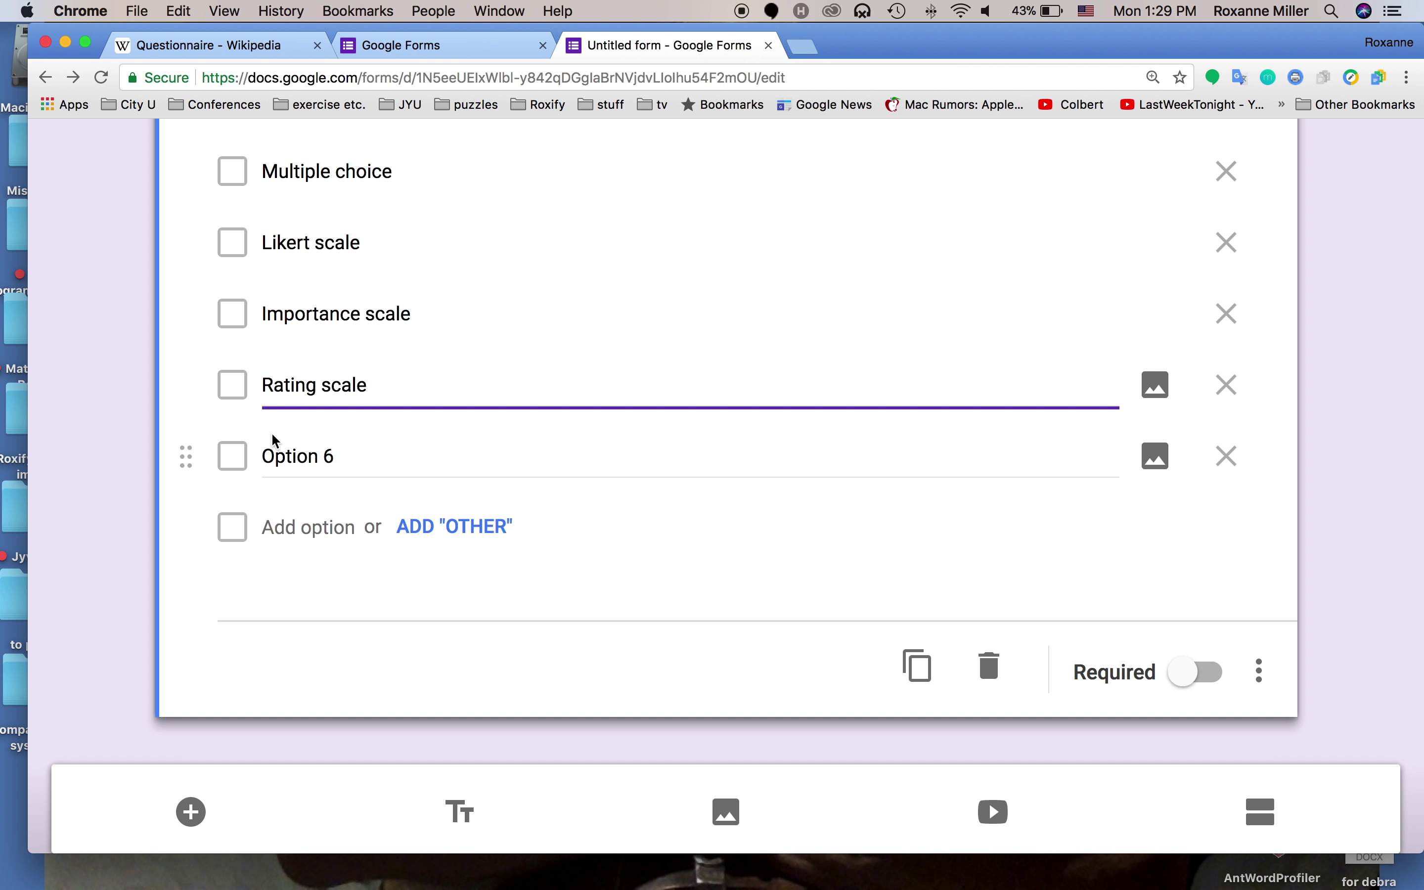
Add the options Open ended and Other, and make the checkbox question required
click(280, 456)
text(Ope)
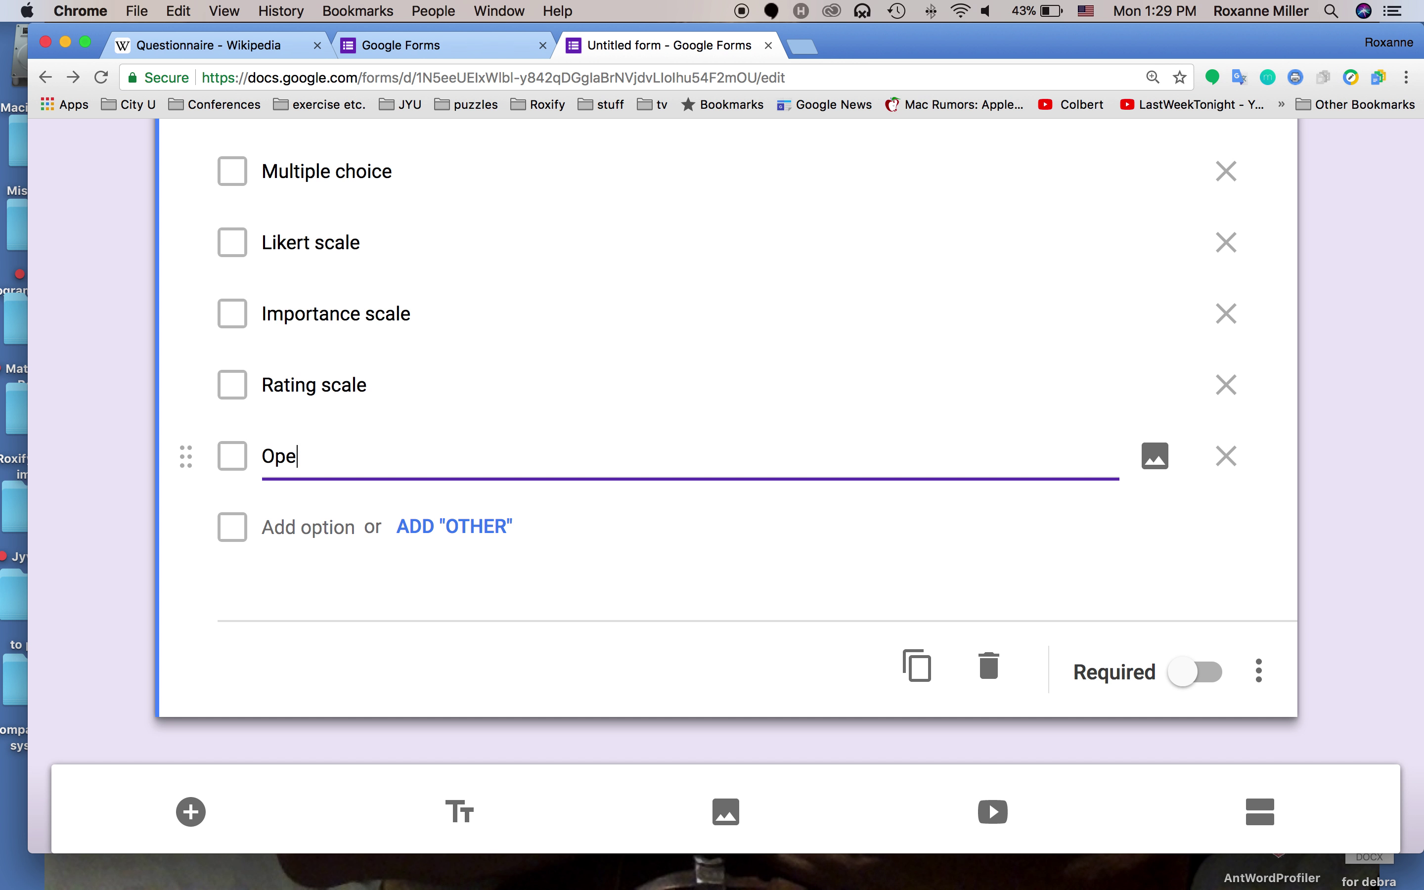
text(n ended)
click(440, 526)
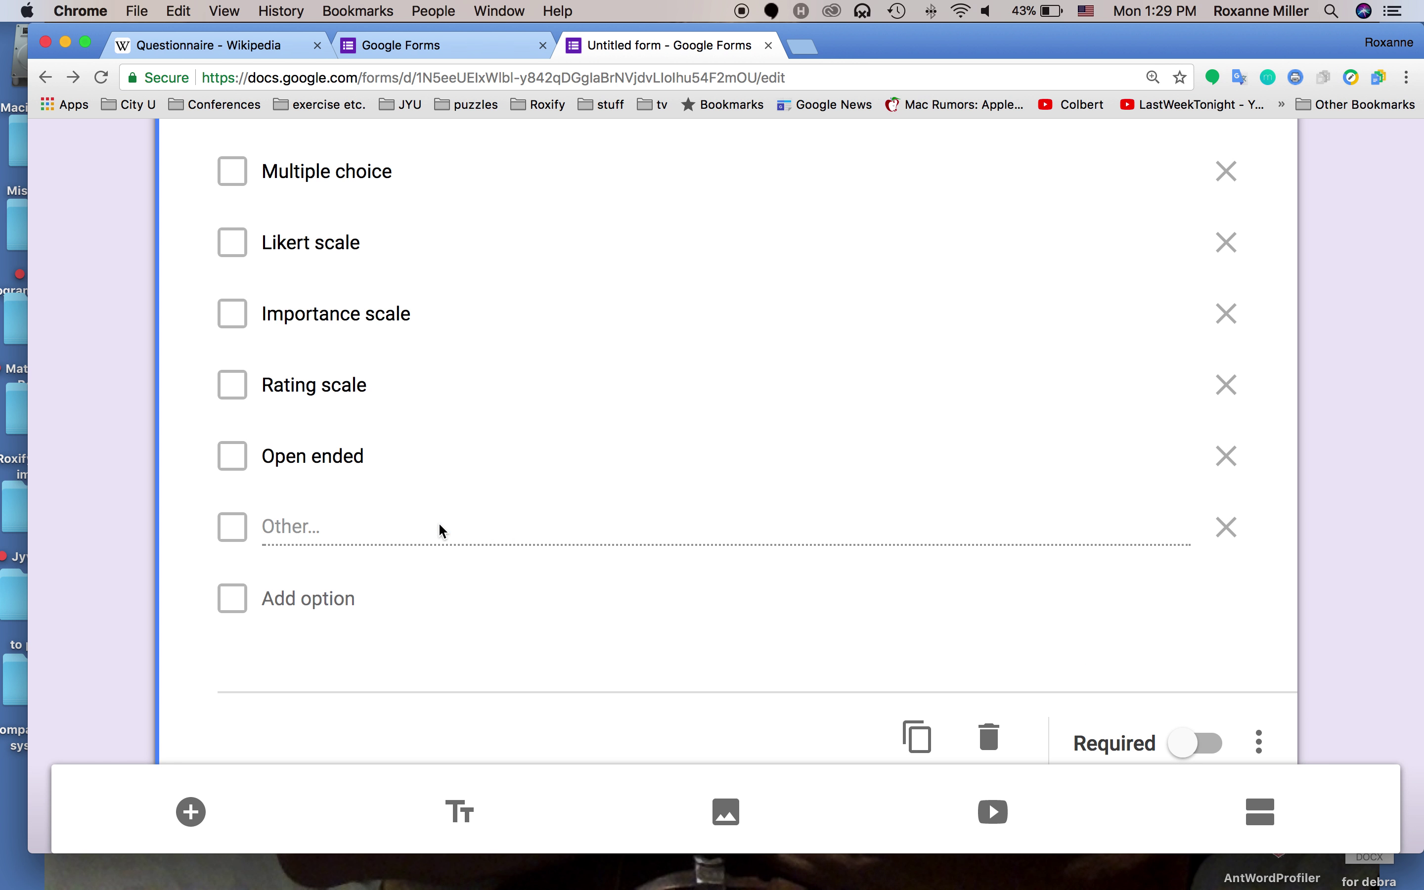
scroll(591, 551, up, 5)
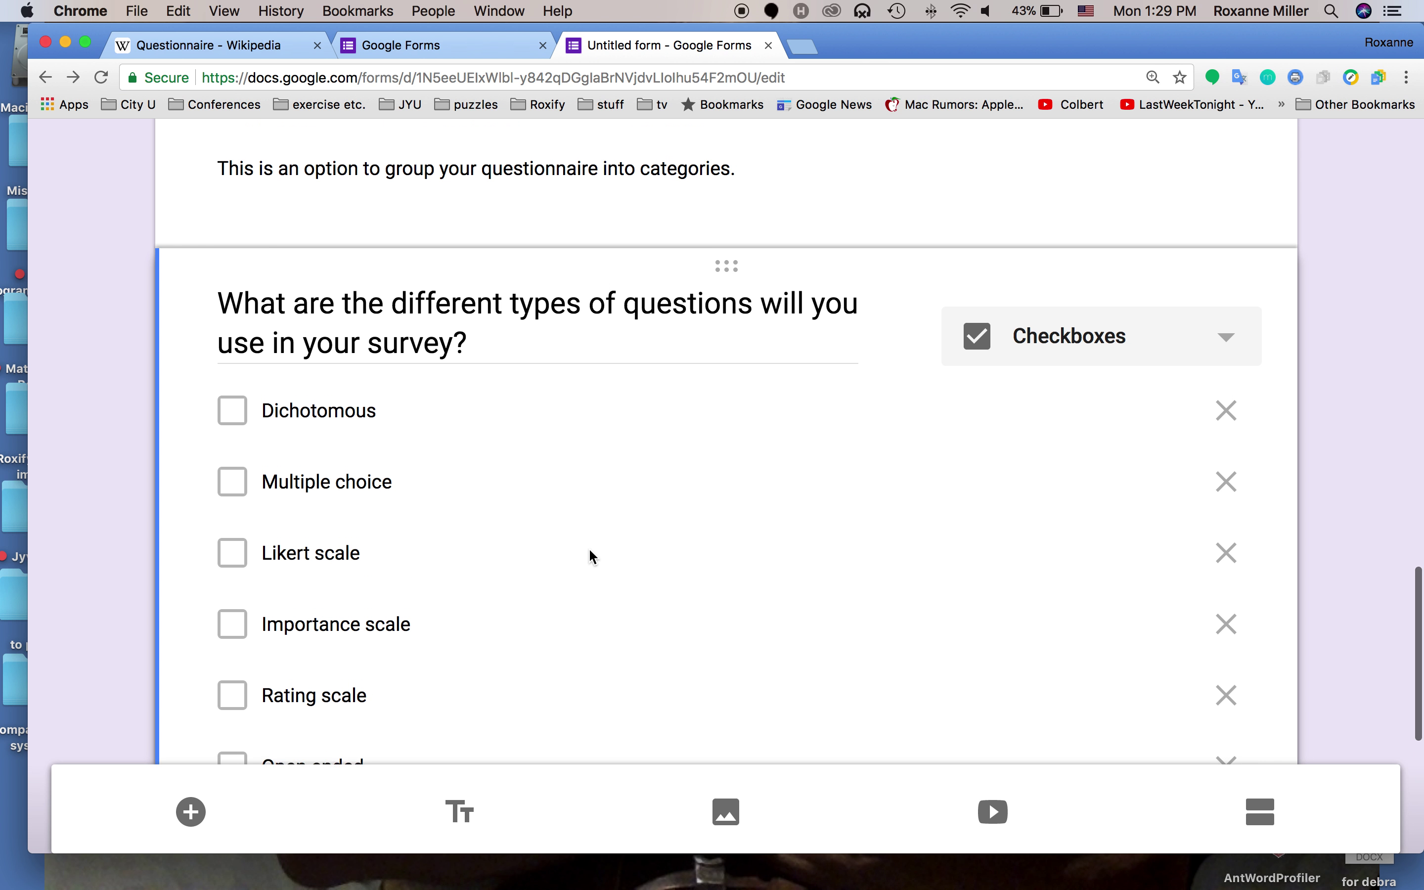
scroll(588, 550, down, 2)
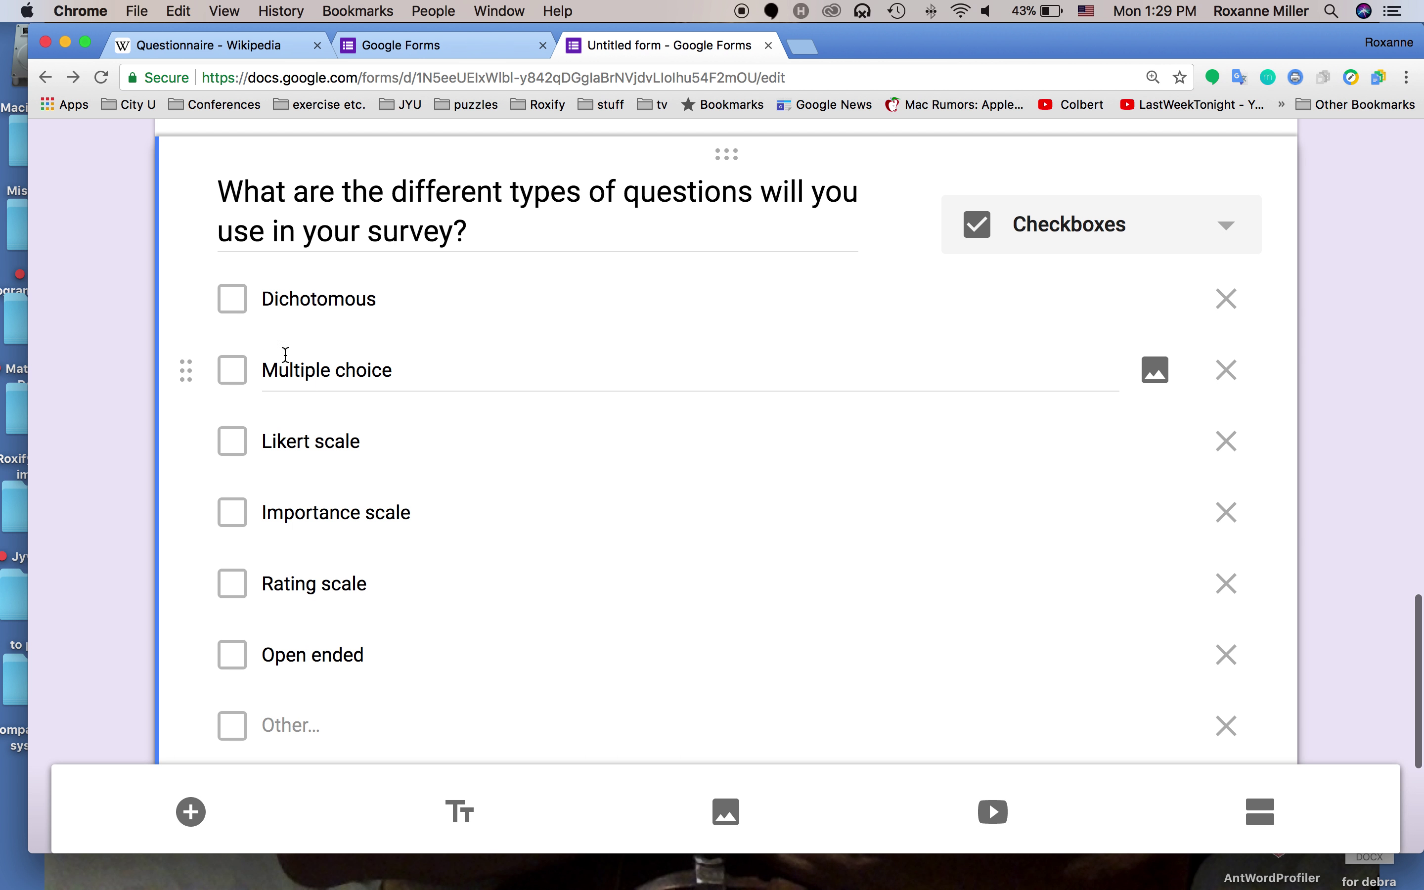
scroll(707, 453, down, 2)
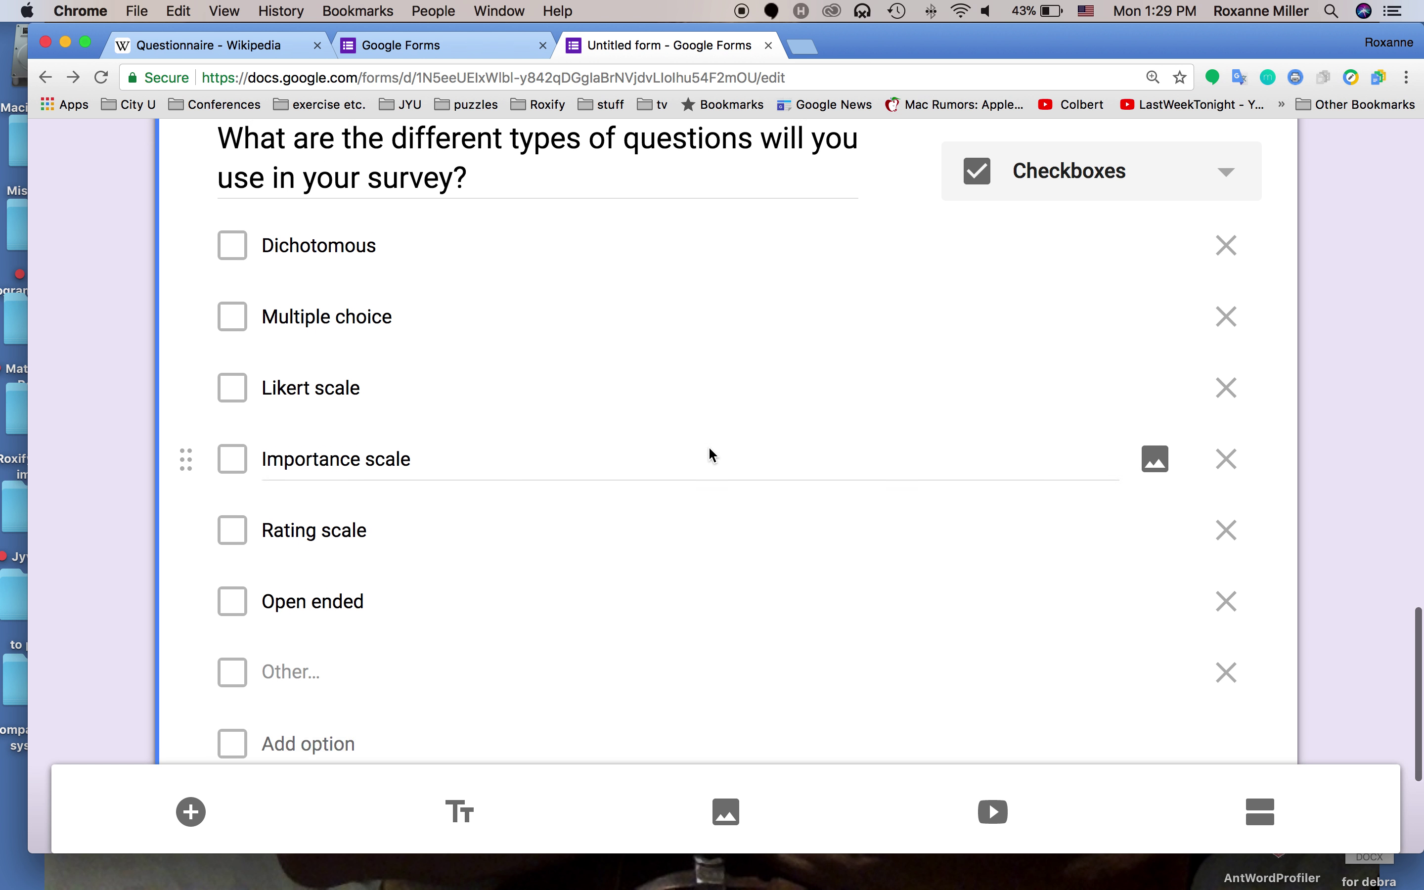
scroll(709, 452, down, 4)
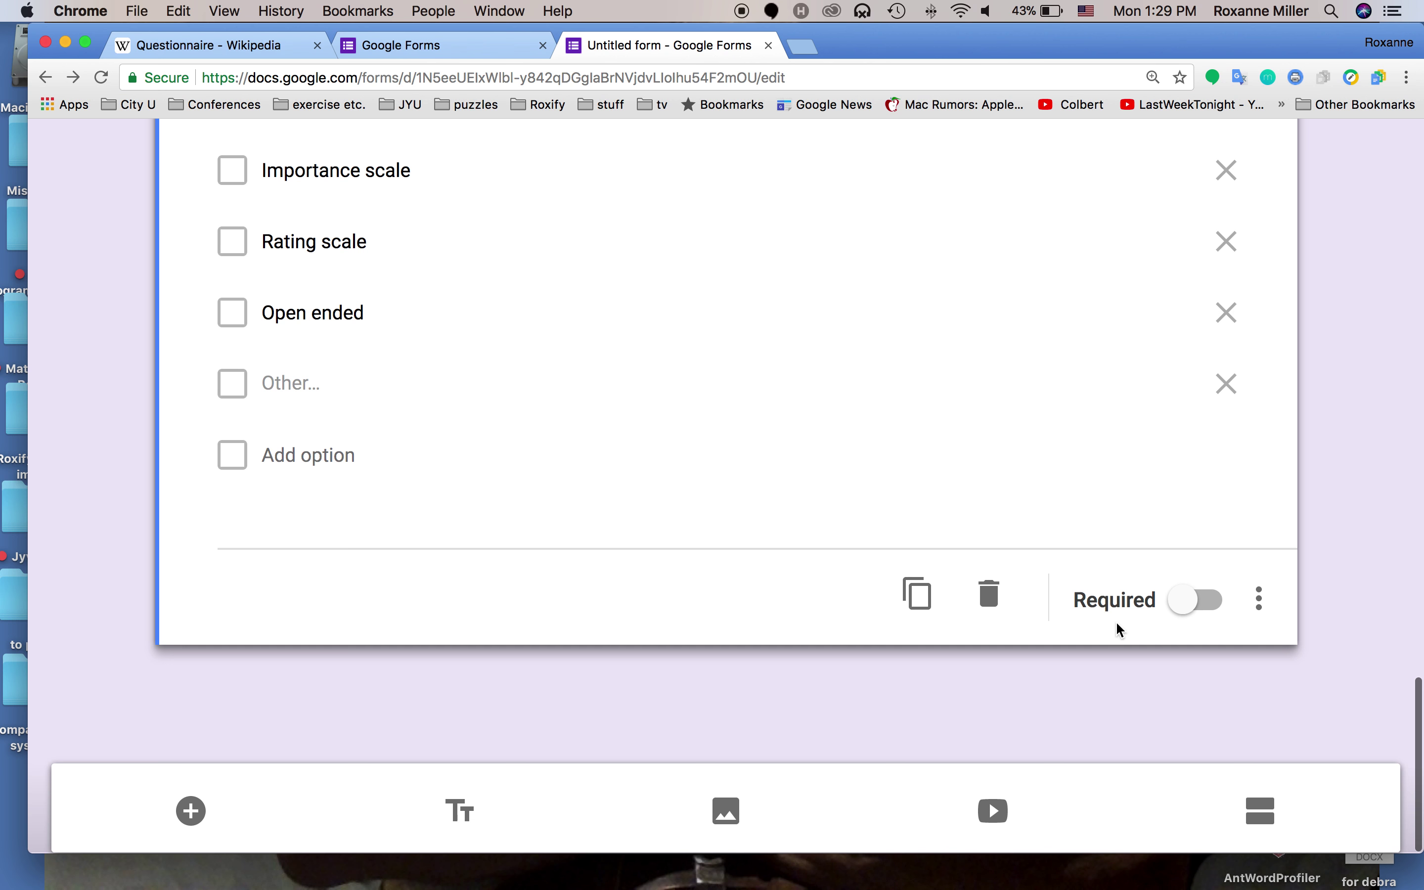
click(1205, 607)
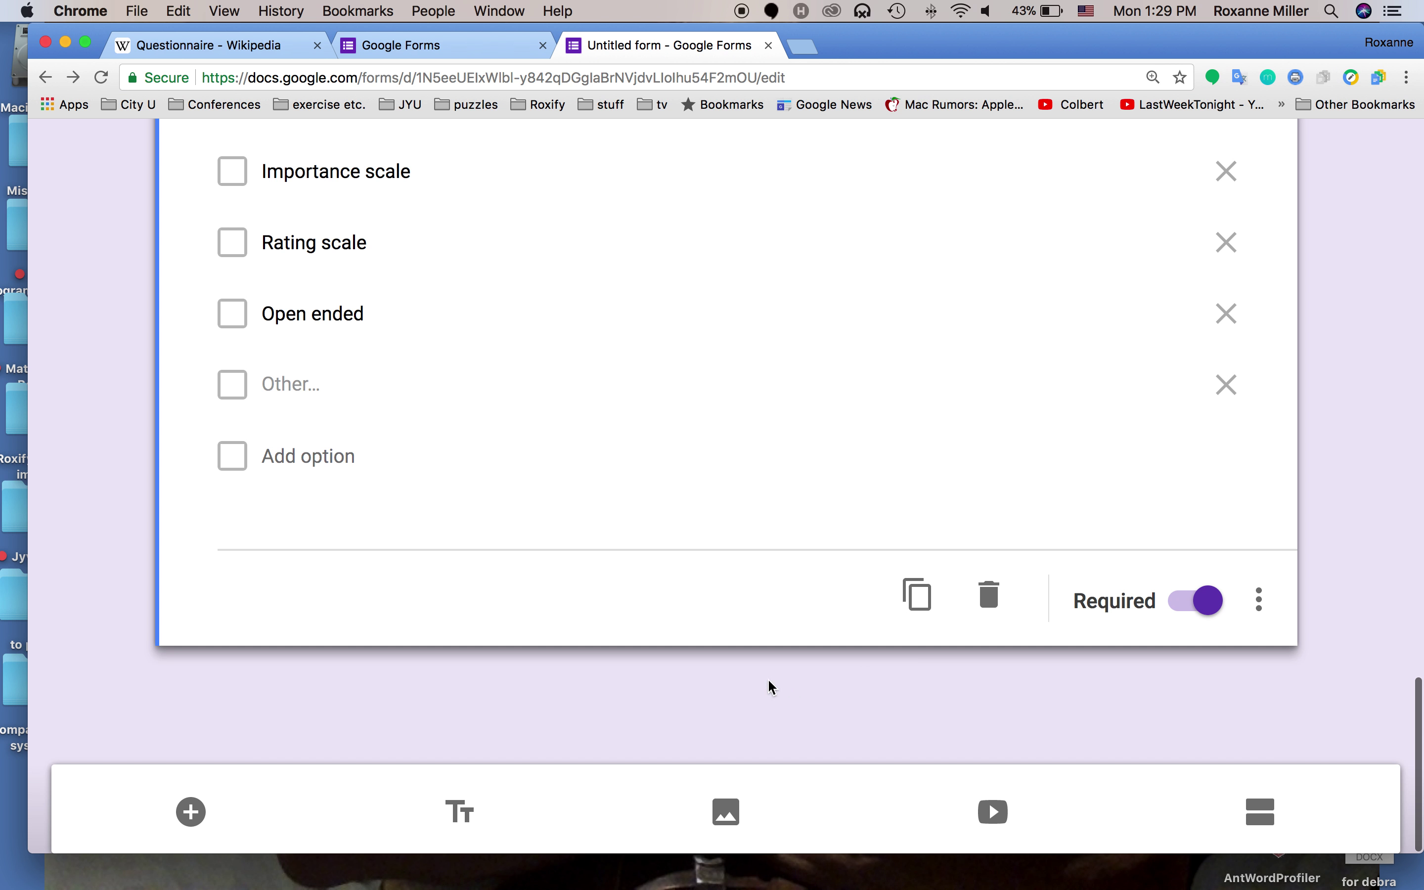
Add a new question below and make it a linear scale
click(191, 813)
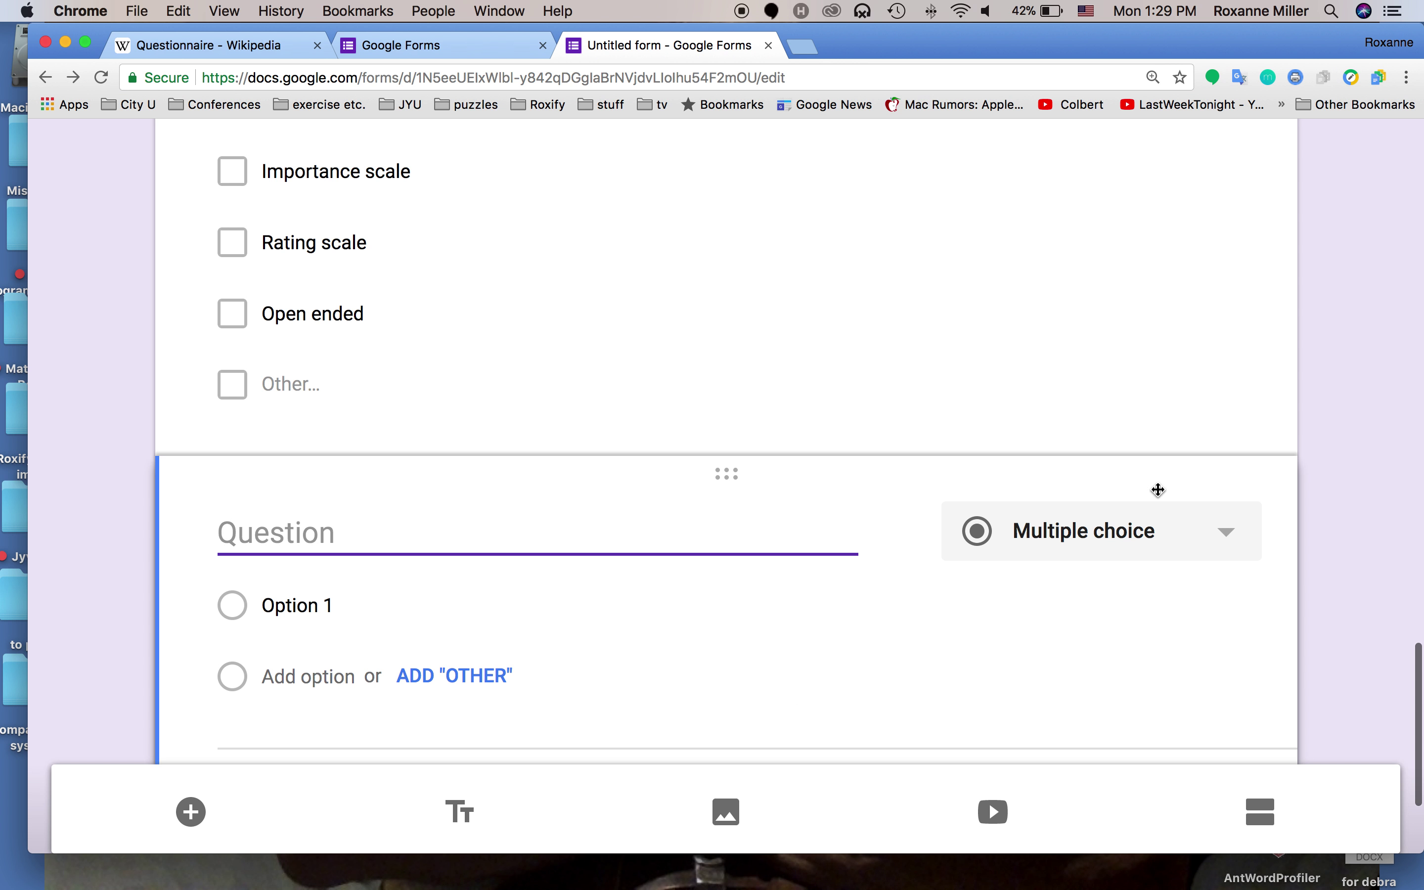
click(1105, 532)
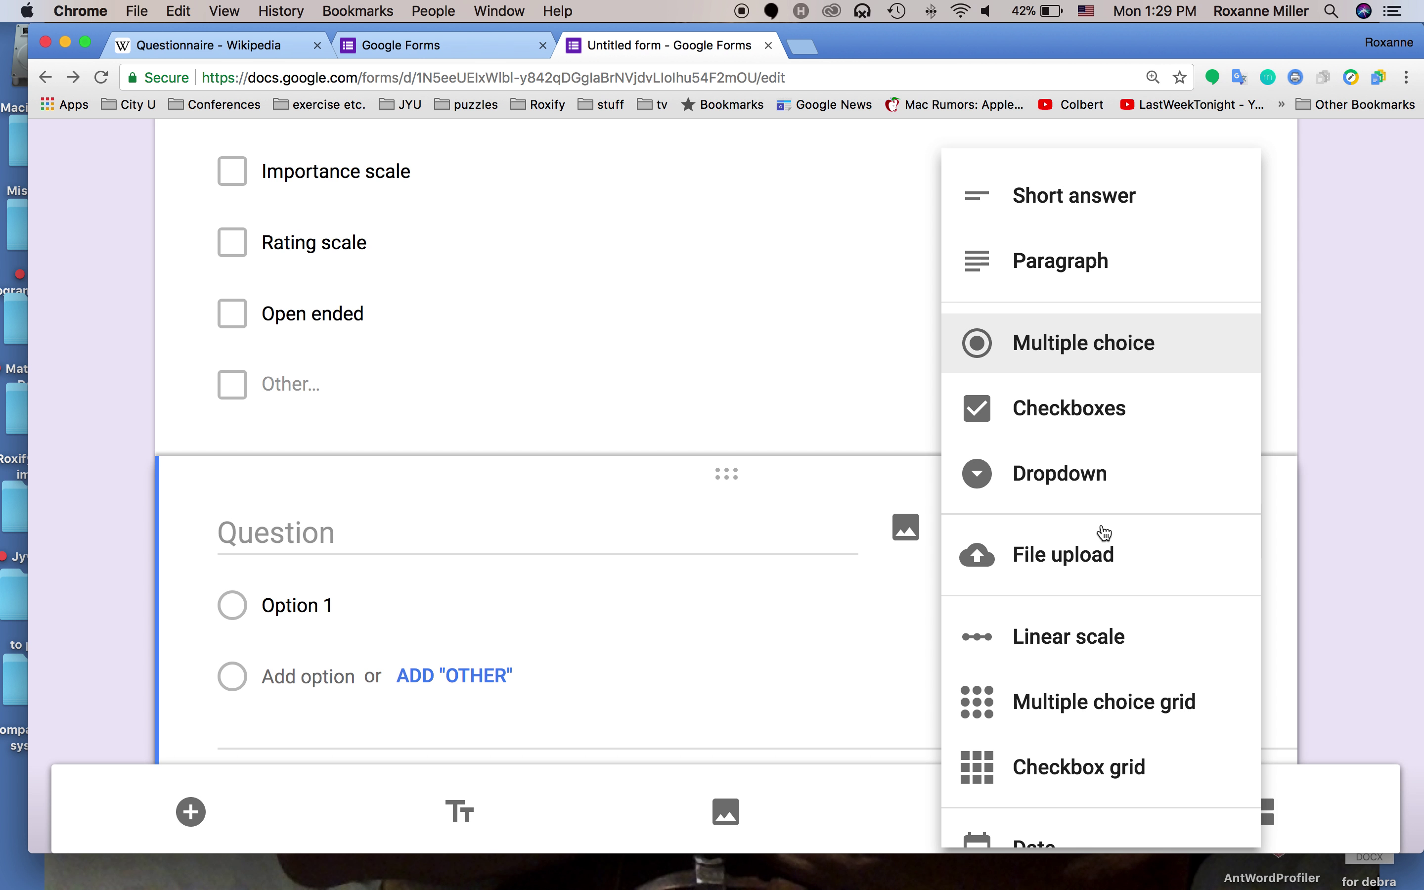
scroll(1106, 533, down, 5)
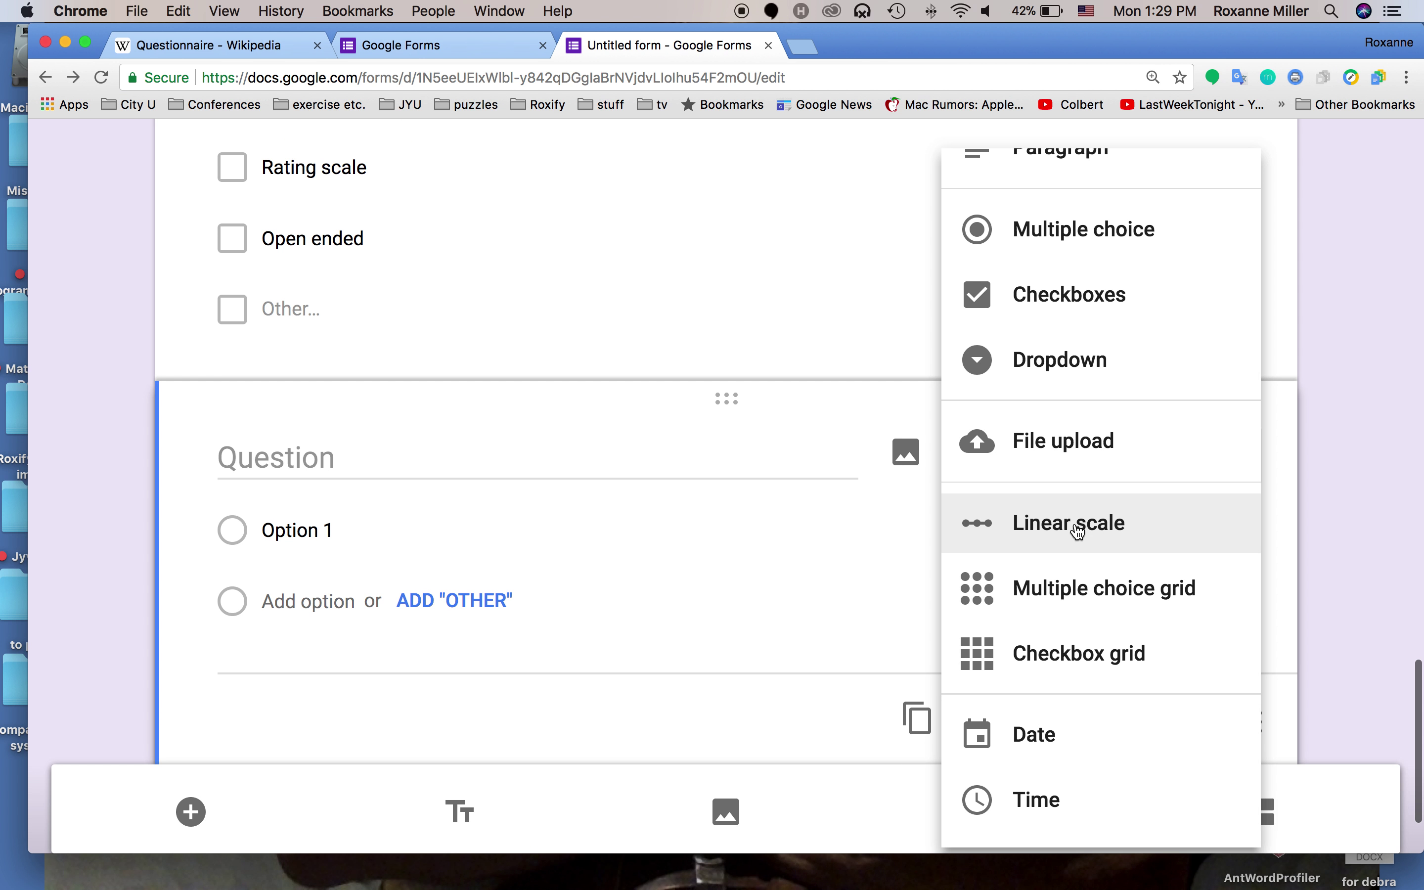
click(1080, 530)
Title the question 'Do you agree that Likert scale questions are easy to use?'
click(623, 463)
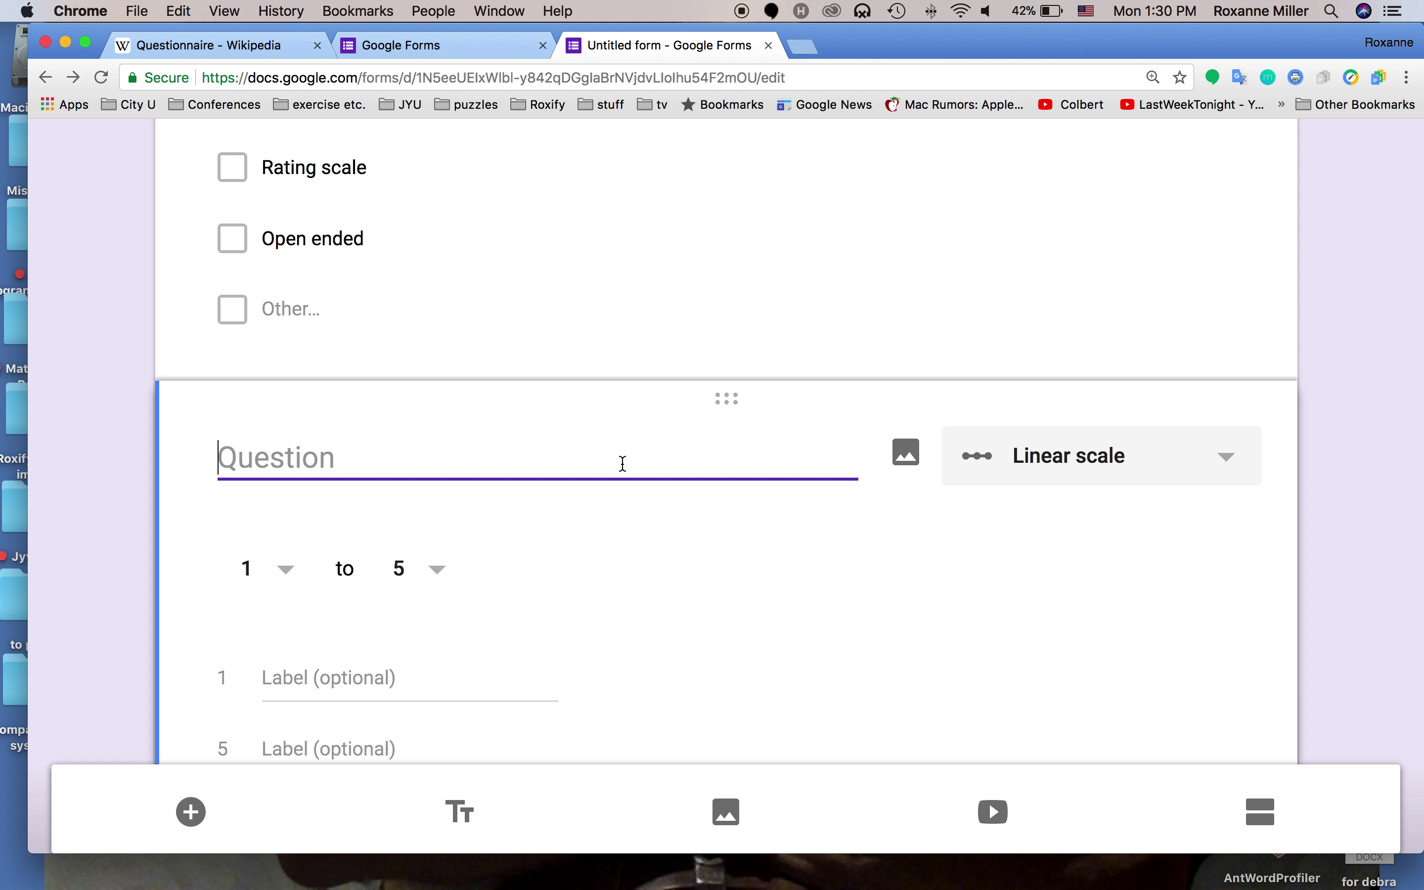
text(D)
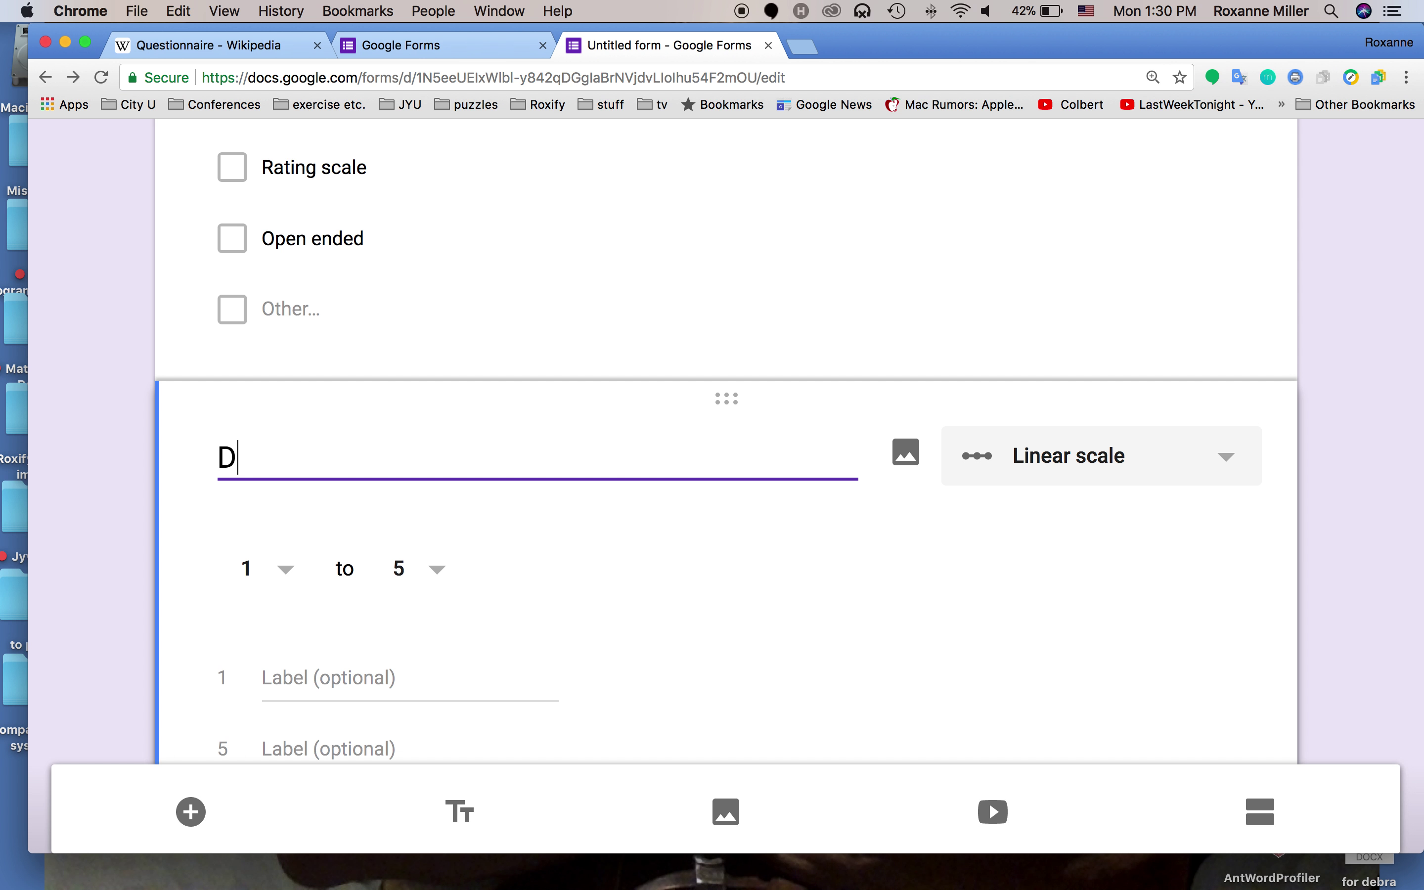
text(o you agree that Lik)
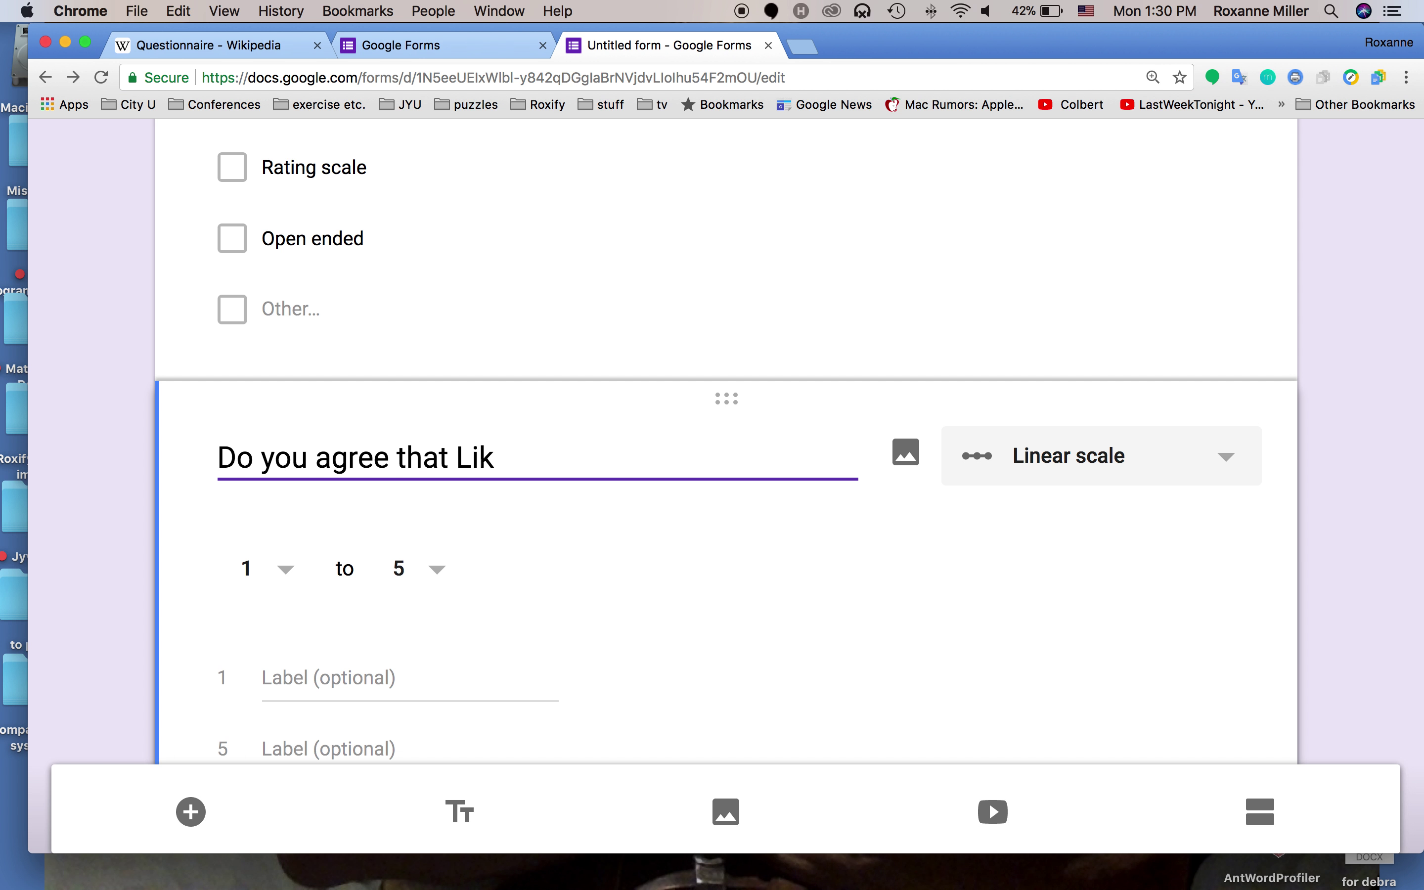
text(ert scale qustio)
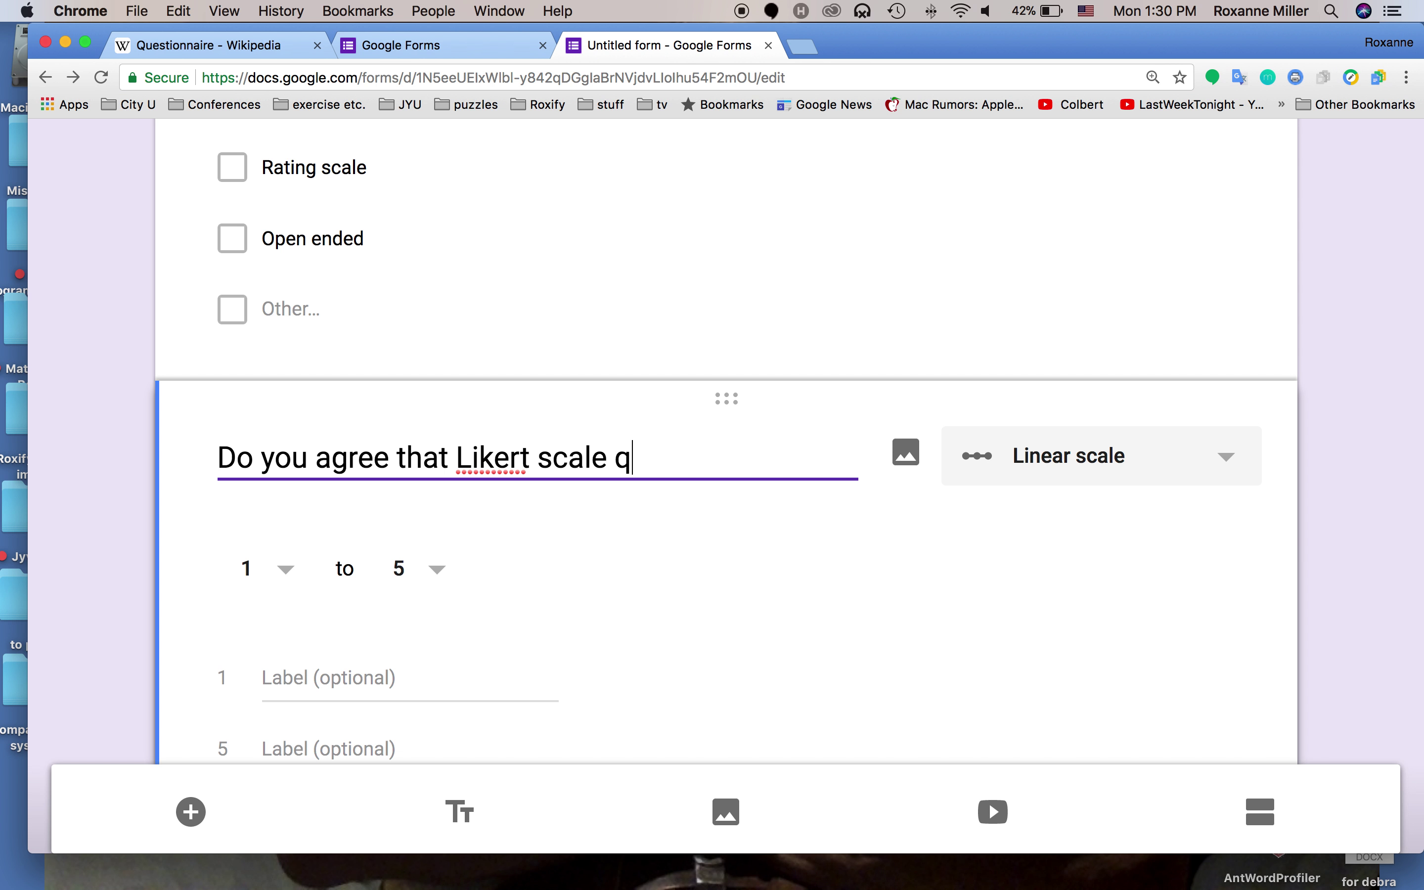
key(BackSpace)
key(BackSpace)
key(BackSpace)
key(BackSpace)
text(estions are )
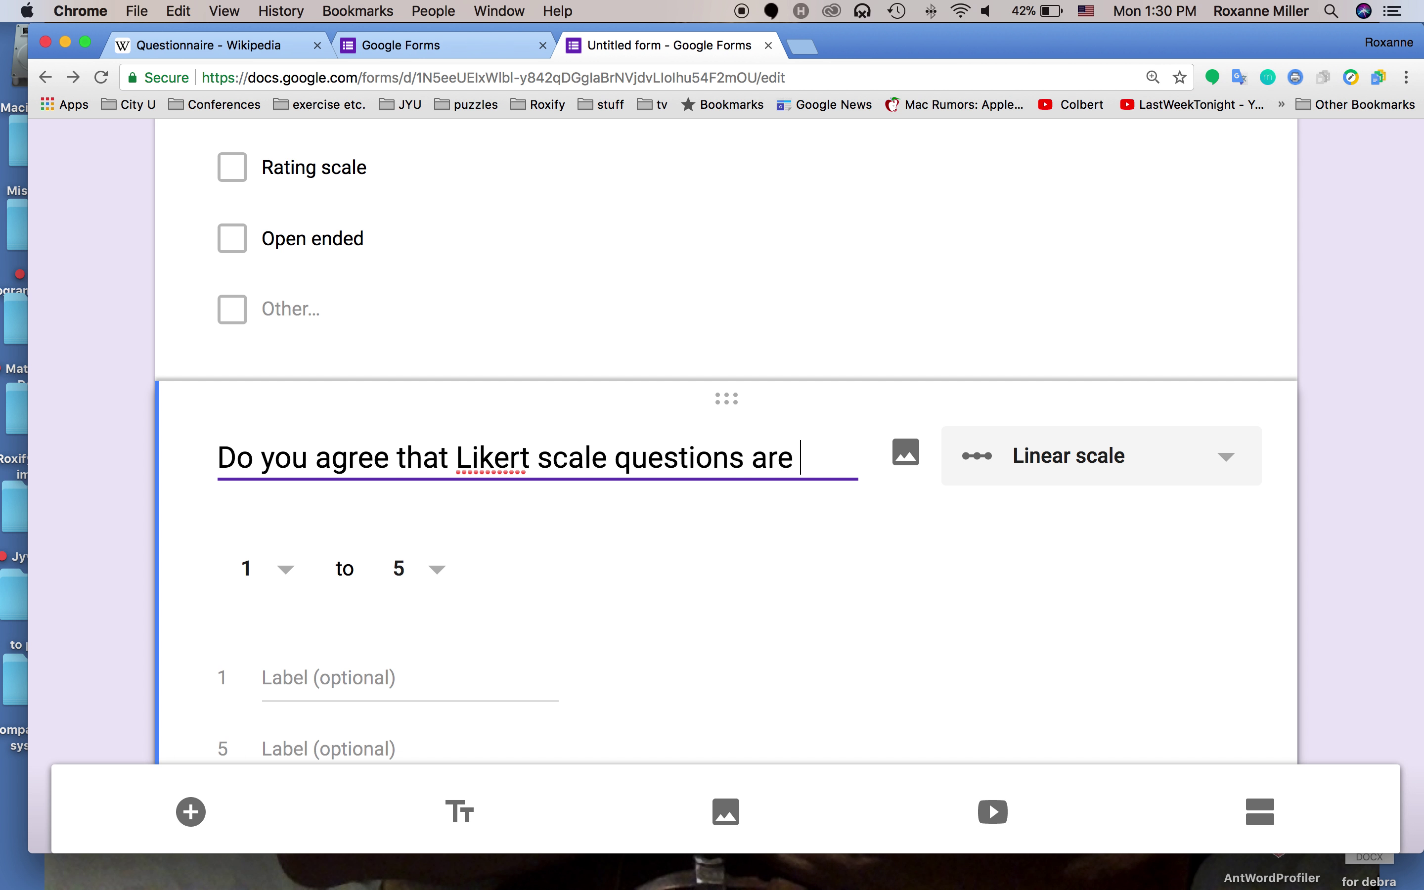
text(easy to use?)
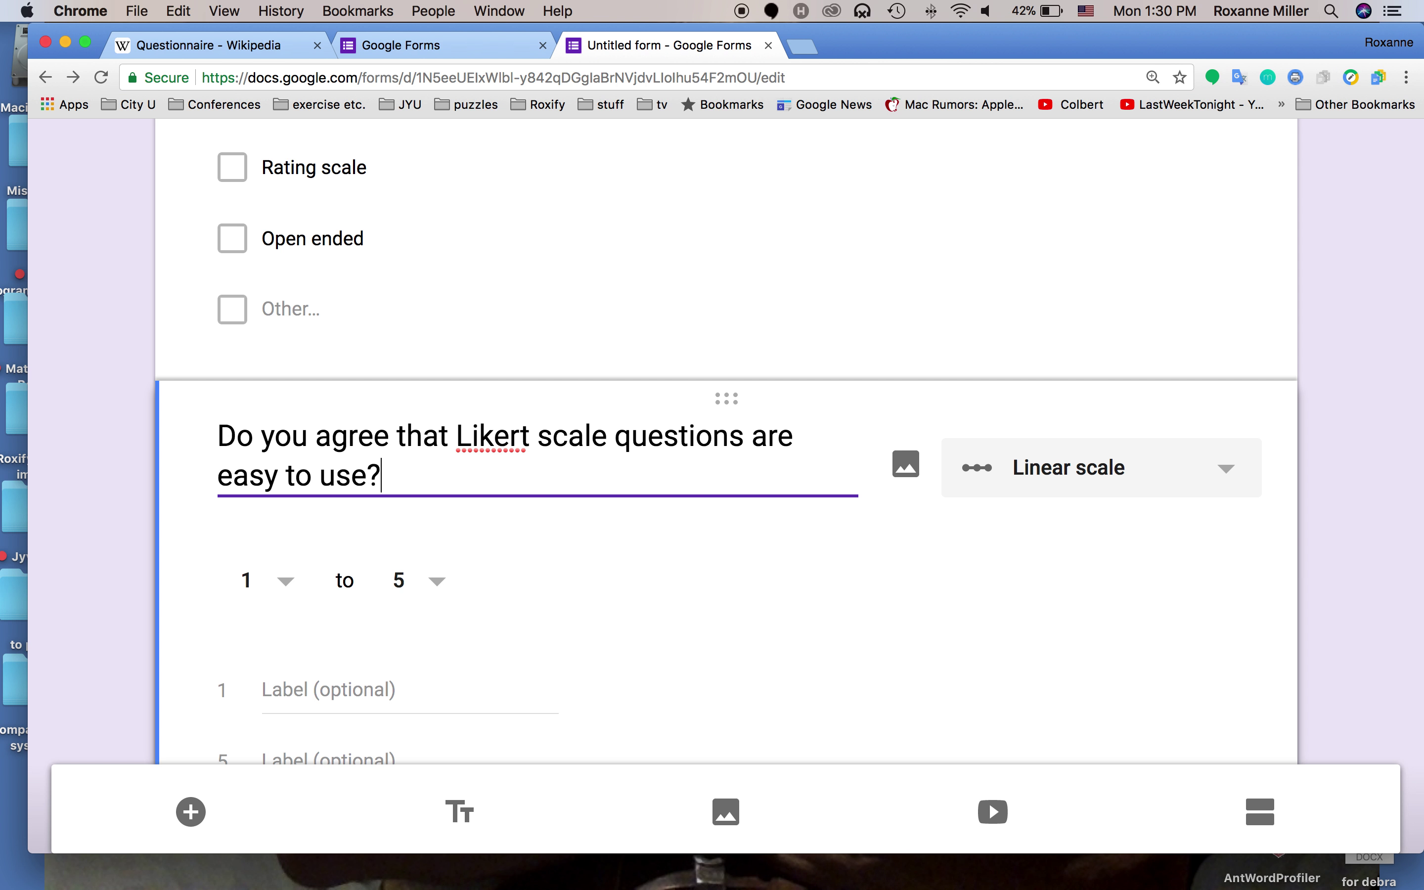
right_click(497, 436)
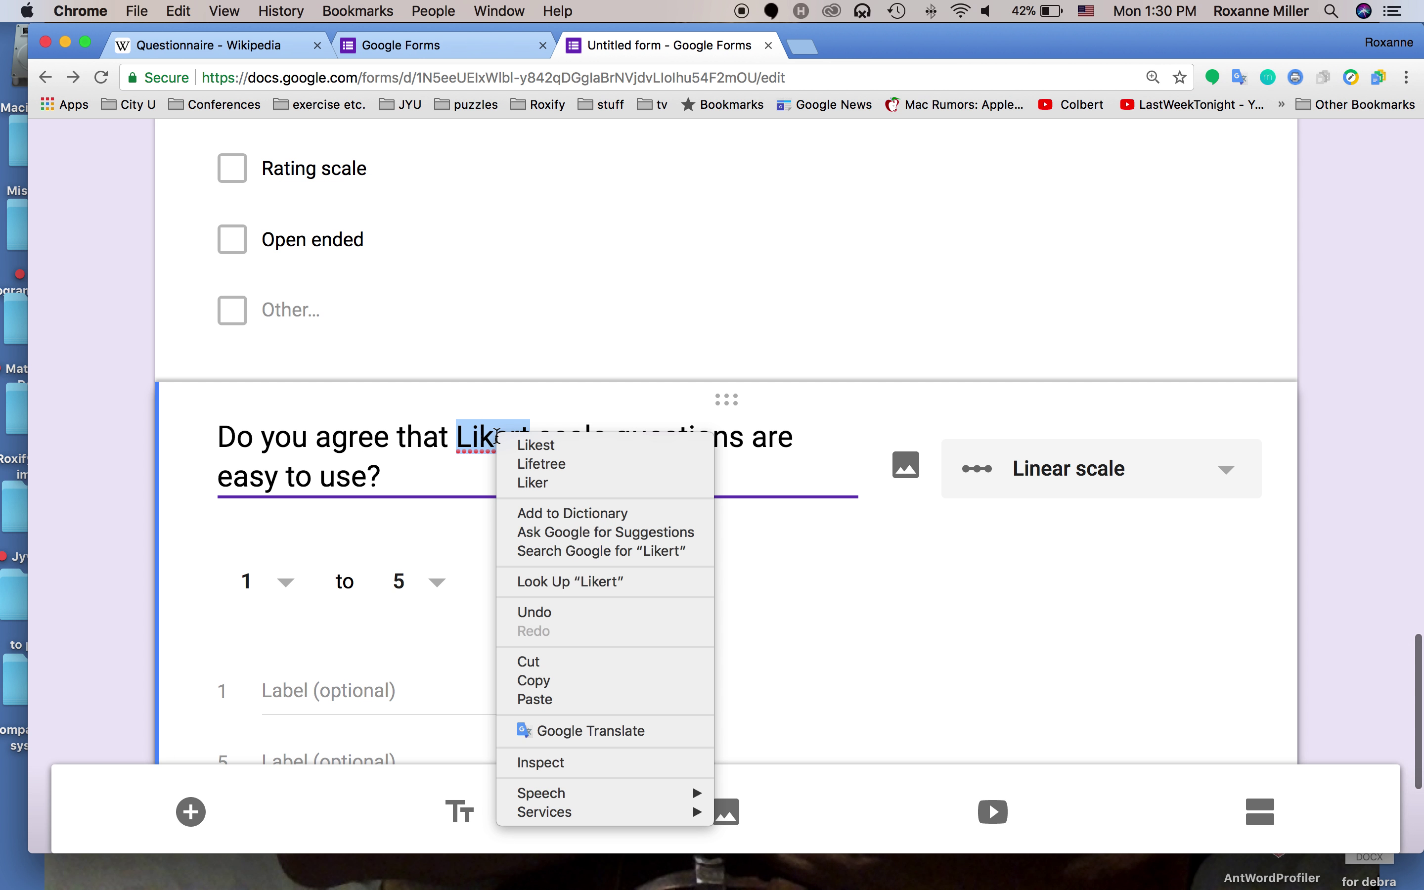
click(481, 465)
scroll(483, 466, up, 1)
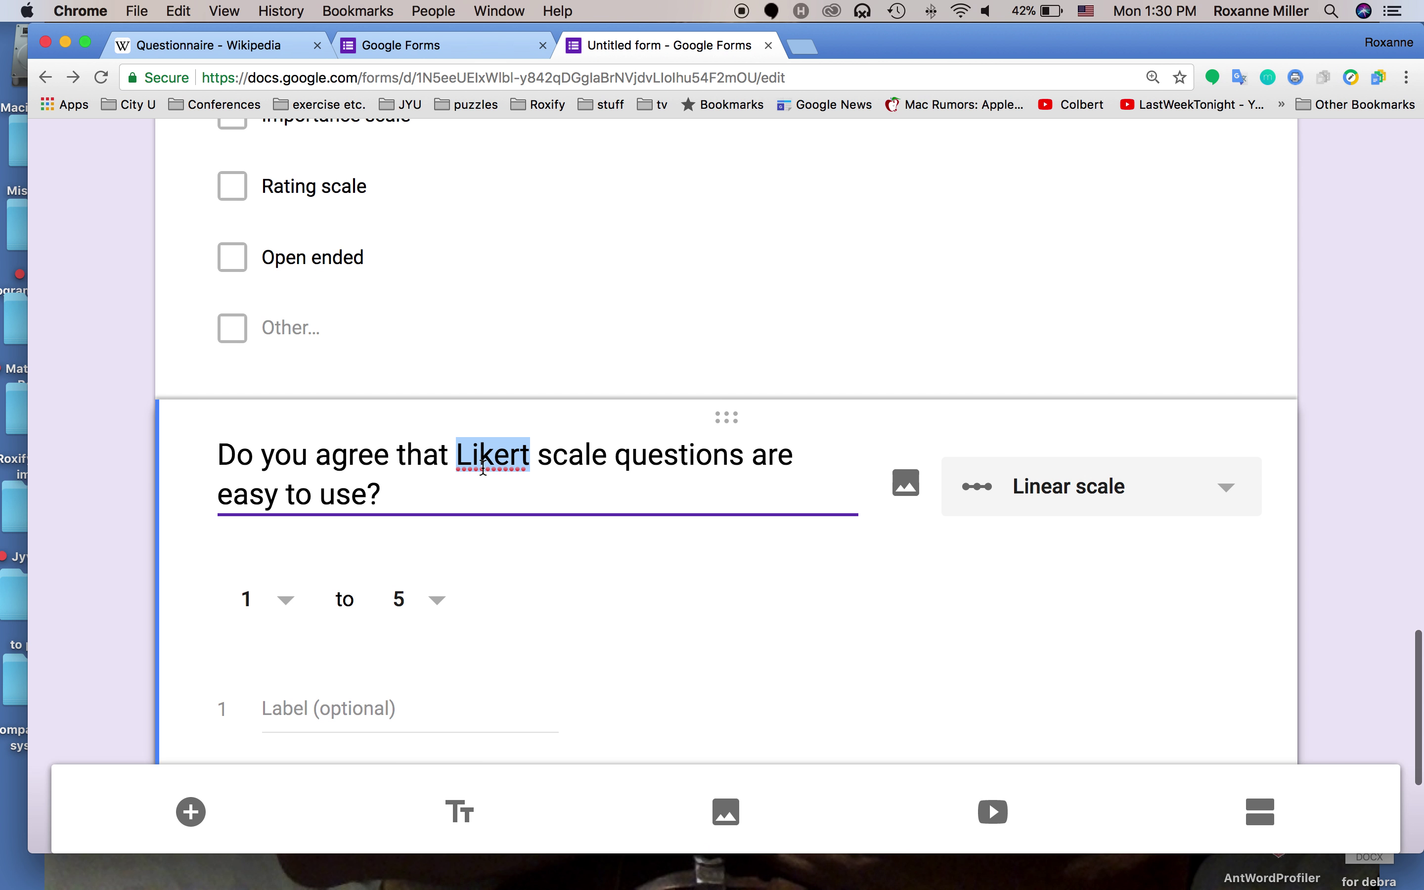
click(489, 480)
scroll(555, 523, down, 5)
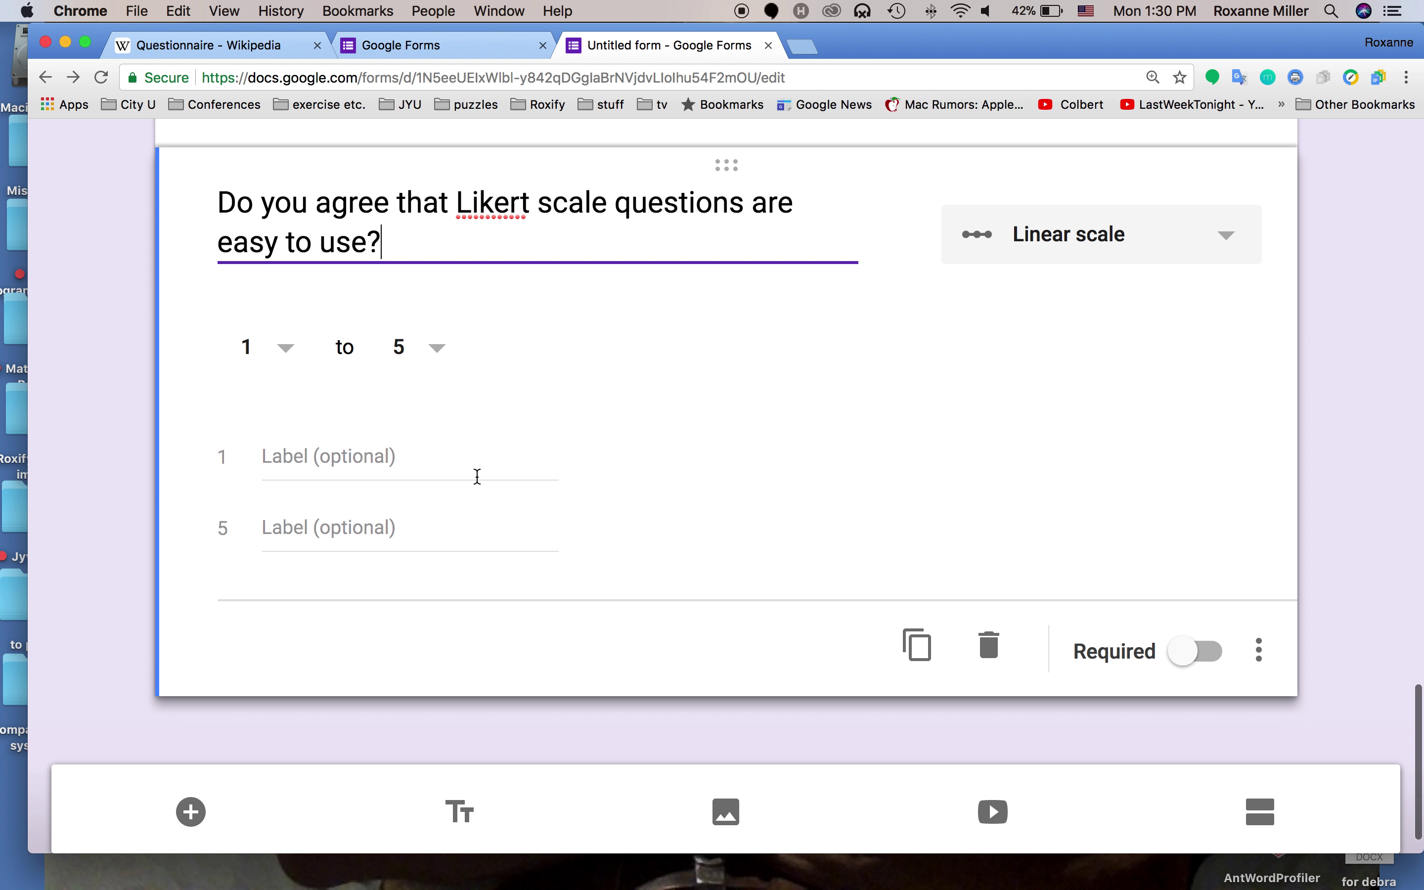
Label the scale ends 'Very difficult' and 'Very easy'
click(303, 450)
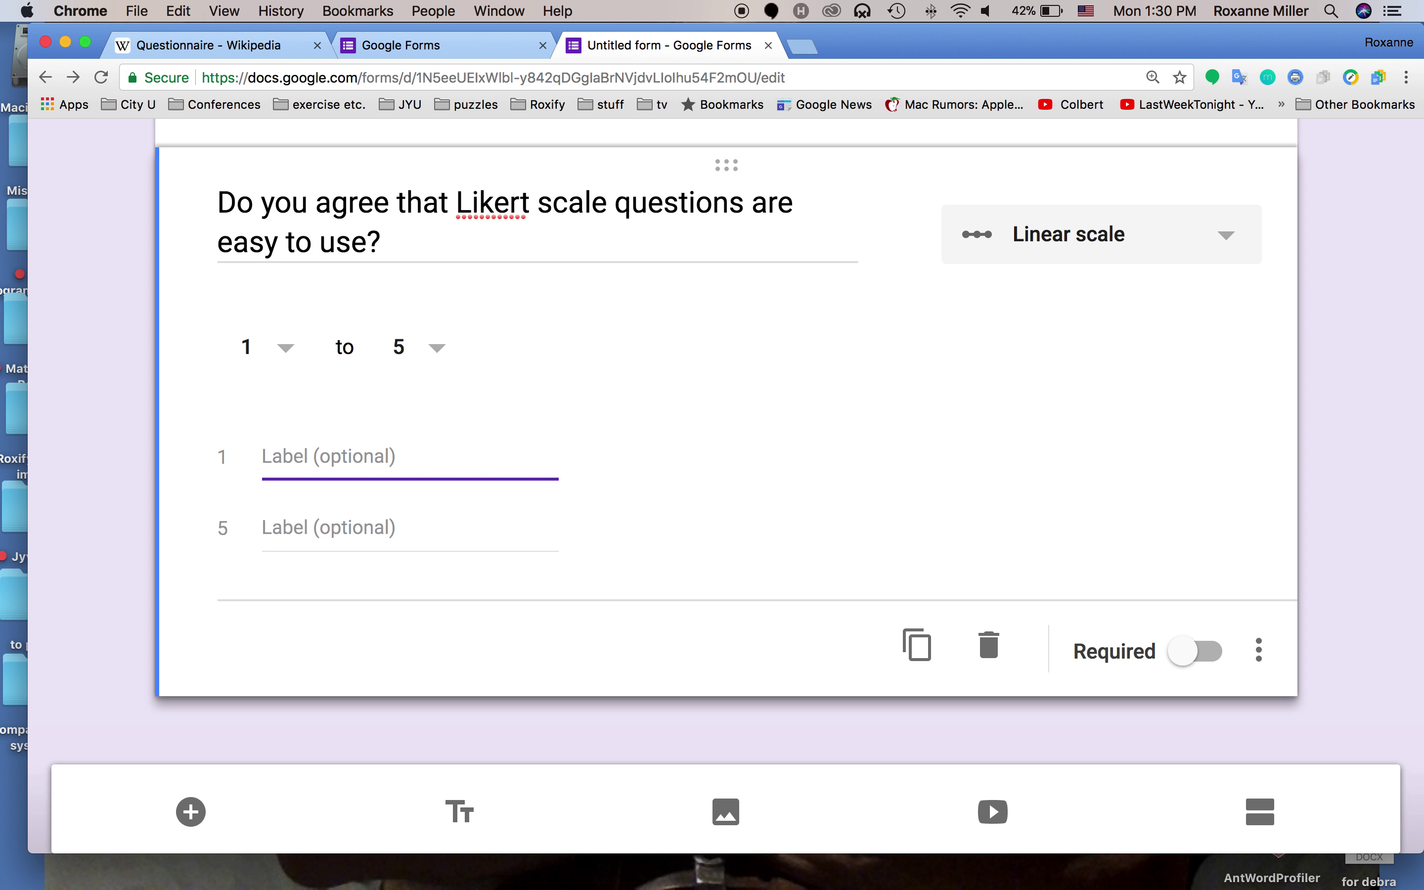
text(Very difficul)
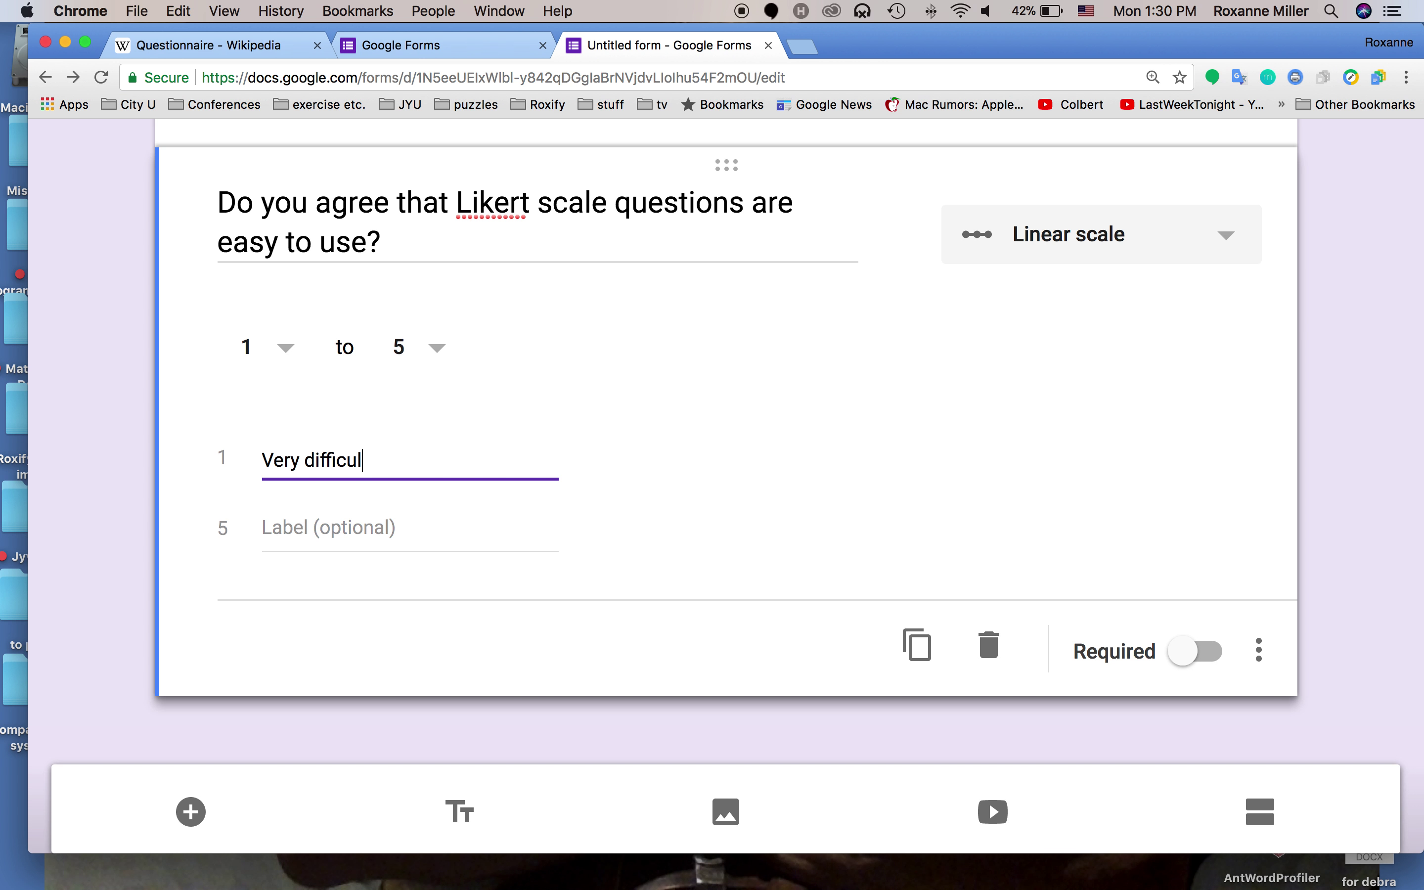
text(t)
click(303, 517)
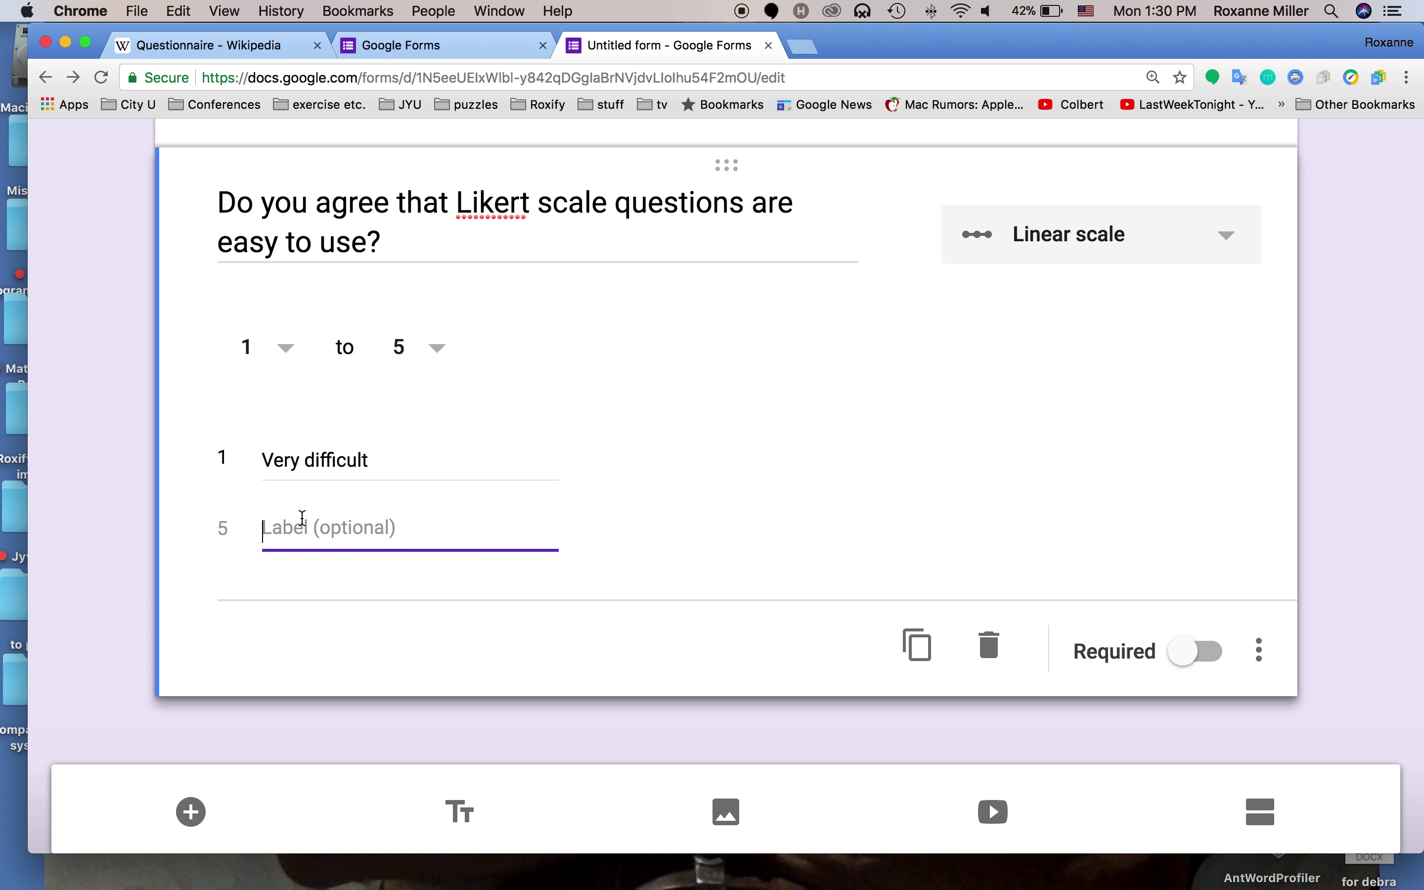
text(Very ea)
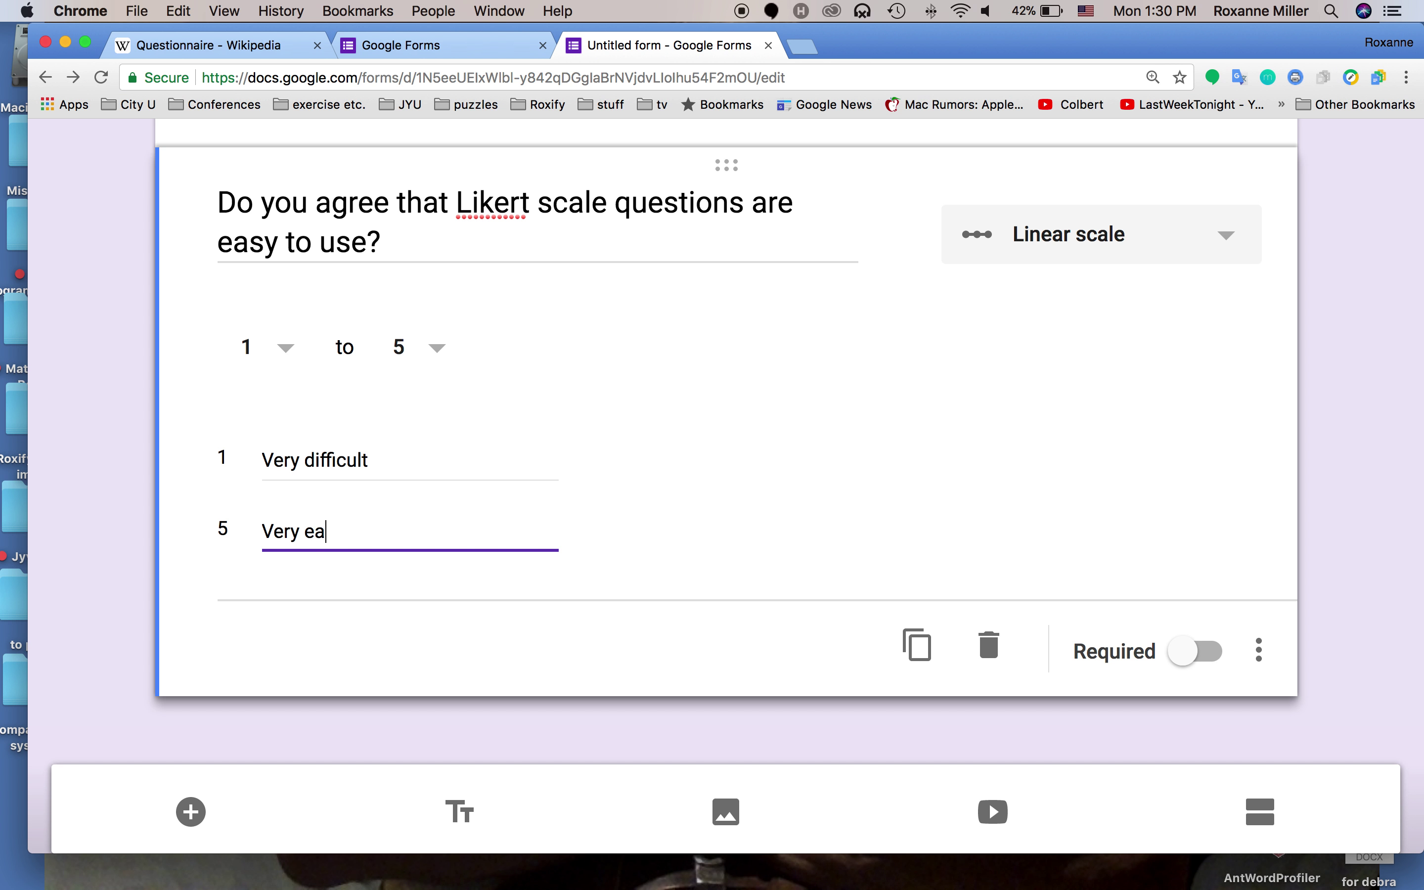
text(sy)
Extend the scale to 1–6, make it required, and add a new question below
click(409, 348)
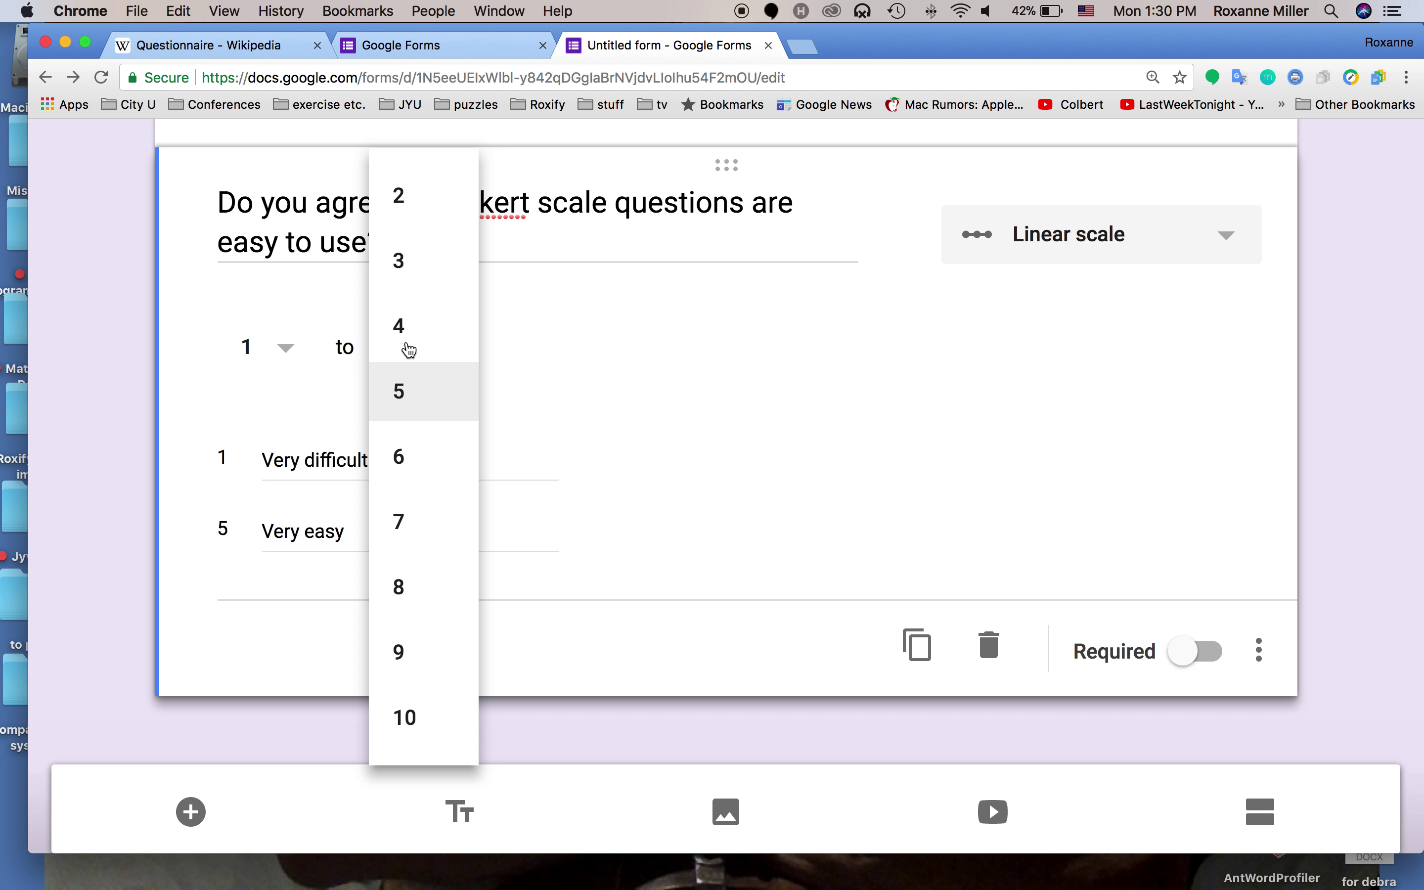
scroll(409, 351, up, 2)
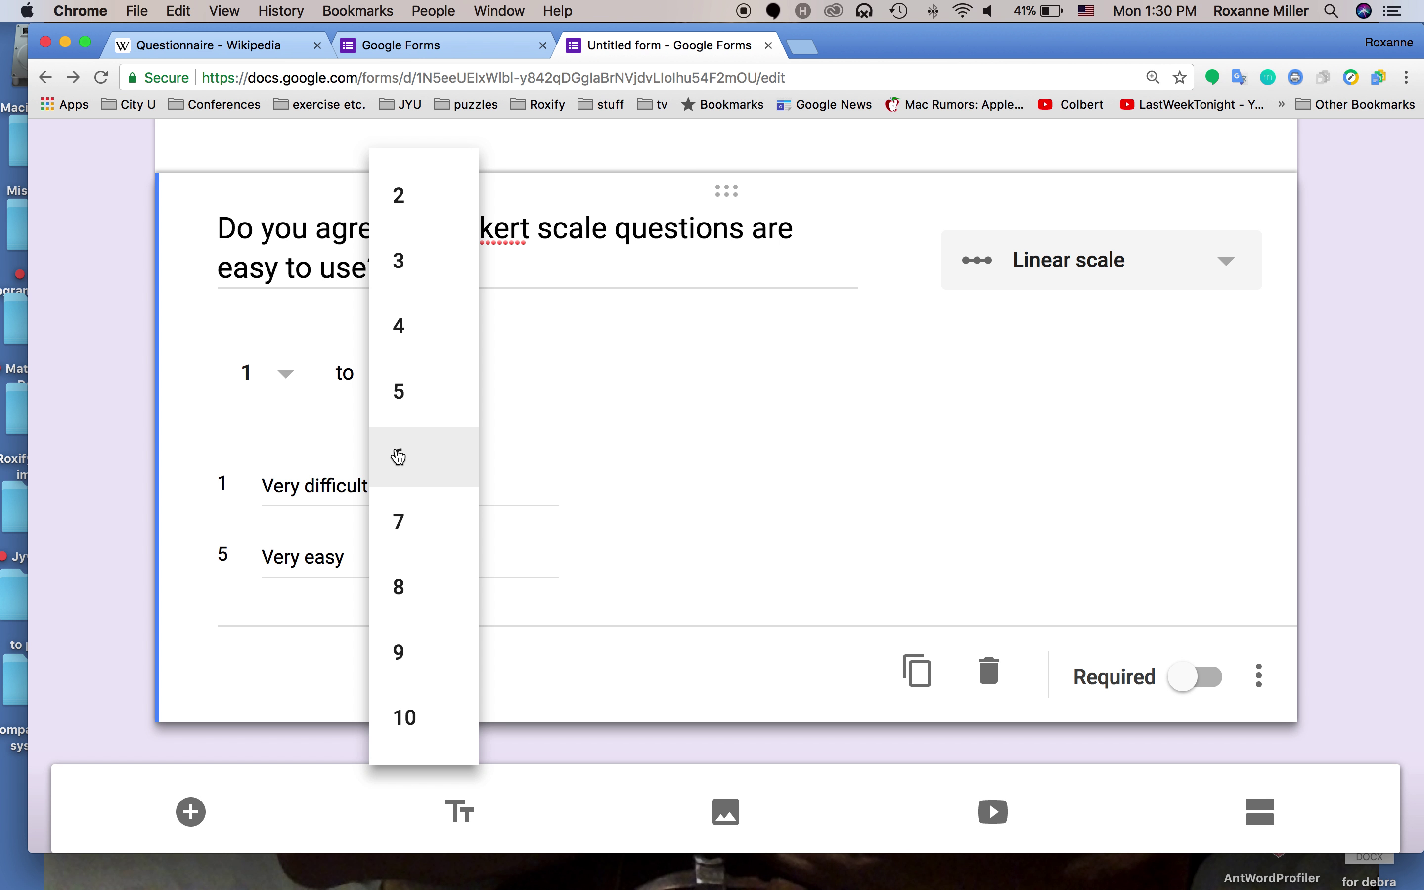
click(399, 457)
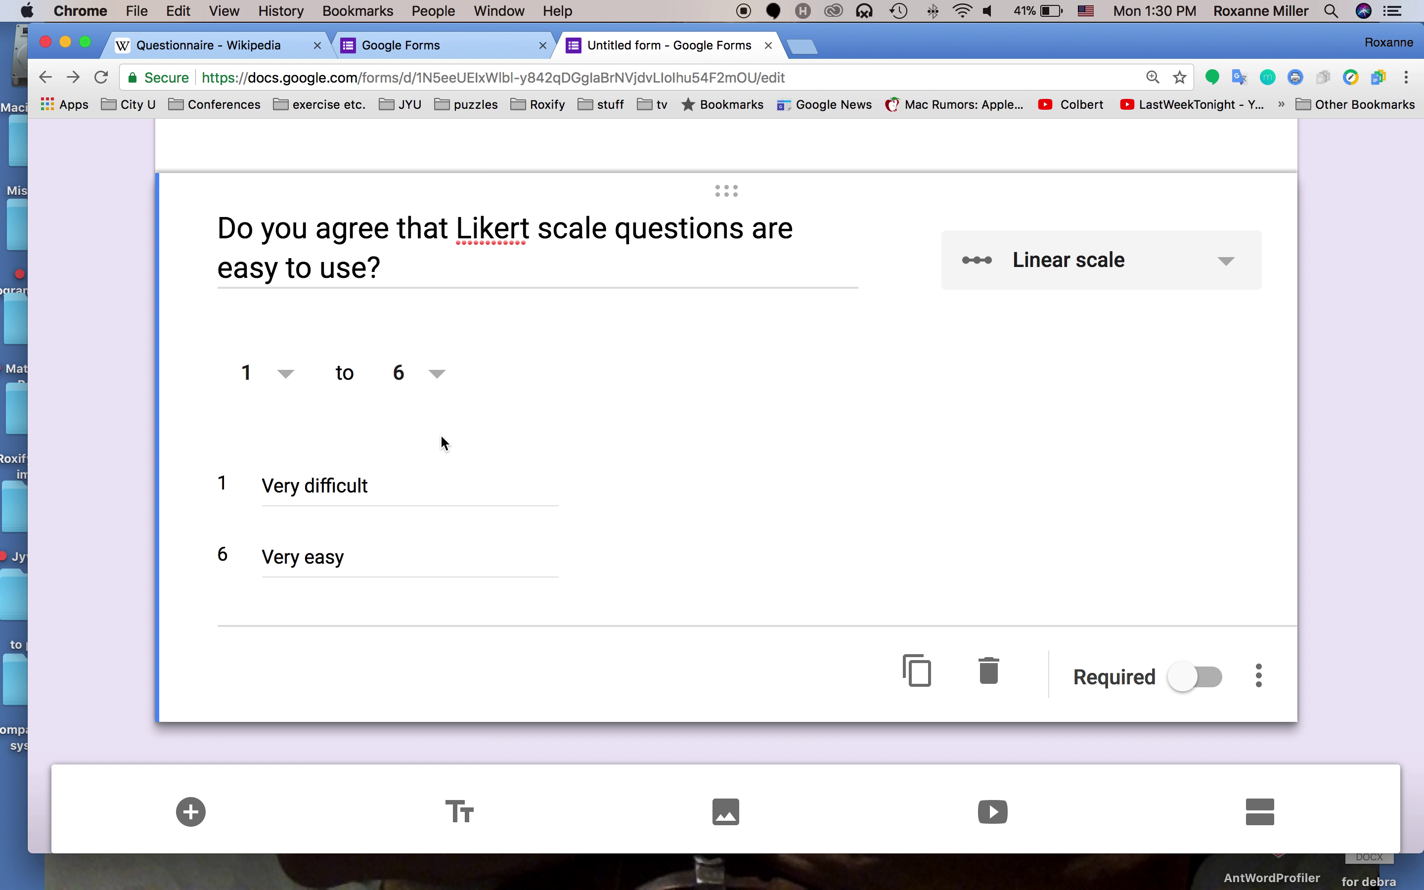
click(1201, 680)
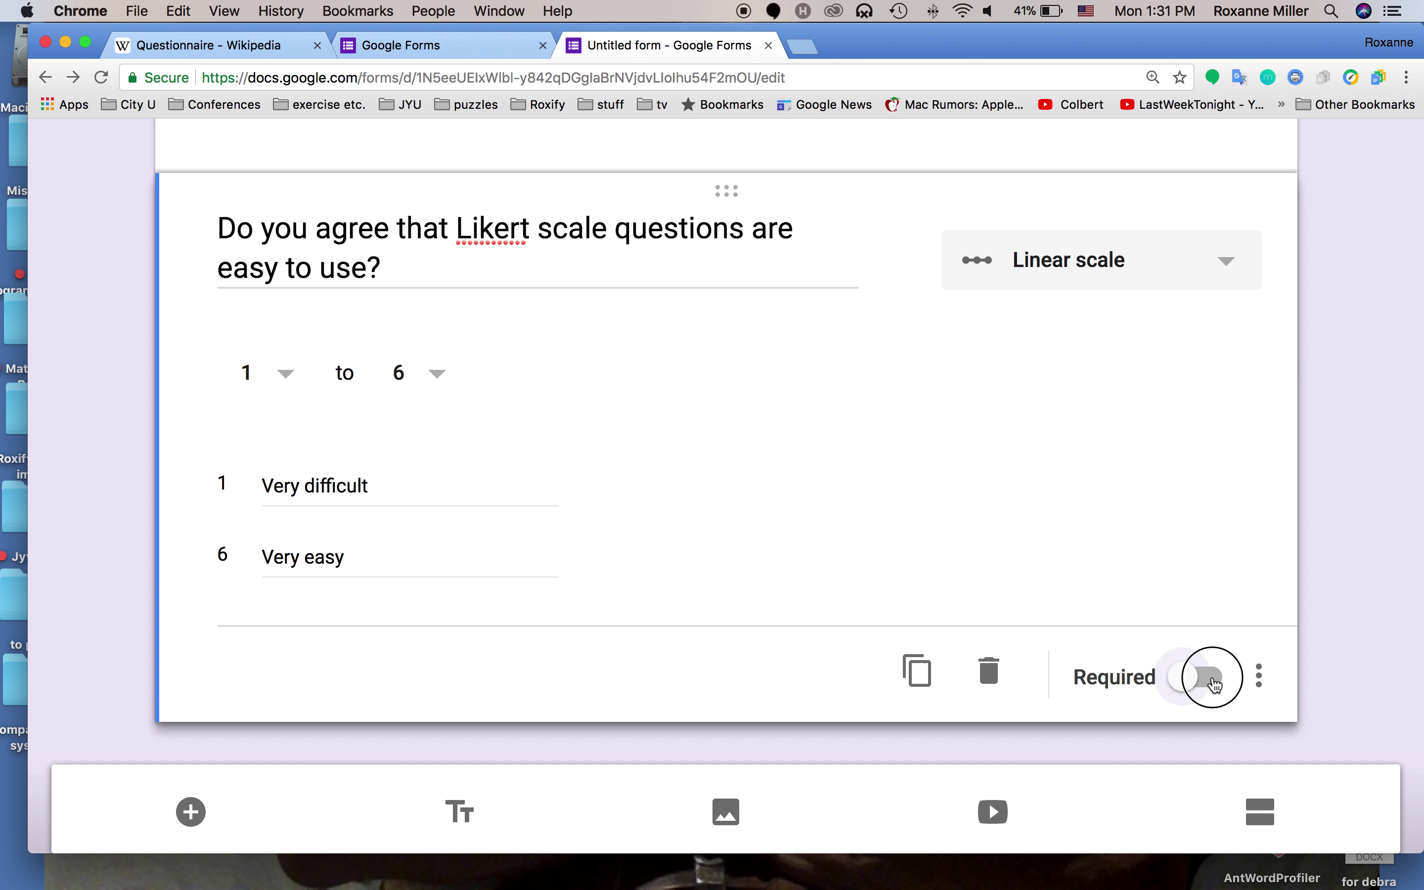
click(191, 812)
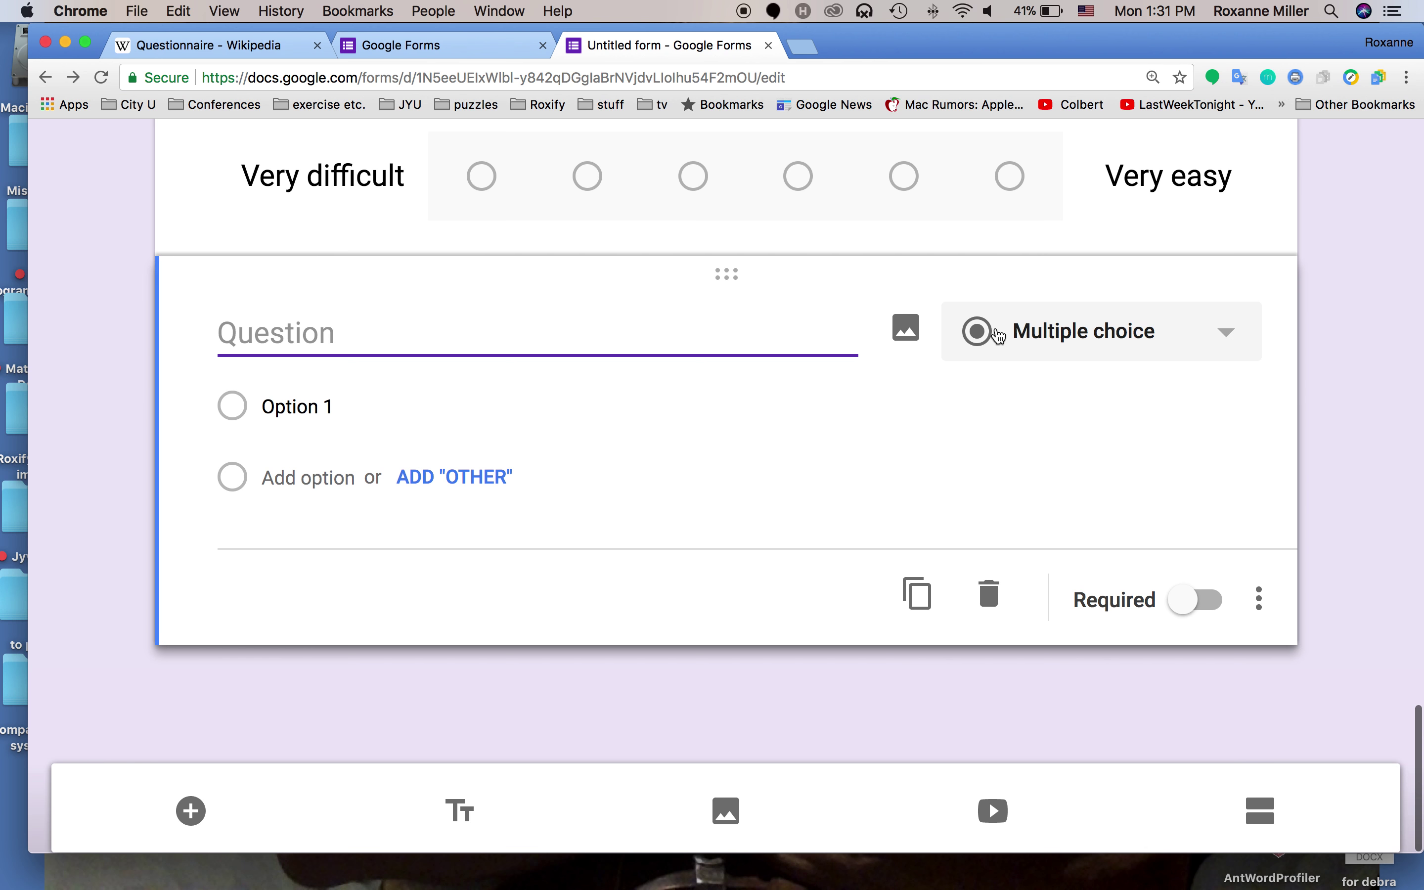
click(1032, 328)
Make the new question a multiple choice grid titled 'Use of Surveys'
scroll(1081, 586, down, 2)
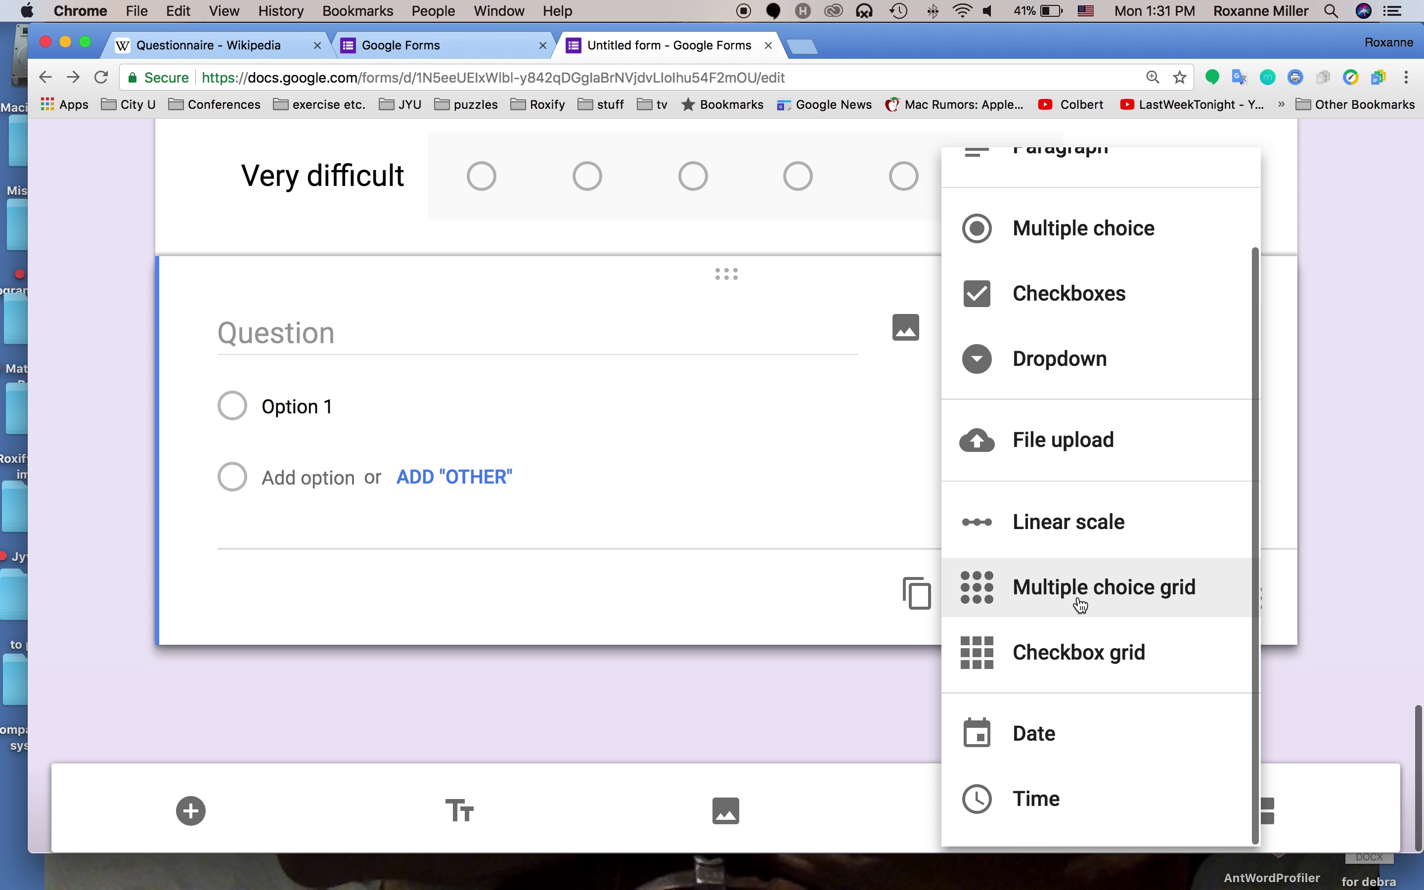
click(1054, 590)
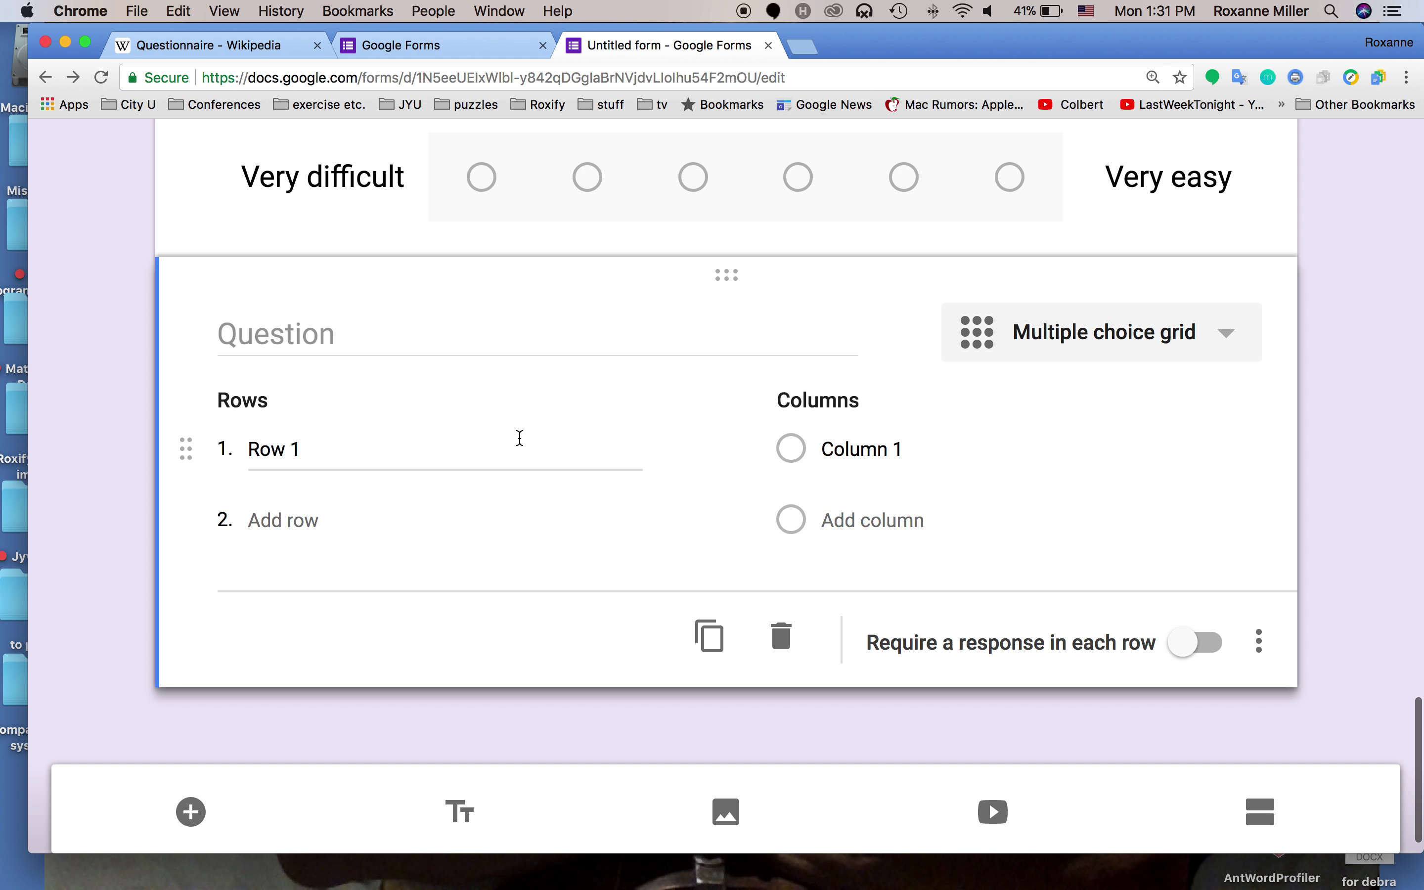
click(381, 333)
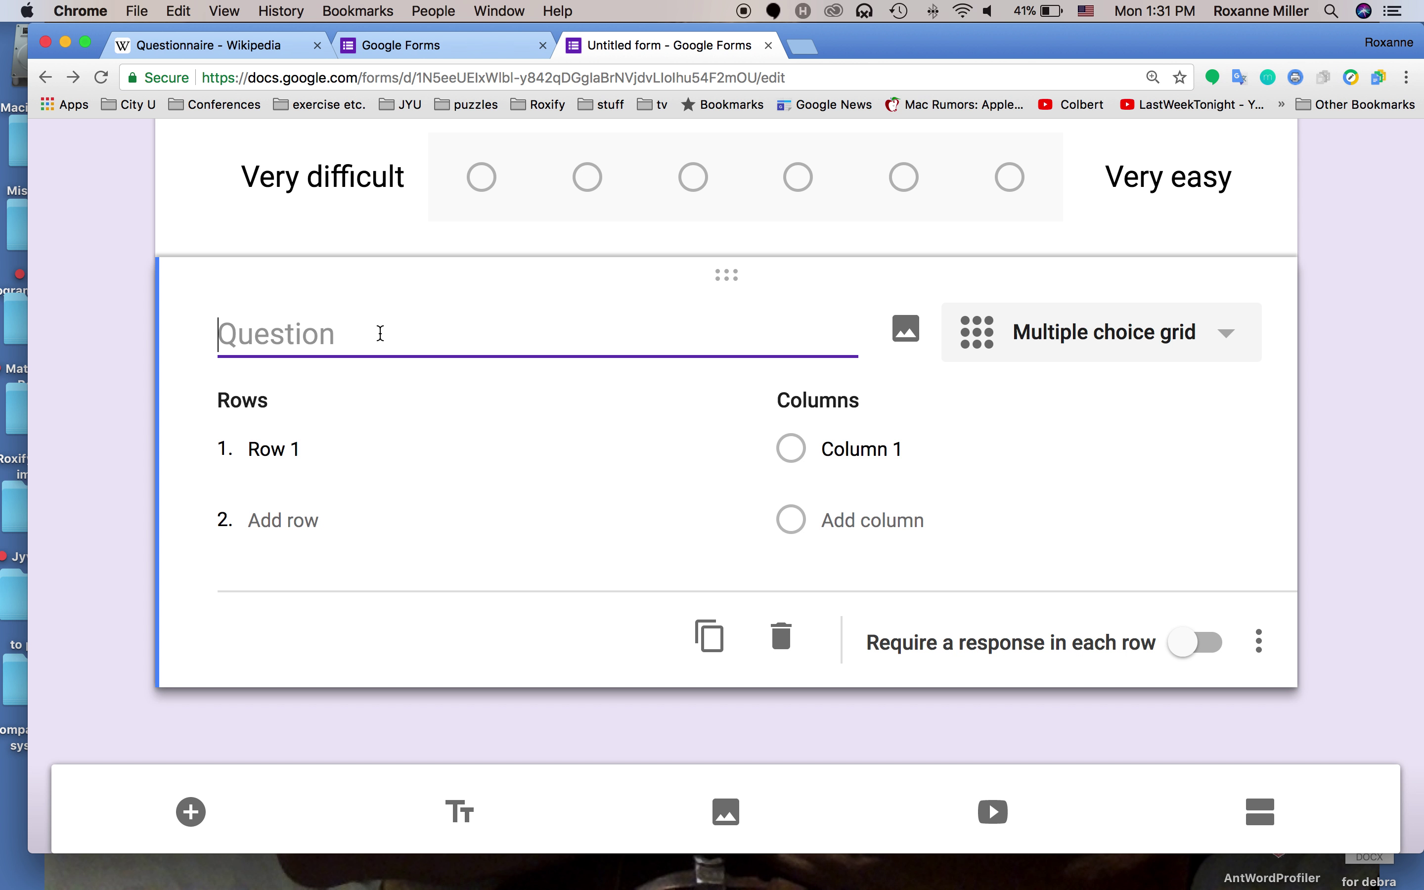
text(How)
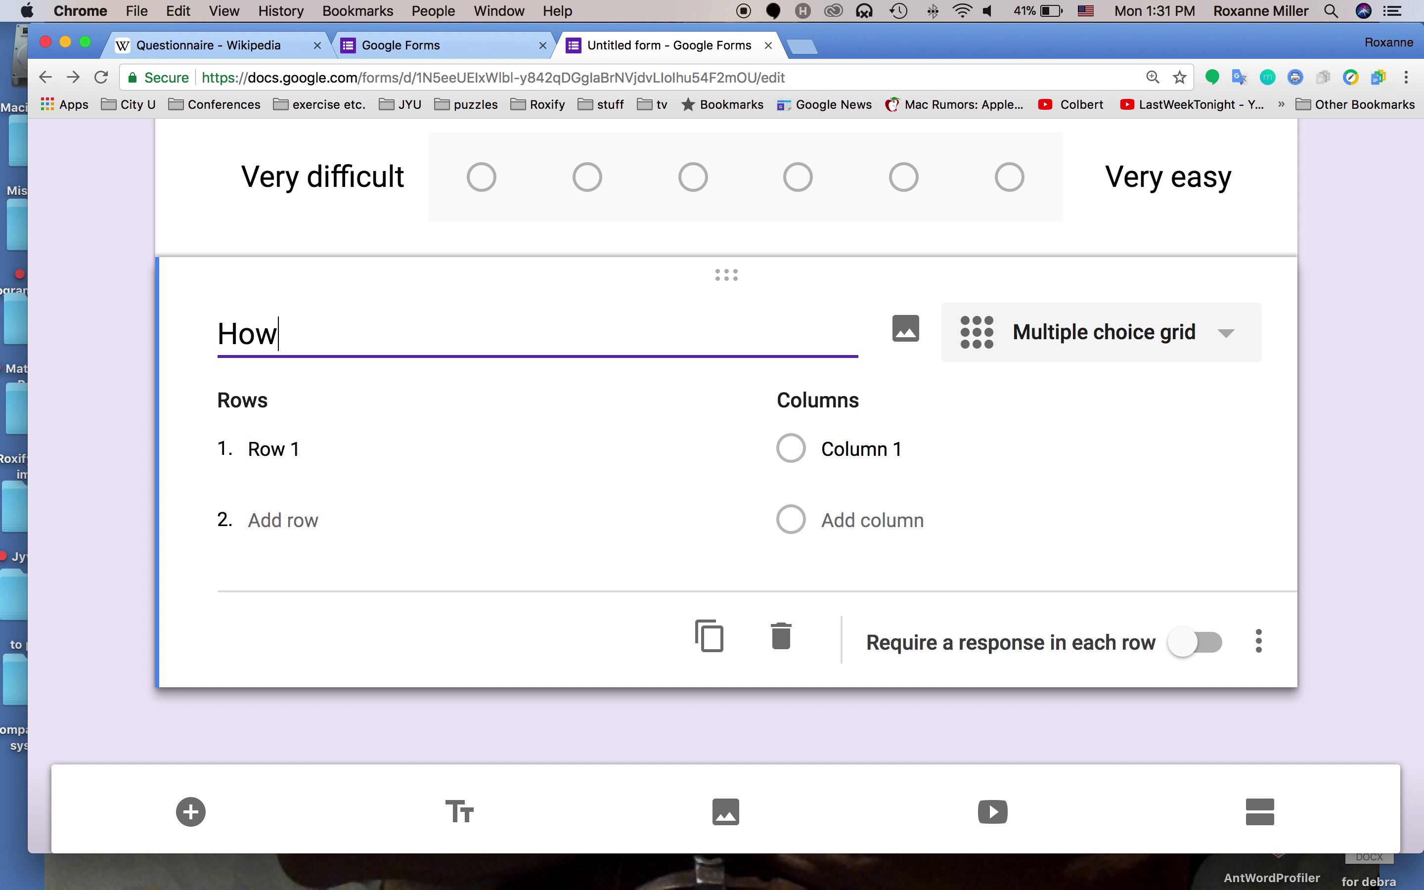
text( often do you )
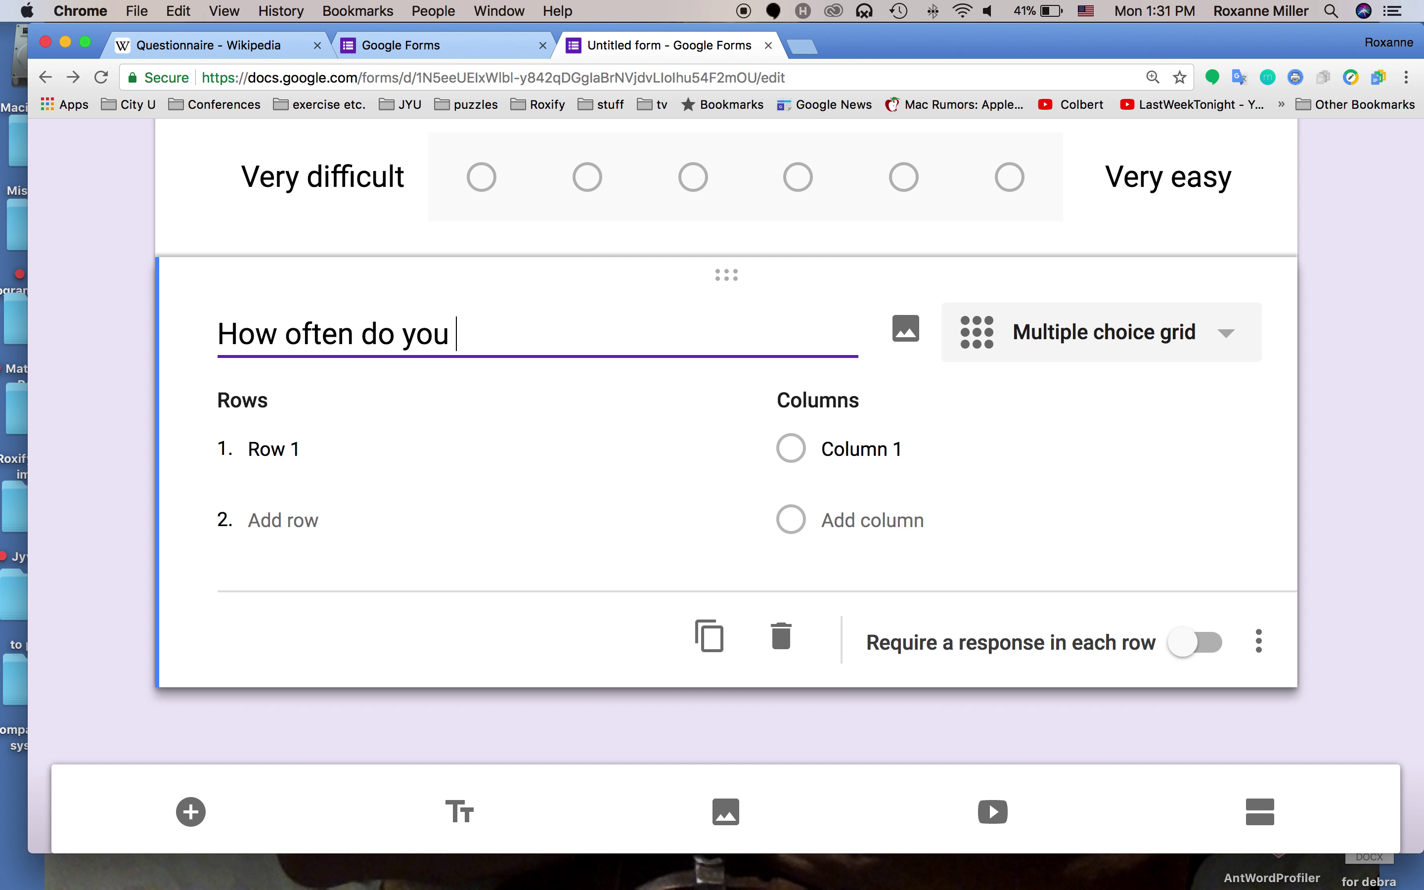
text(use surveys)
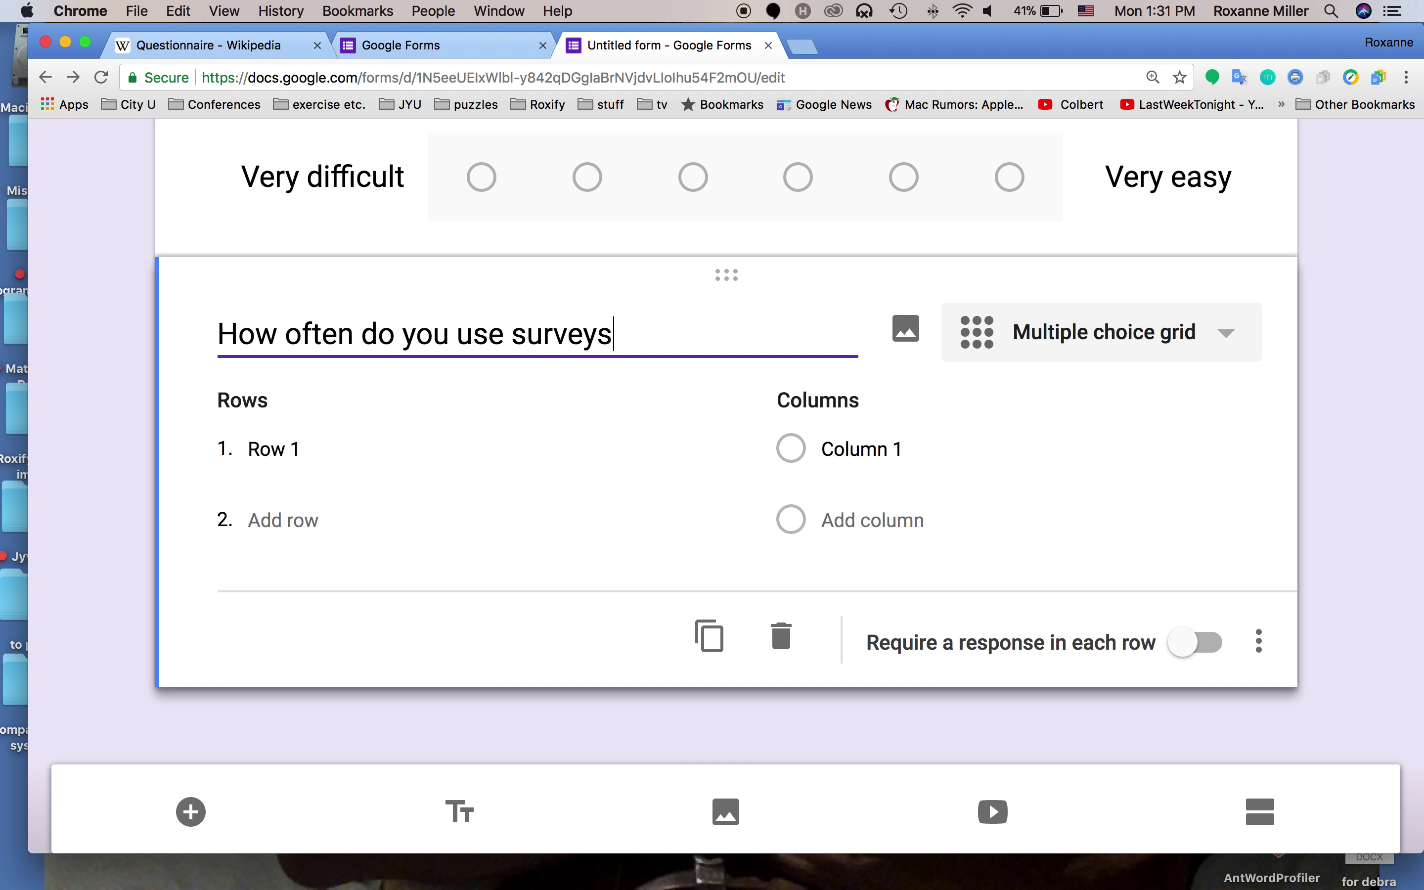
key(BackSpace)
key(BackSpace)
key(BackSpace)
key(BackSpace)
key(BackSpace)
key(BackSpace)
key(BackSpace)
key(BackSpace)
key(BackSpace)
key(BackSpace)
key(BackSpace)
key(BackSpace)
key(BackSpace)
key(BackSpace)
key(BackSpace)
key(BackSpace)
key(BackSpace)
key(BackSpace)
key(BackSpace)
key(BackSpace)
key(BackSpace)
key(BackSpace)
key(BackSpace)
key(BackSpace)
key(BackSpace)
key(BackSpace)
key(BackSpace)
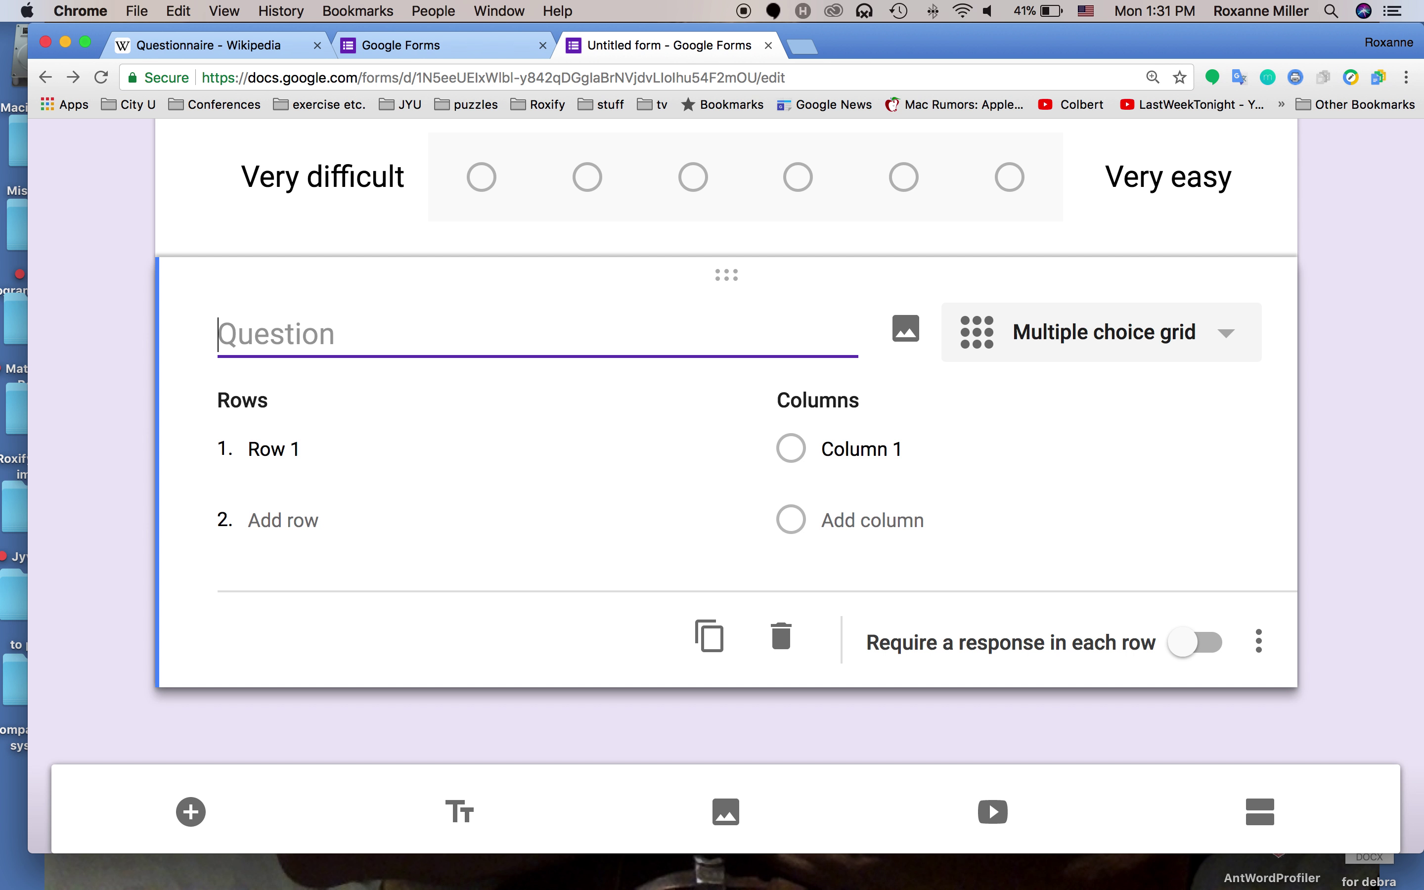
text(Use of Sur)
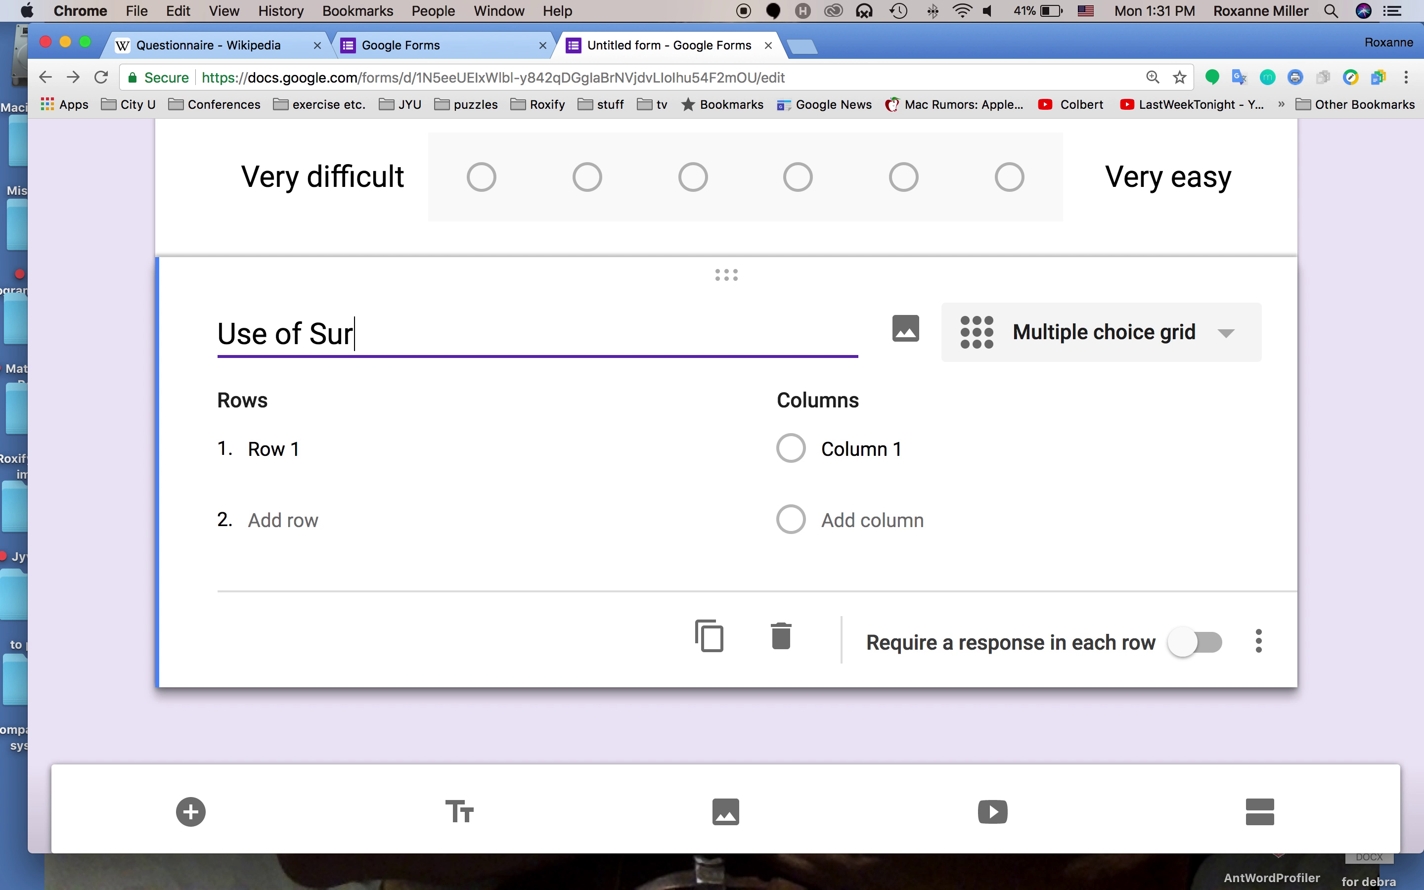
text(veys)
click(292, 442)
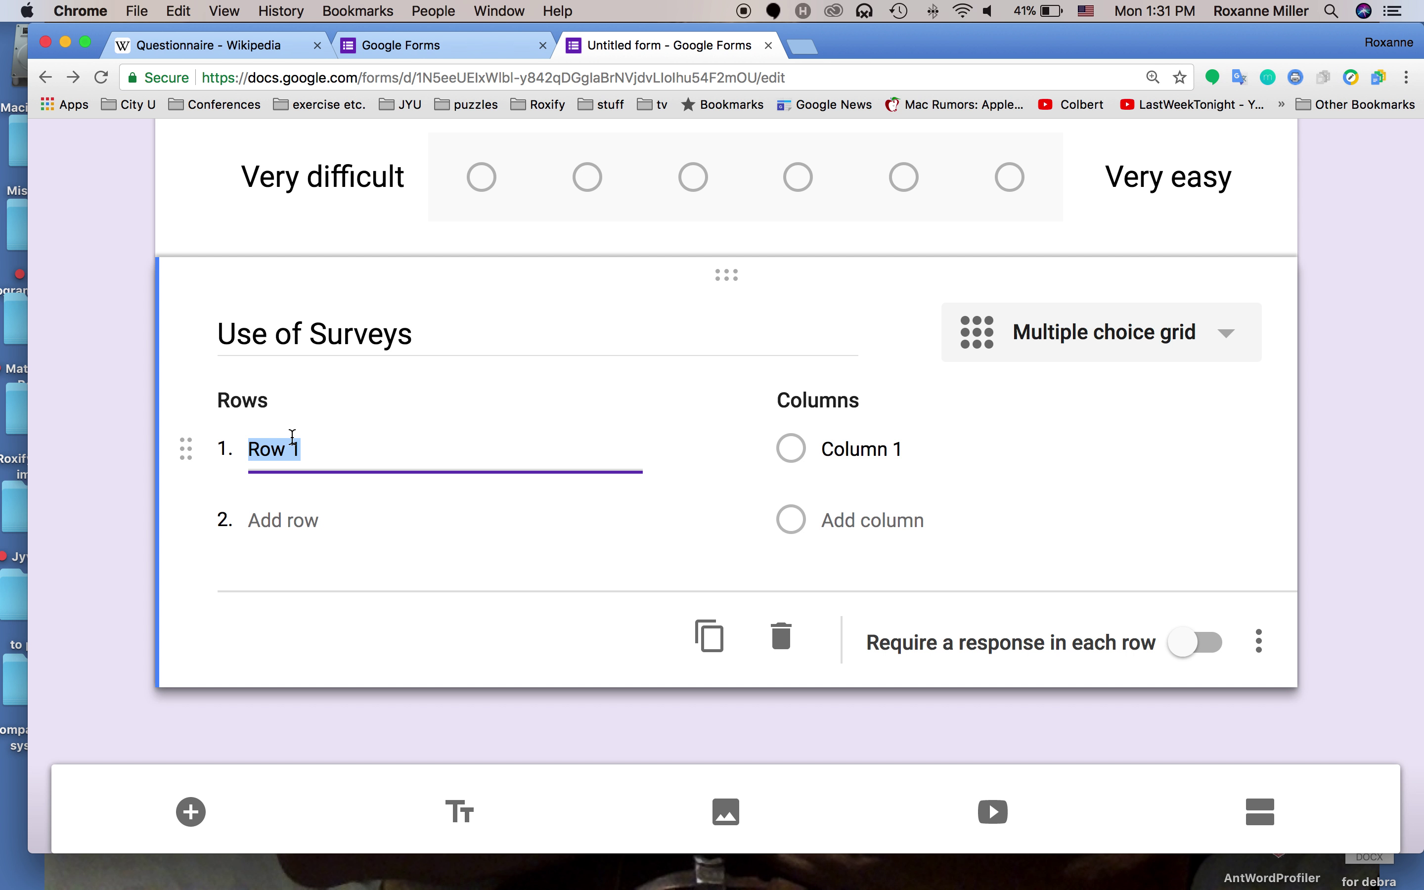
Name the grid rows 'purpose' and 'frequency'
text(pr)
text(rpose)
key(Return)
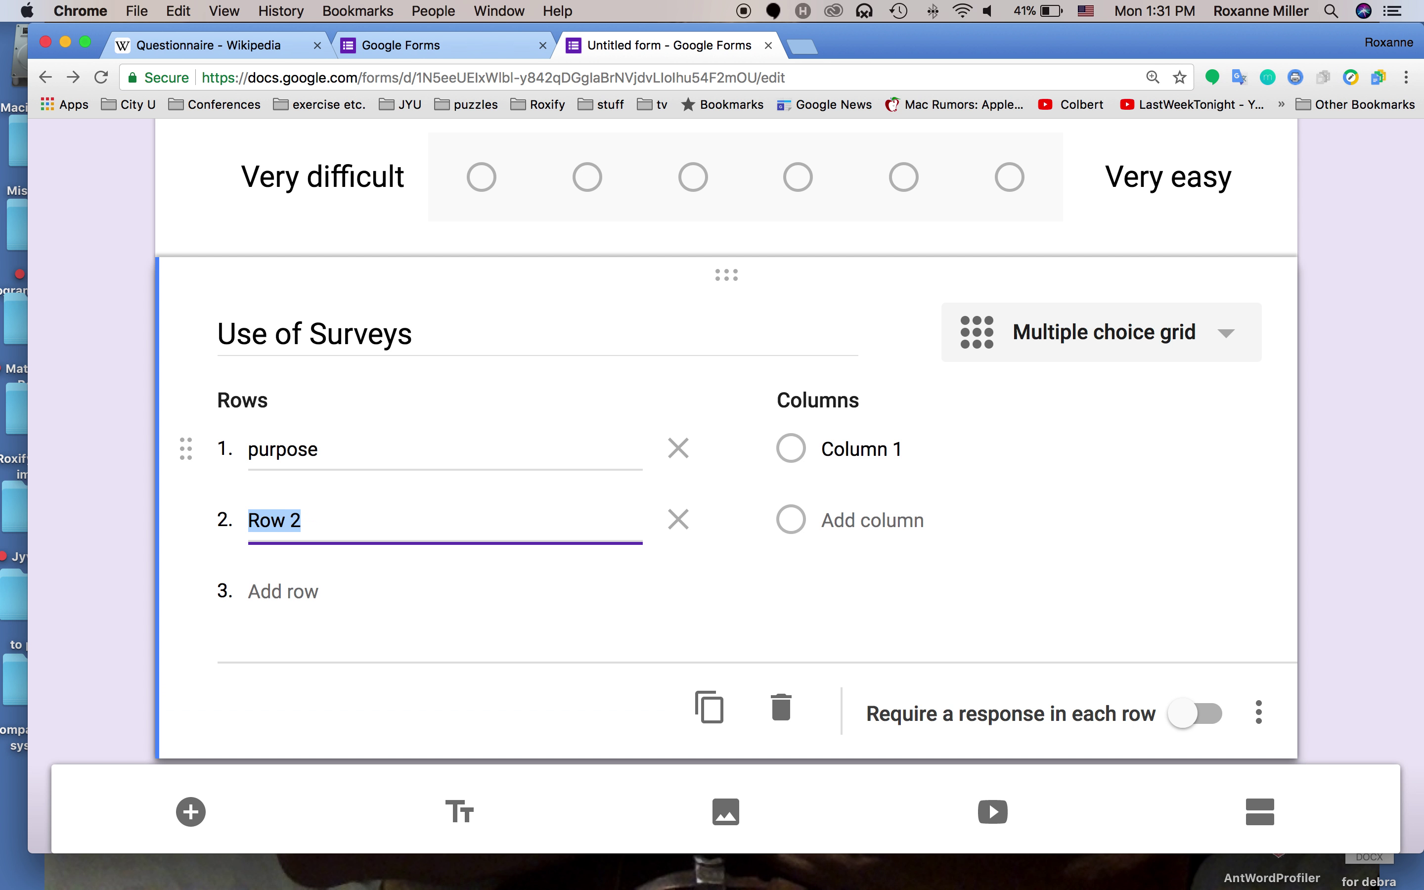
text(frequency)
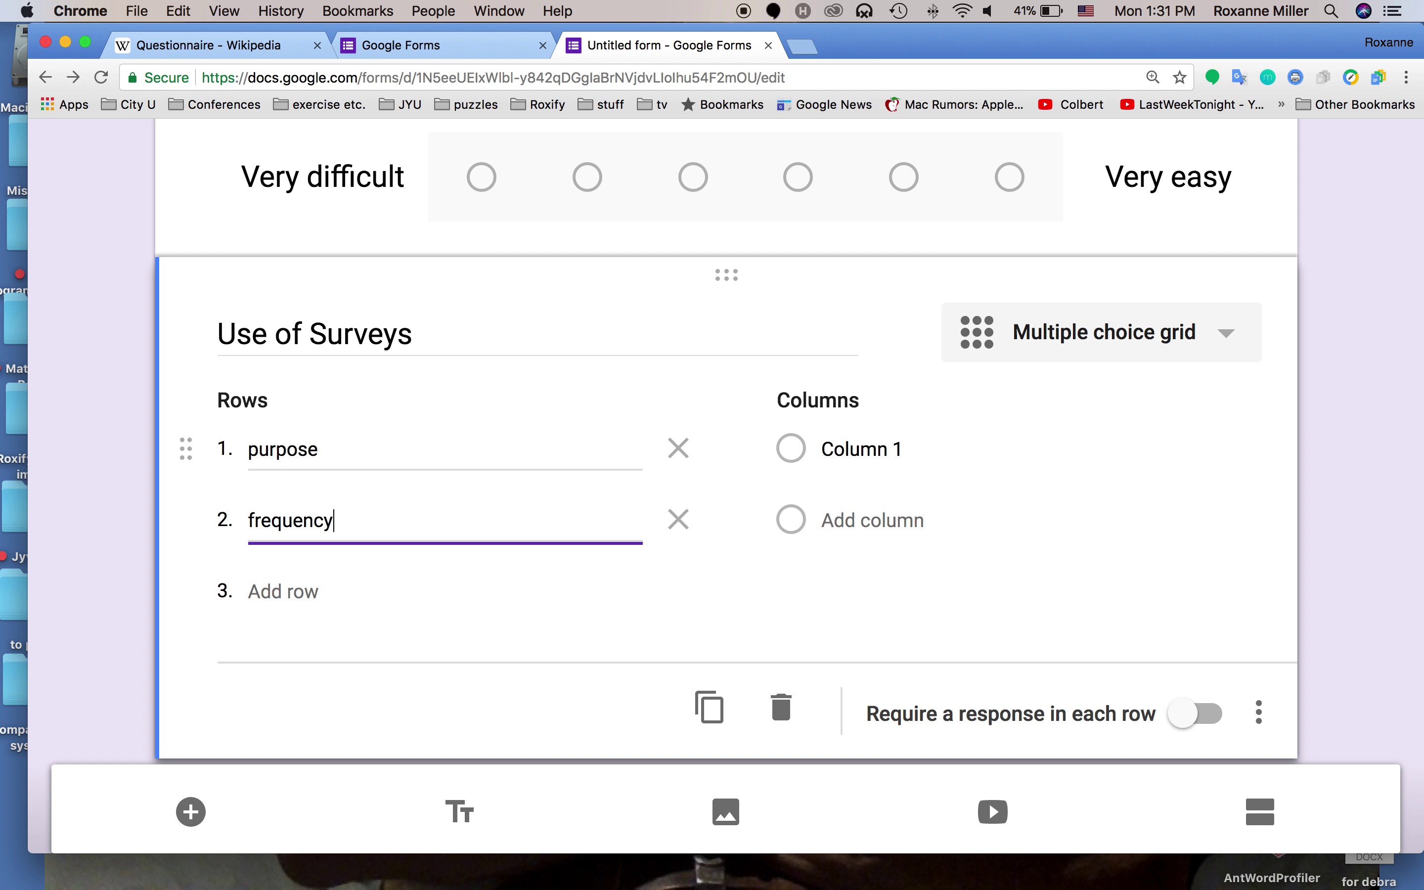
Add grid columns teaching, learning, work and entertainment
click(805, 451)
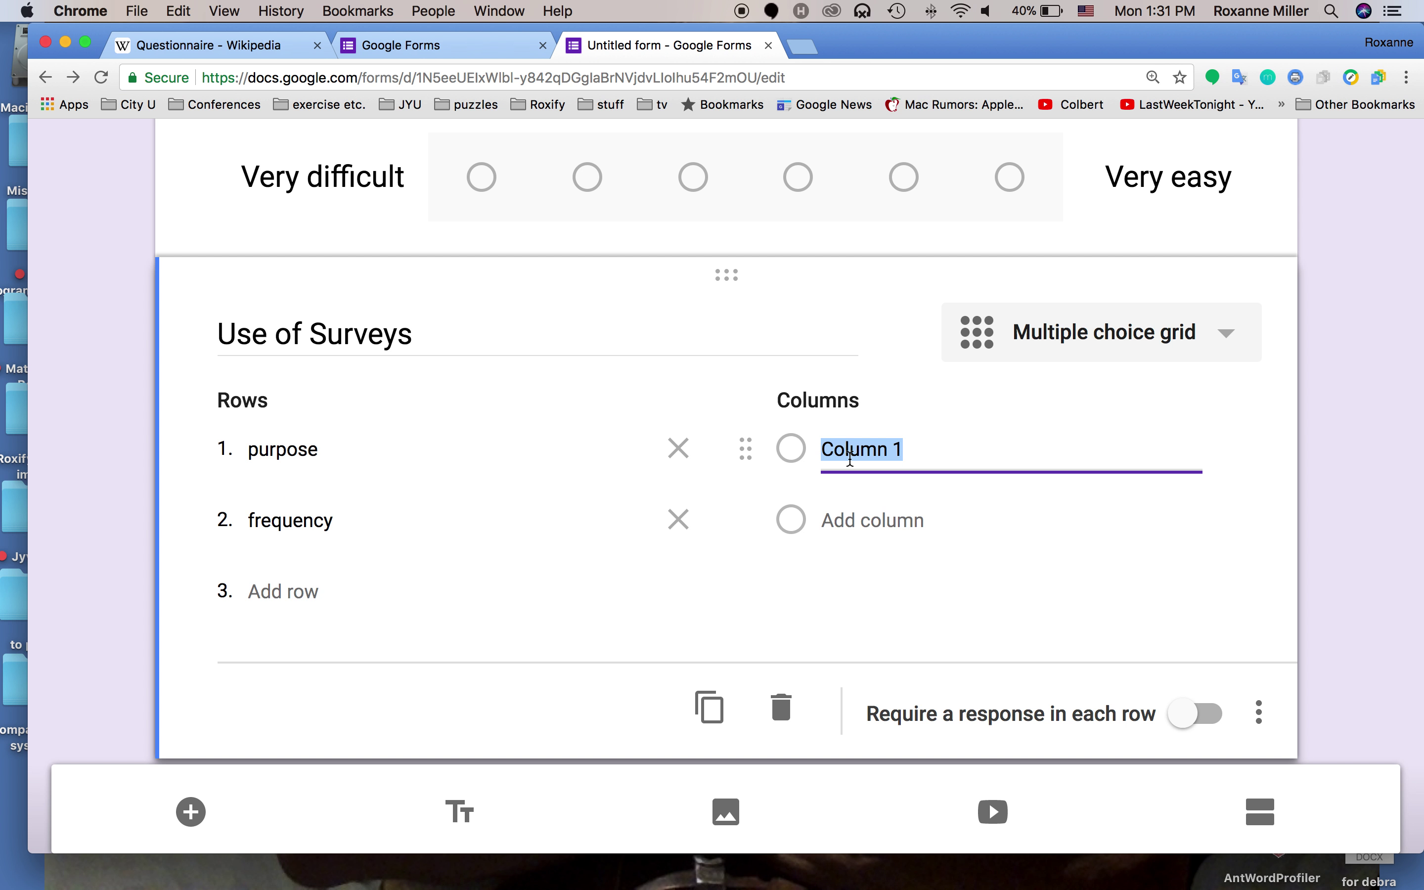
text(teaching)
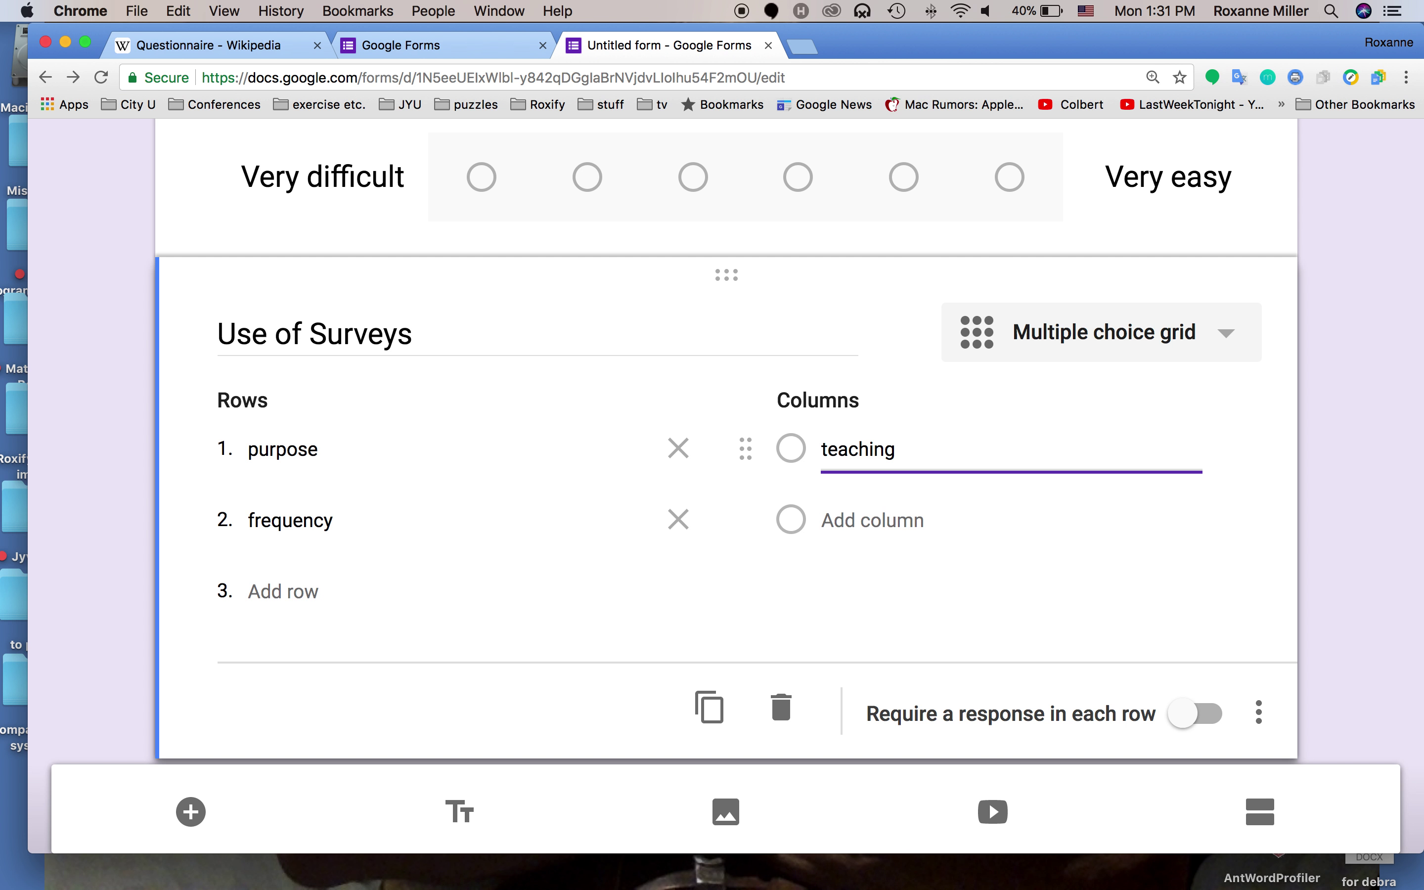
key(Return)
text(learning)
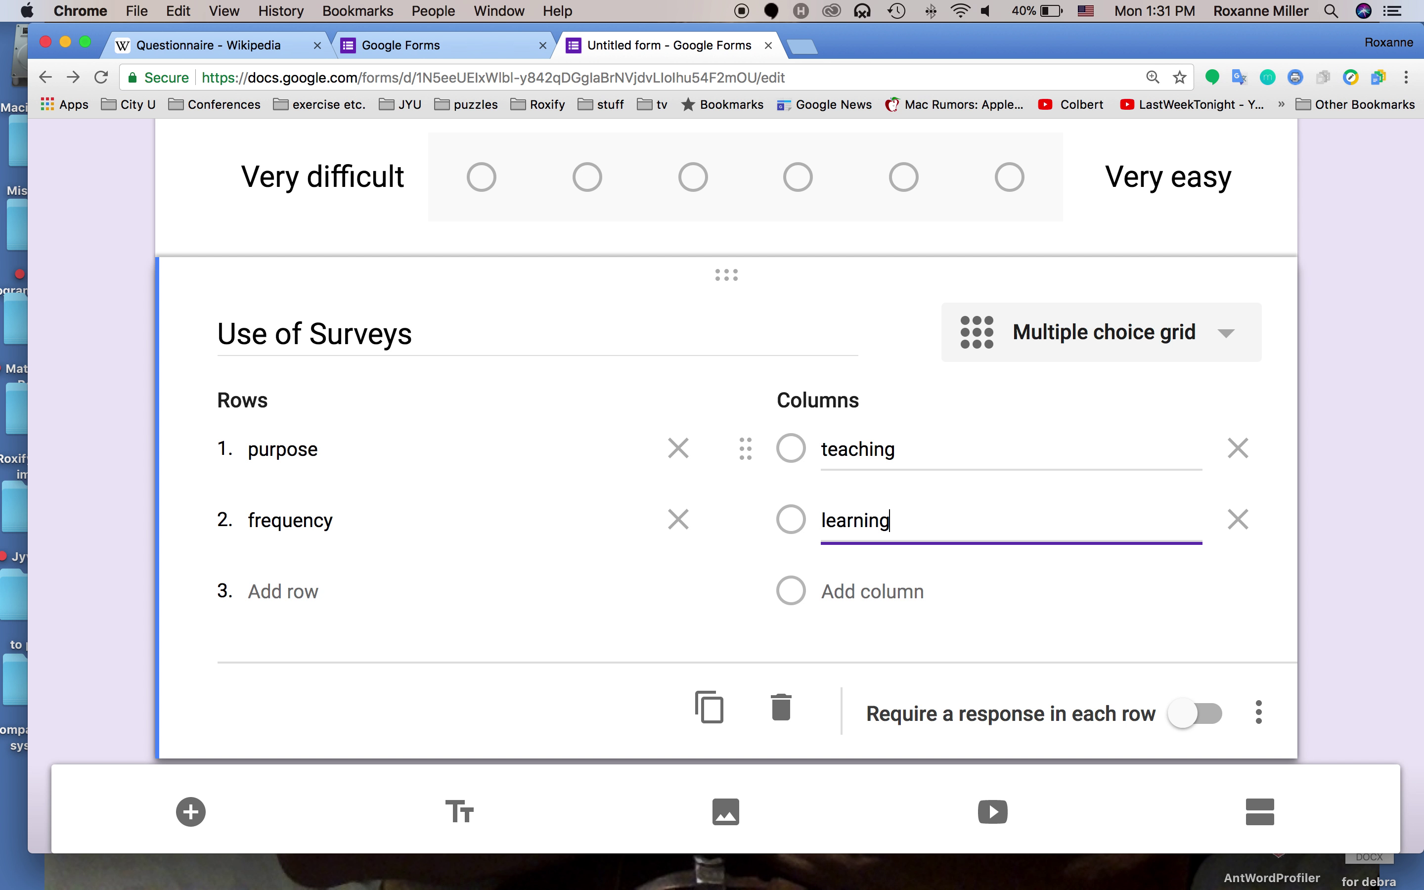
key(Return)
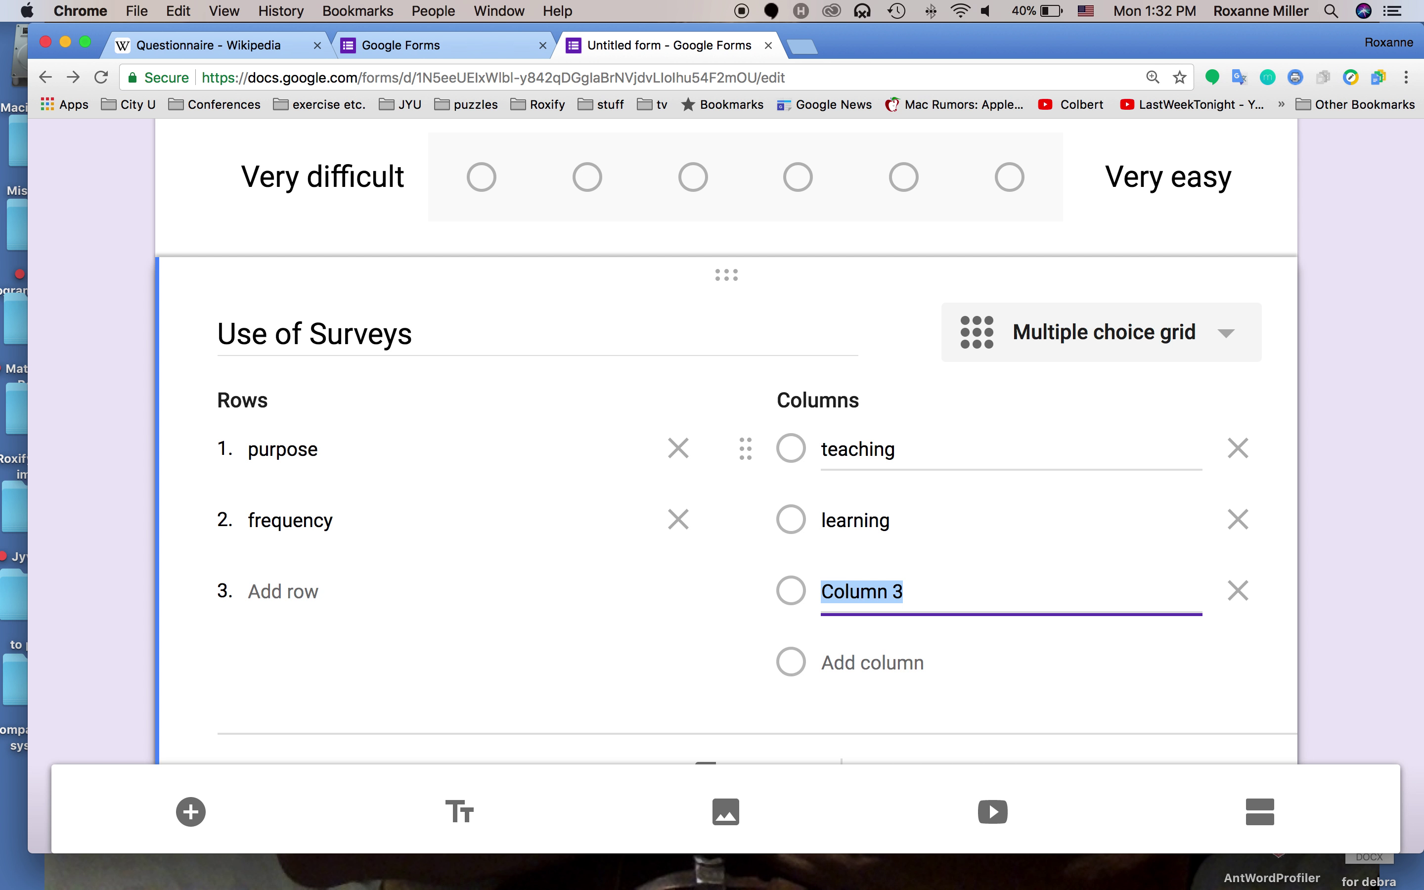
text(work)
key(Return)
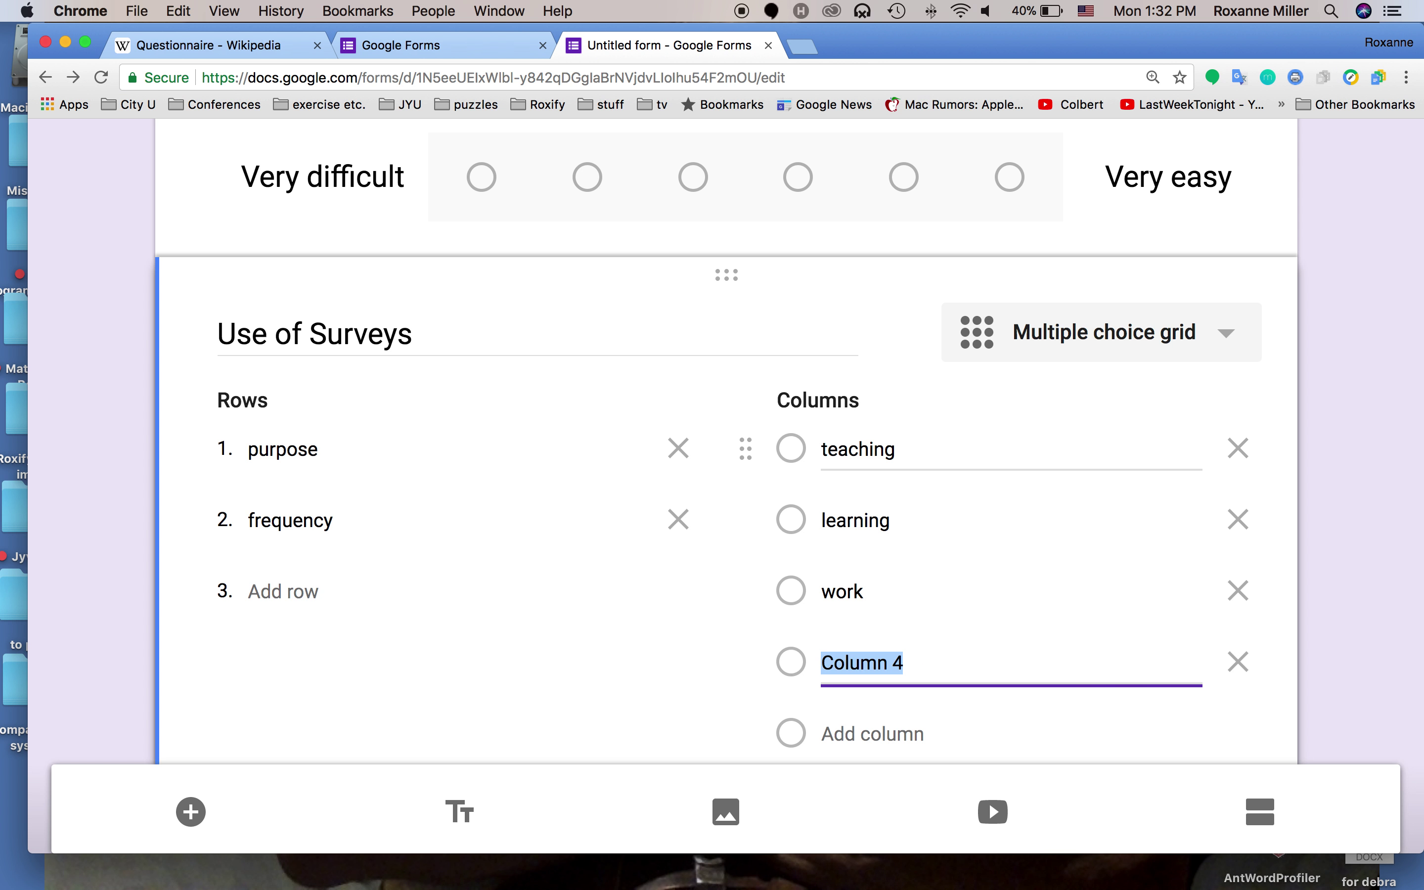
text(entertaine)
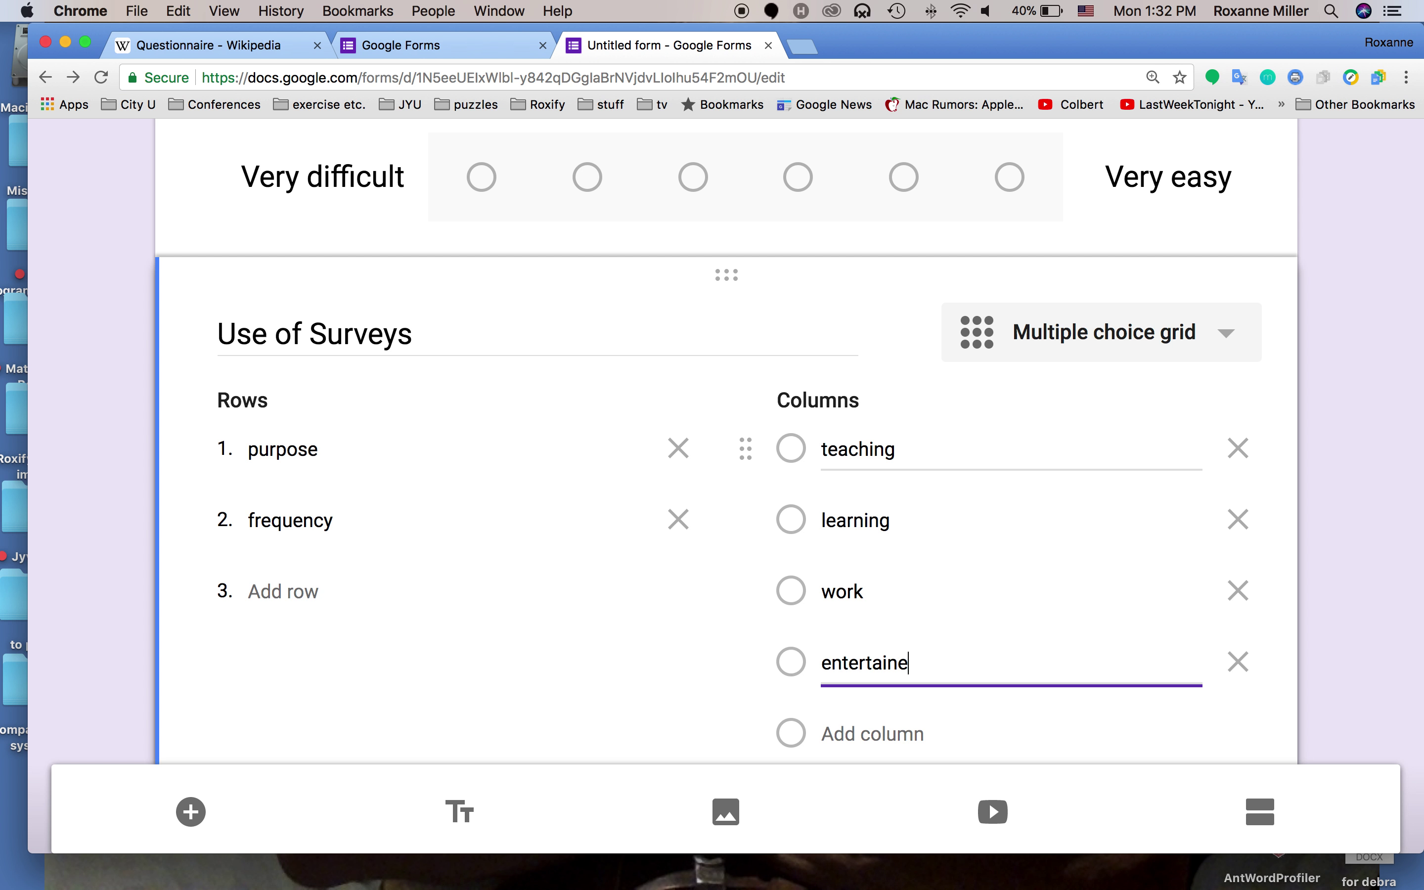
text(nt)
key(BackSpace)
key(BackSpace)
key(BackSpace)
Complete the 'entertainment' column and turn on 'Require a response in each row'
text(nment)
scroll(848, 461, down, 4)
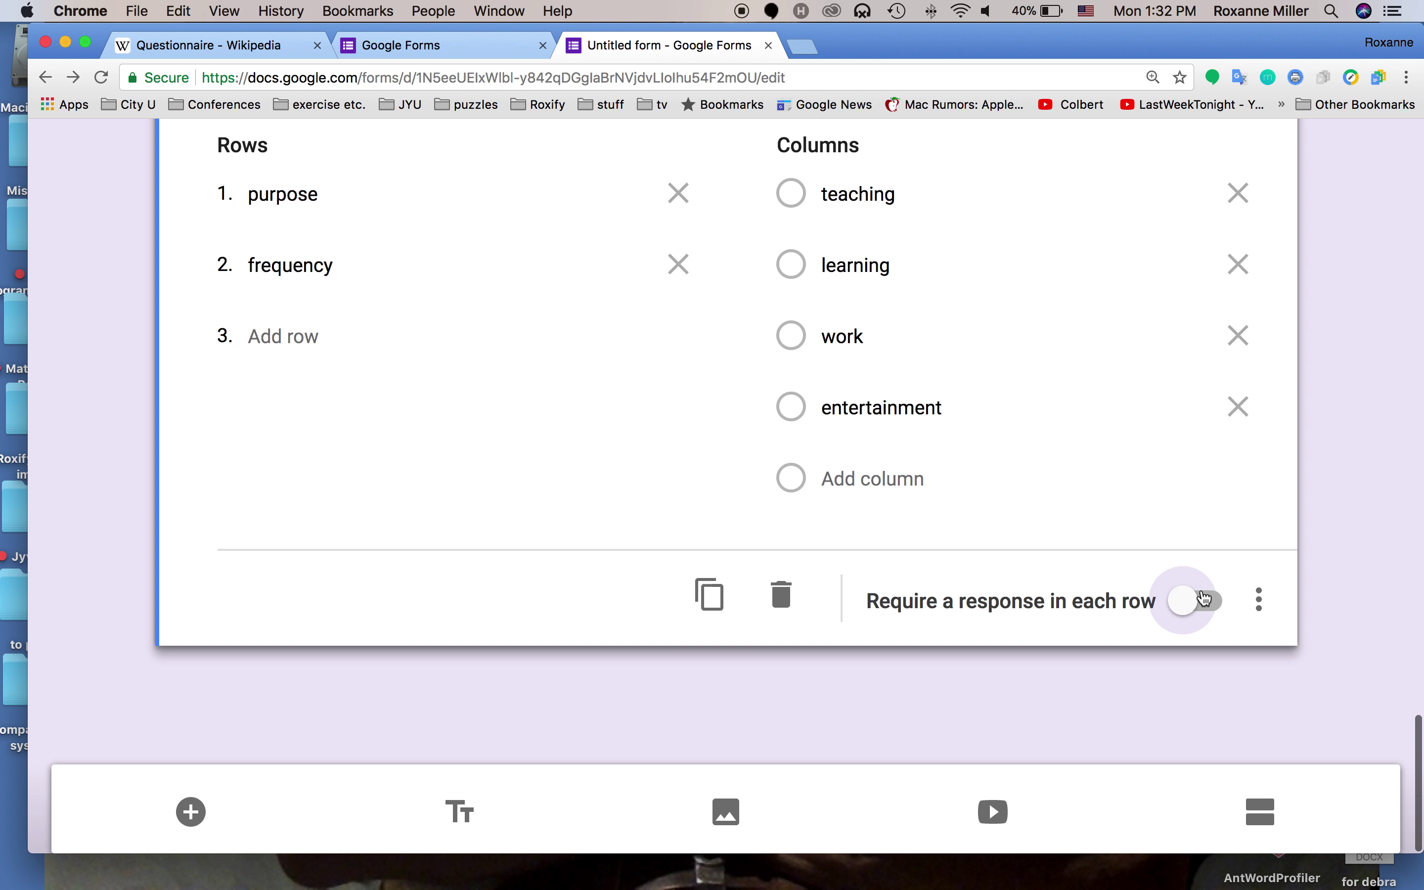
click(1204, 599)
scroll(544, 537, up, 2)
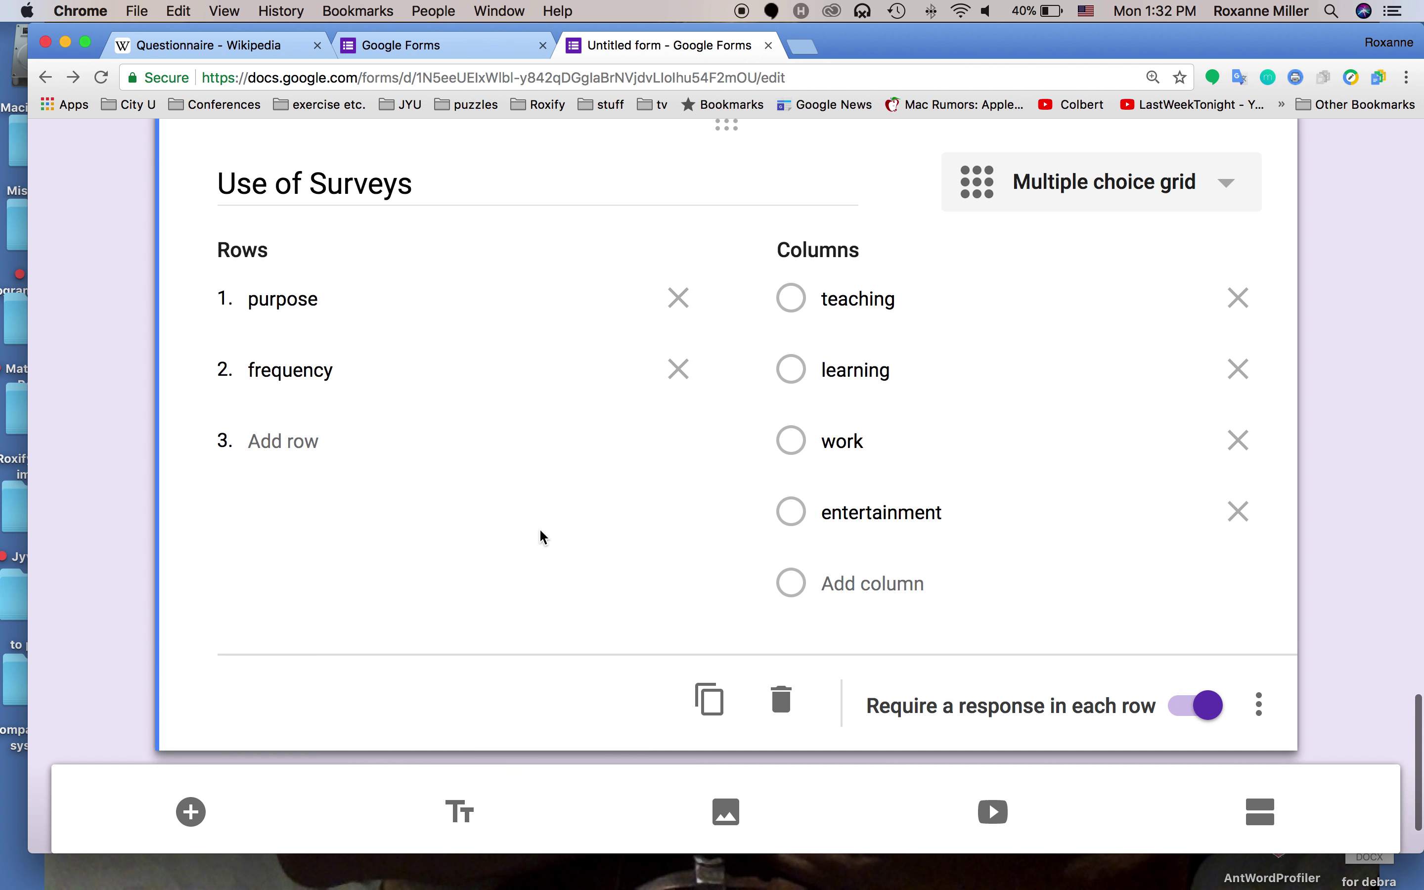
scroll(544, 537, up, 1)
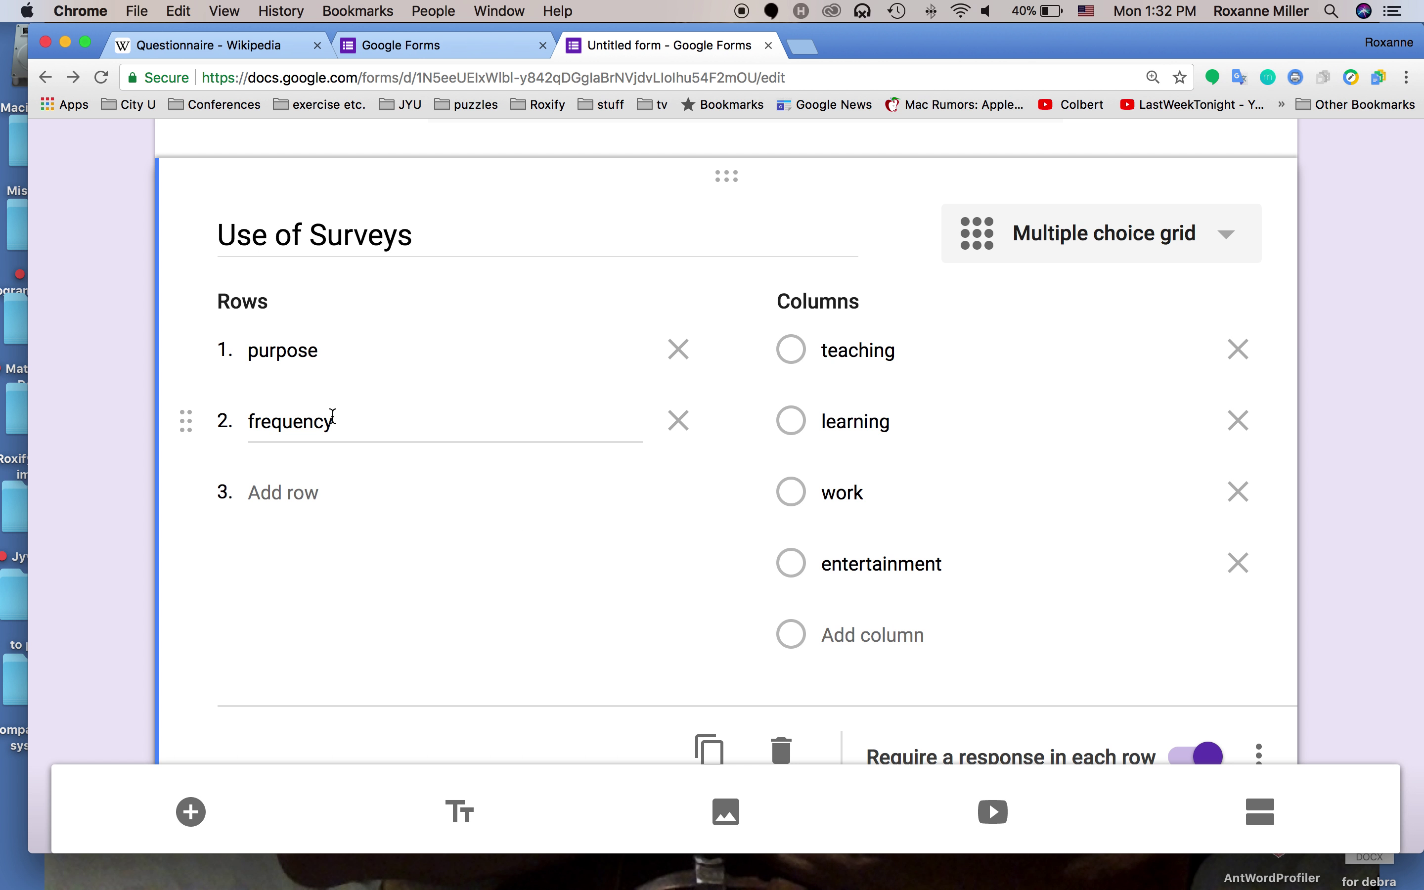
scroll(383, 454, down, 3)
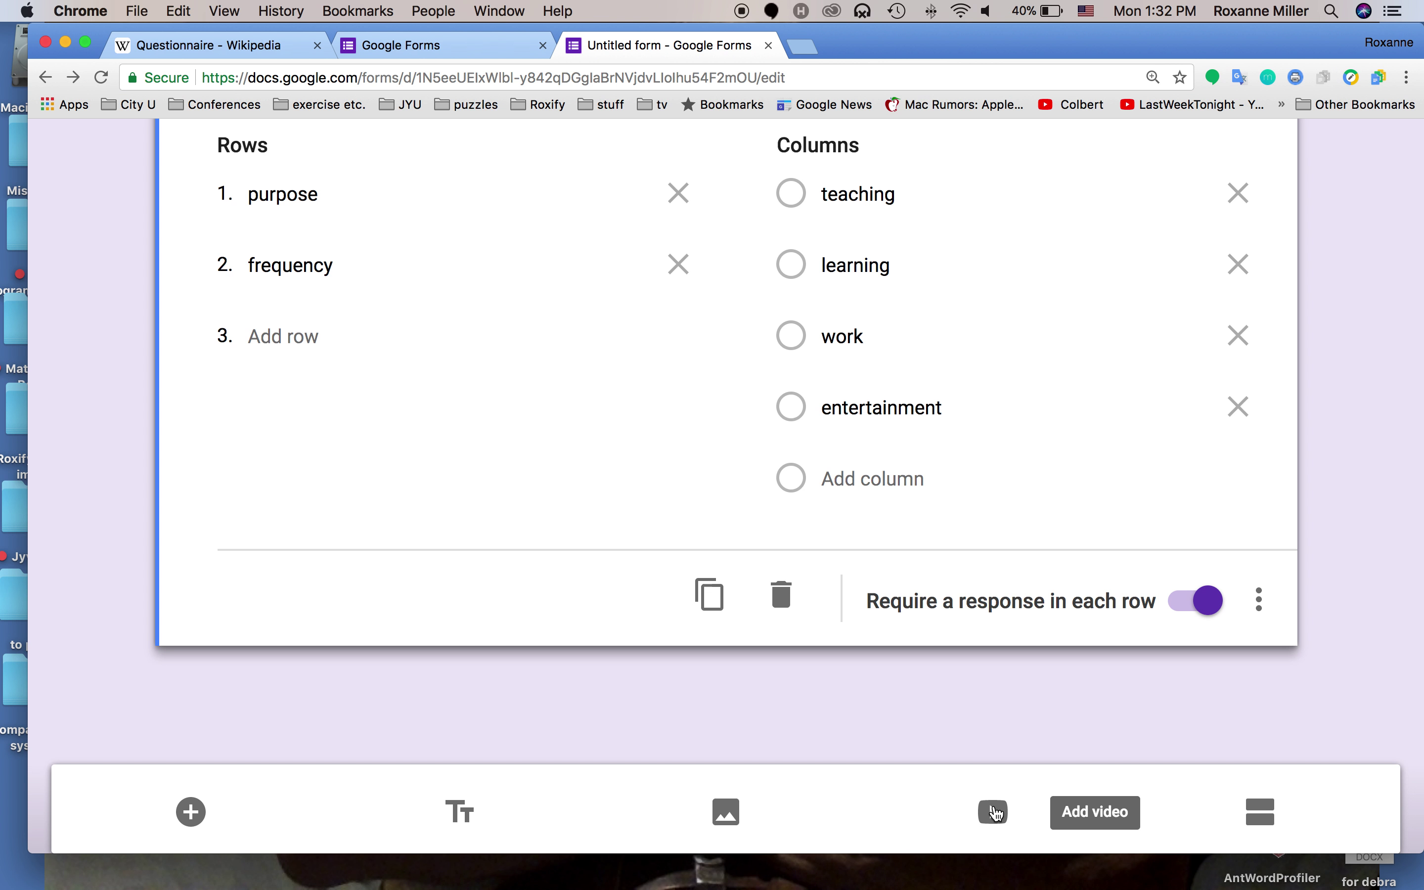
click(994, 812)
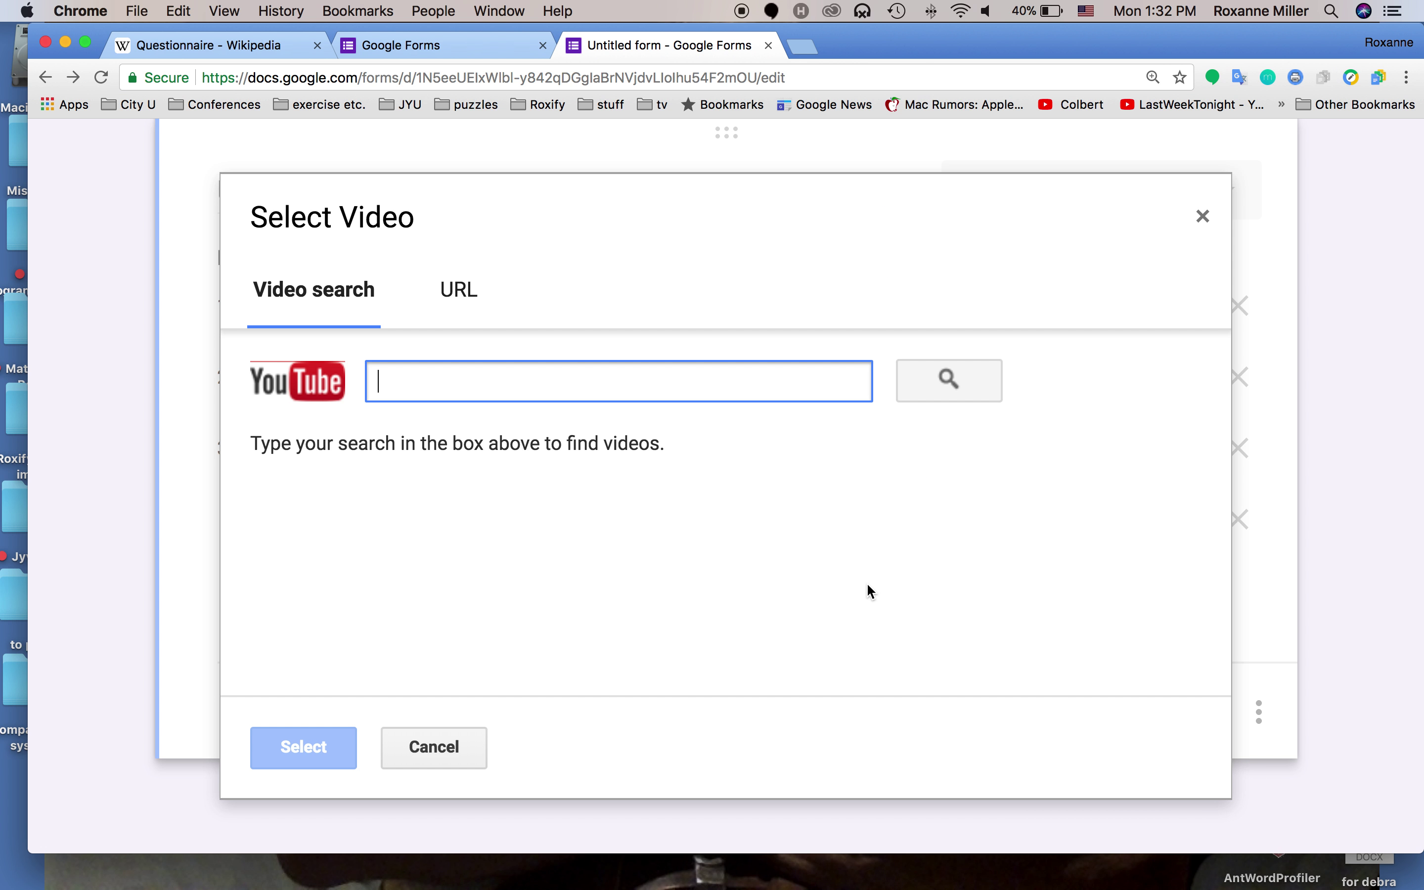
click(1201, 222)
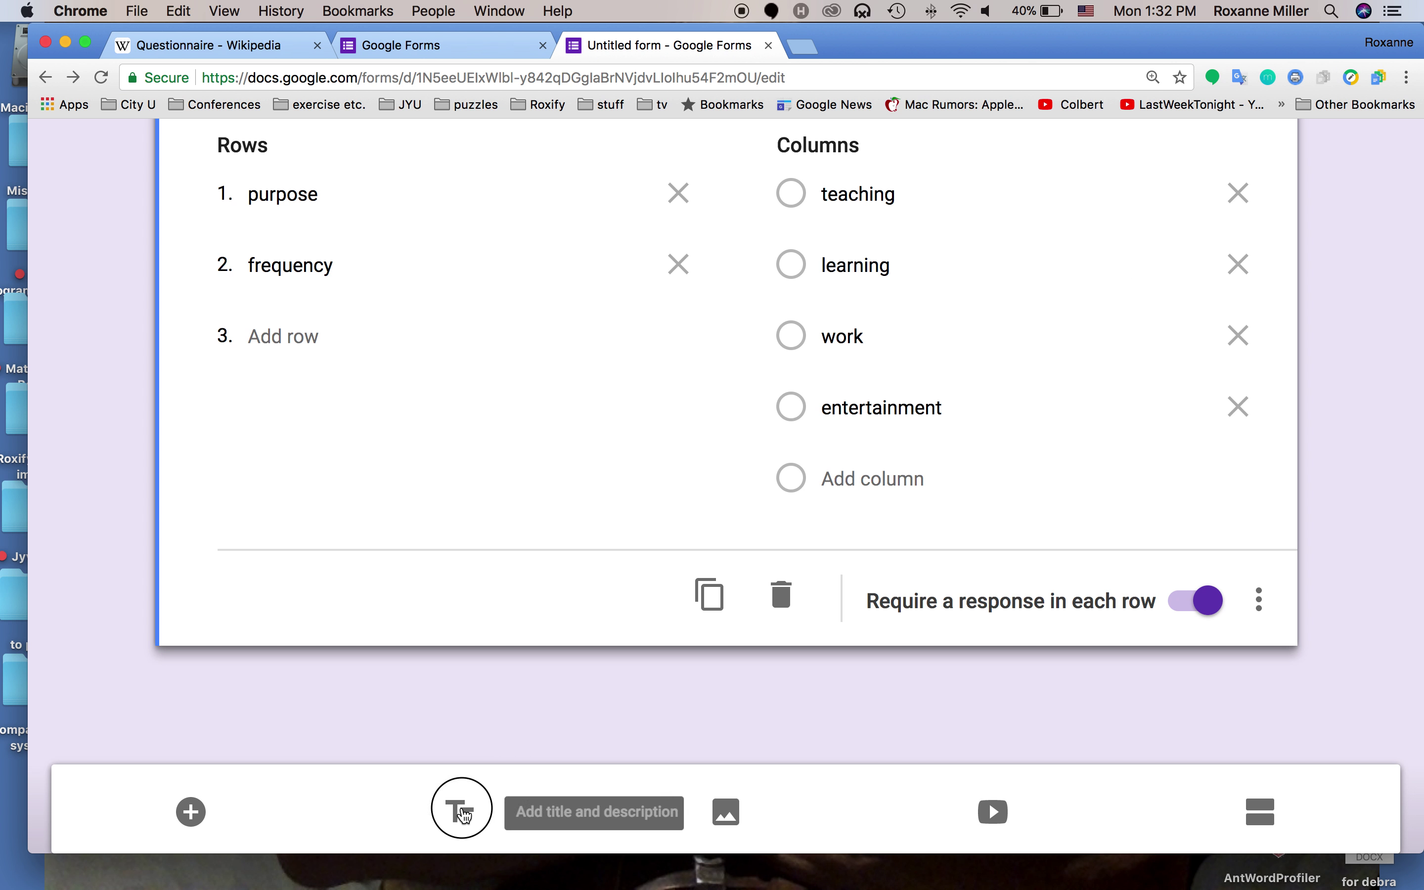
click(462, 813)
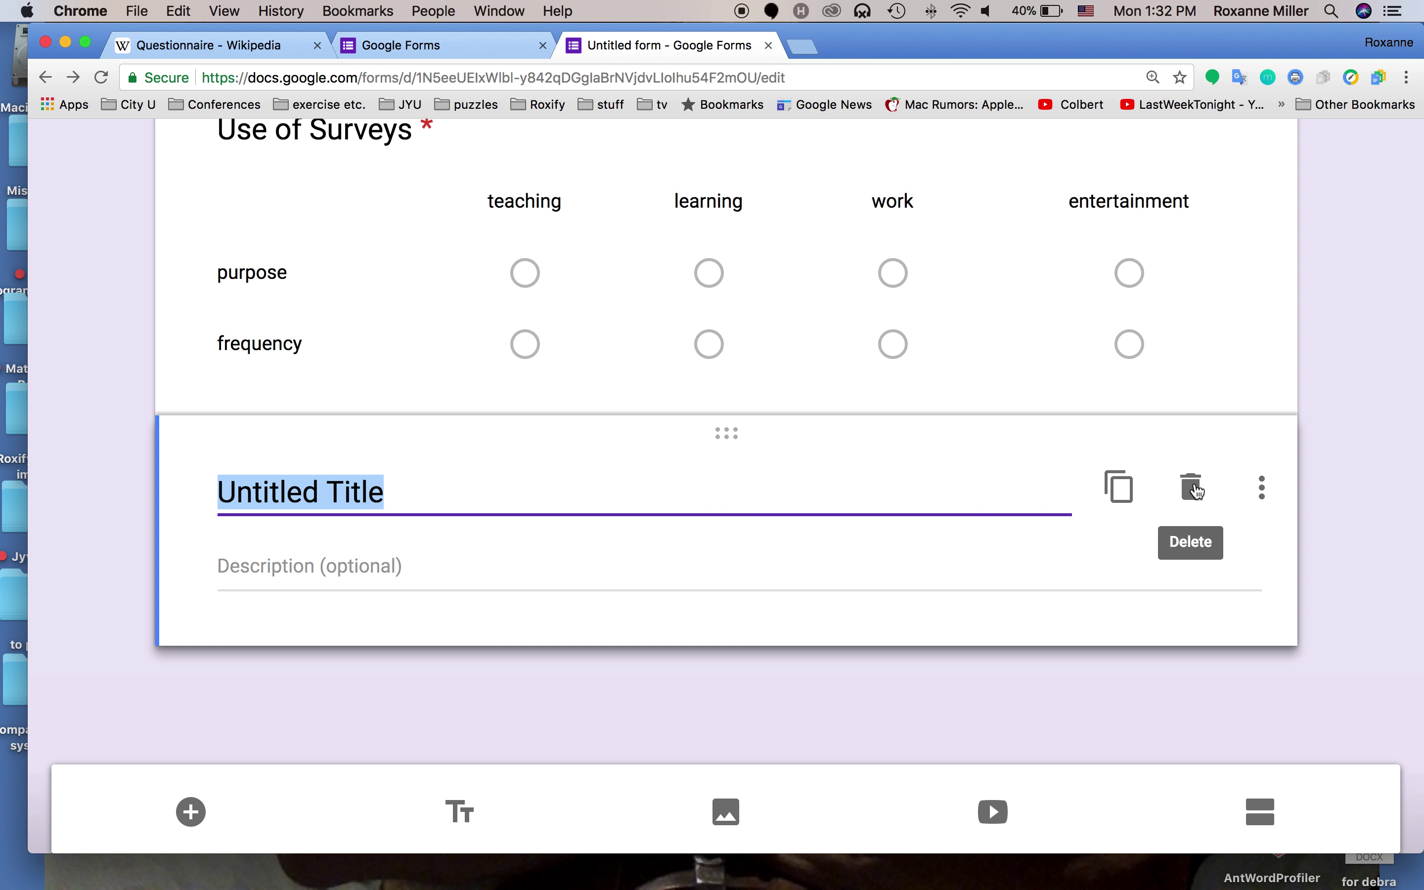
click(1195, 488)
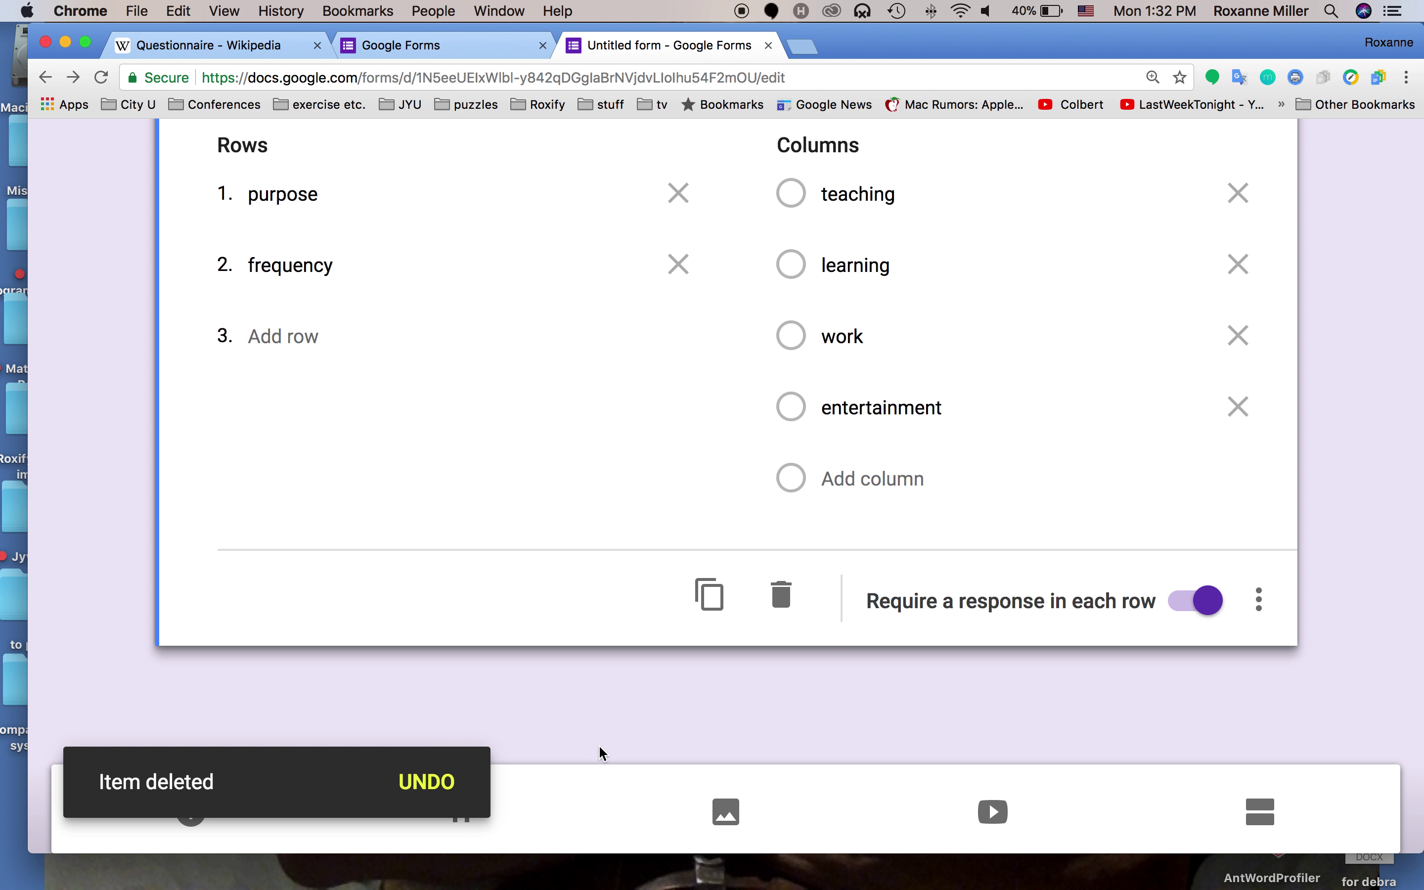
scroll(593, 773, up, 5)
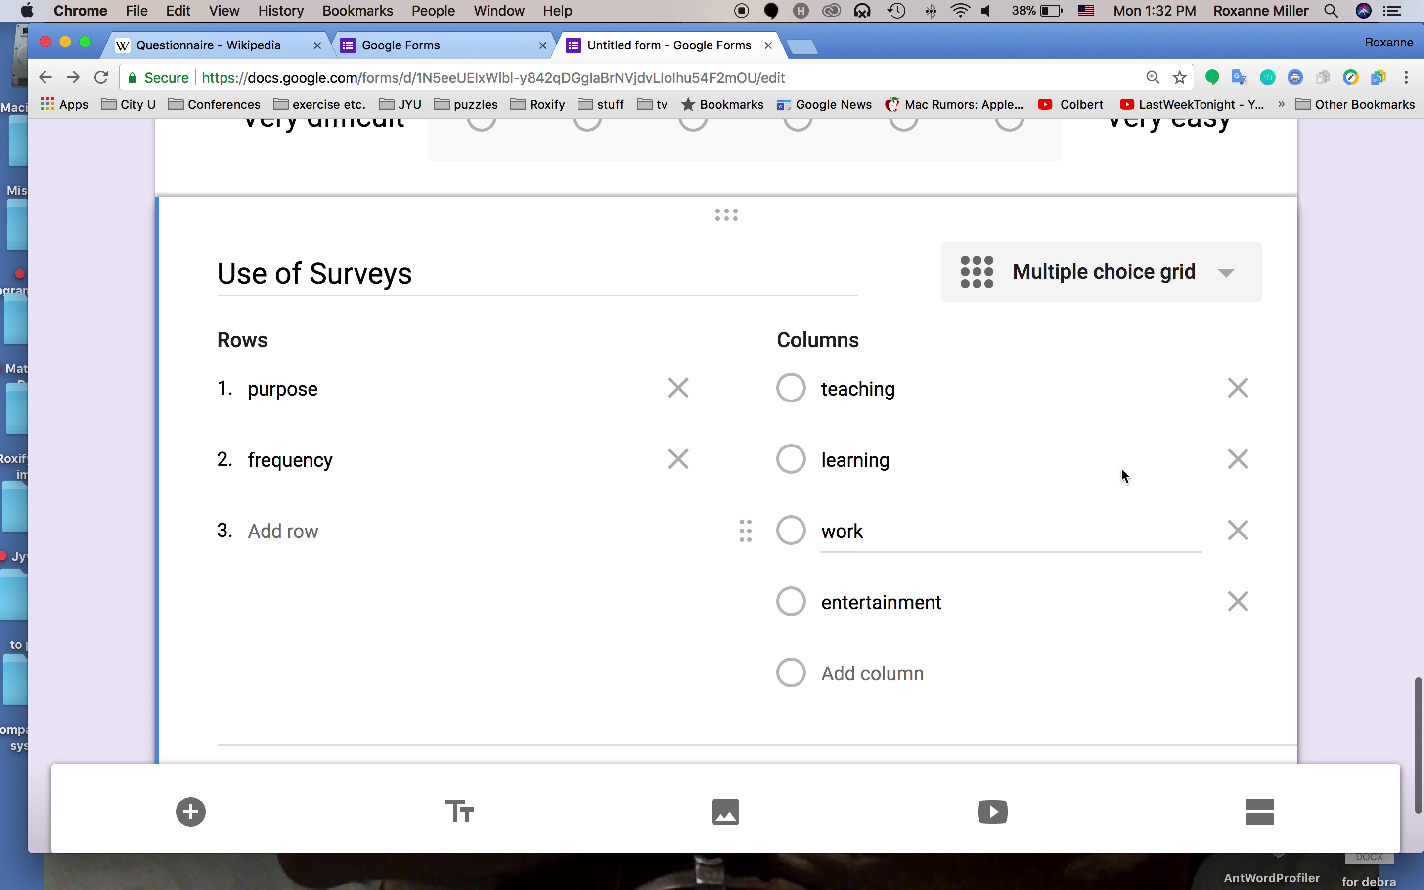
Change Use of Surveys to a checkbox grid, keeping its purpose/frequency rows and four columns
click(1101, 278)
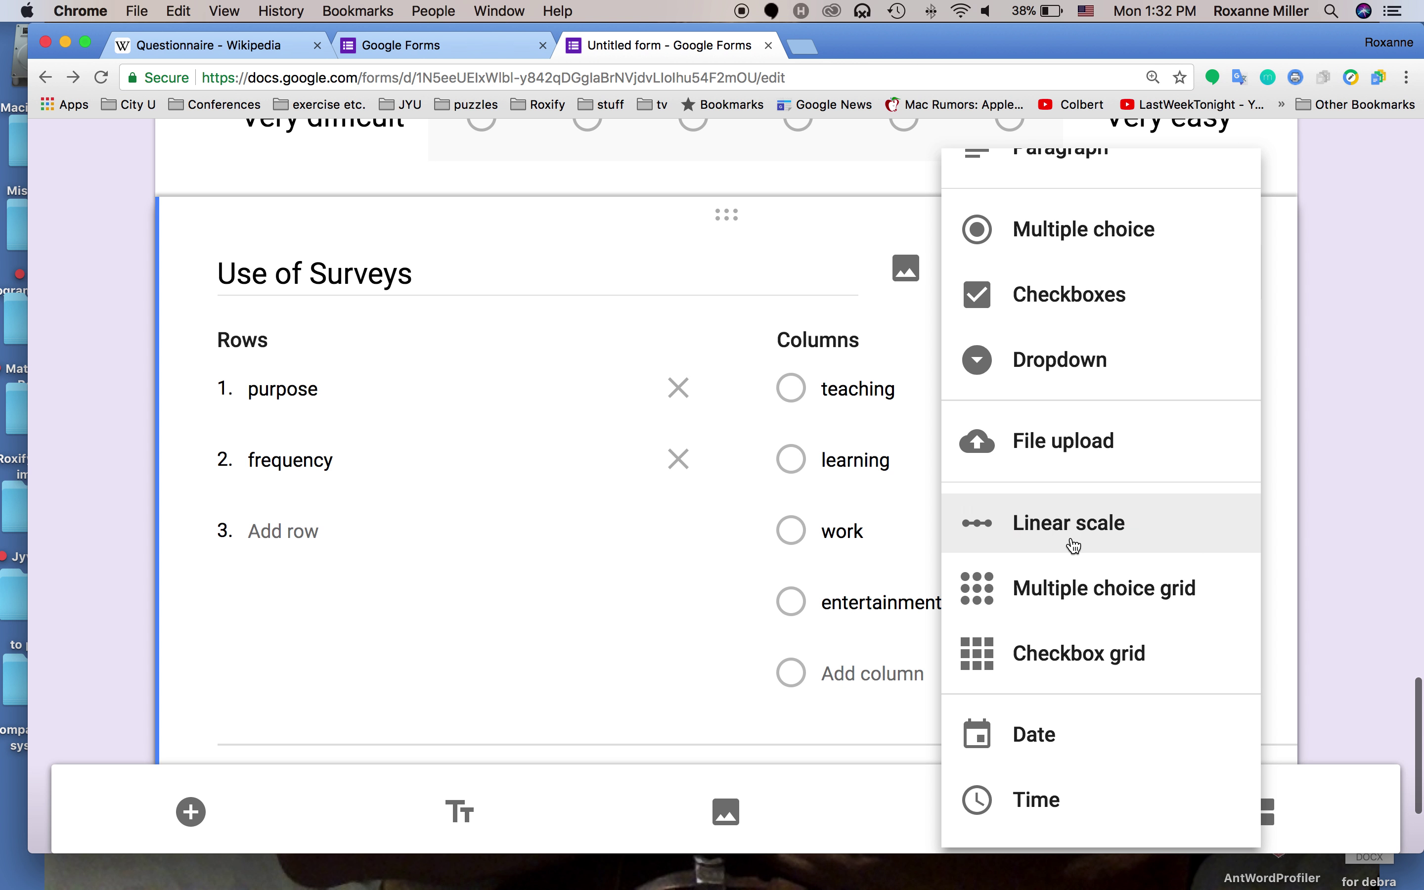
click(1073, 654)
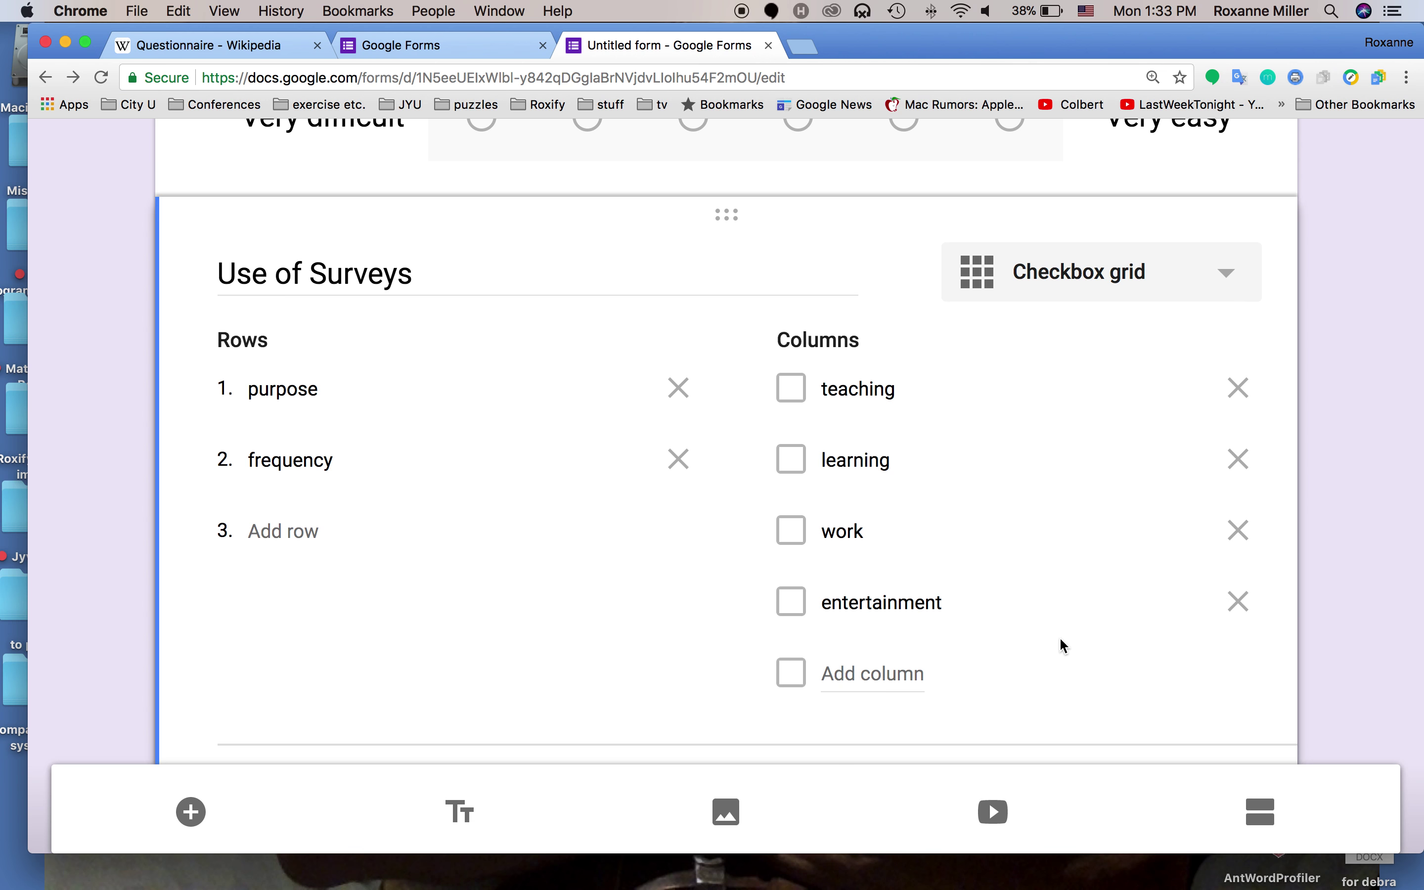
scroll(1065, 646, down, 3)
scroll(1065, 646, up, 2)
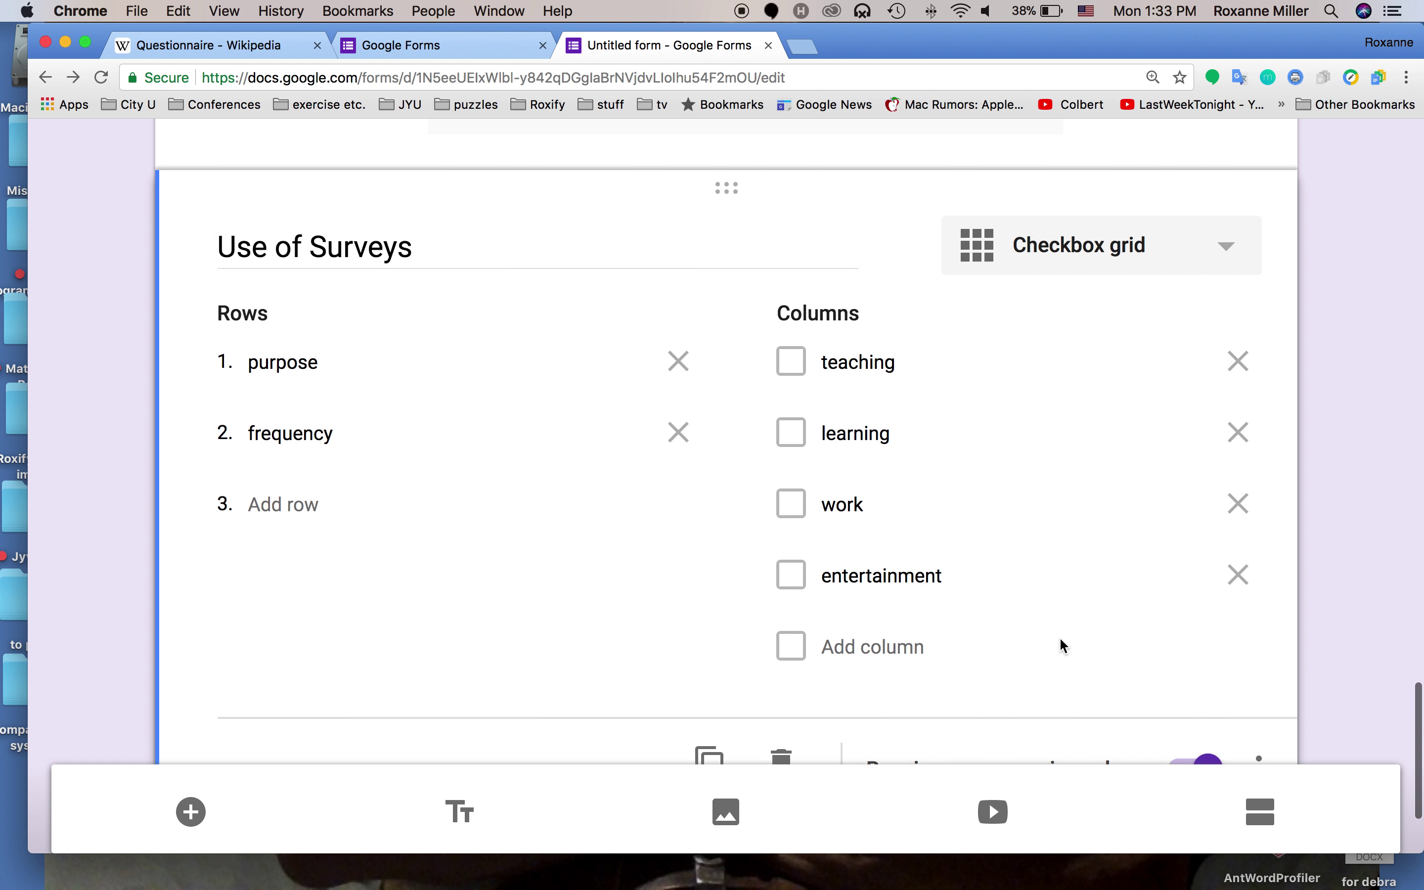
scroll(1064, 646, up, 20)
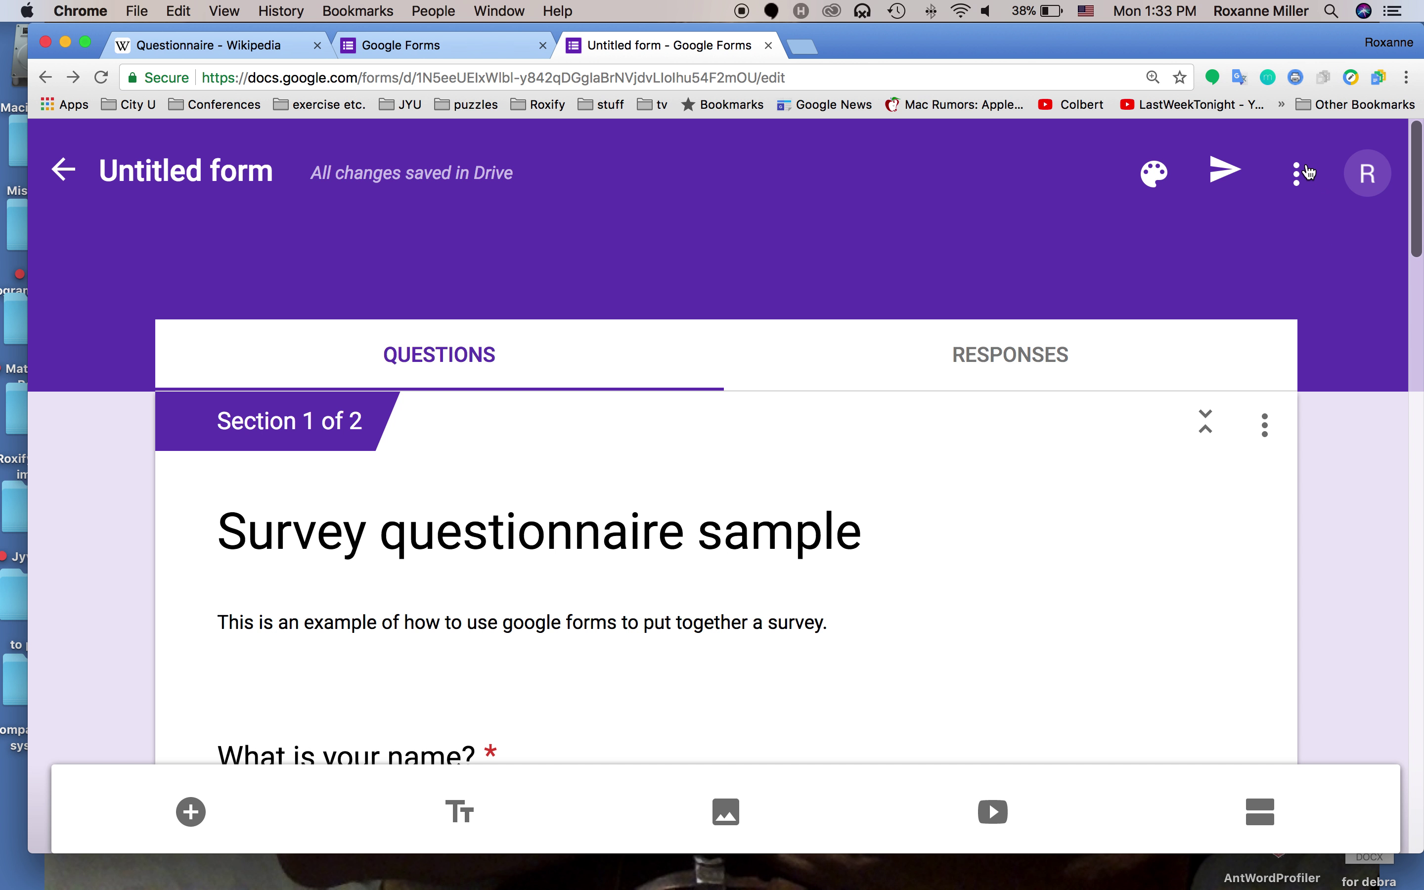
Preview the form and attempt Next unanswered to surface required-question errors
click(1308, 172)
click(927, 189)
click(1302, 172)
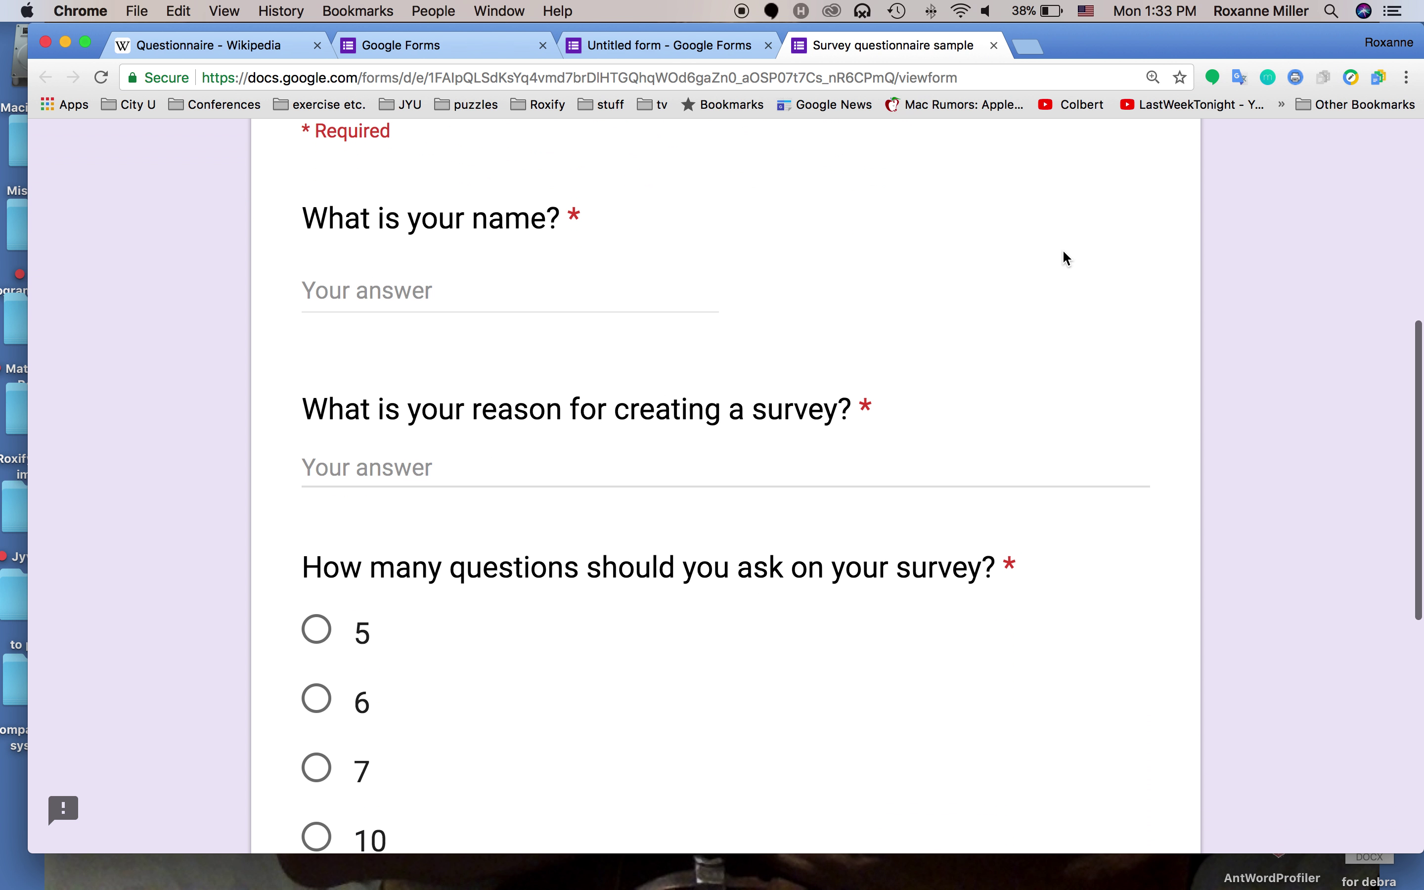
scroll(1063, 250, down, 4)
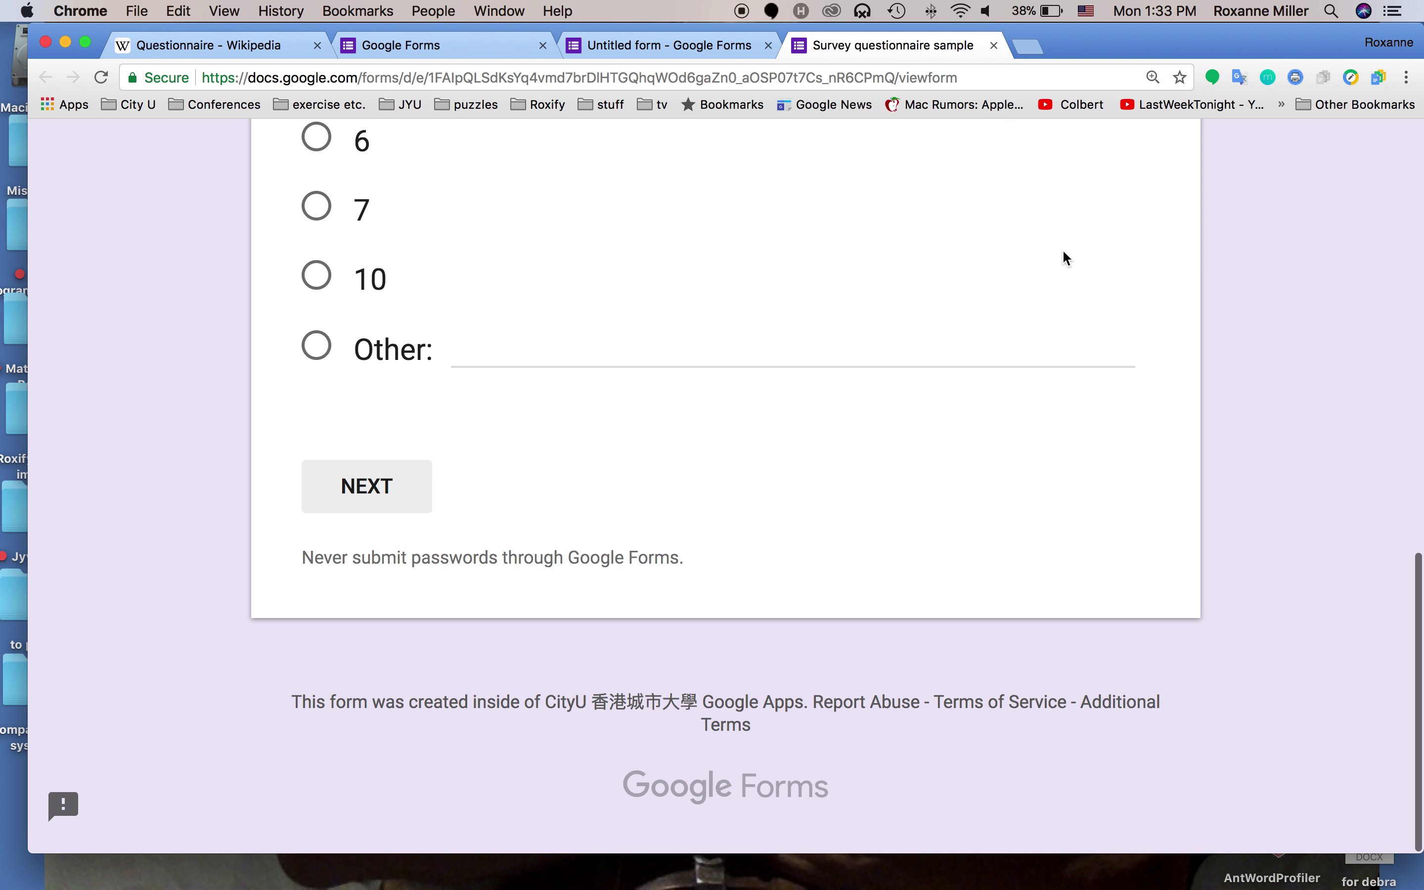
click(380, 498)
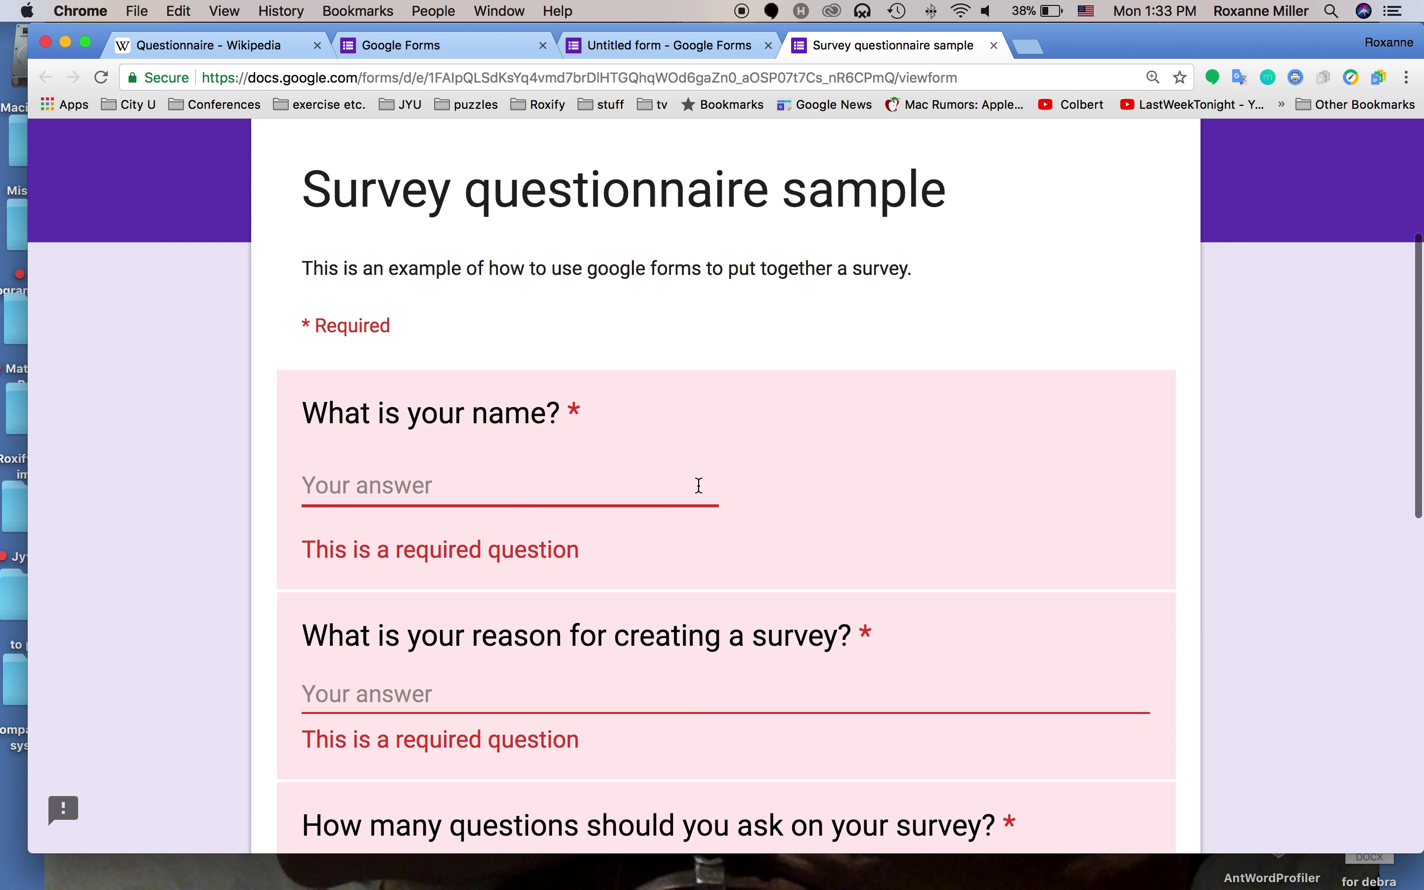
scroll(909, 458, down, 15)
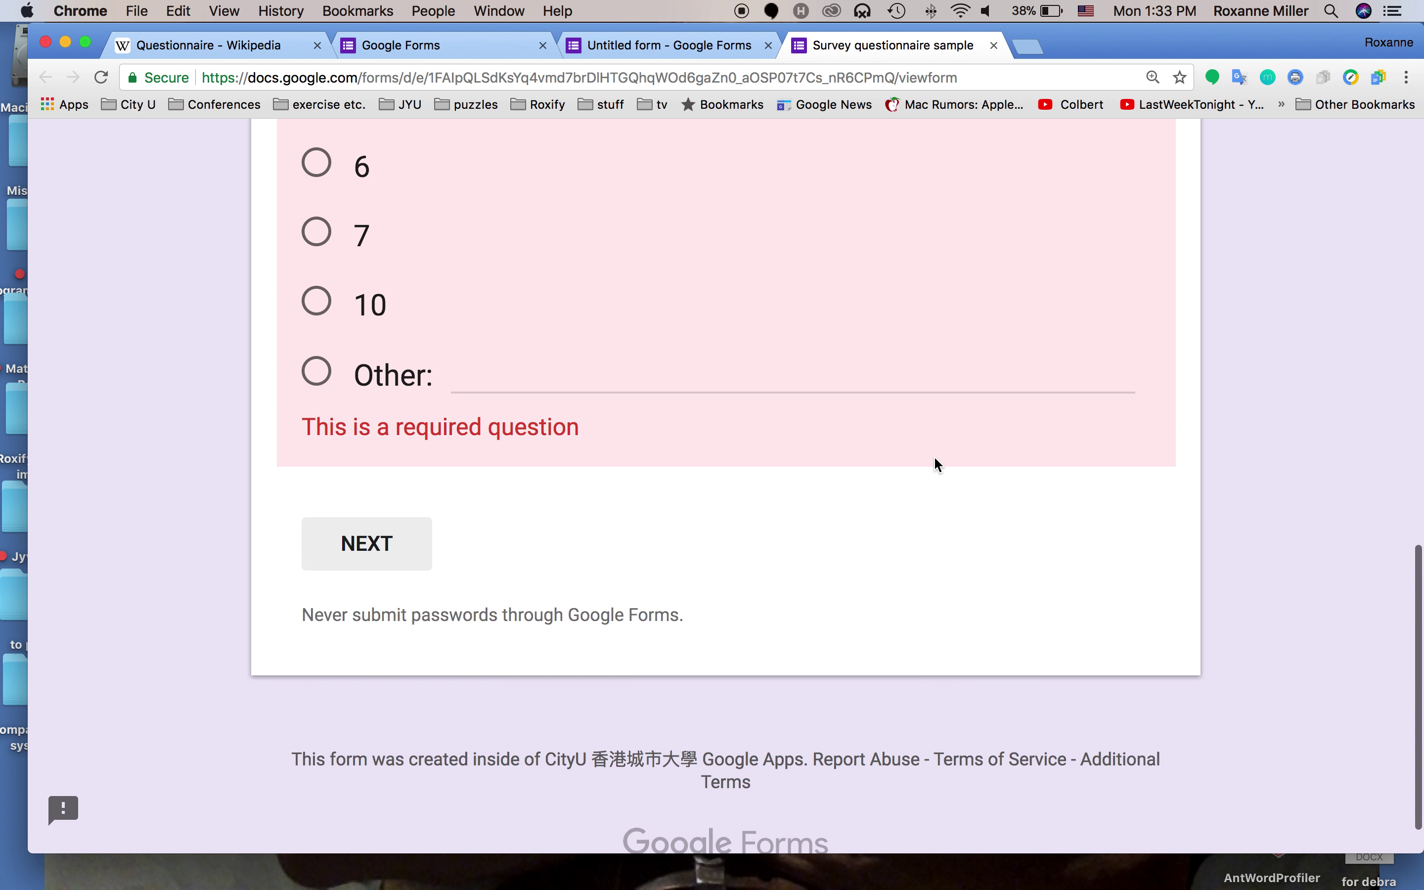
scroll(920, 517, up, 15)
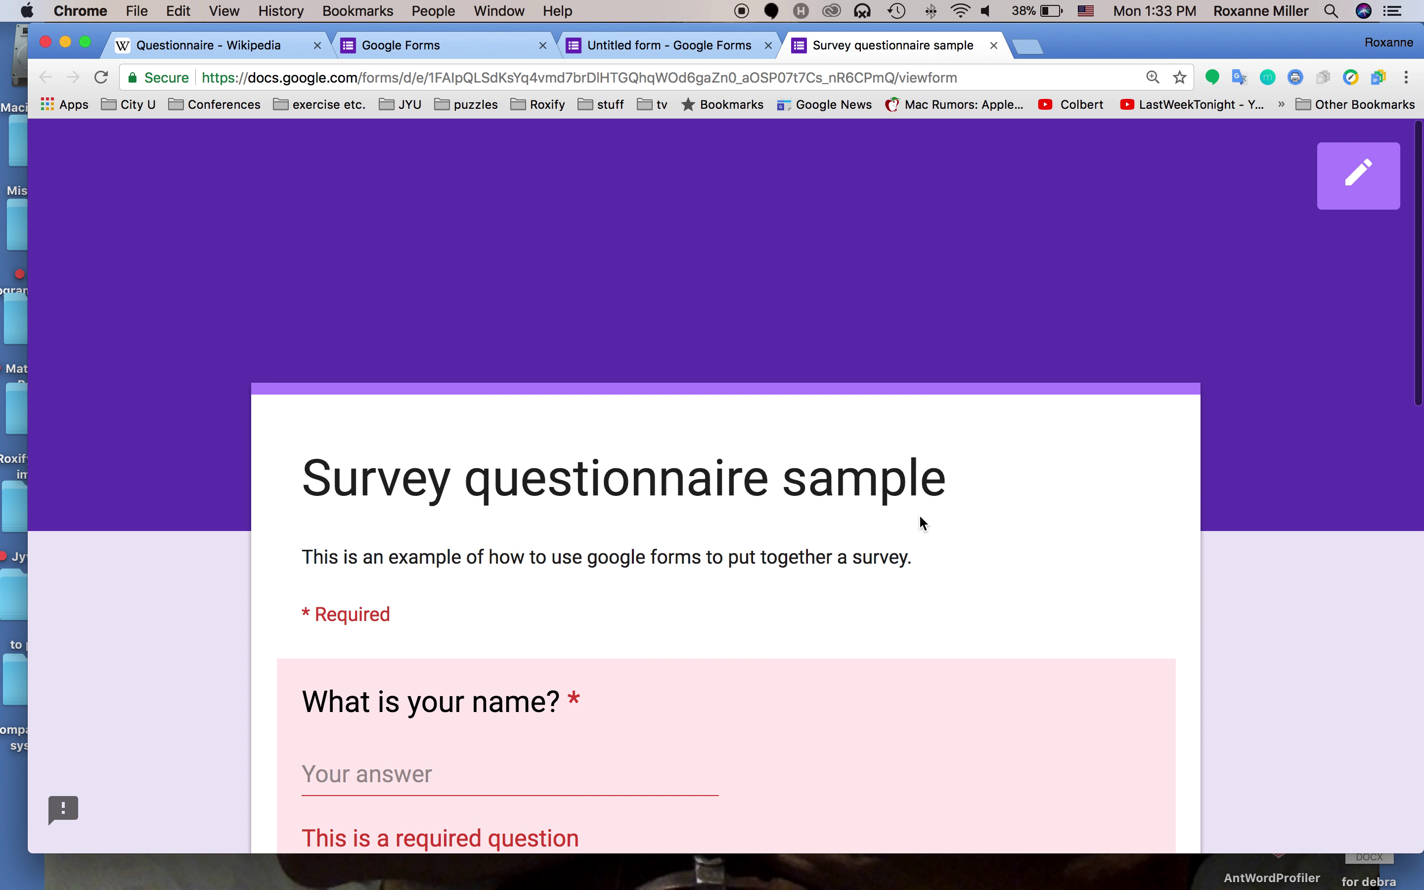
scroll(909, 544, down, 5)
Enter a name, reason 'practice' and Other '25-100' question count, then continue
click(474, 585)
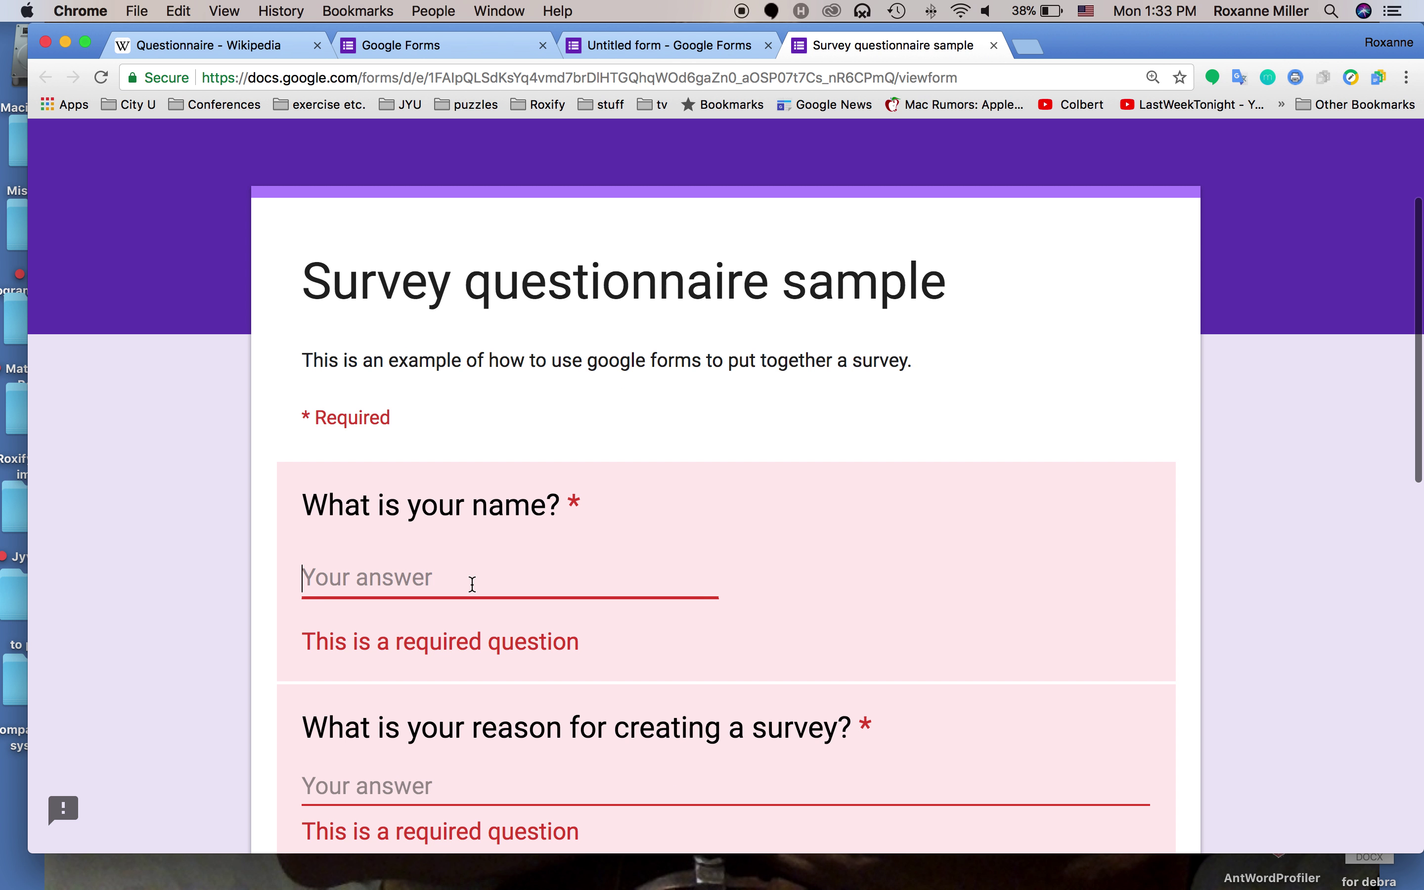
text(Rox)
click(306, 755)
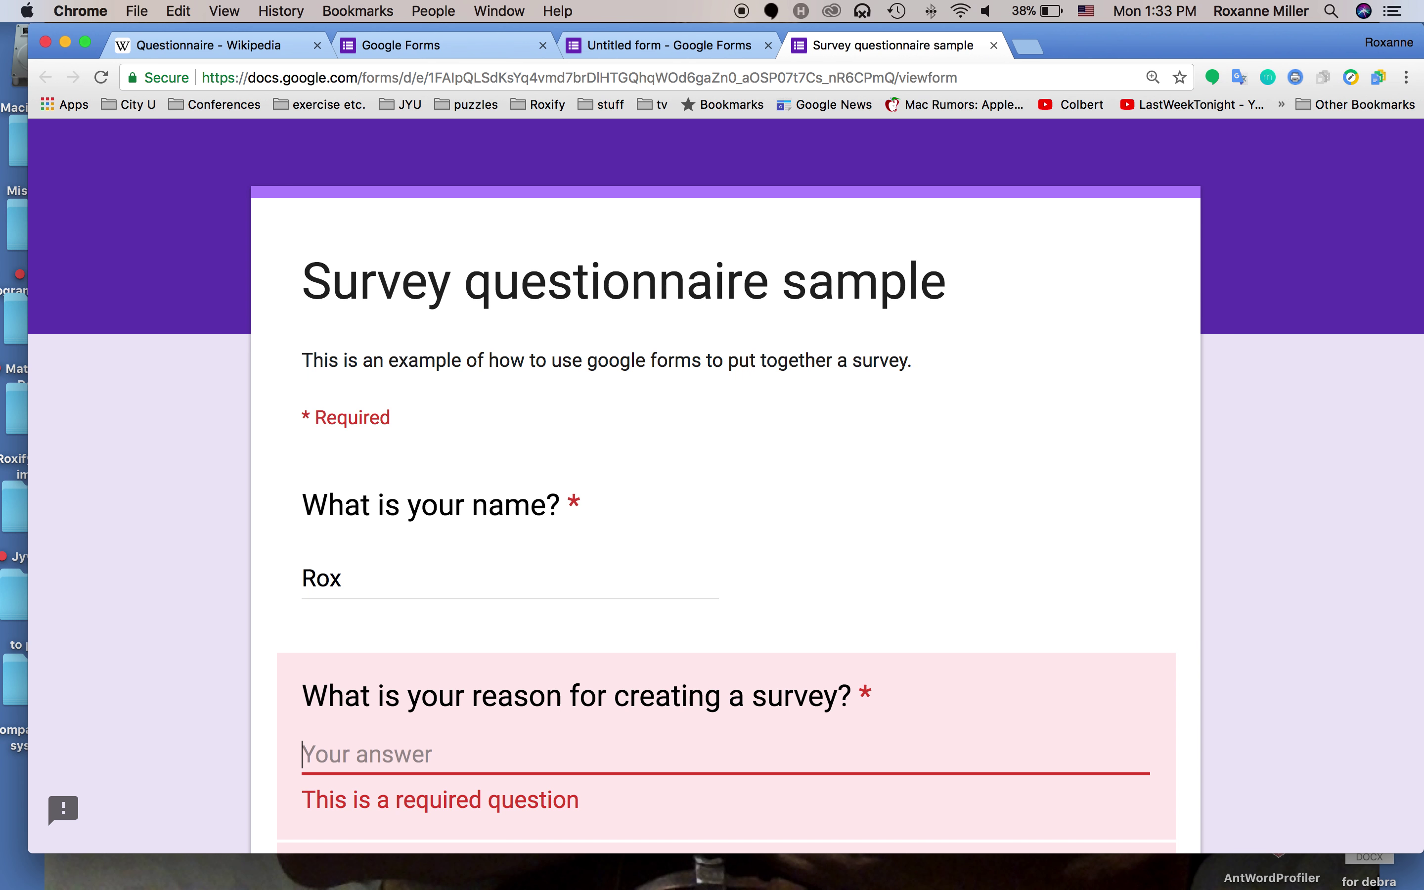
text(practice)
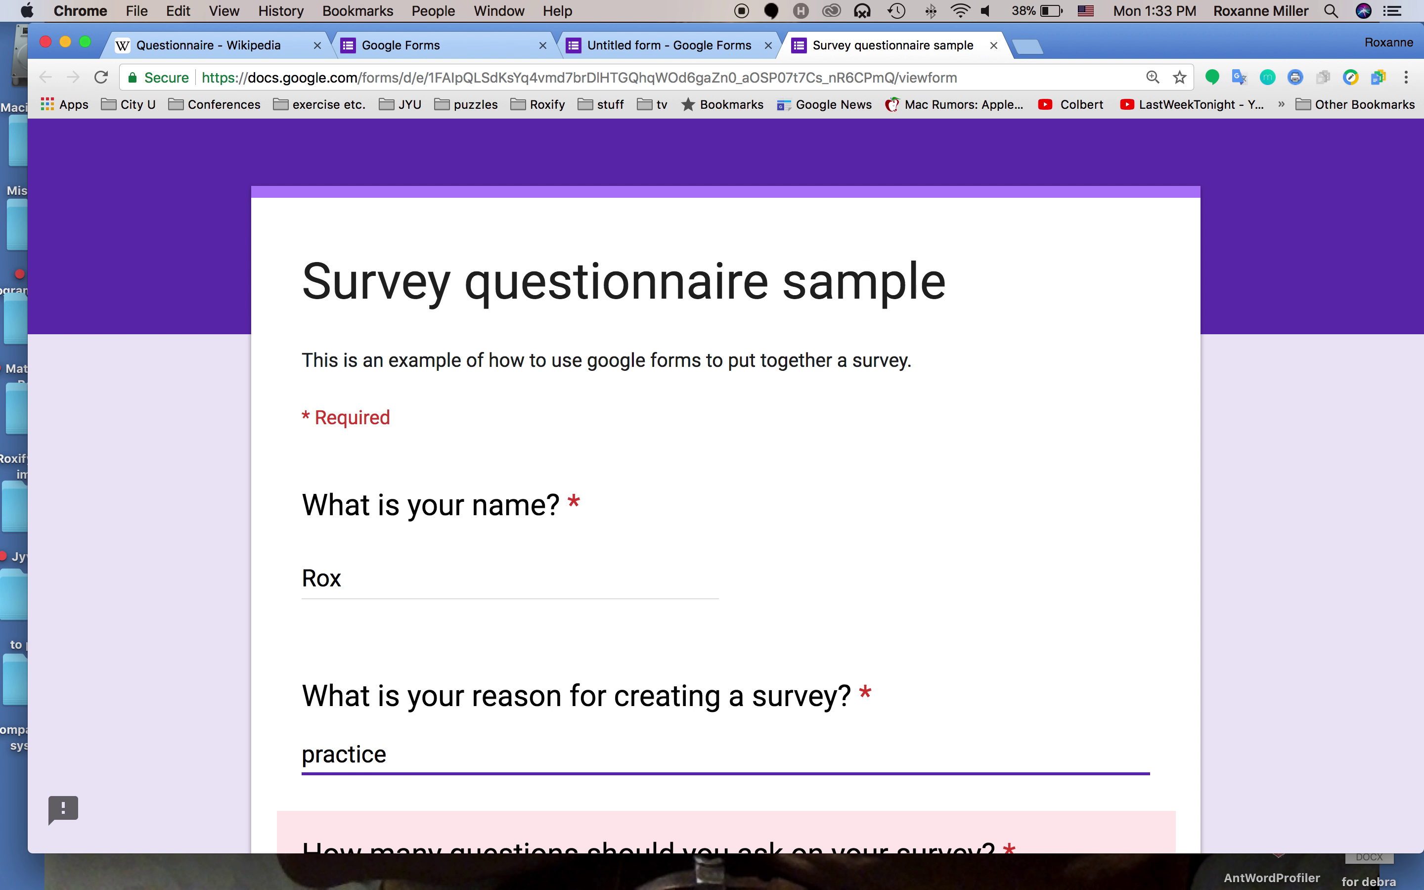
key(Tab)
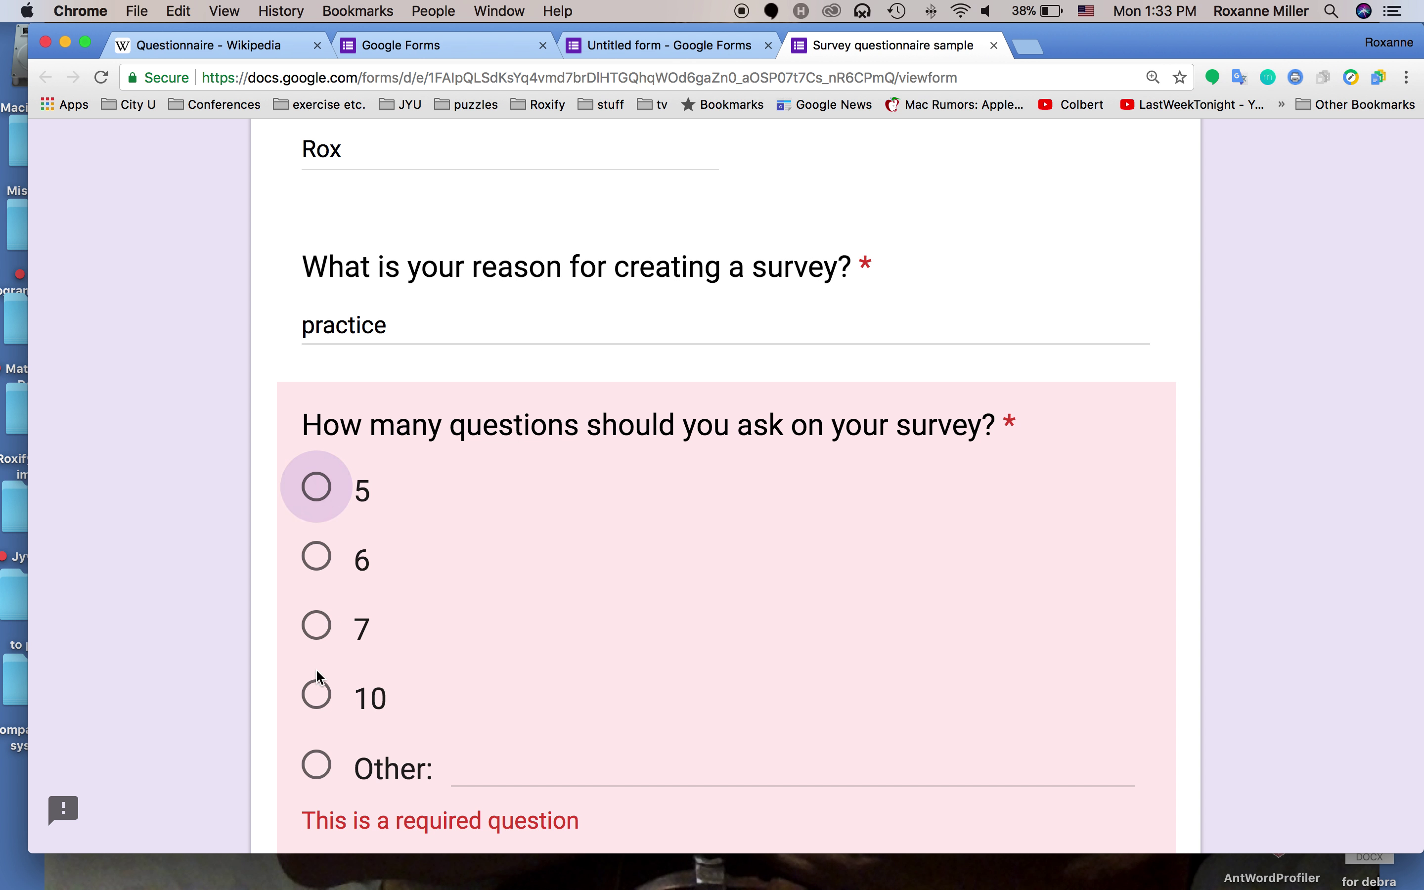
click(318, 767)
text(25-)
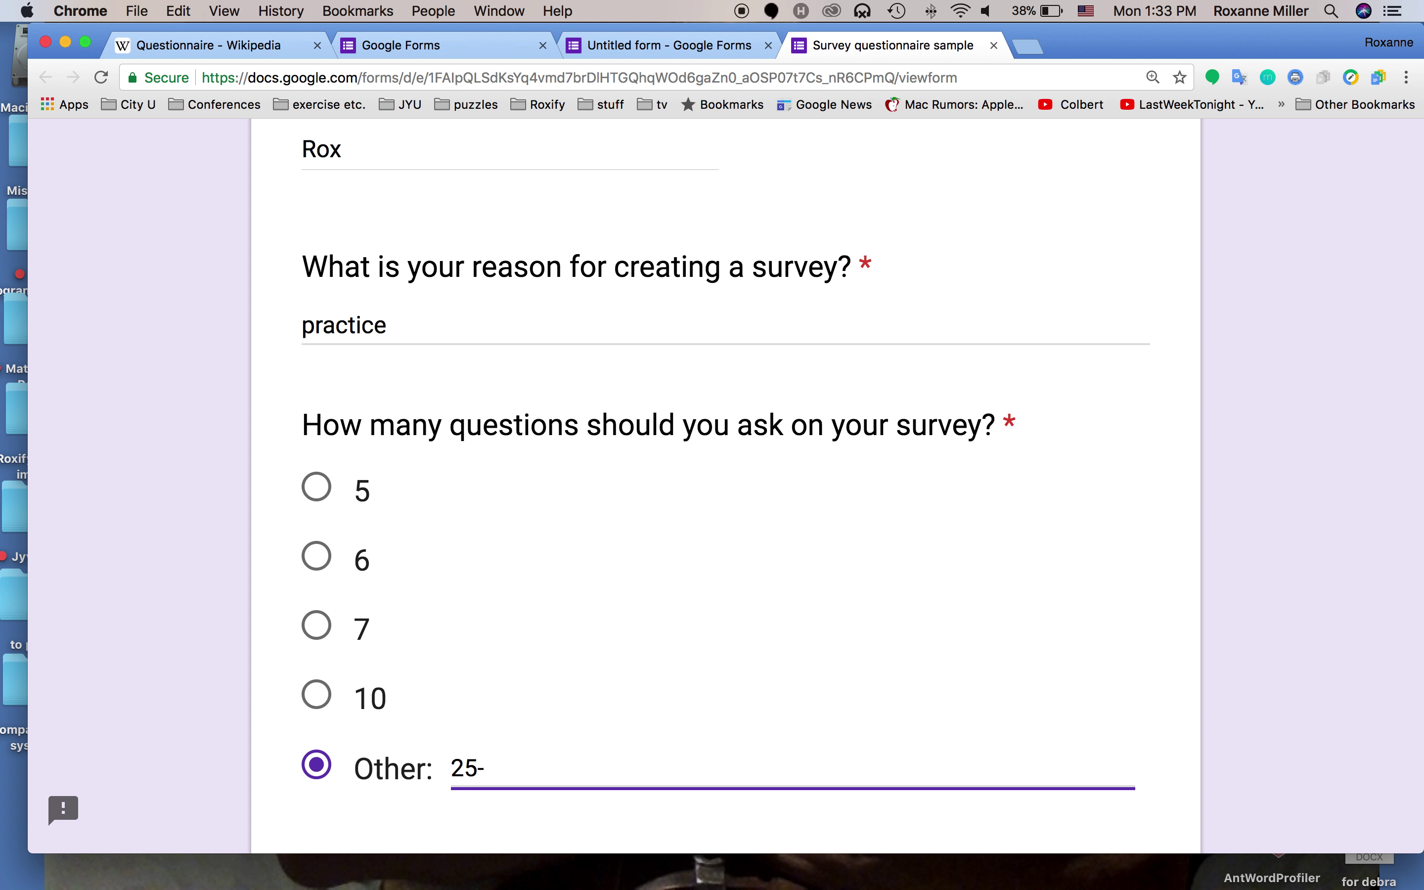
text(100)
scroll(585, 730, down, 7)
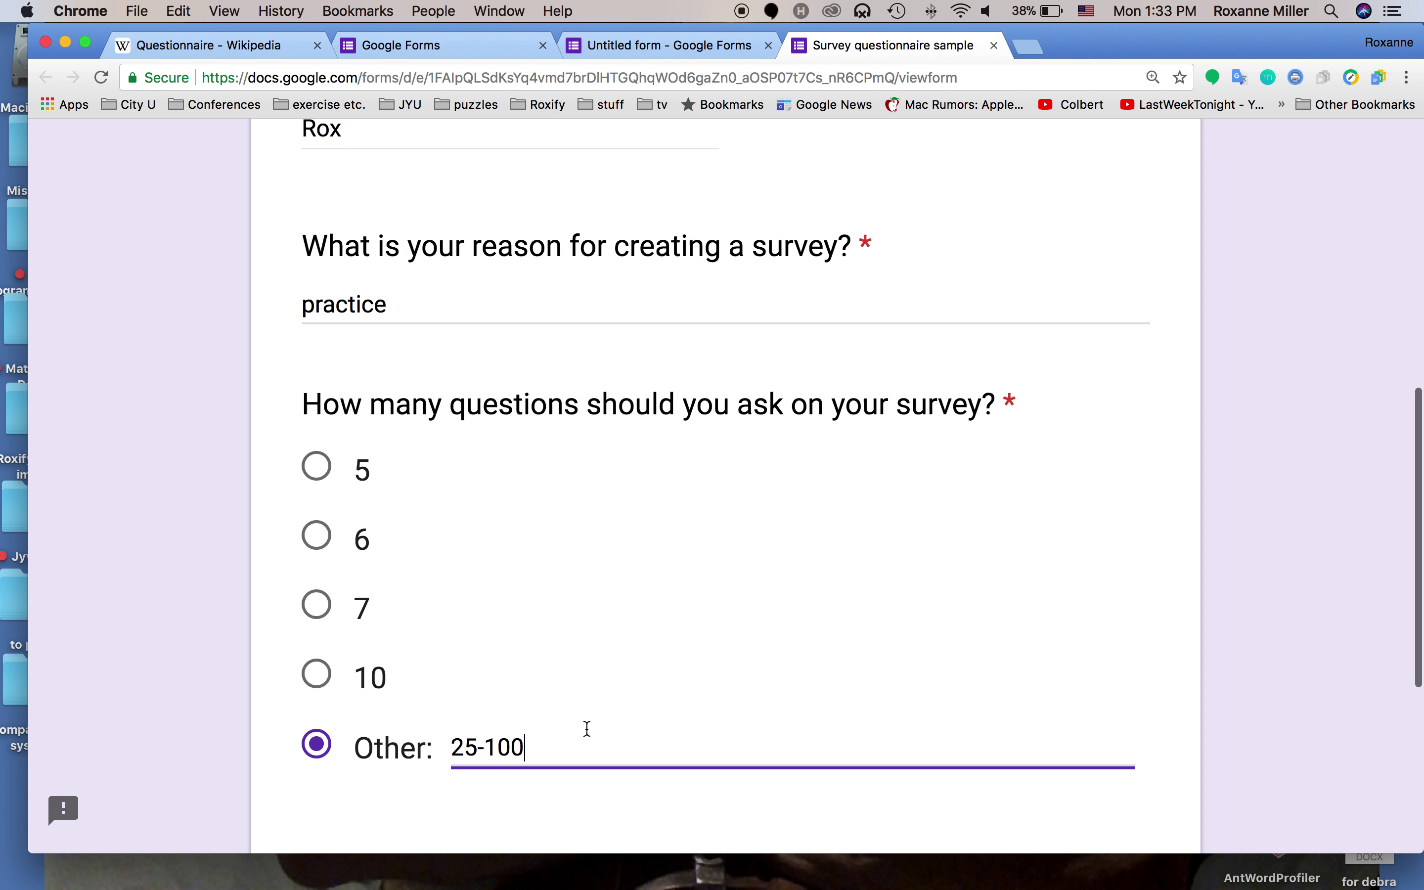
click(373, 504)
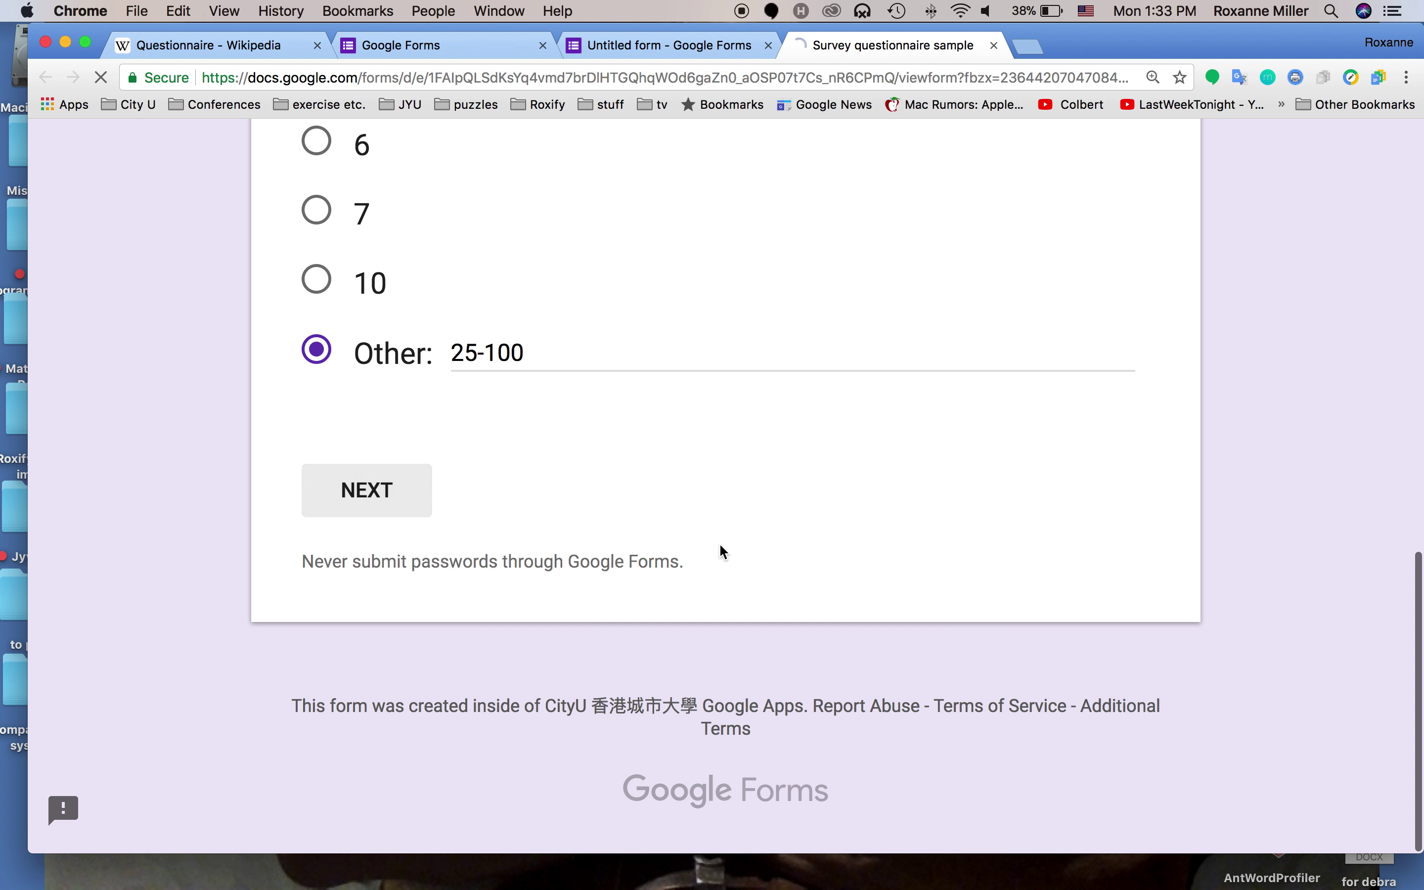
Tick Dichotomous, Multiple choice, Likert, Rating and Open ended, and rate Likert ease 5
scroll(713, 548, down, 5)
scroll(774, 565, down, 3)
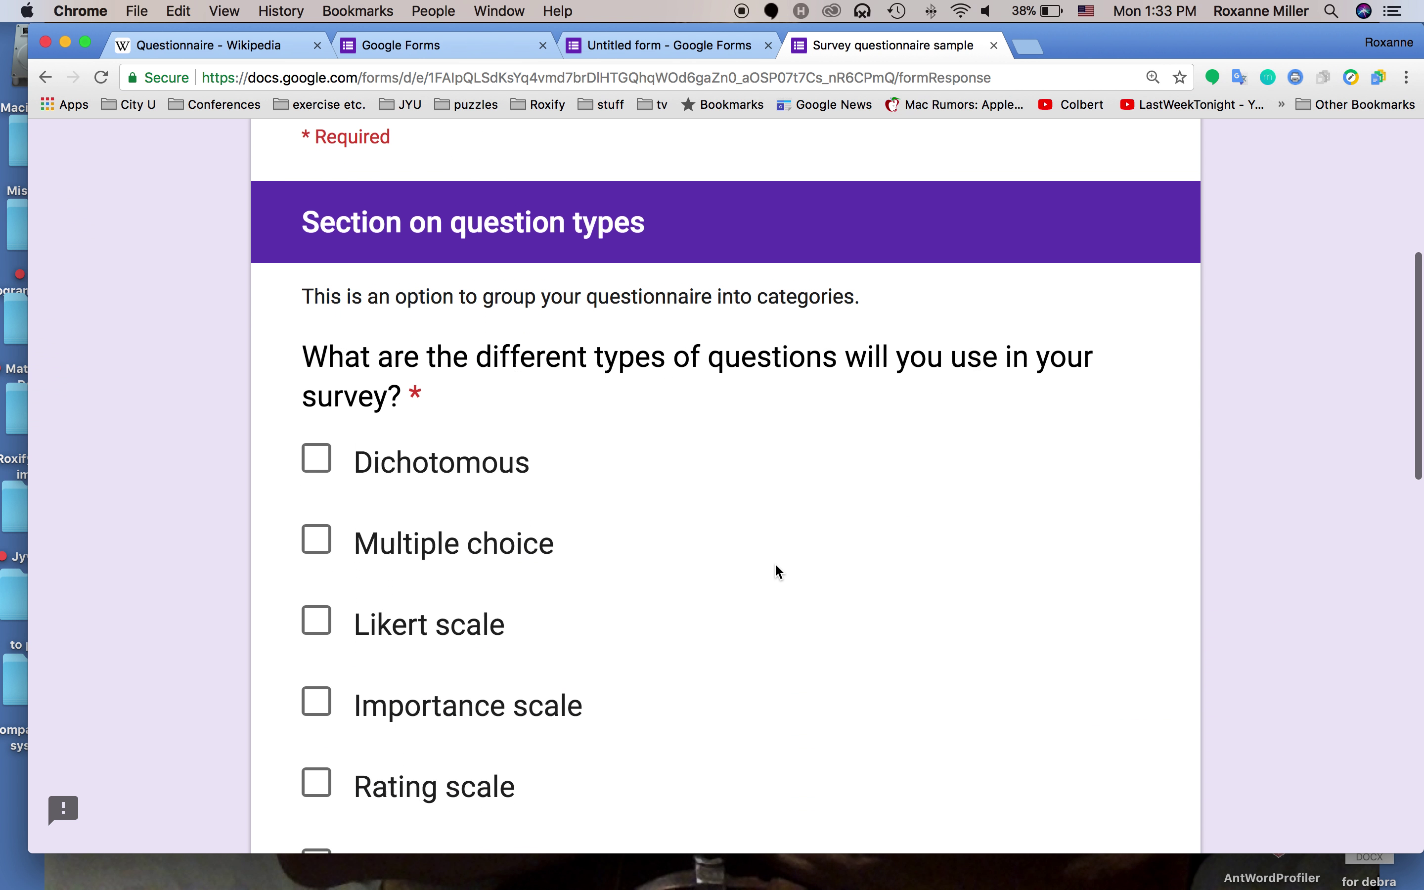
click(323, 443)
click(316, 521)
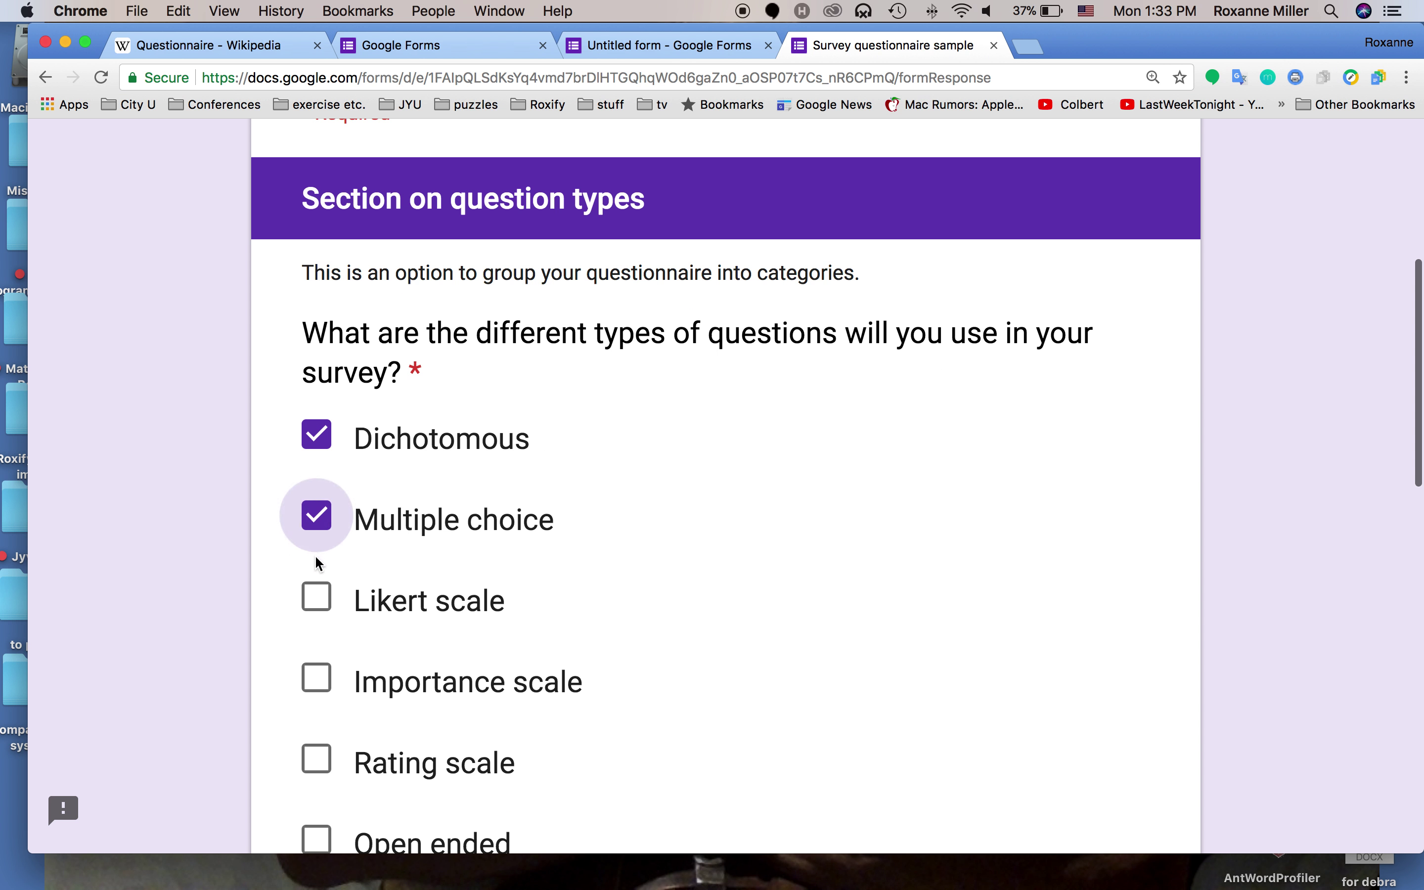
click(316, 598)
scroll(319, 606, down, 3)
scroll(318, 606, down, 2)
click(316, 486)
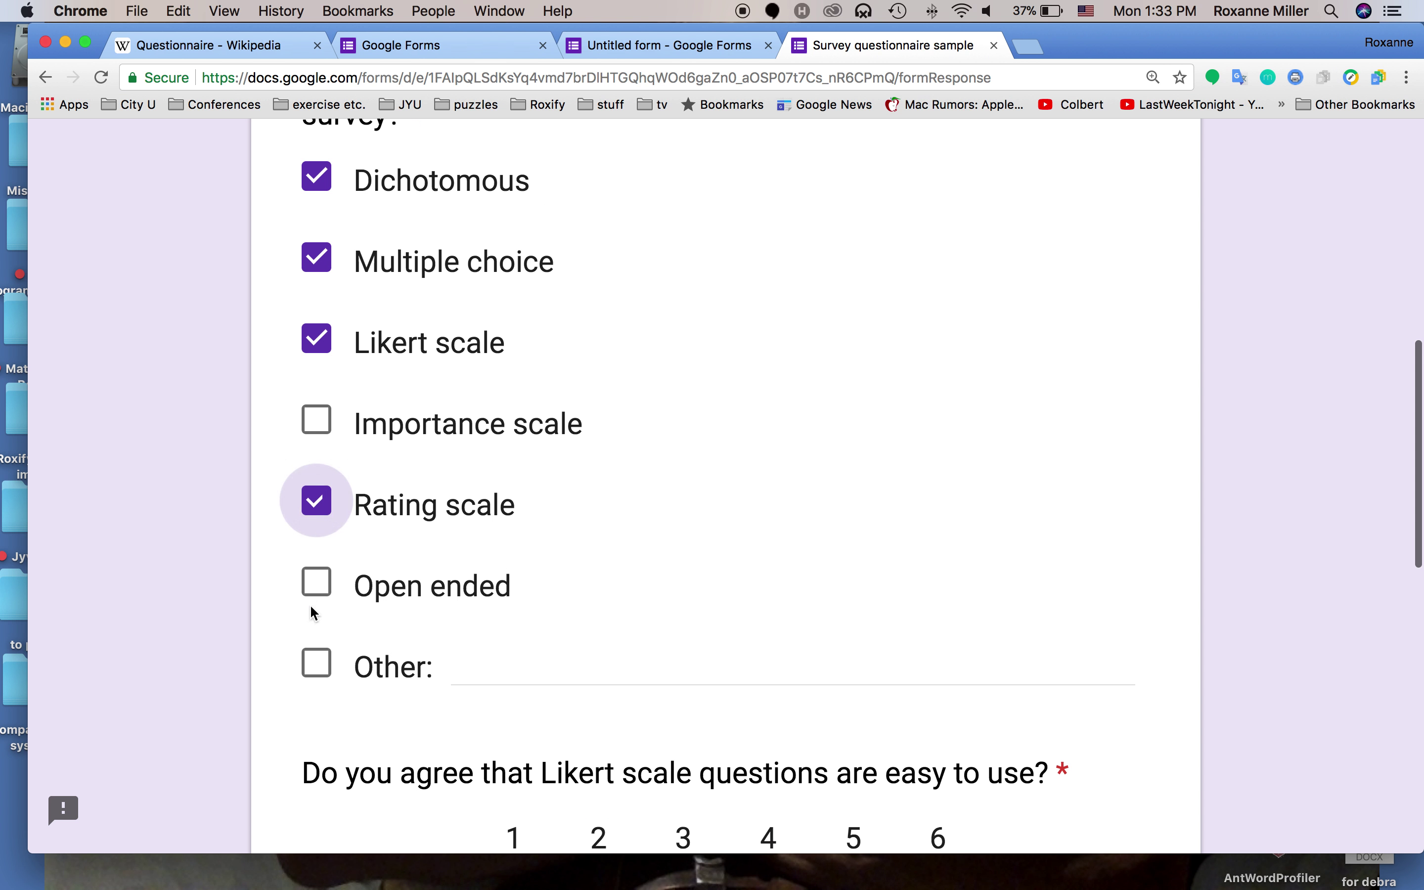
click(316, 566)
scroll(611, 580, down, 7)
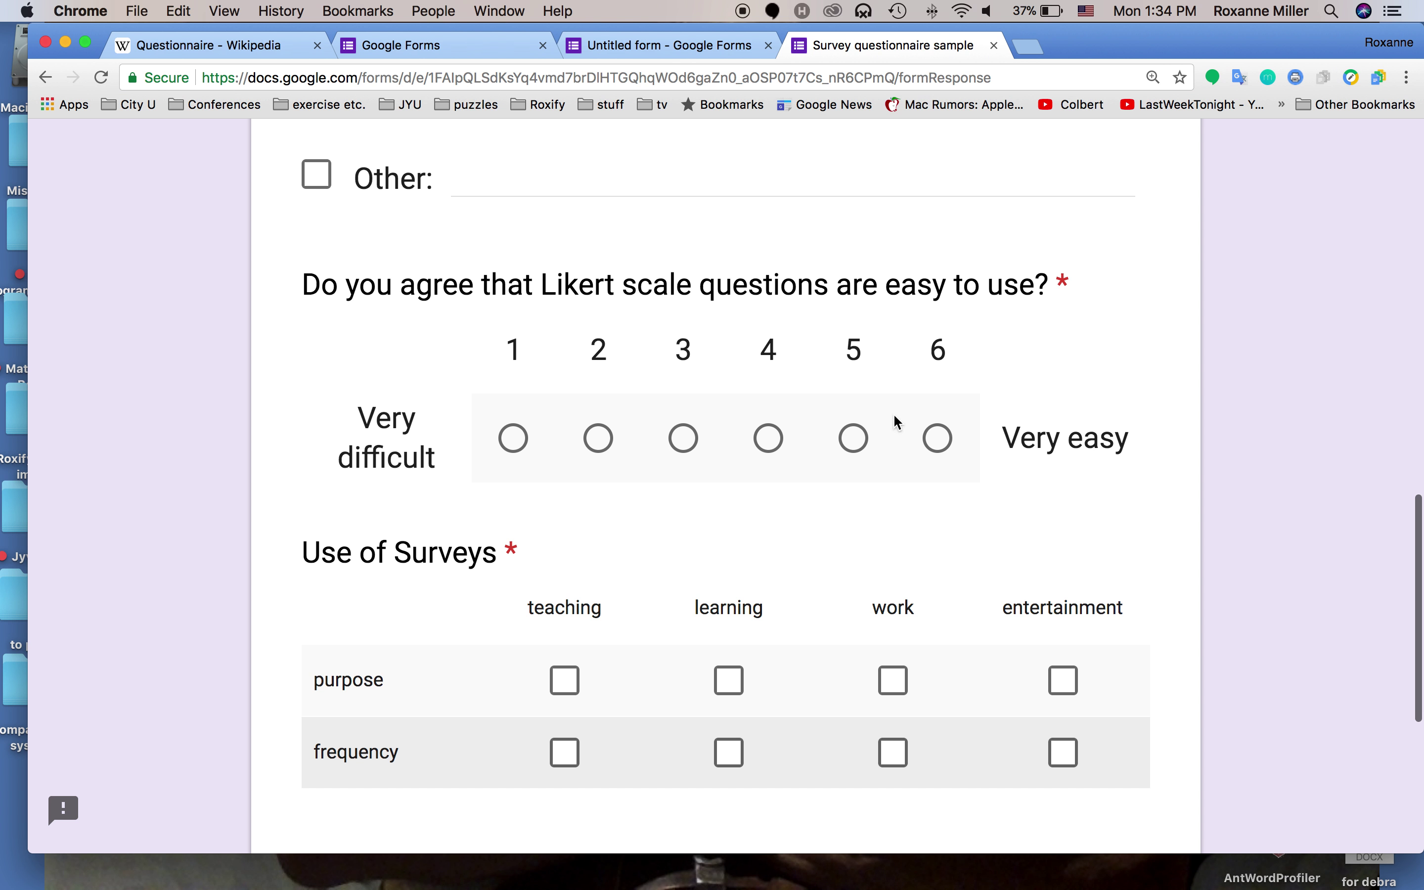
click(868, 444)
Mark purpose: teaching, learning and frequency: learning, work in the grid, then submit
scroll(801, 477, down, 5)
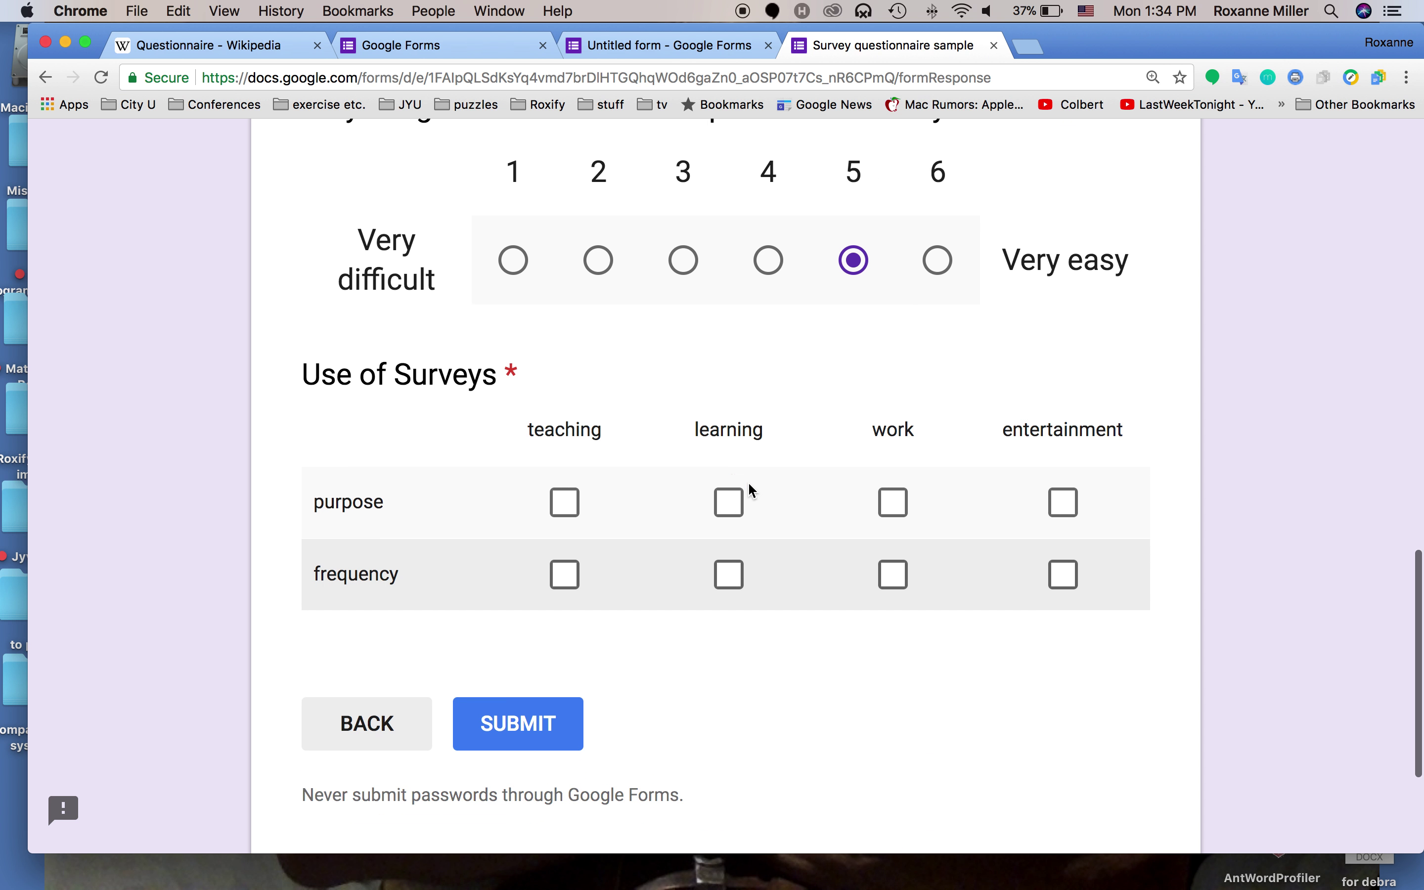
click(565, 408)
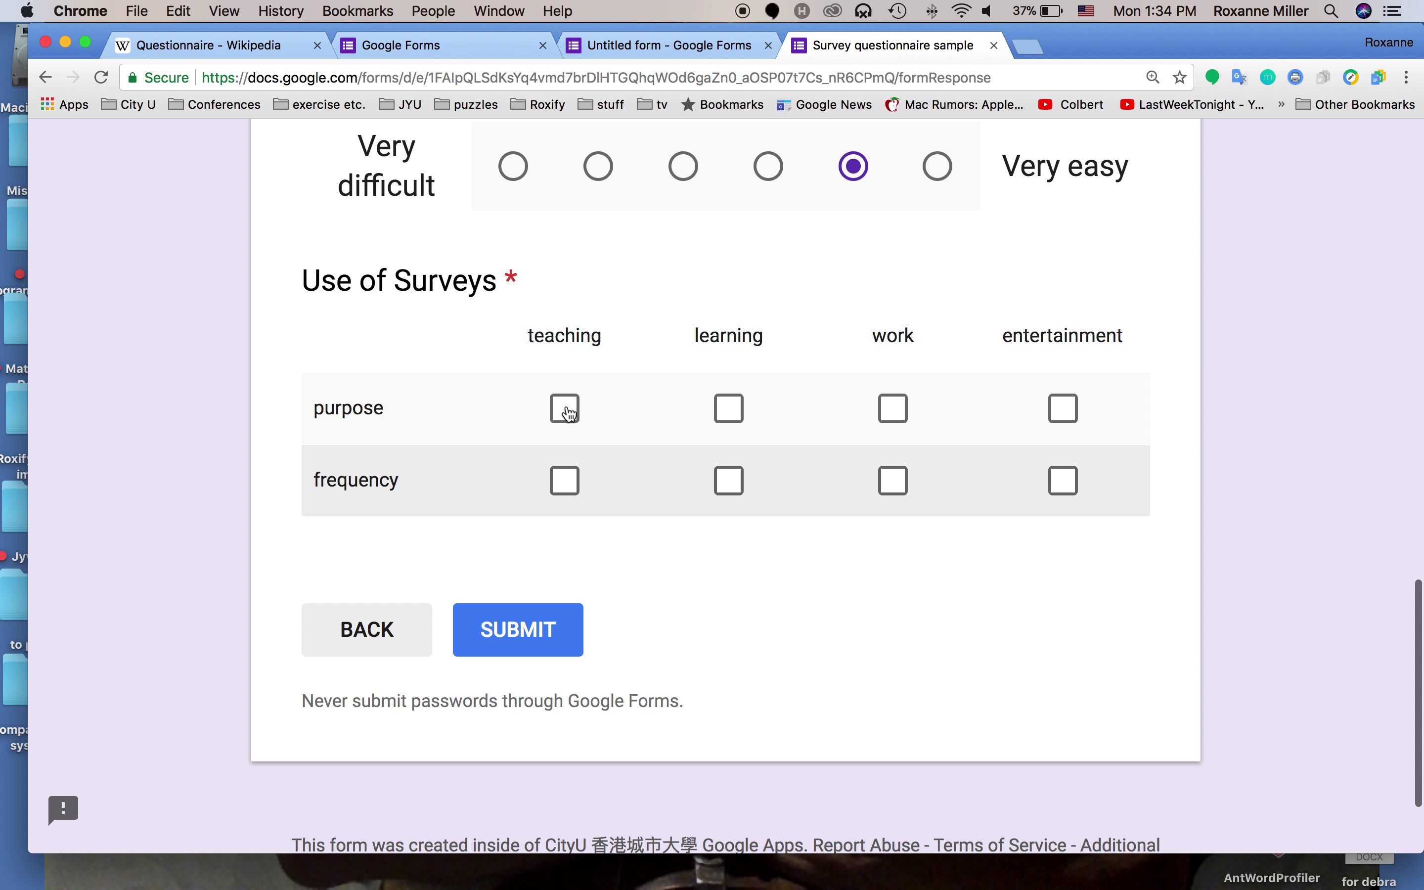
click(728, 408)
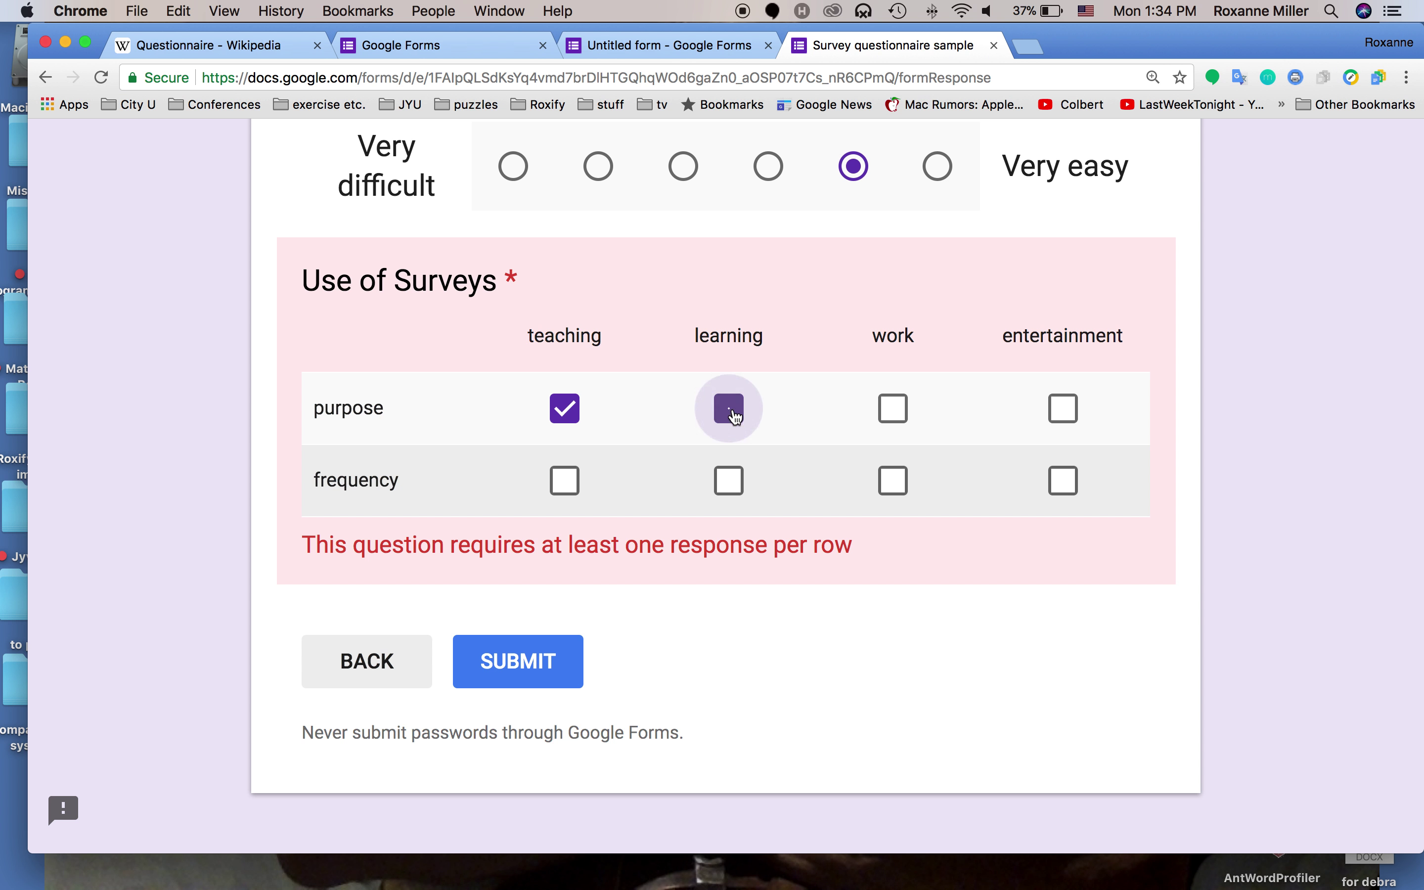
click(729, 481)
click(894, 480)
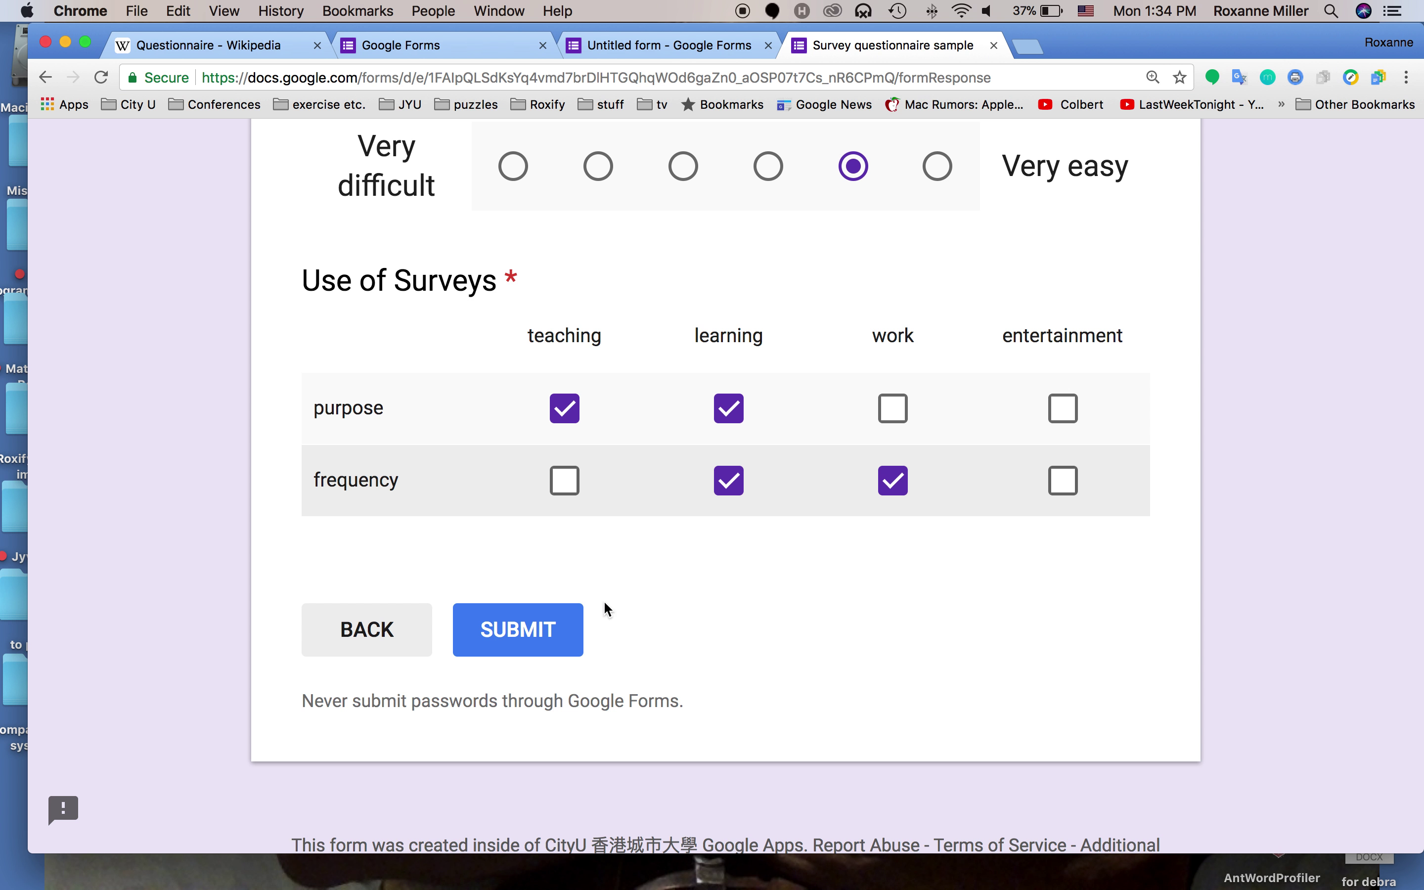
click(546, 628)
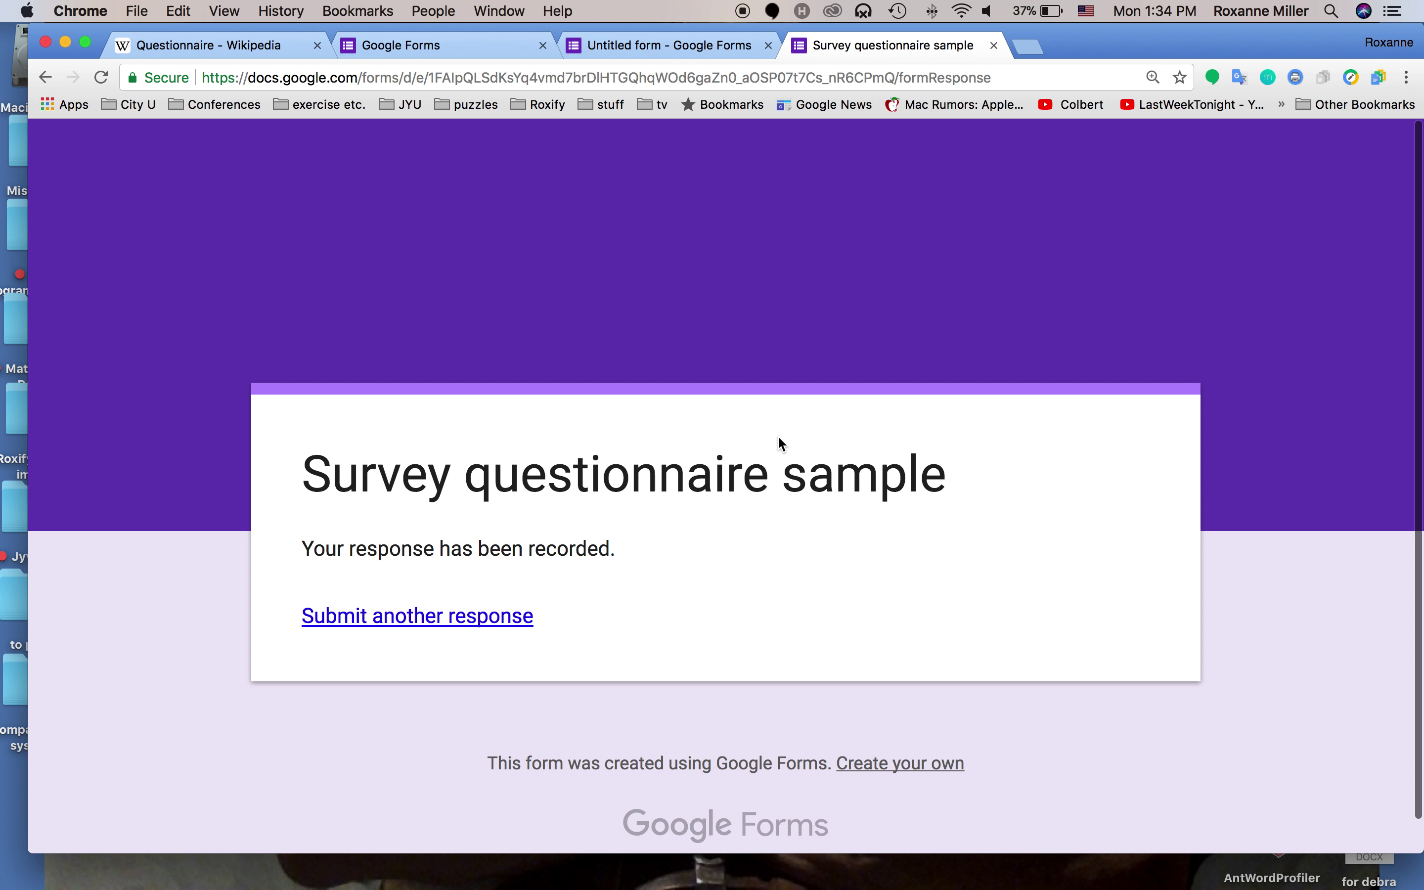
Close the preview and open Add collaborators sharing settings from the More menu
click(995, 45)
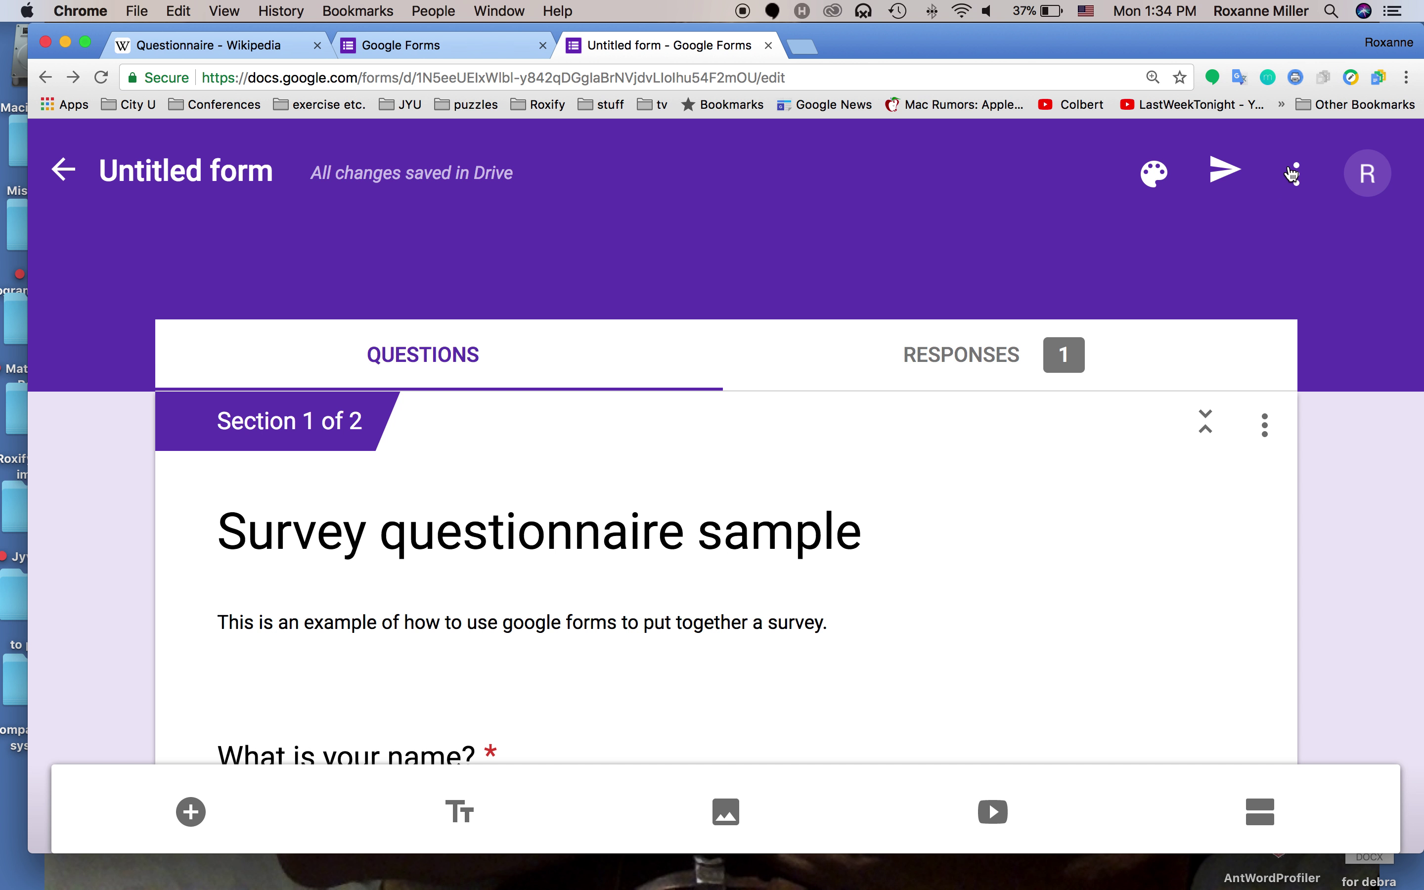
click(1295, 176)
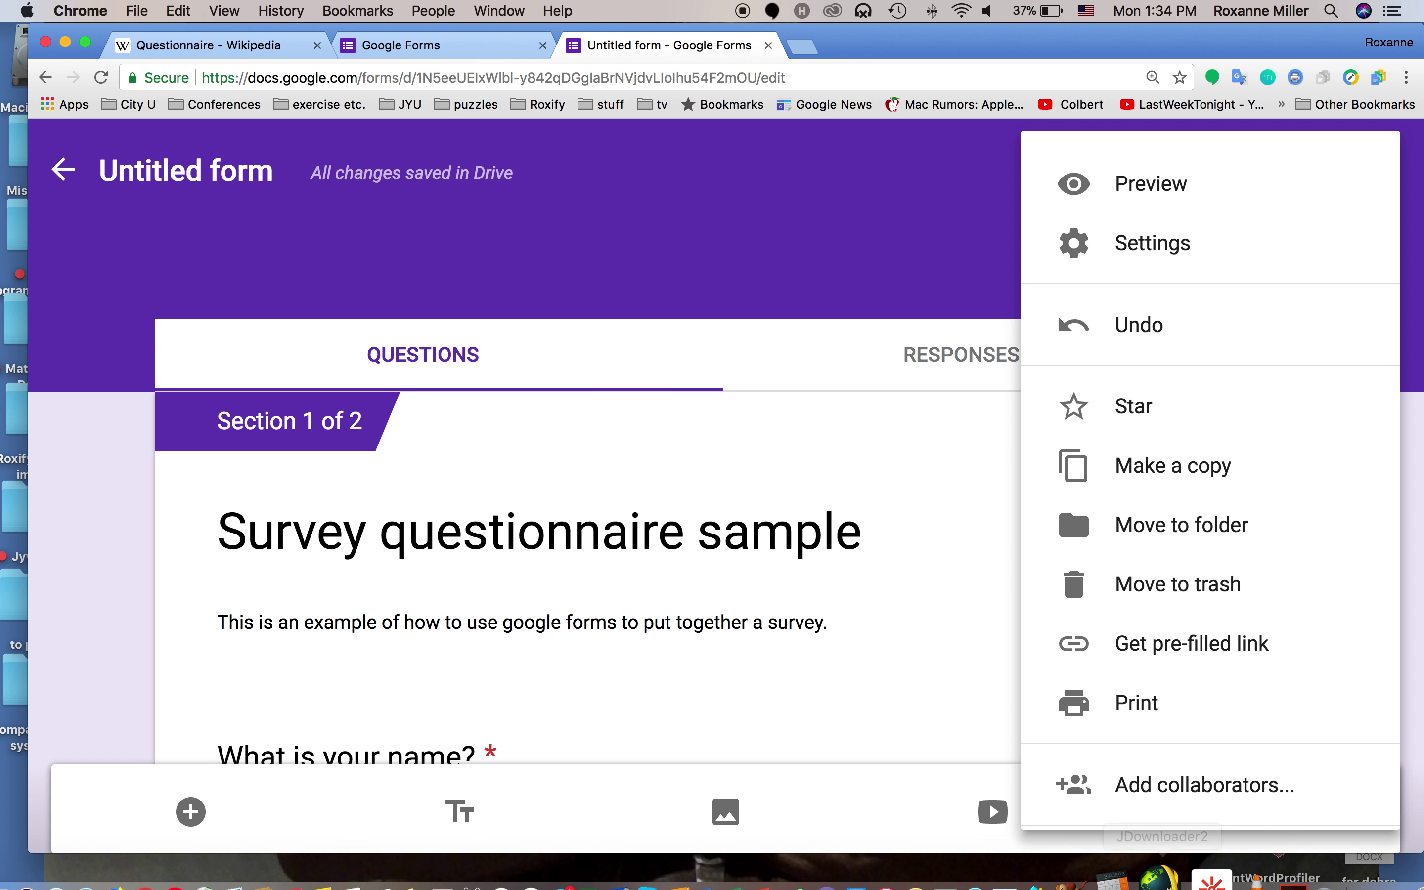
click(1164, 780)
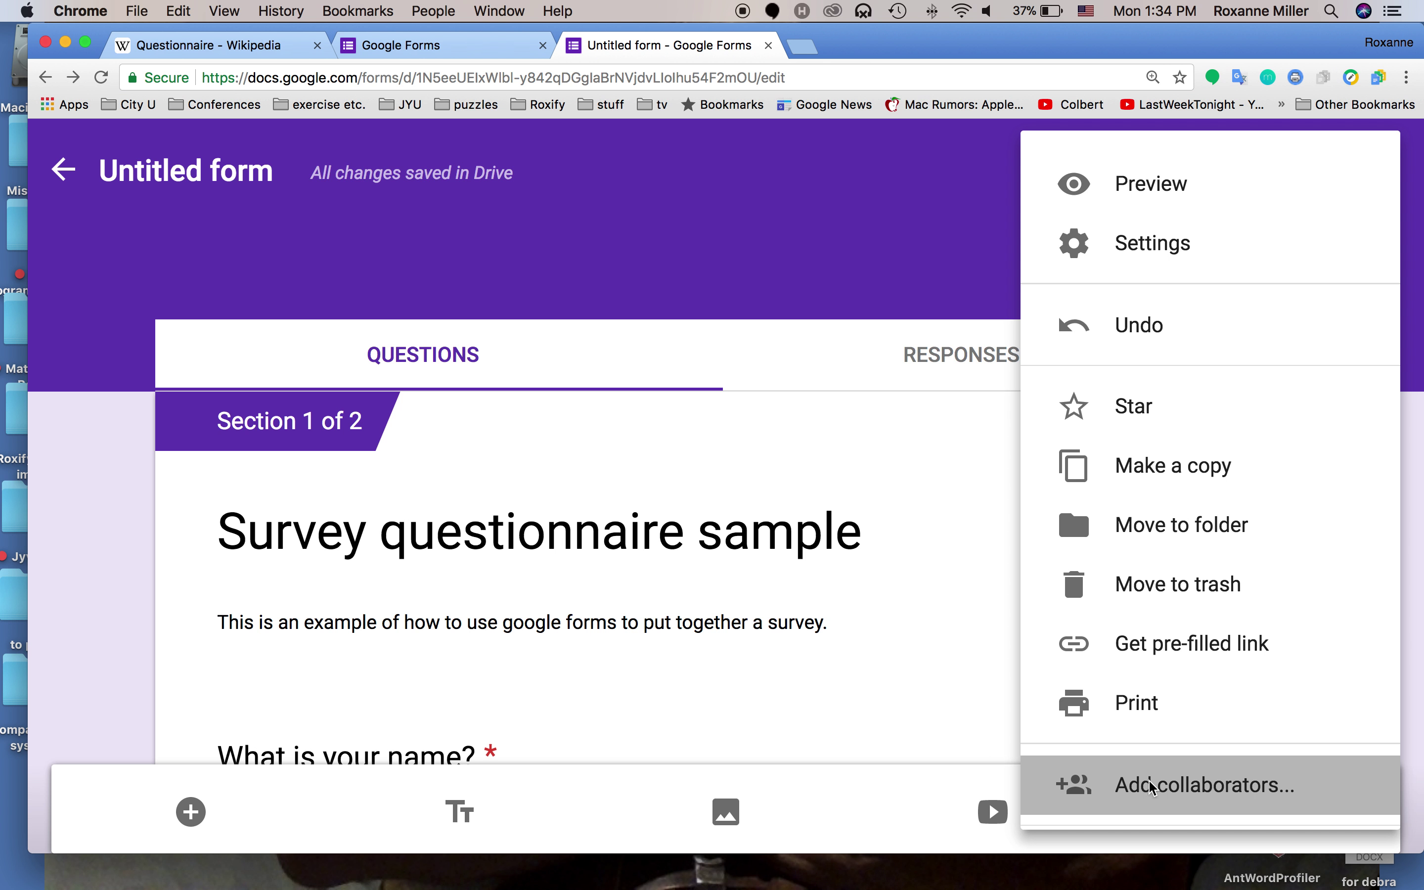
scroll(802, 585, down, 3)
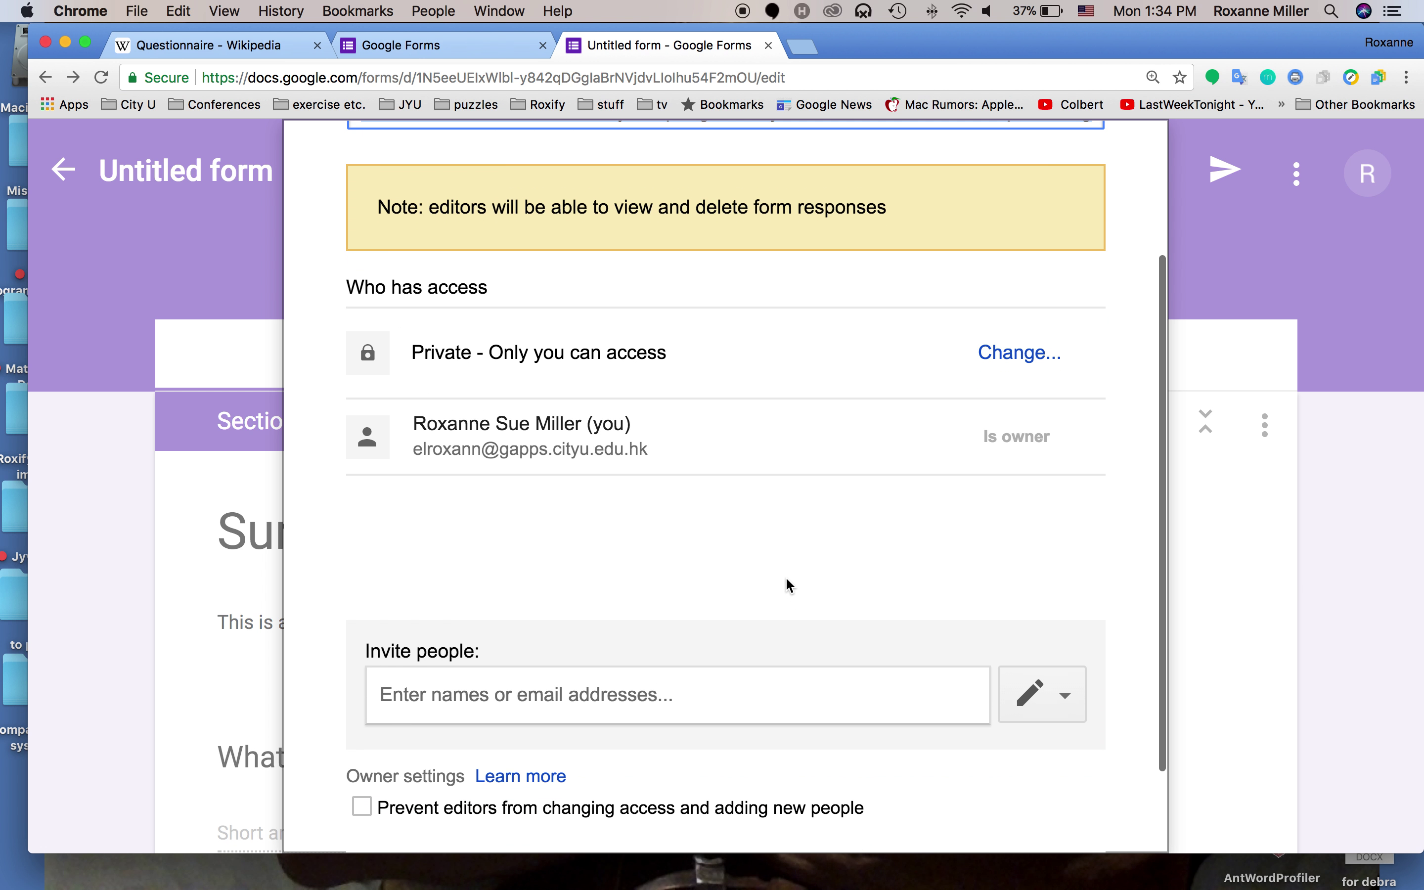
scroll(778, 560, up, 2)
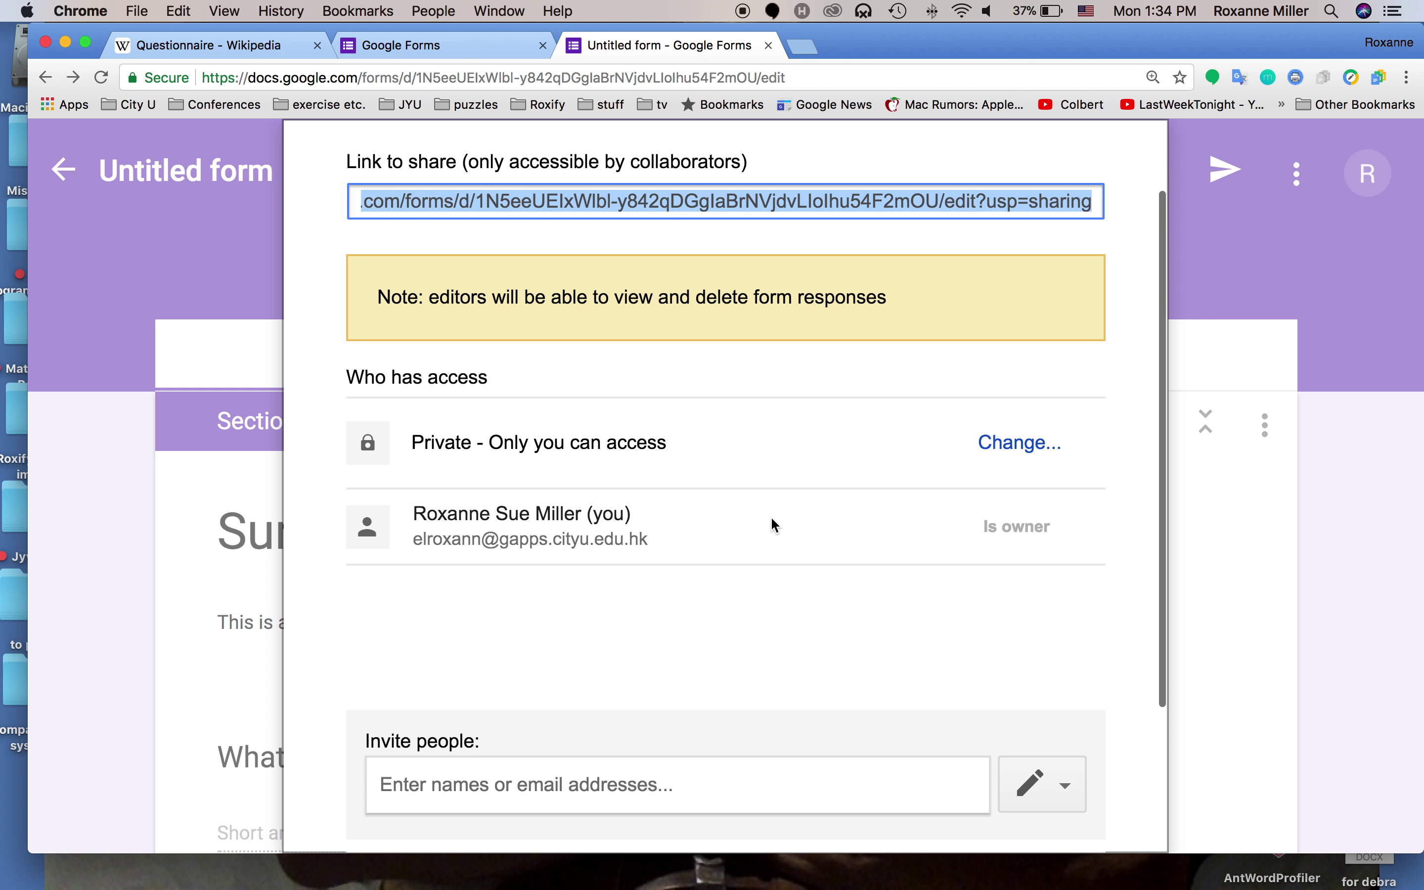
scroll(762, 518, up, 1)
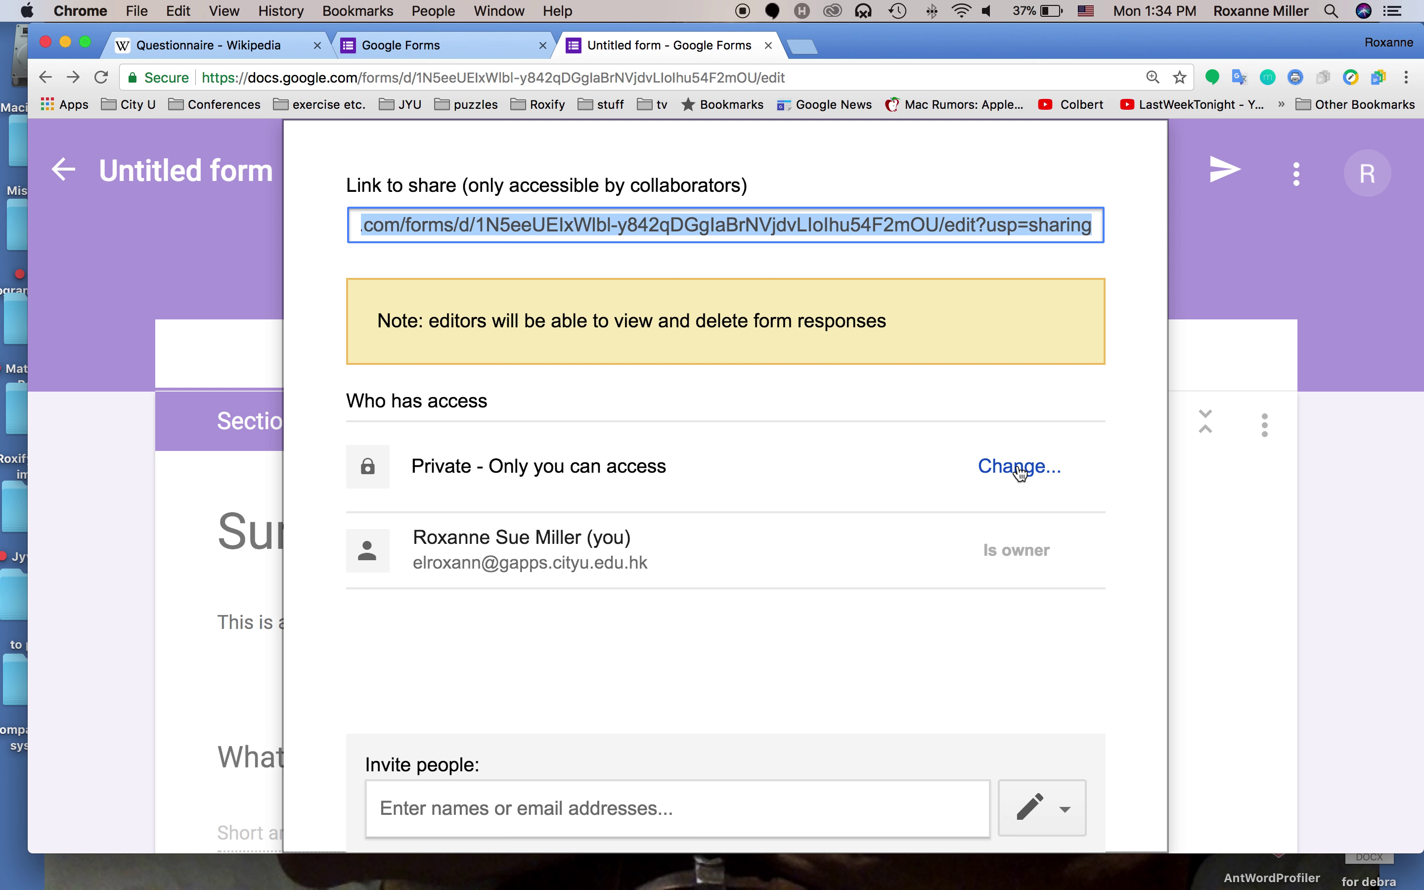
Set link sharing to 'On - Anyone with the link' with edit access and save
click(1021, 468)
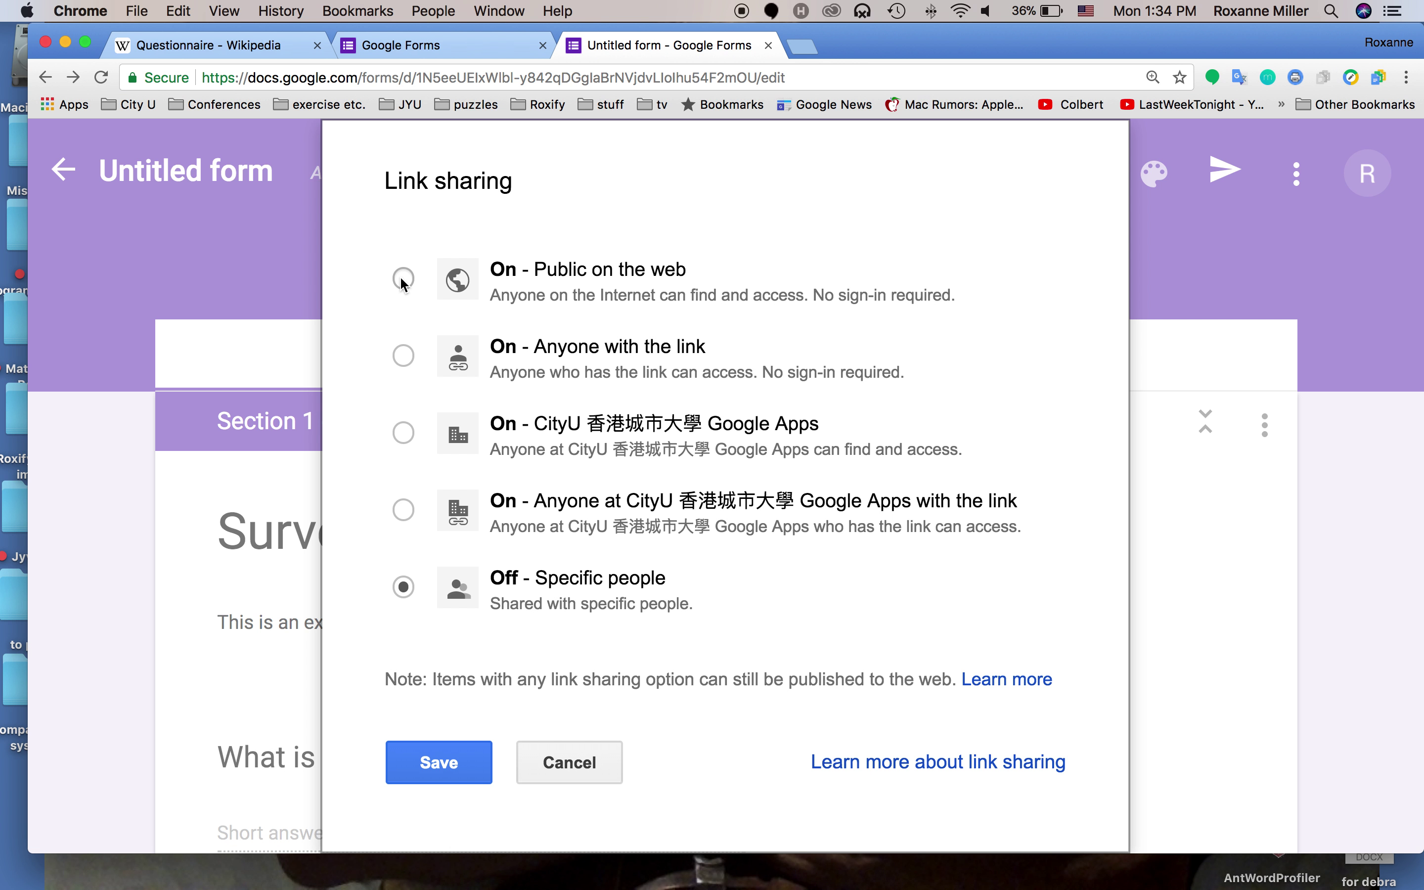
click(403, 355)
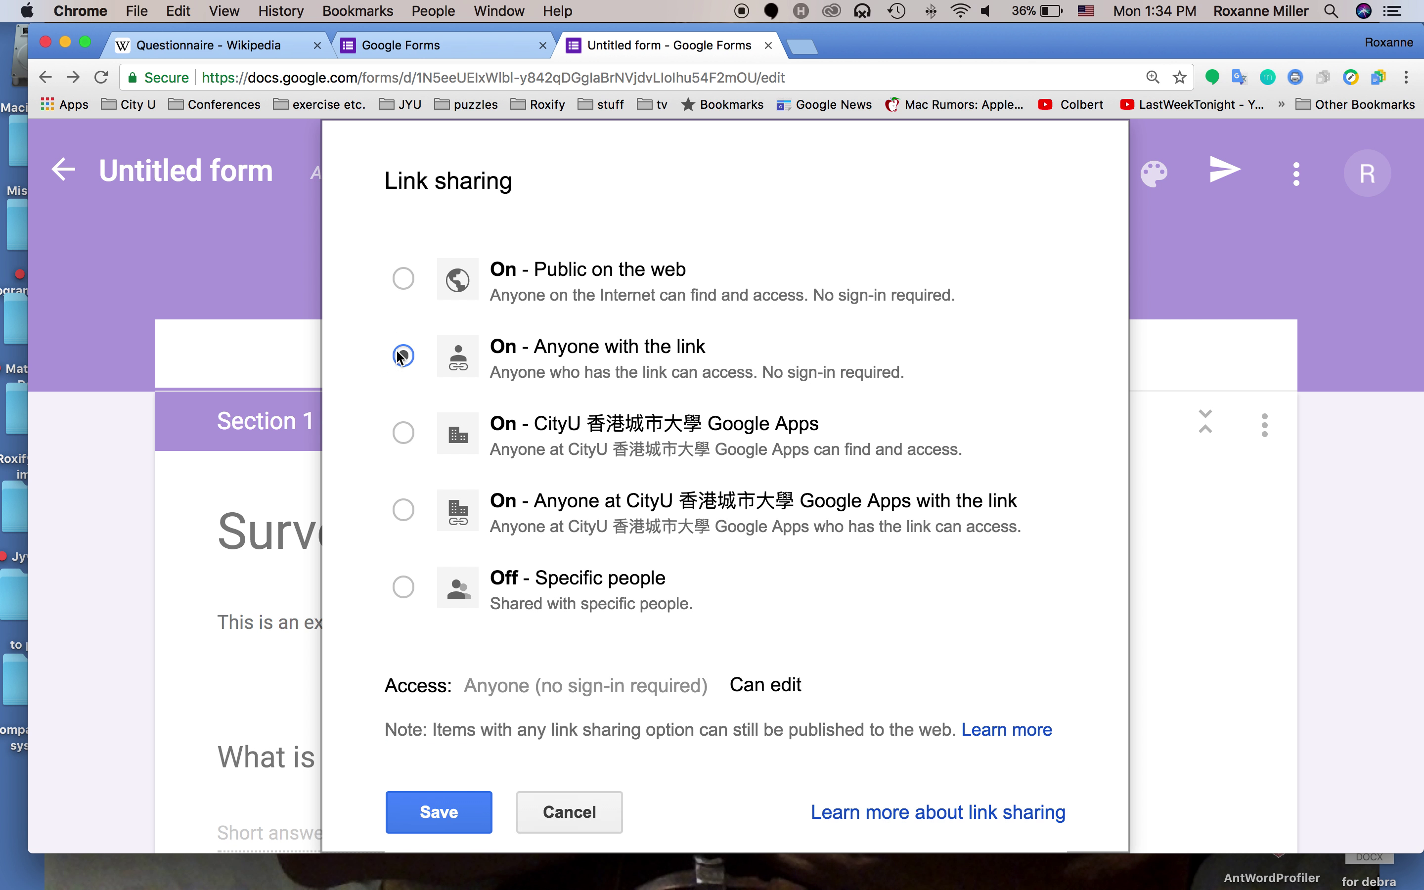
scroll(363, 362, down, 2)
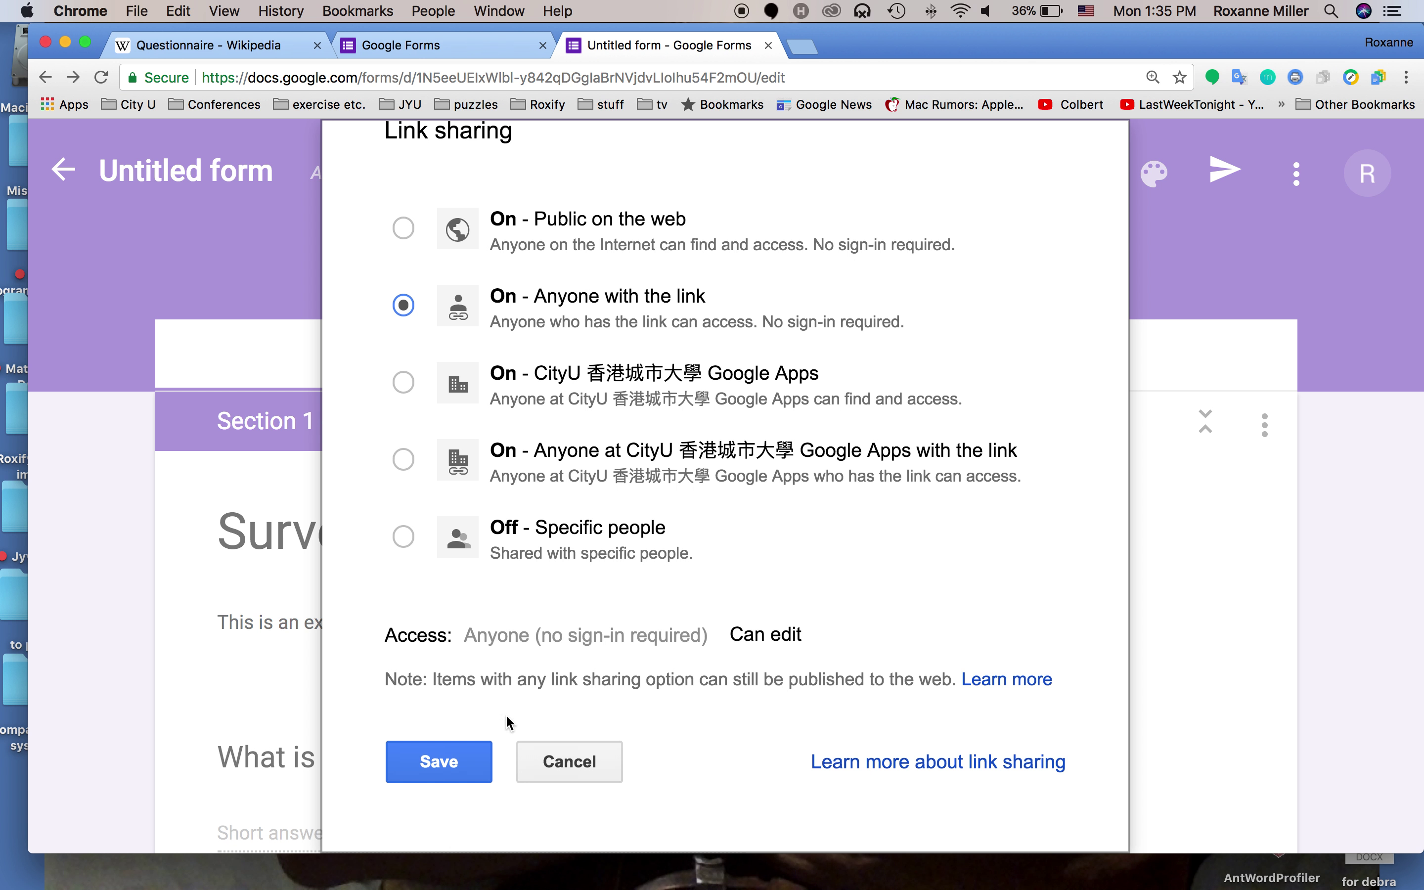
click(468, 761)
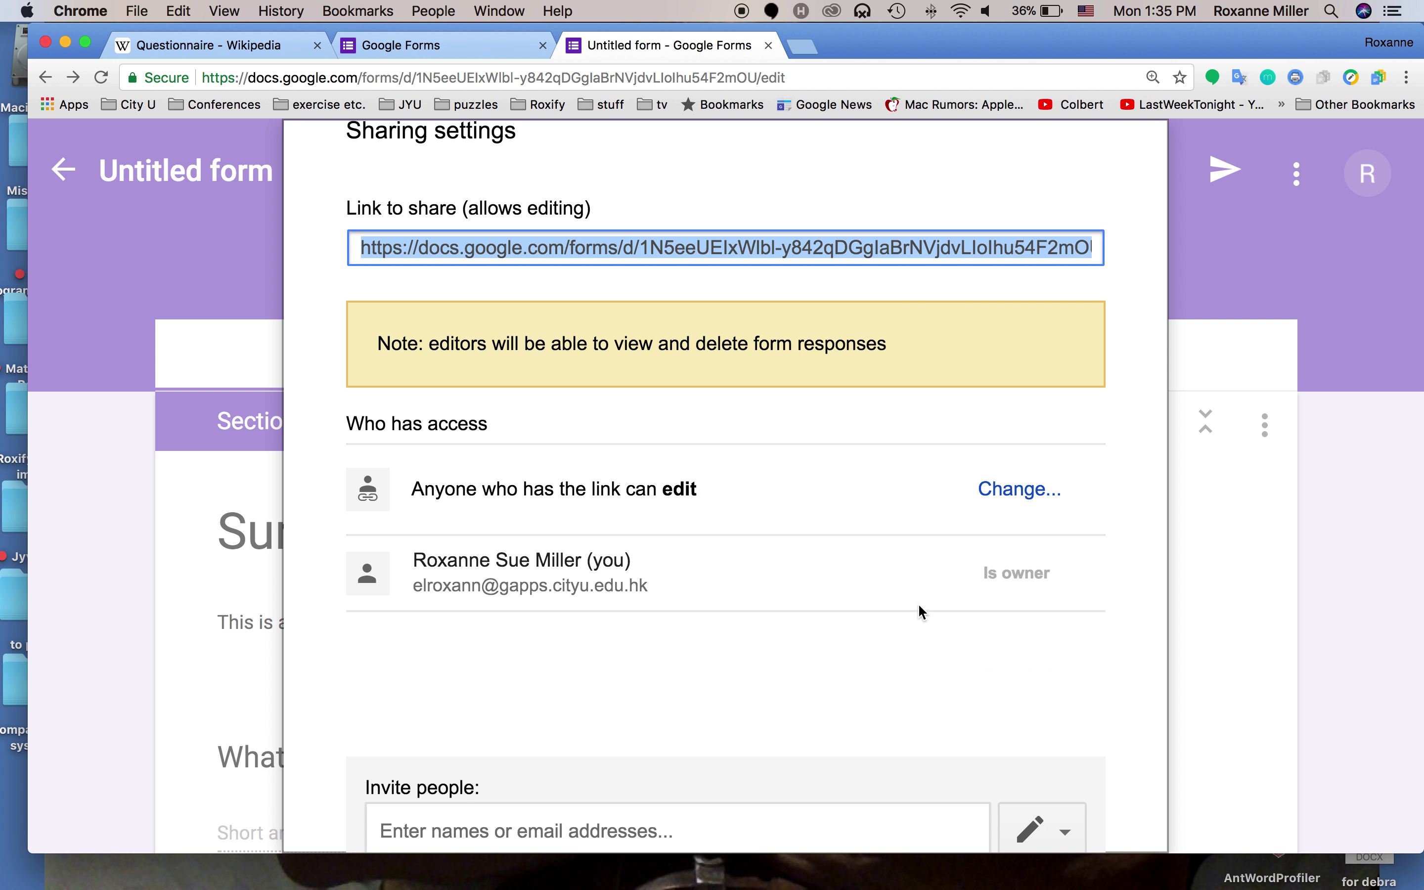
Invite the collaborator by e-mail address, with a copy of the invitation sent to myself
scroll(919, 603, down, 5)
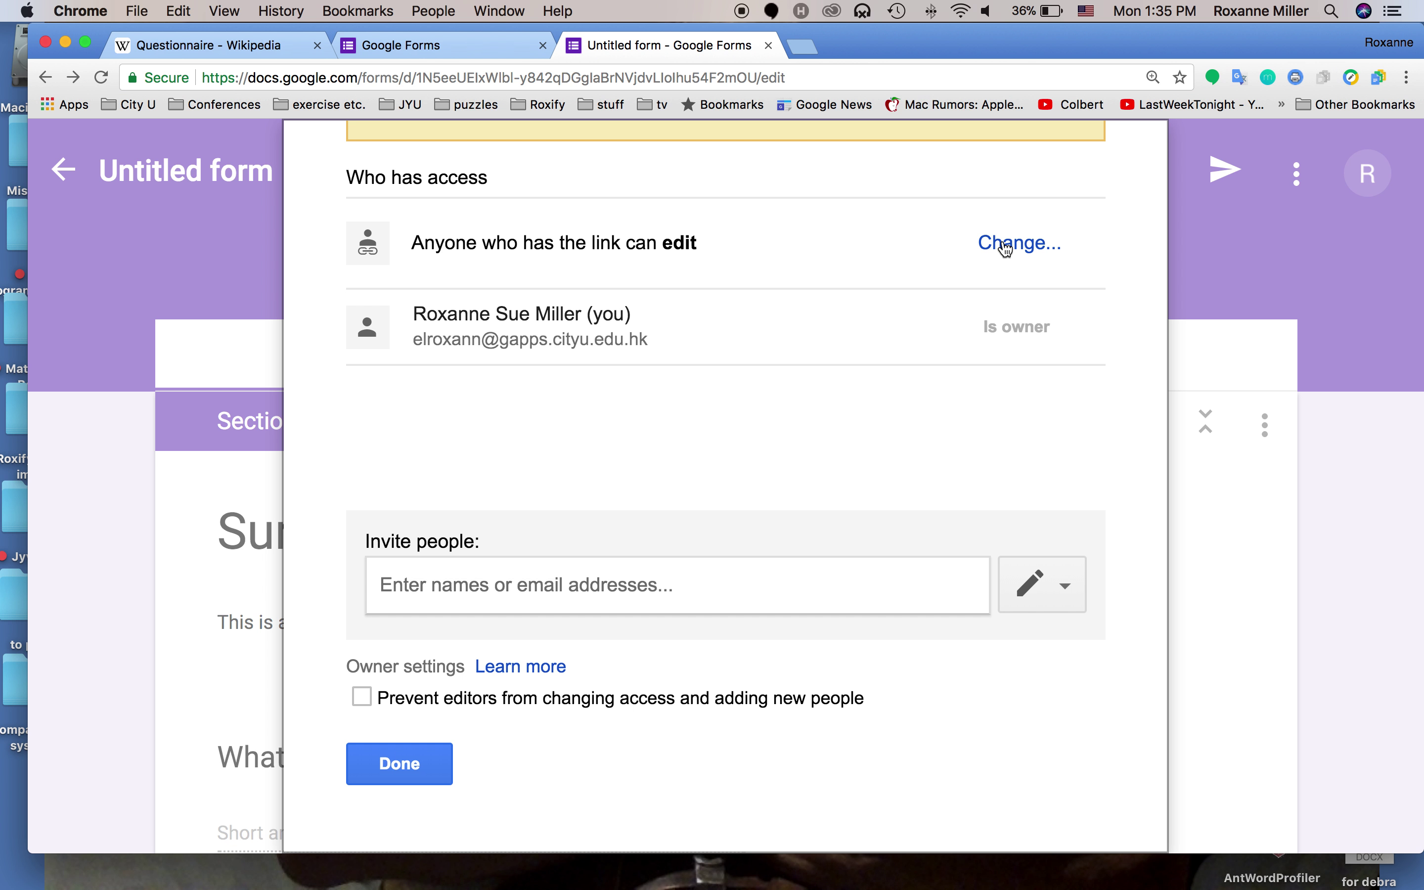
scroll(887, 321, up, 5)
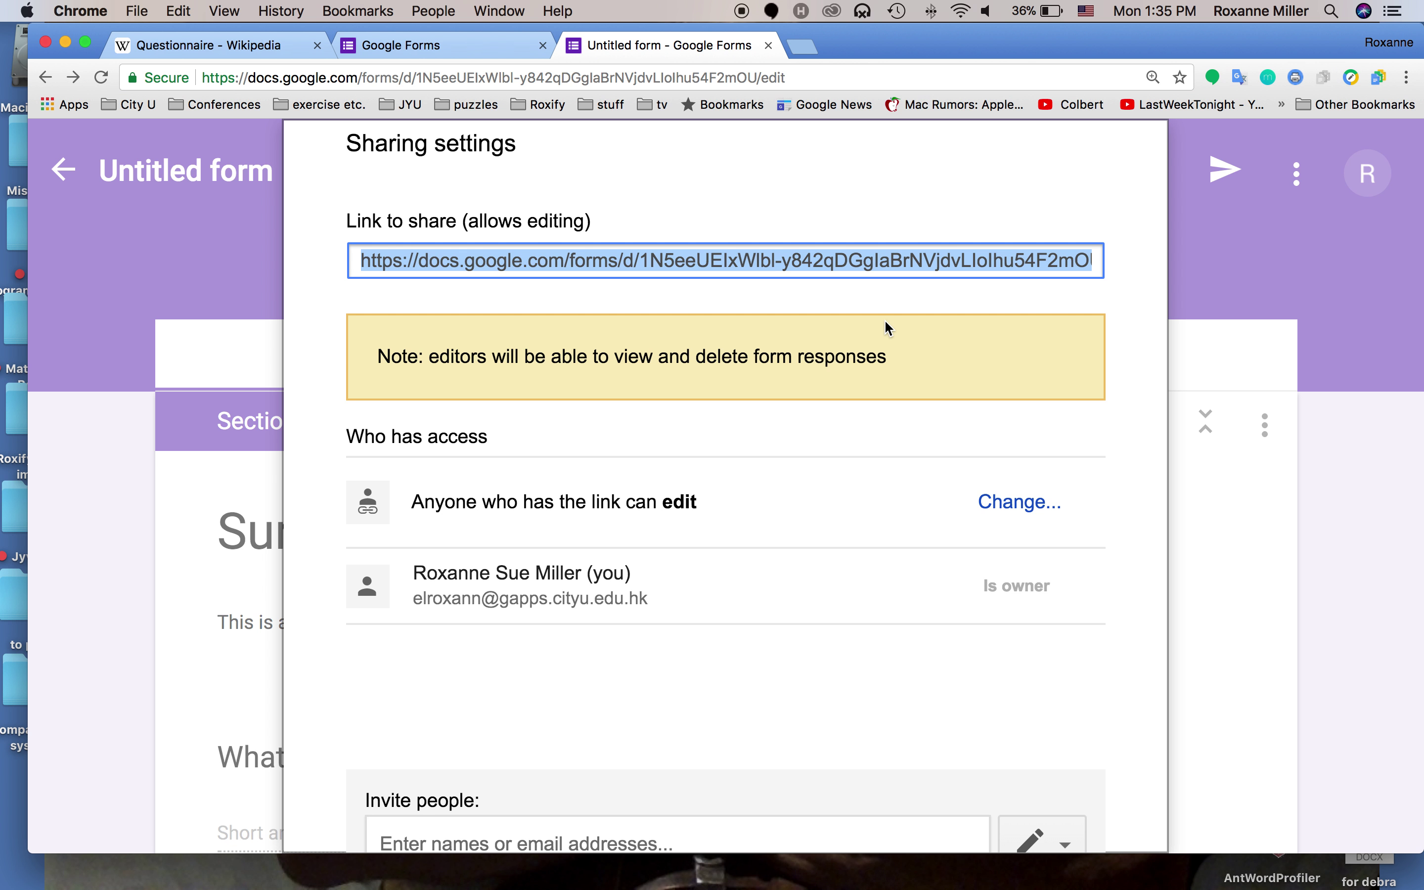
scroll(856, 456, down, 5)
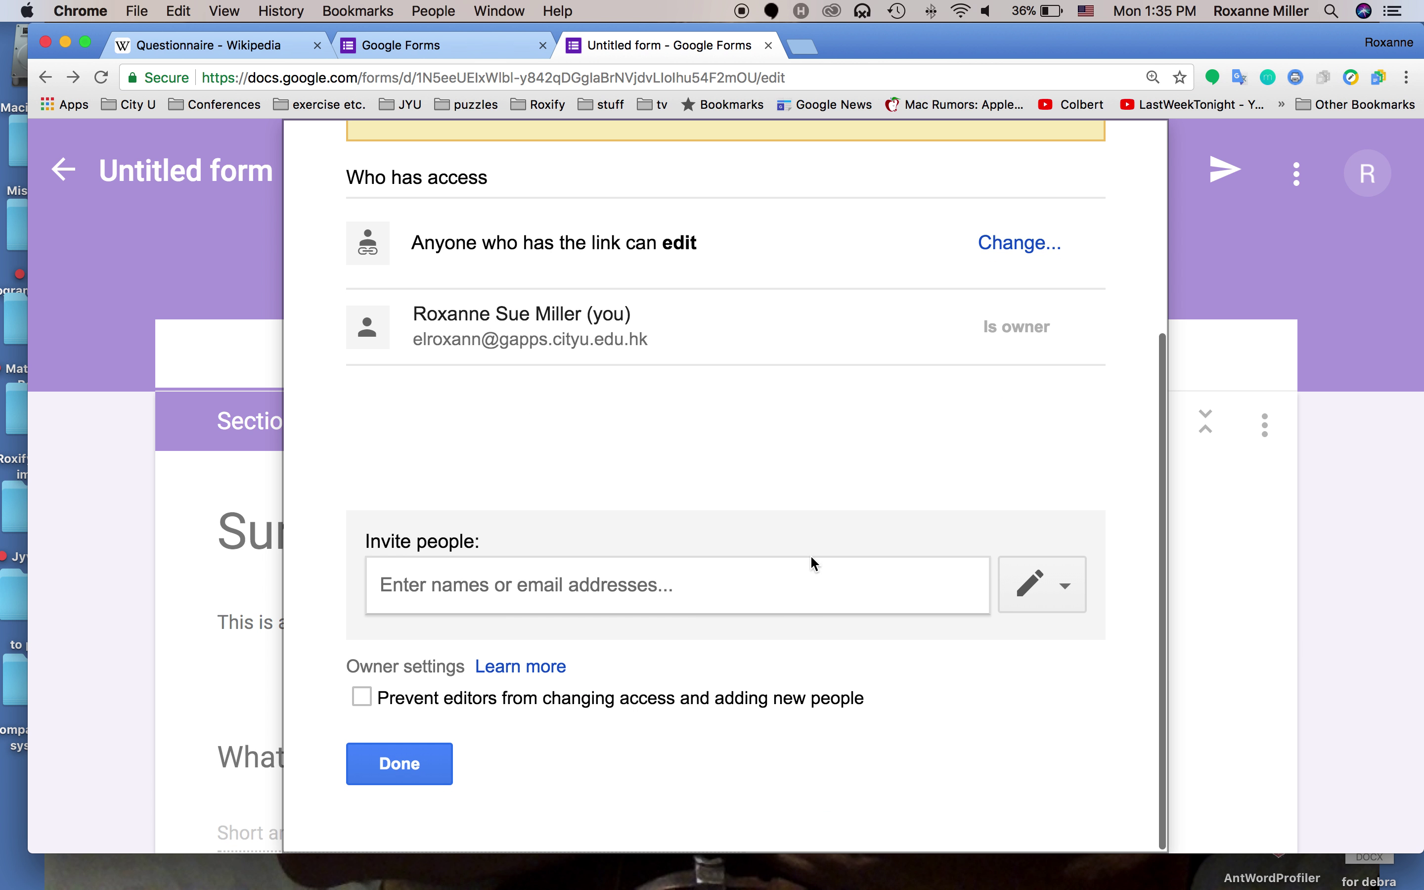
click(783, 587)
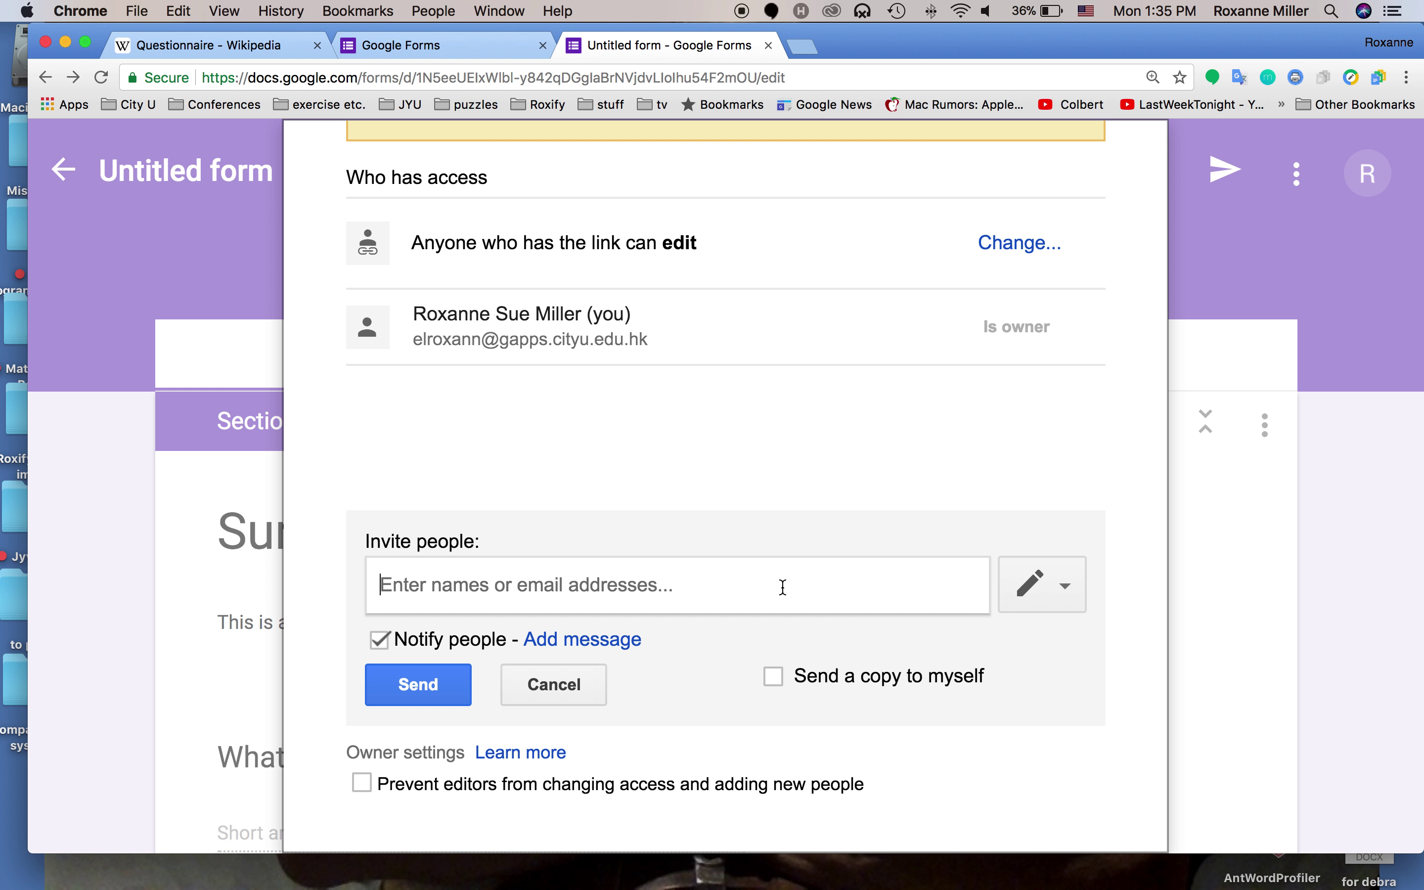
scroll(823, 641, down, 1)
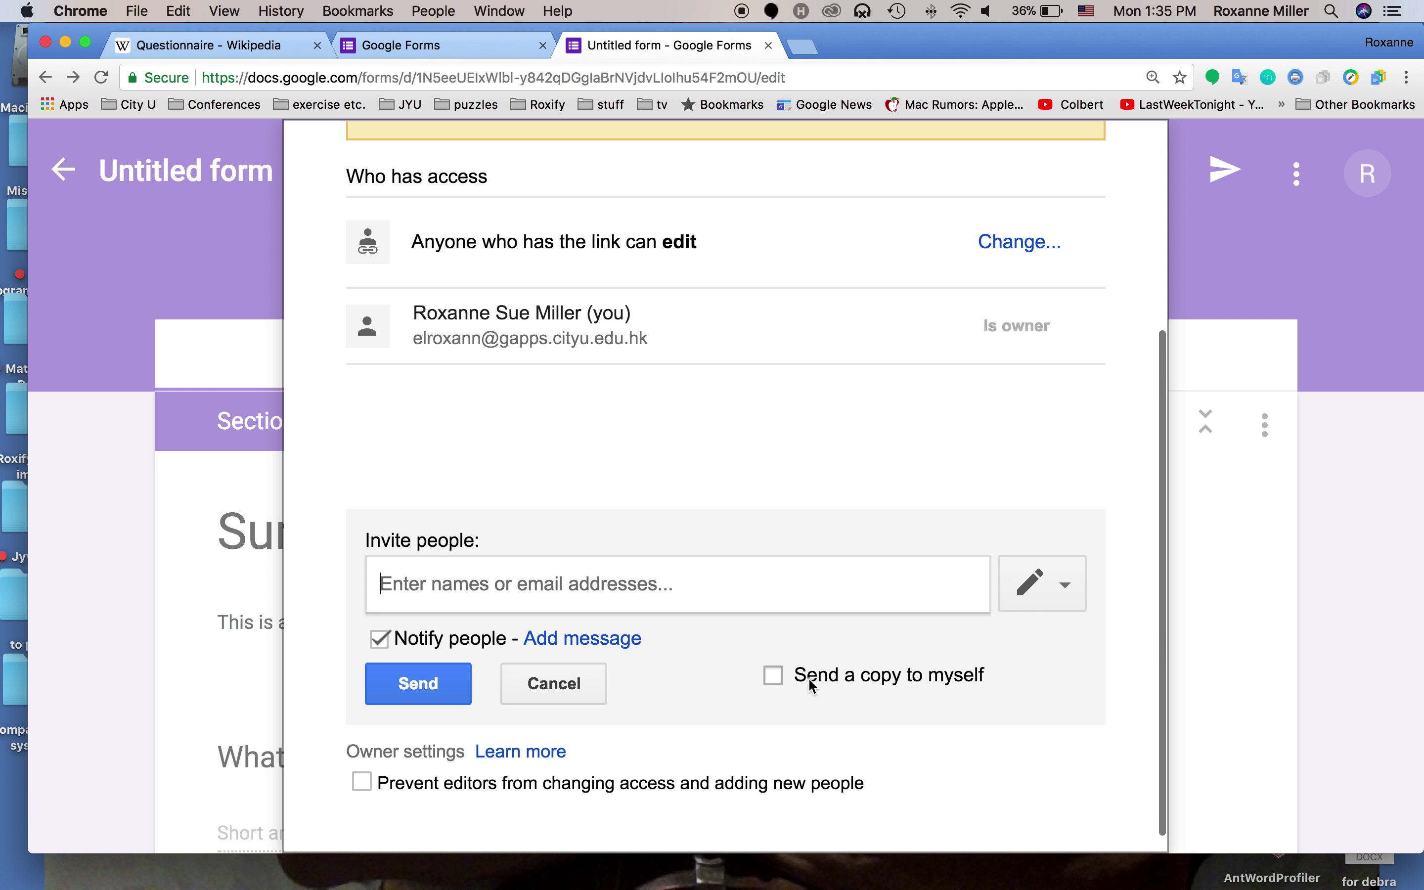
click(769, 675)
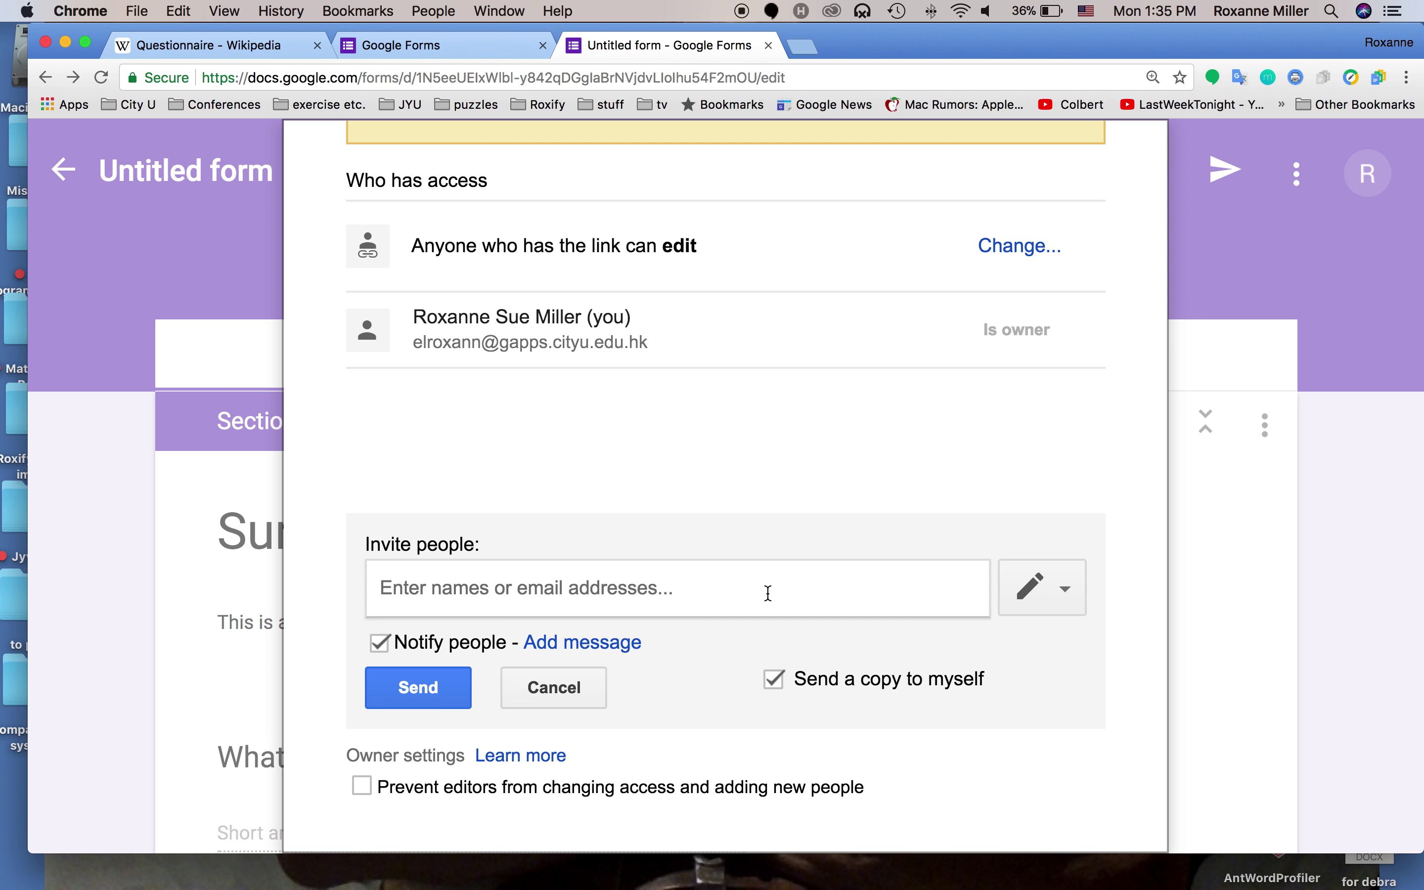
click(768, 593)
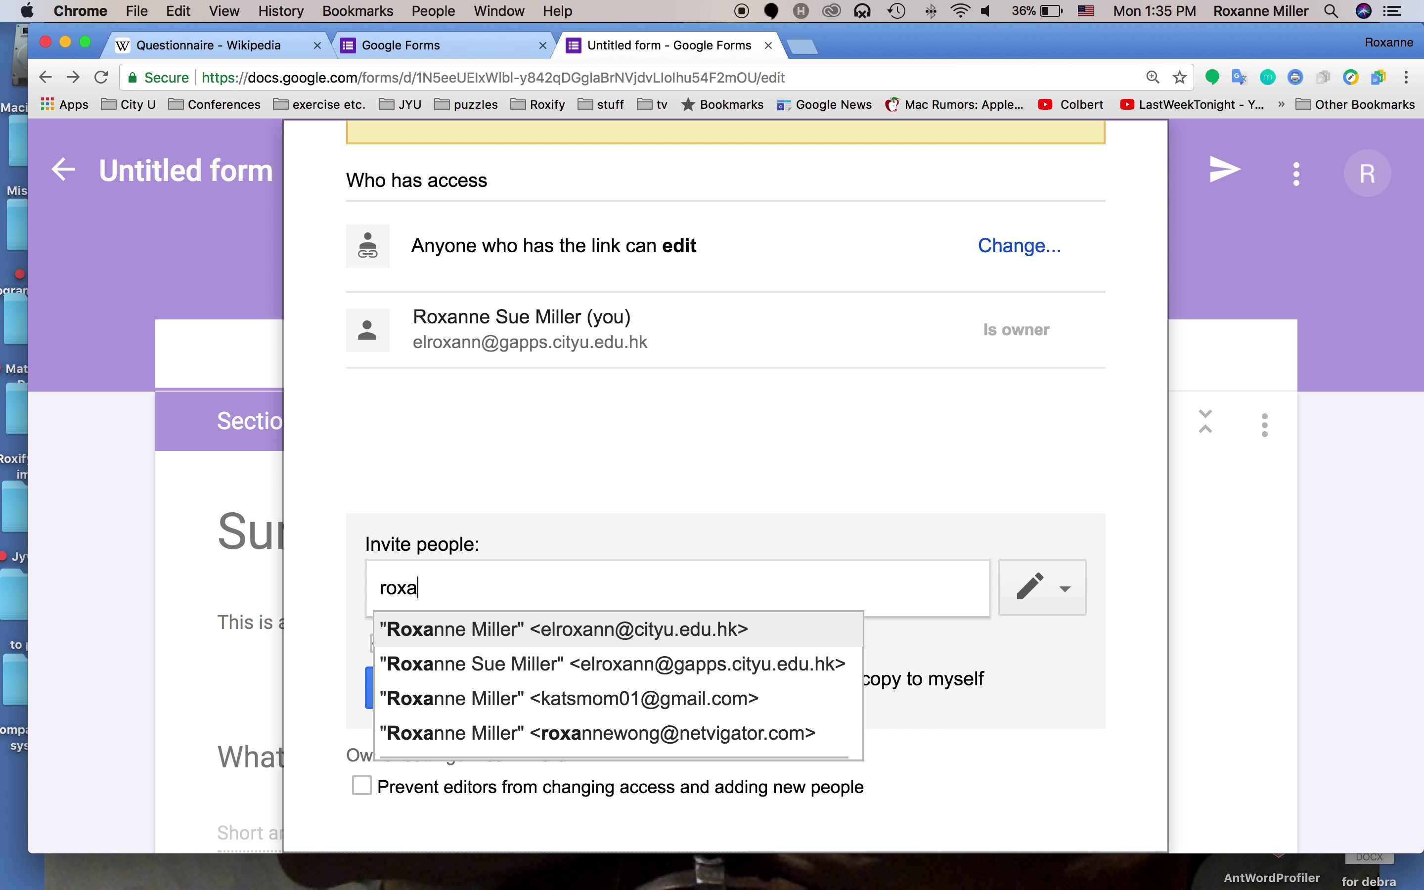
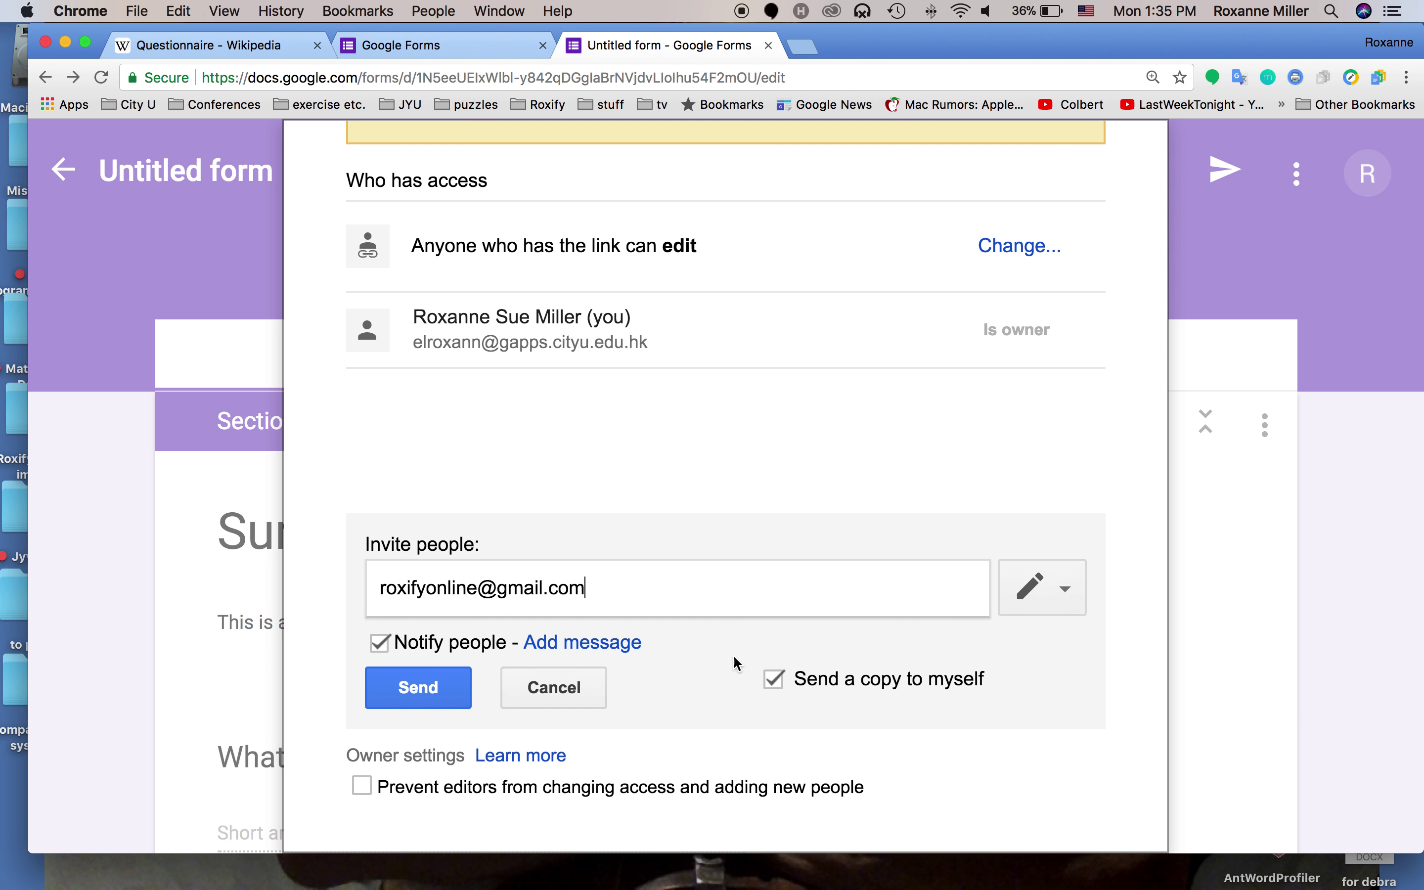
Send the invitation with editors still allowed to change access, confirm outside sharing, then view responses
scroll(730, 671, down, 1)
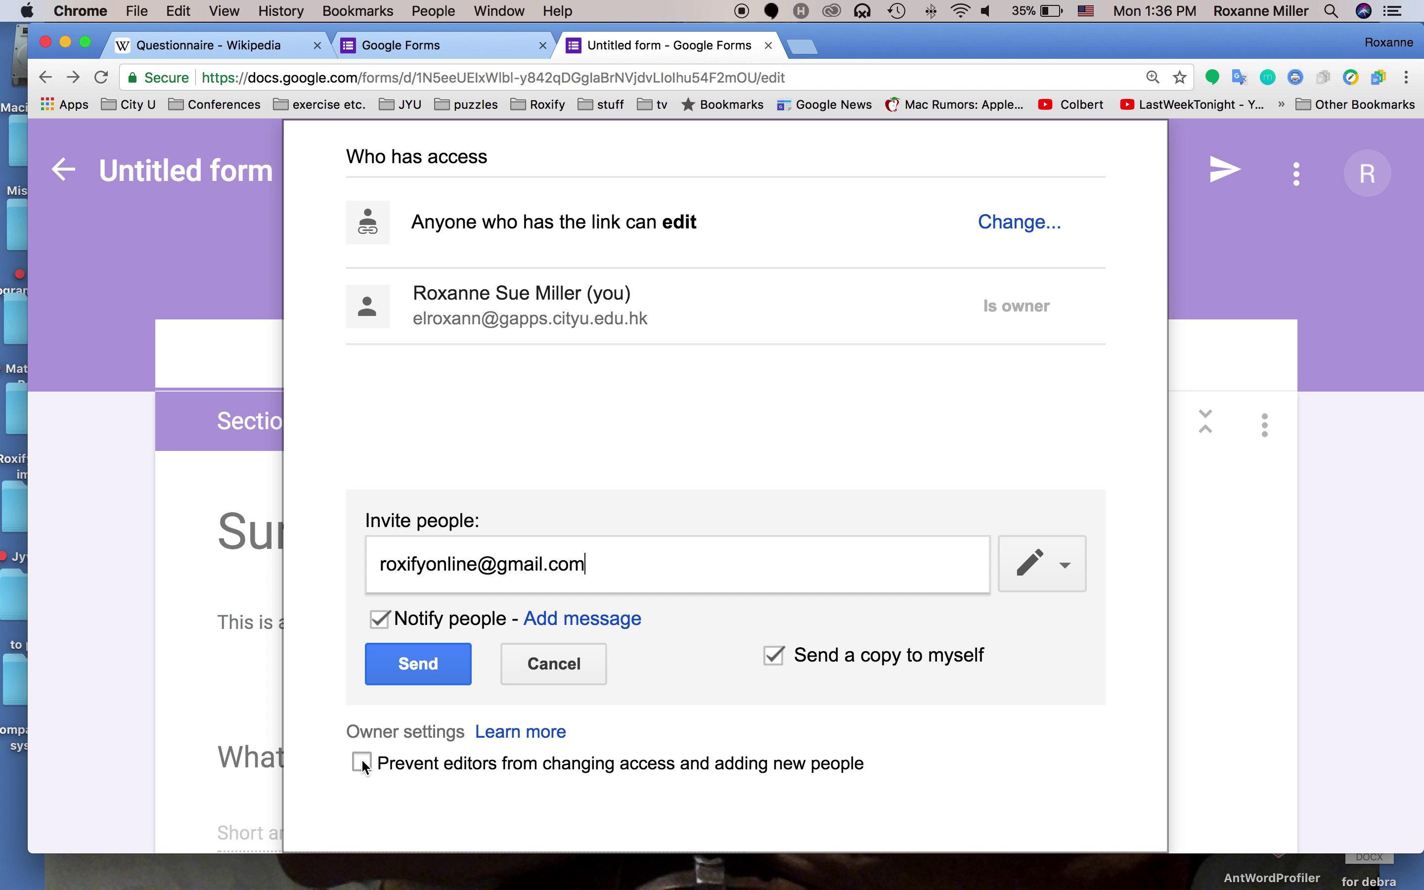
click(361, 763)
scroll(455, 715, down, 2)
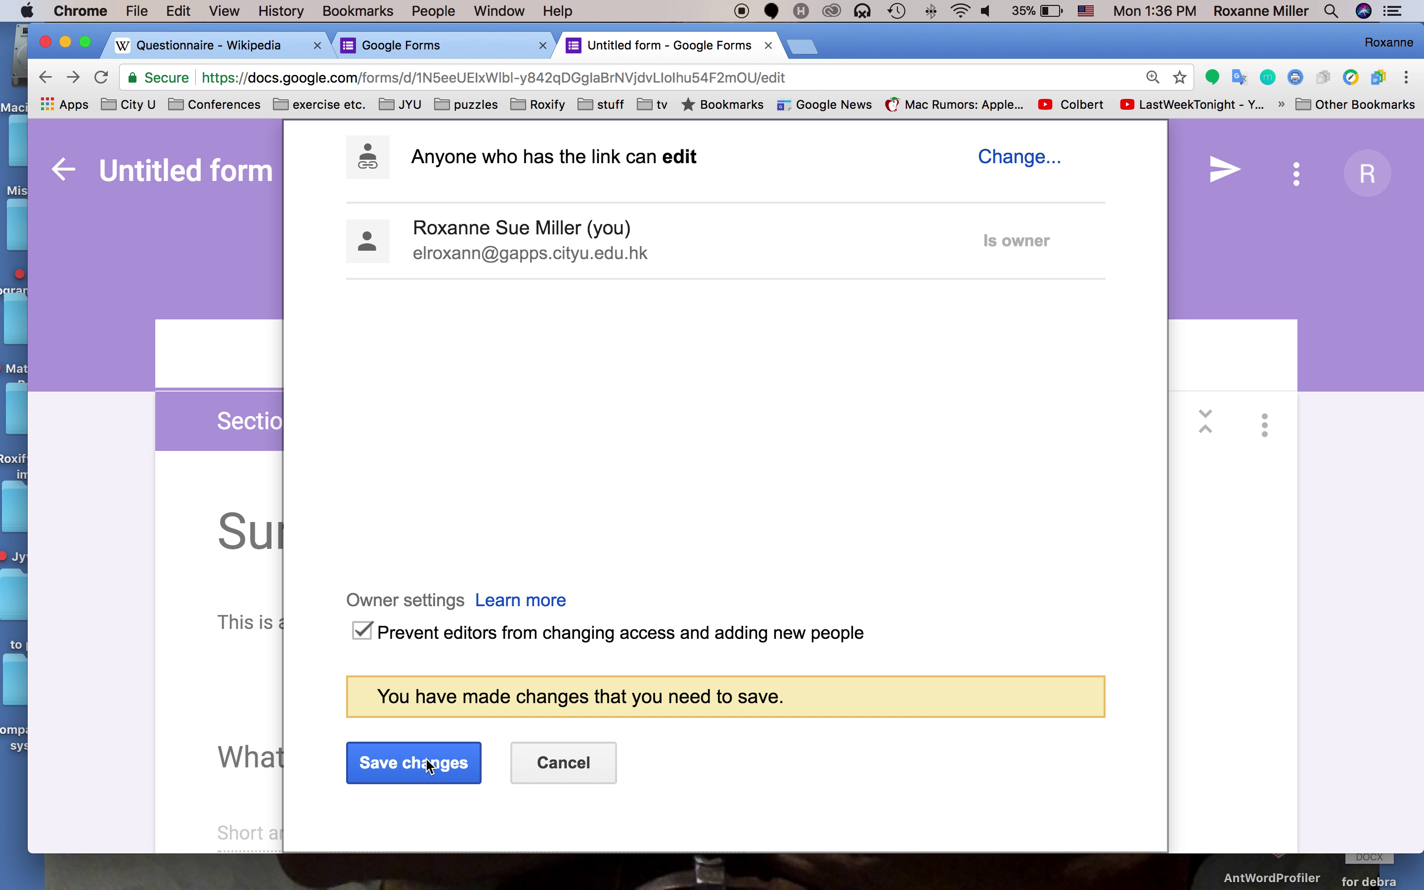
click(373, 635)
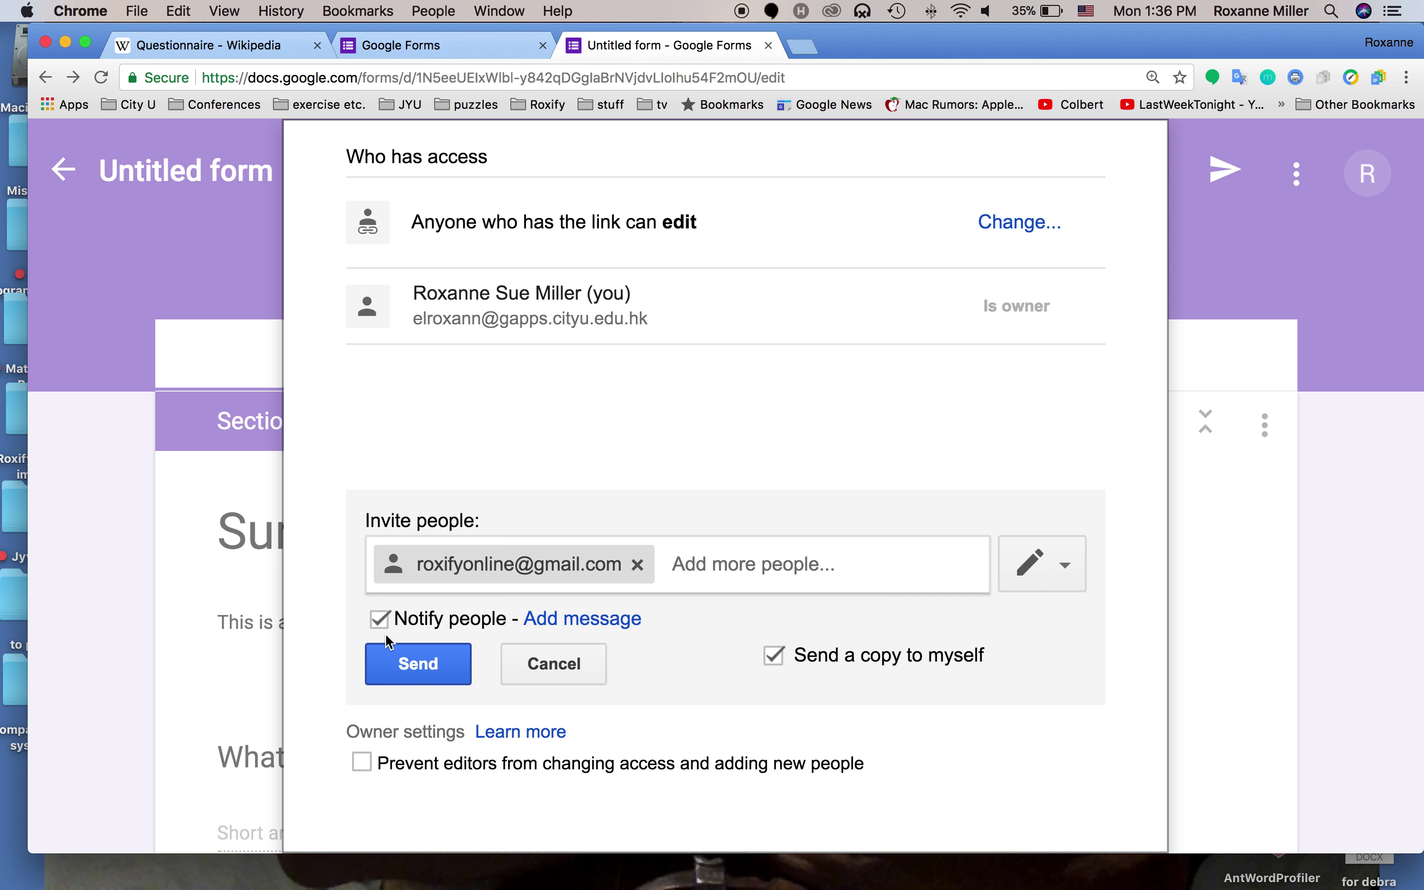
click(415, 667)
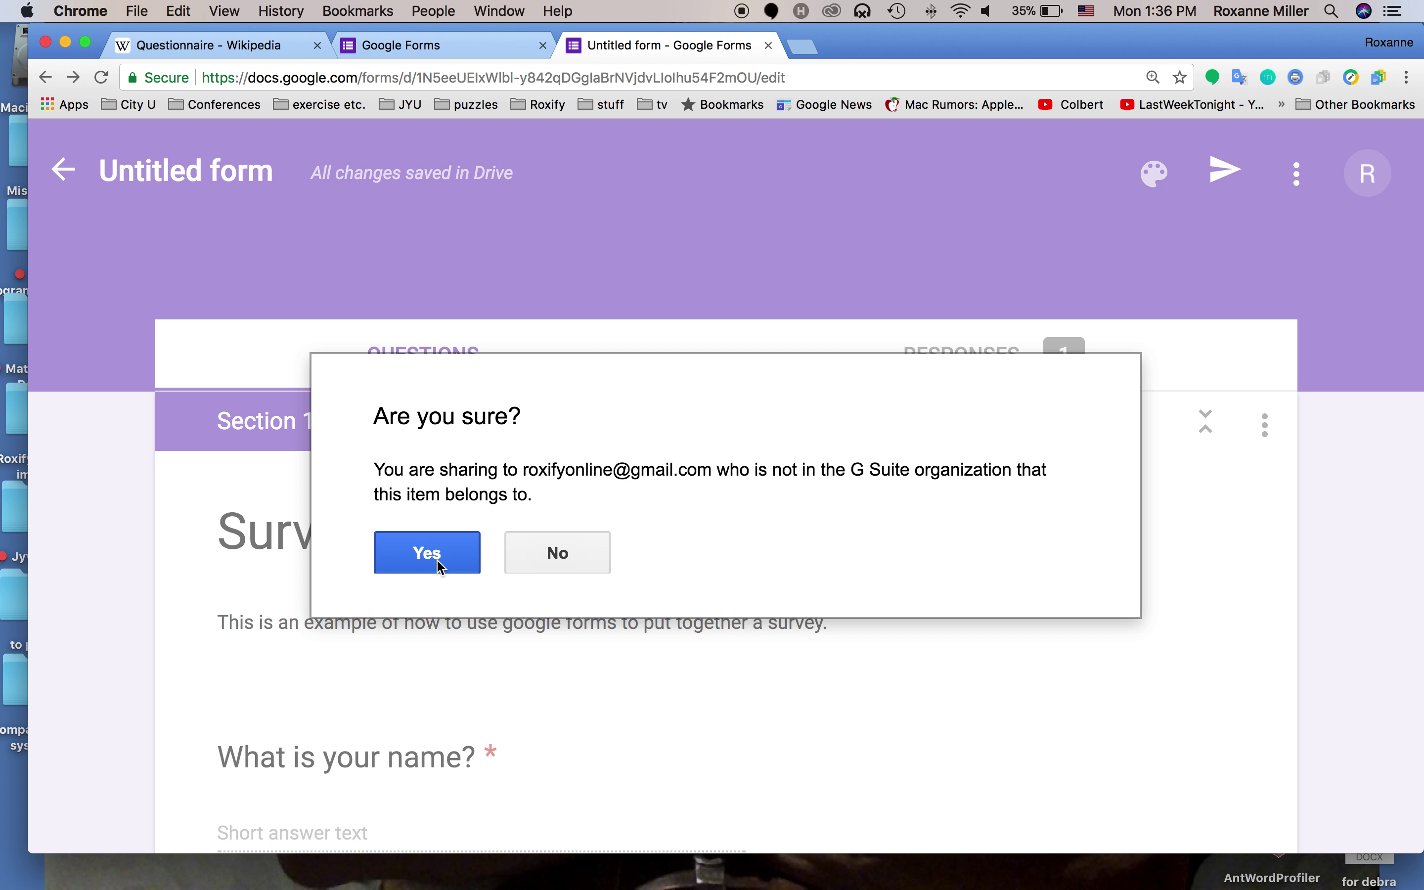
click(440, 565)
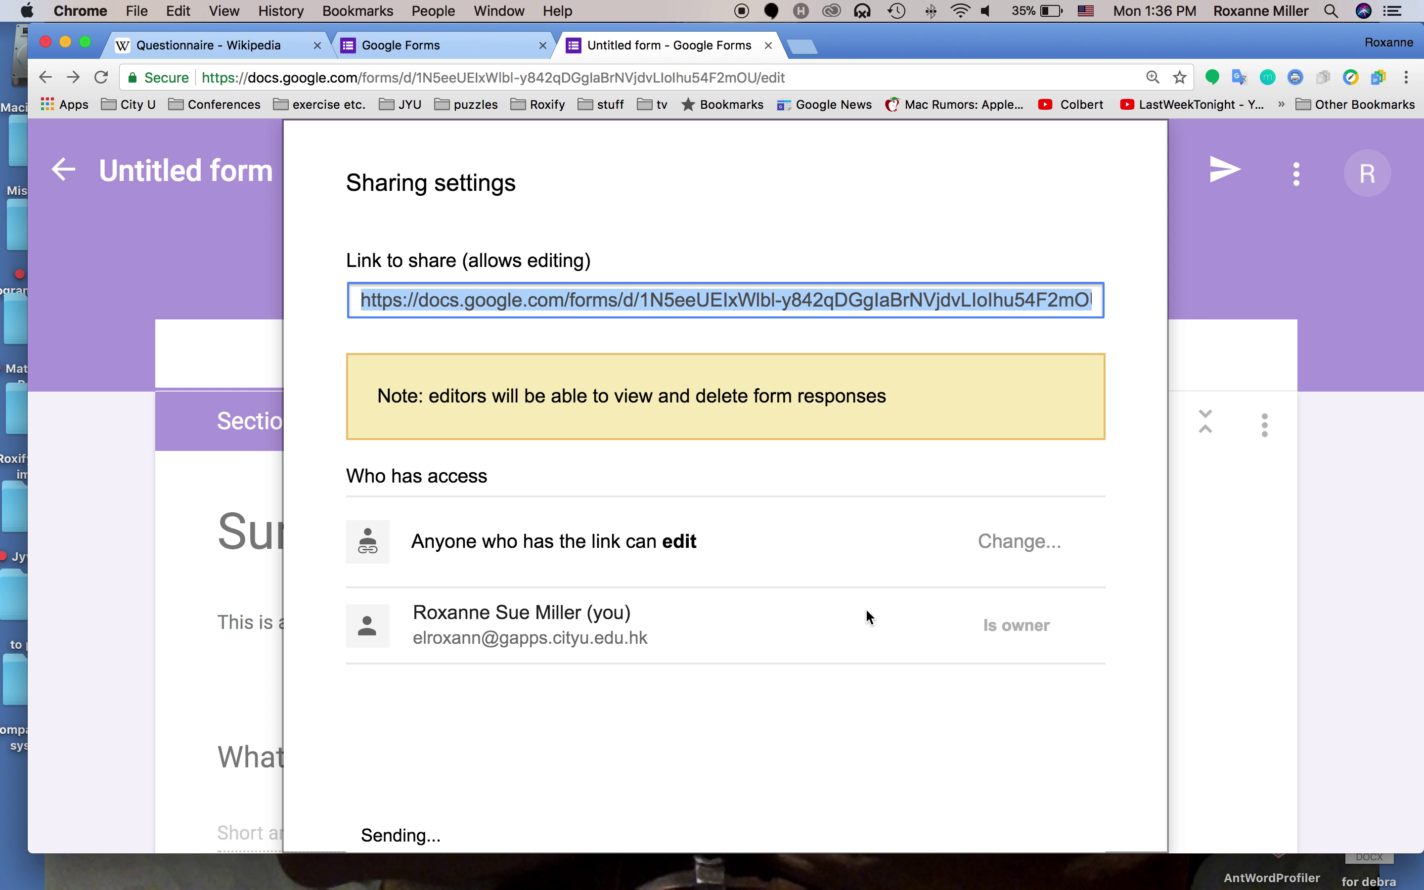
scroll(853, 612, down, 5)
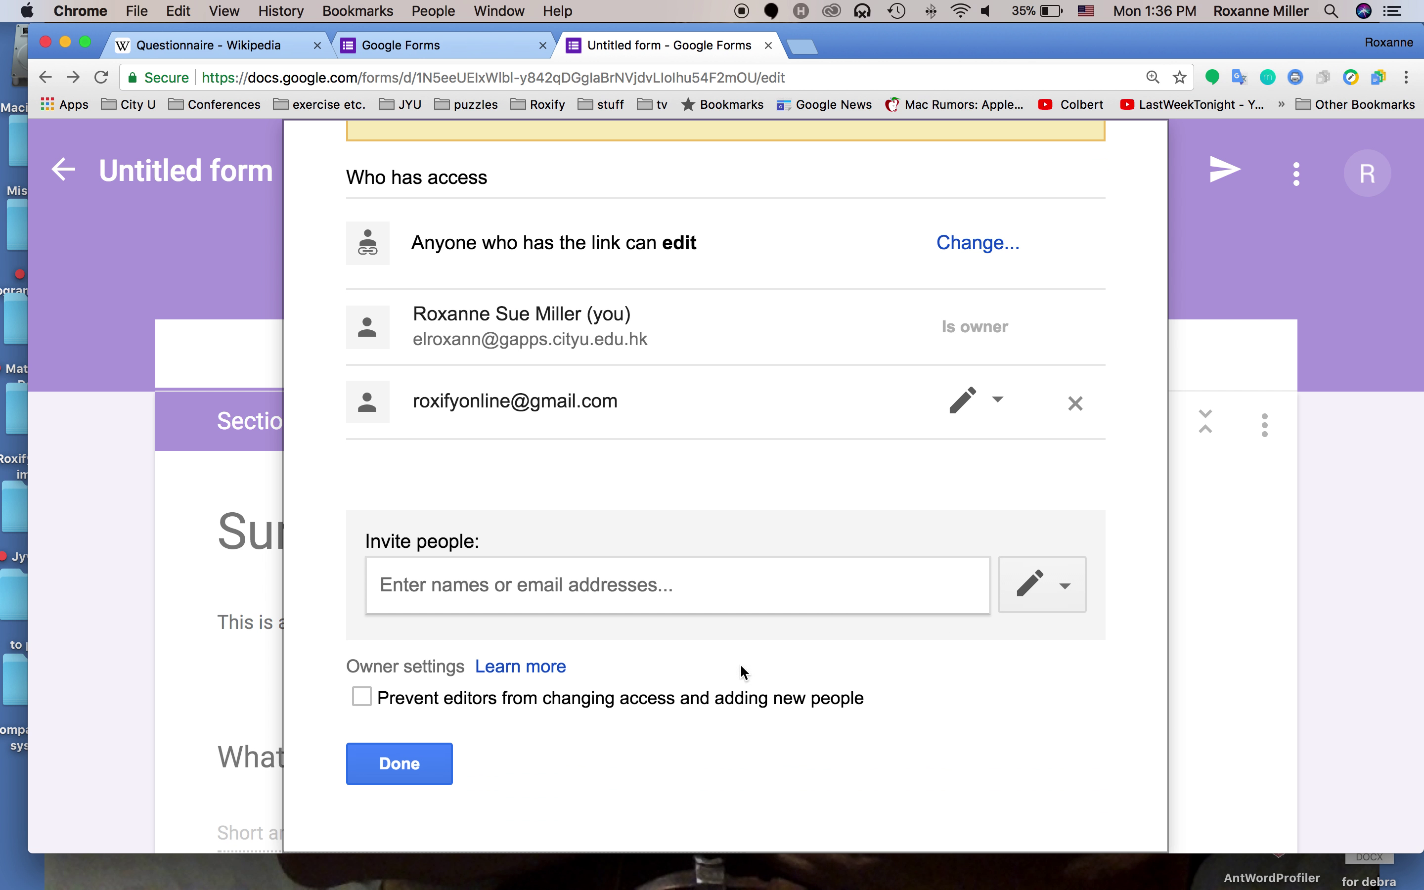
click(400, 763)
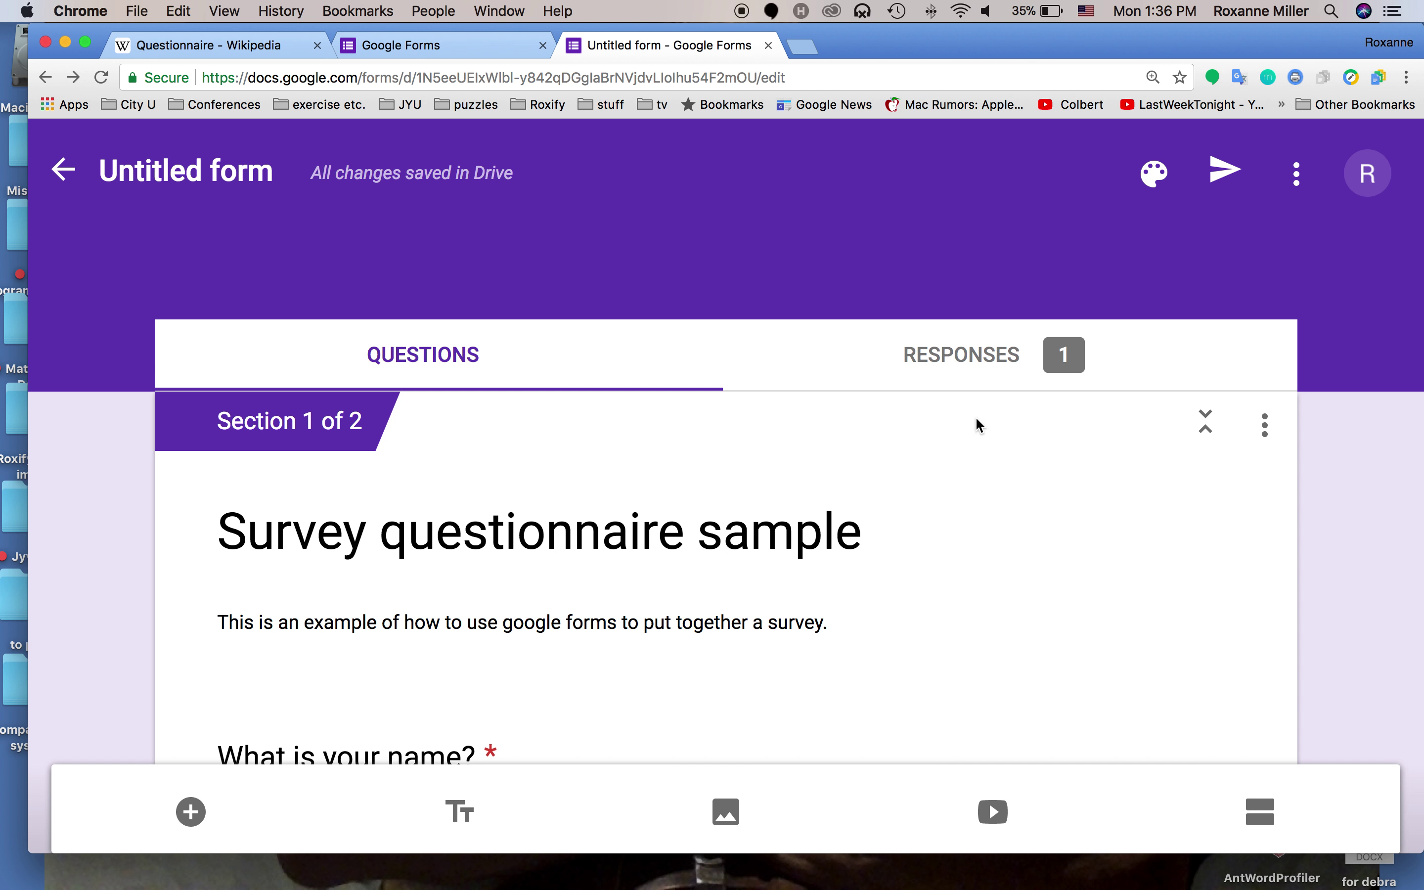
click(960, 353)
Look over the summary charts for the one response, then return to Forms home
scroll(855, 475, down, 3)
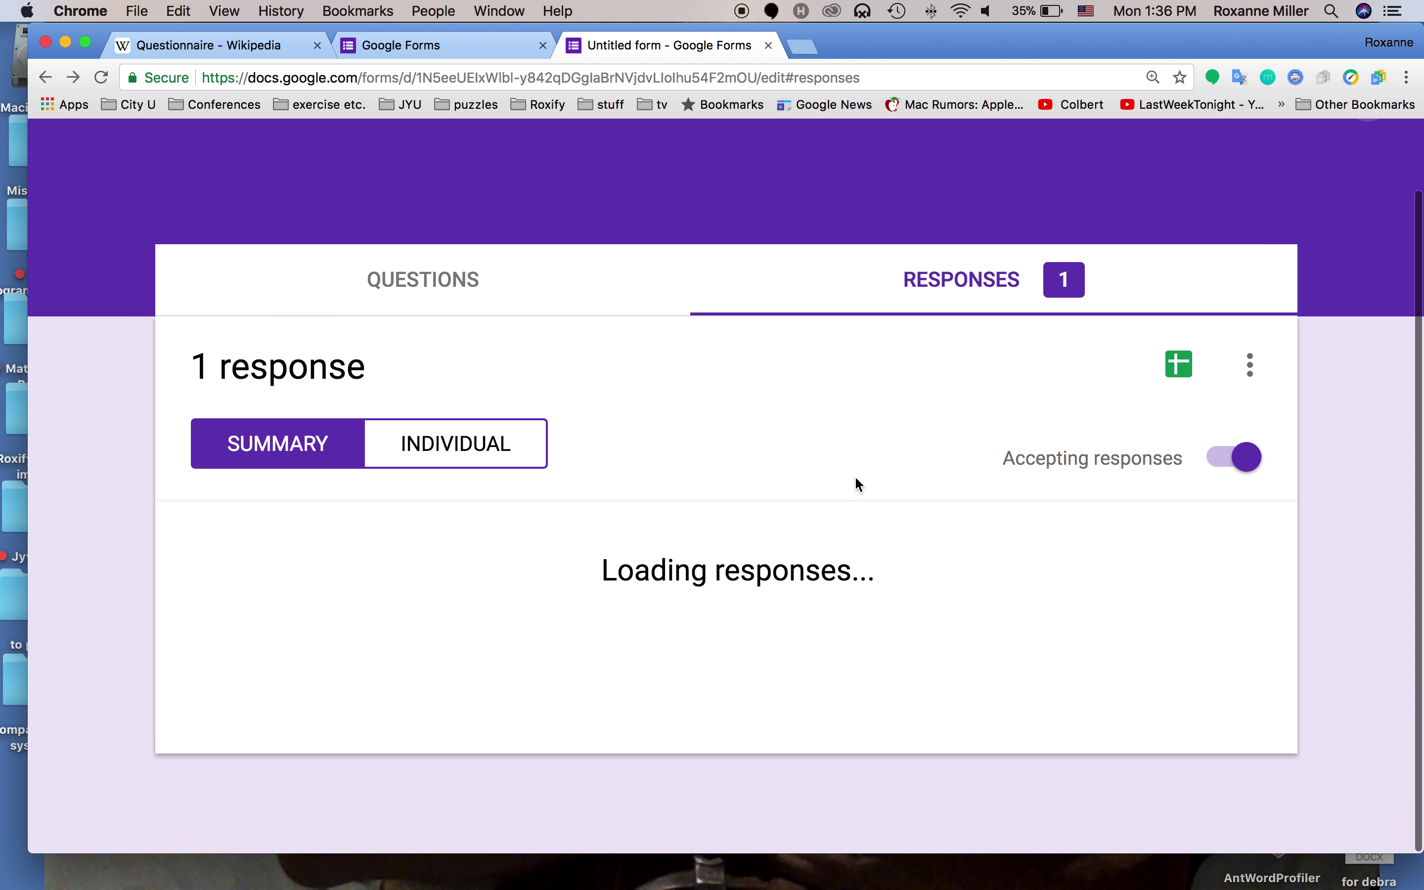
scroll(840, 414, down, 15)
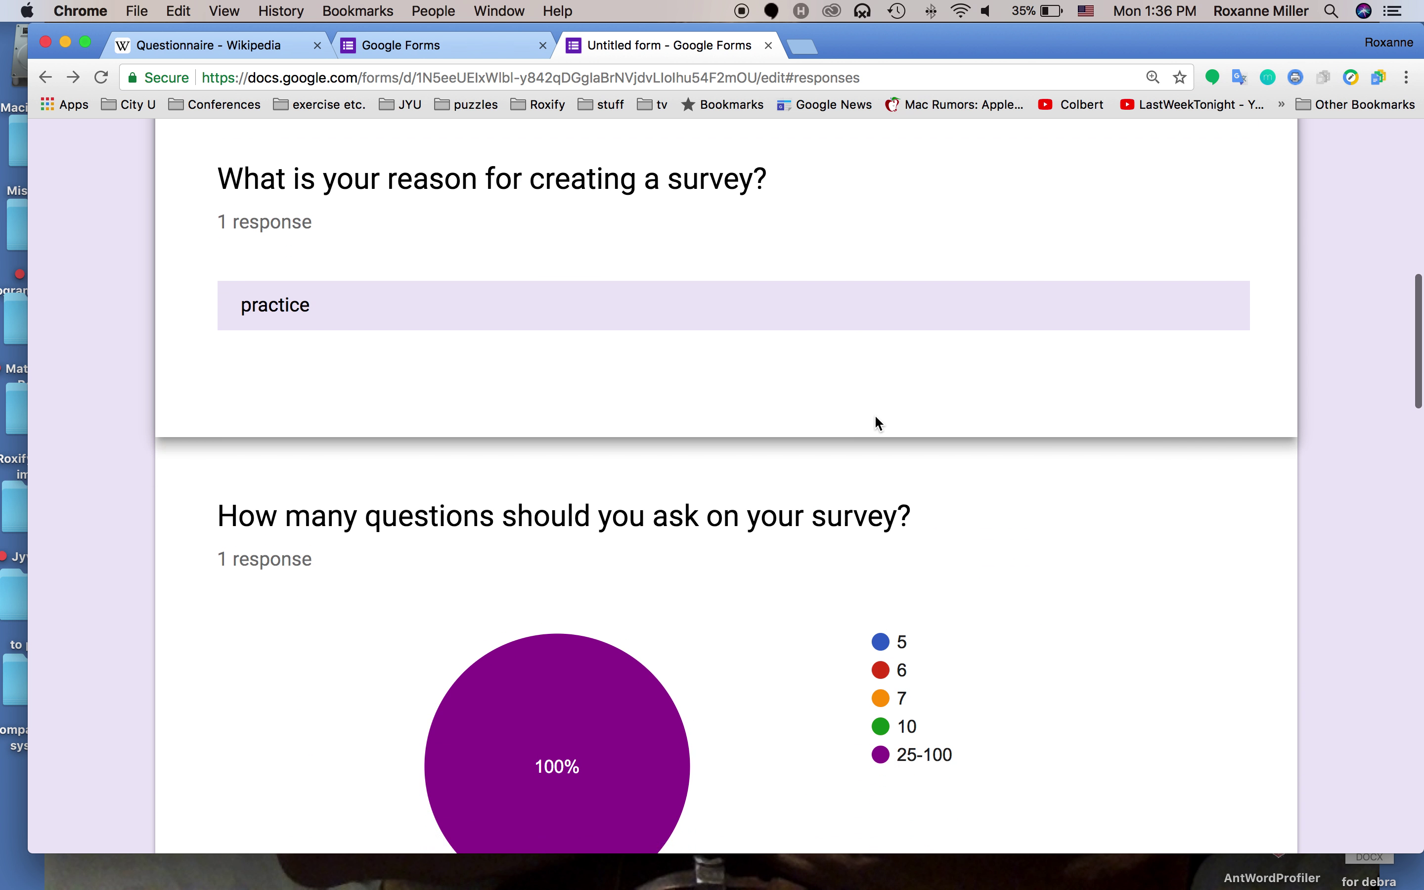
scroll(814, 450, down, 15)
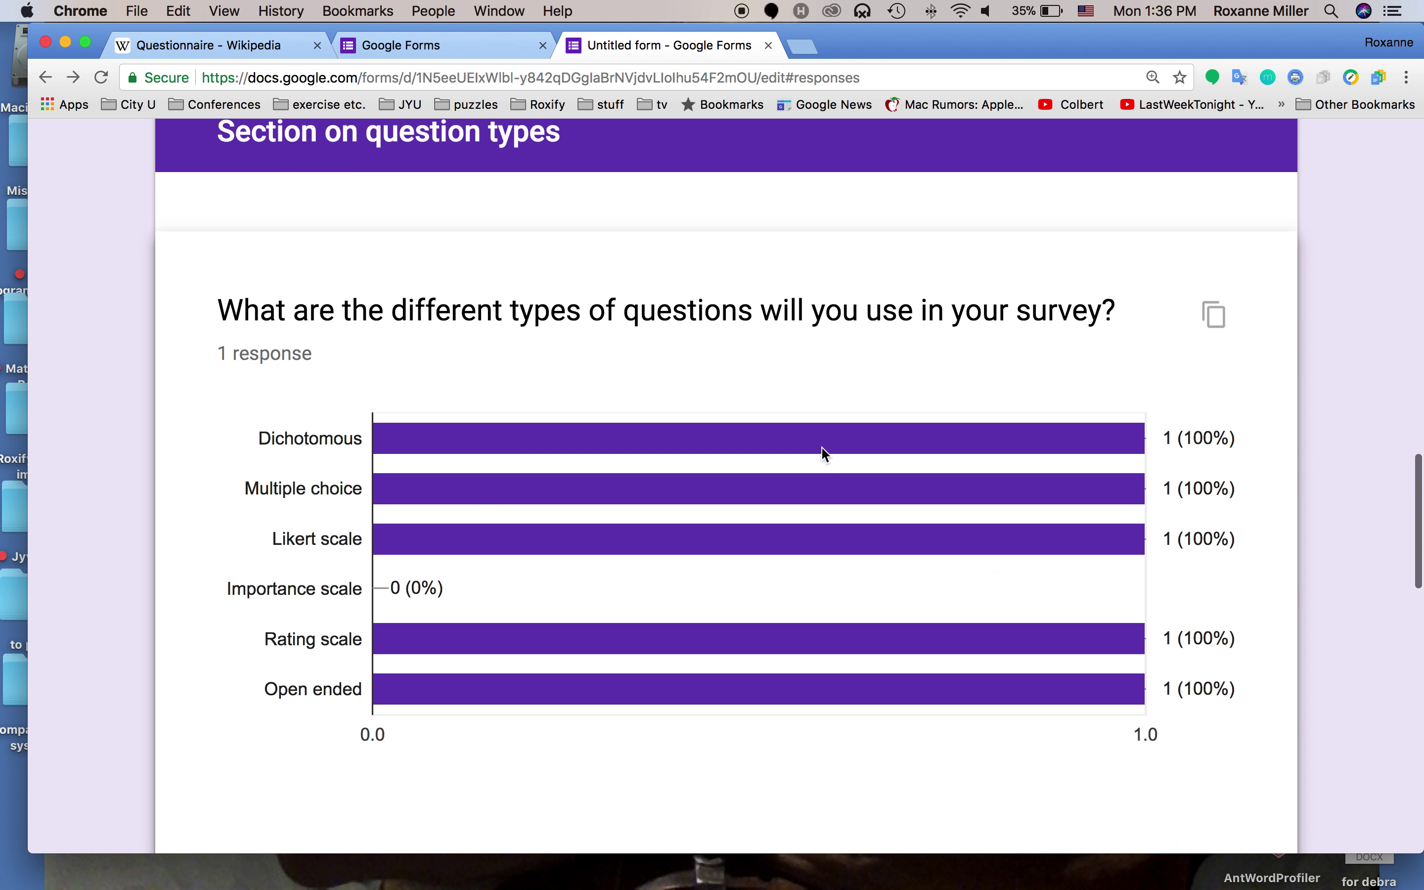
scroll(825, 454, down, 15)
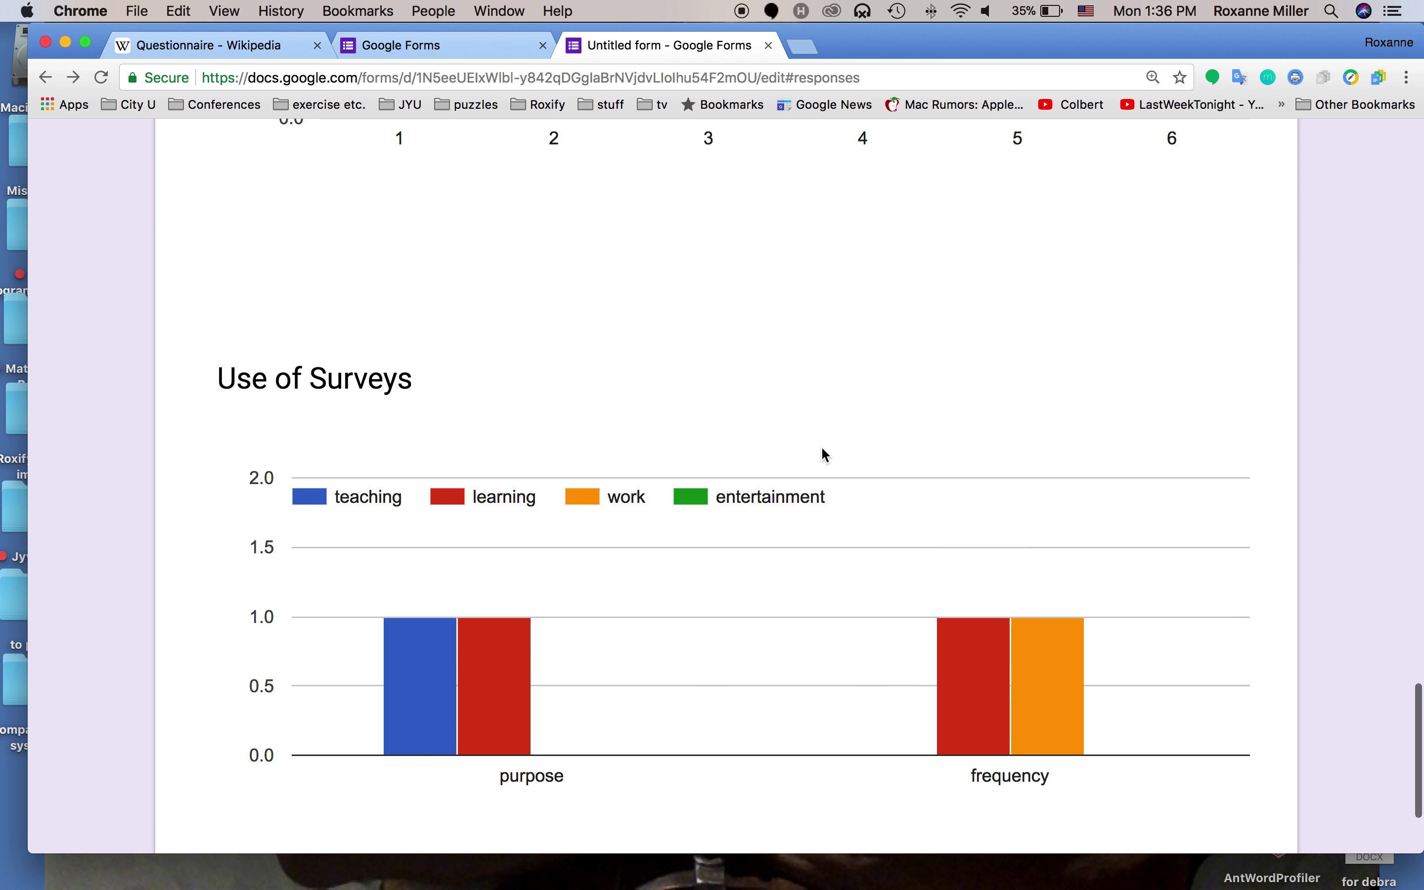
scroll(823, 449, up, 20)
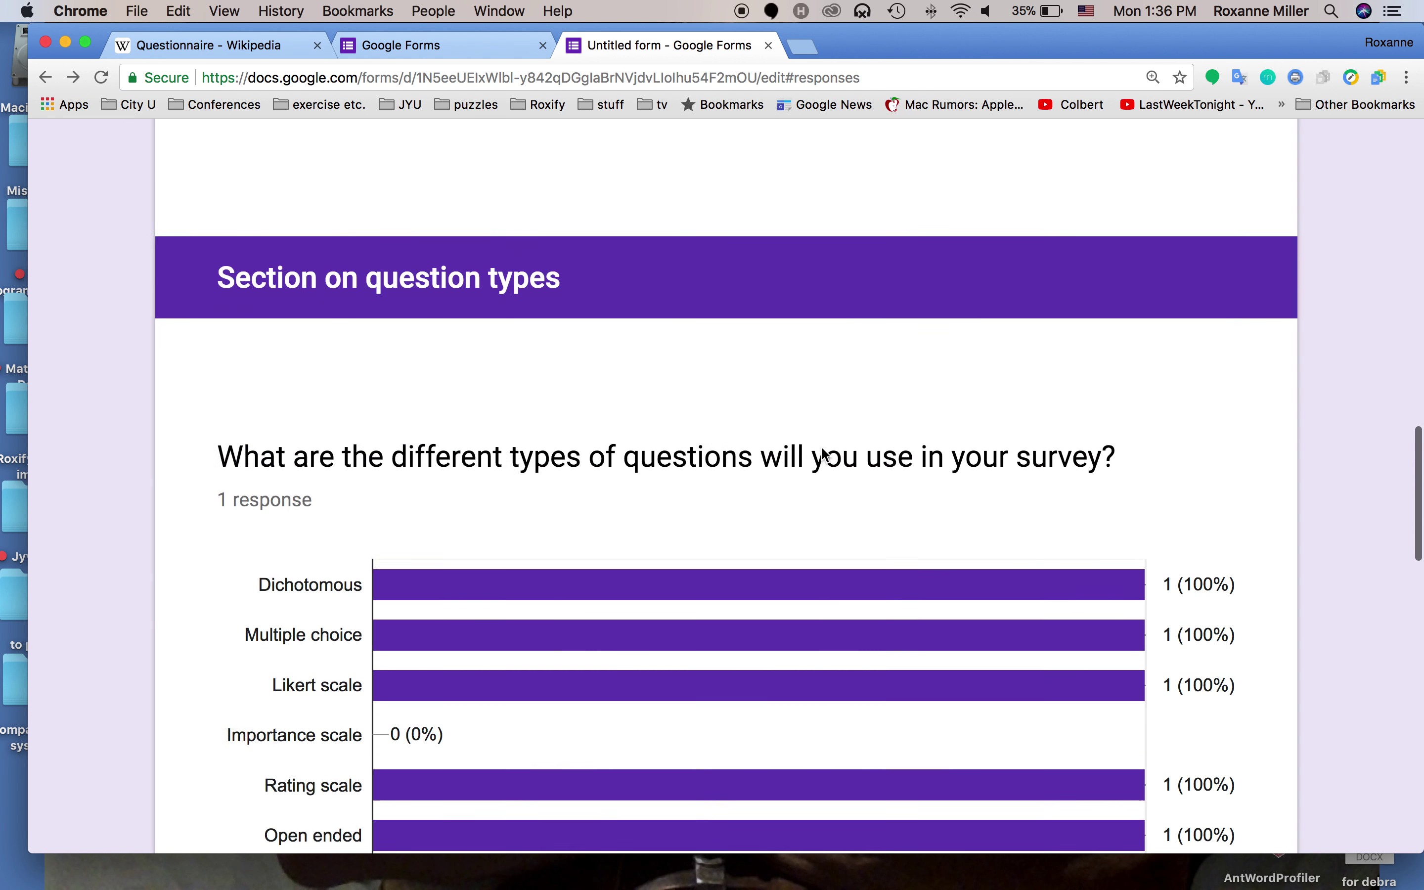
scroll(822, 449, up, 10)
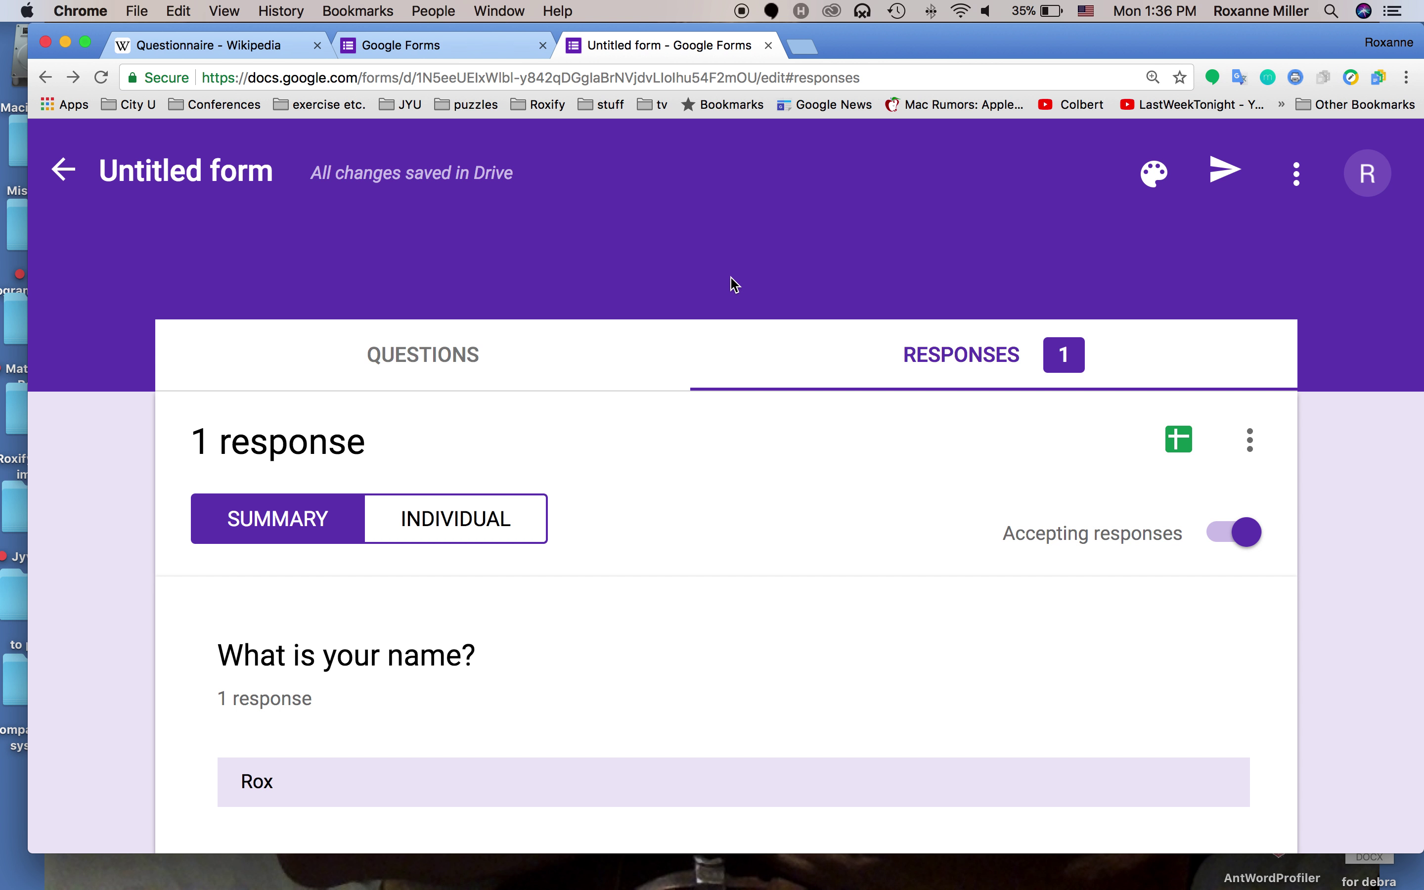
click(62, 172)
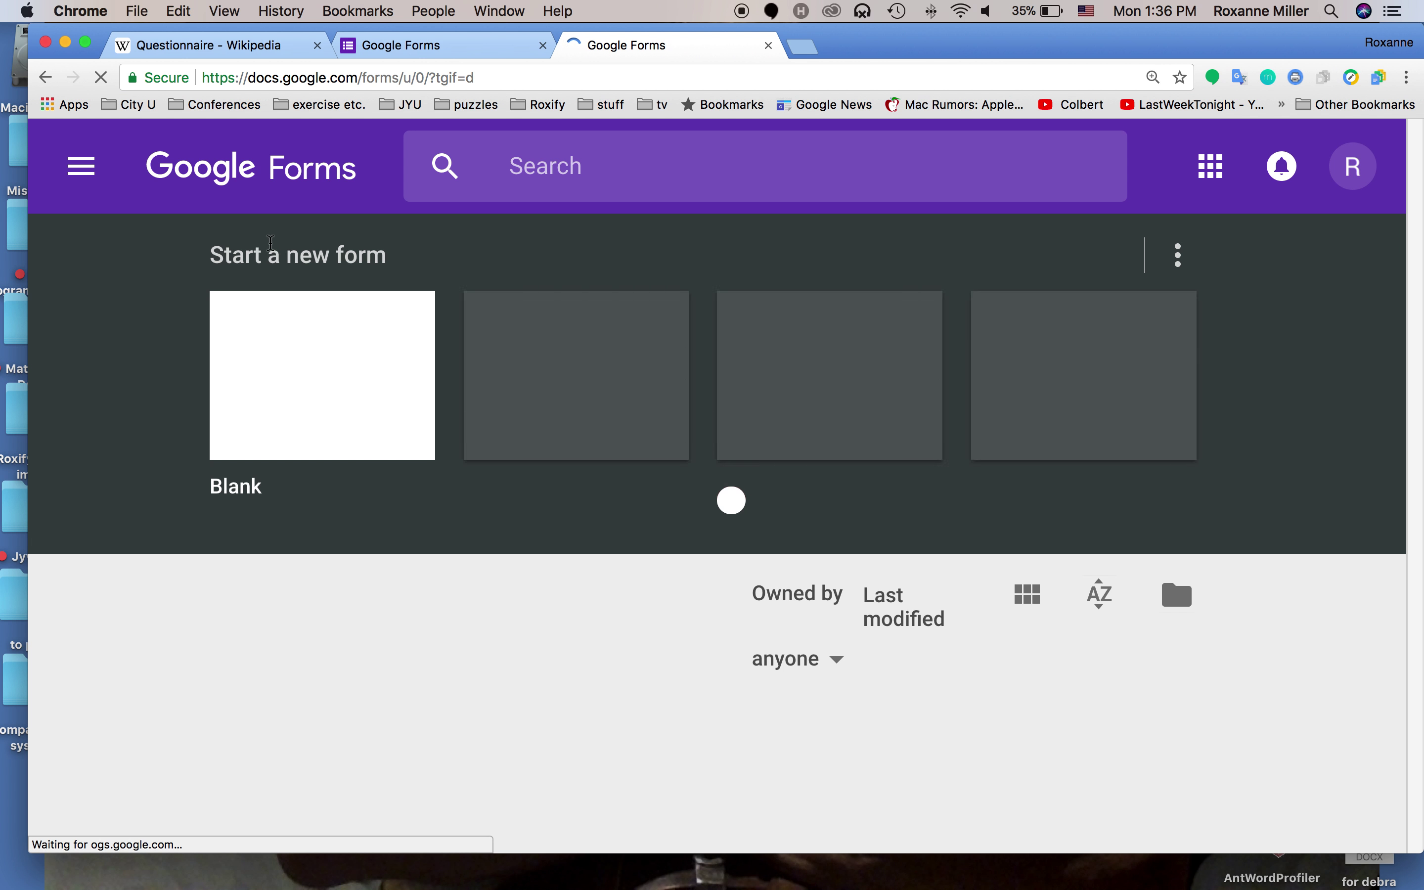
Reopen the Untitled form and retitle it 'Survey questionnaire sample'
scroll(496, 426, down, 3)
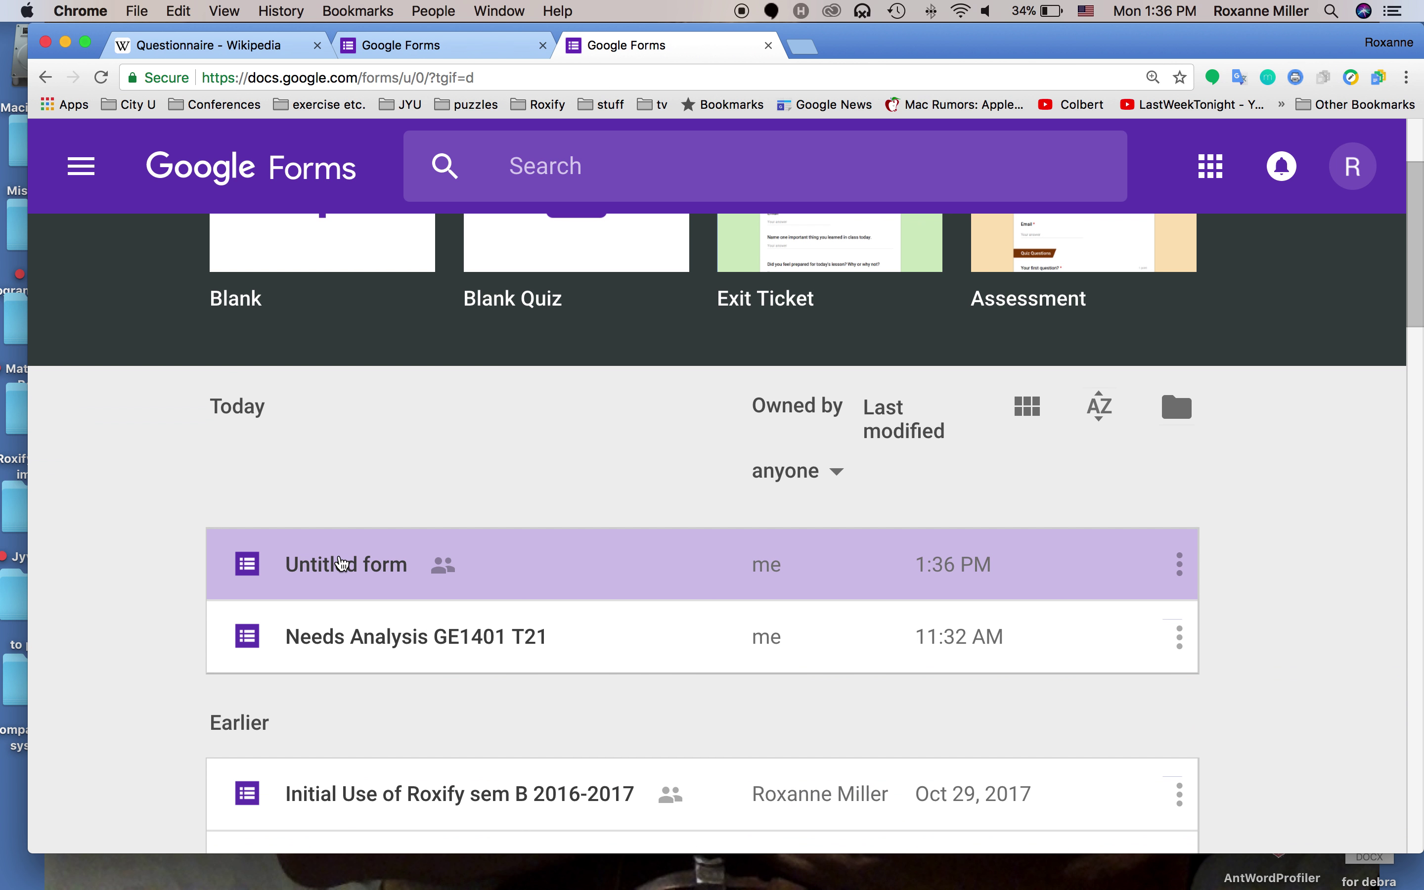
click(344, 564)
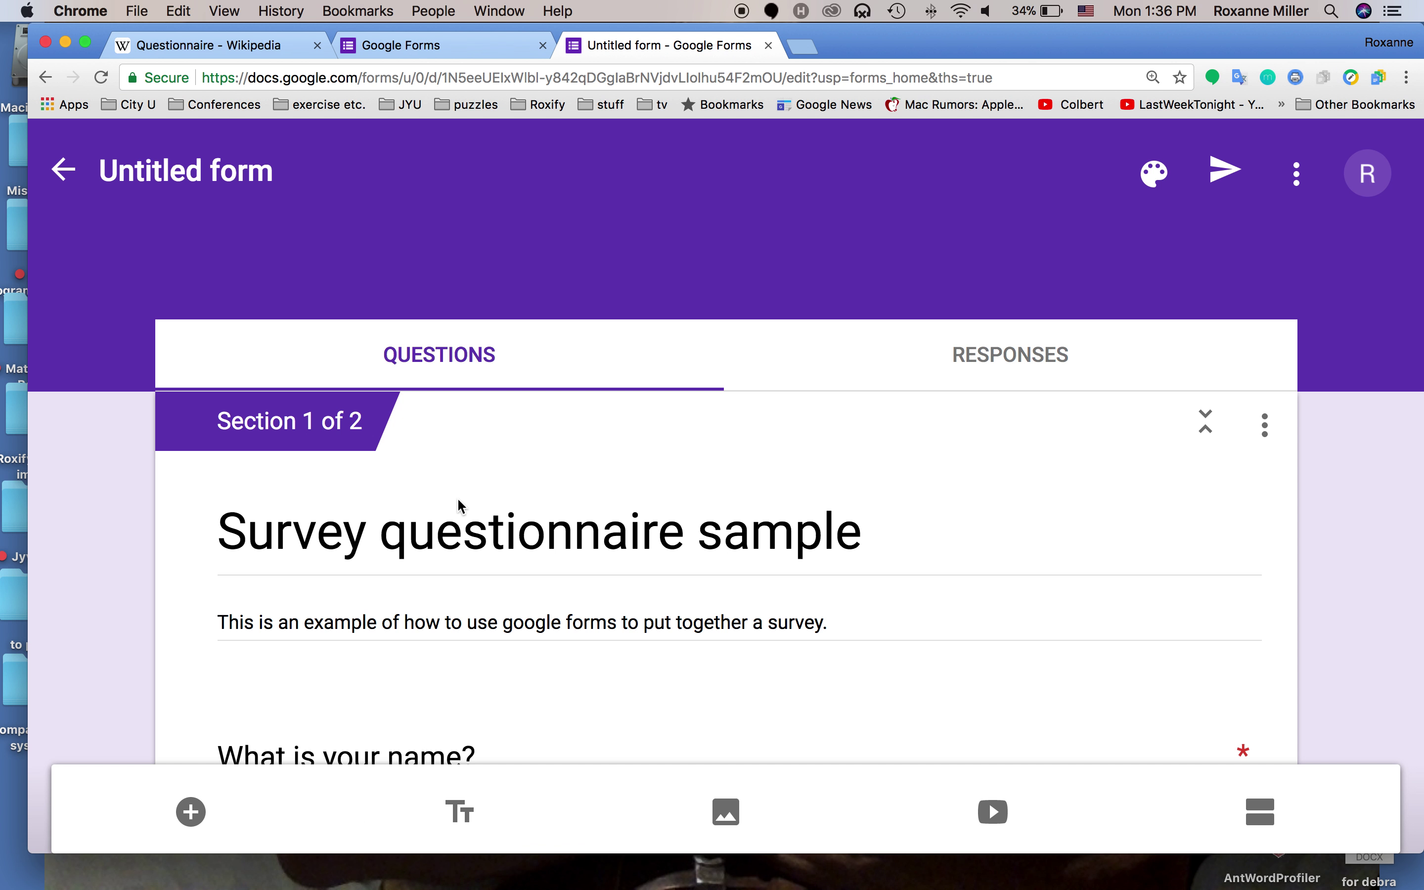
click(282, 172)
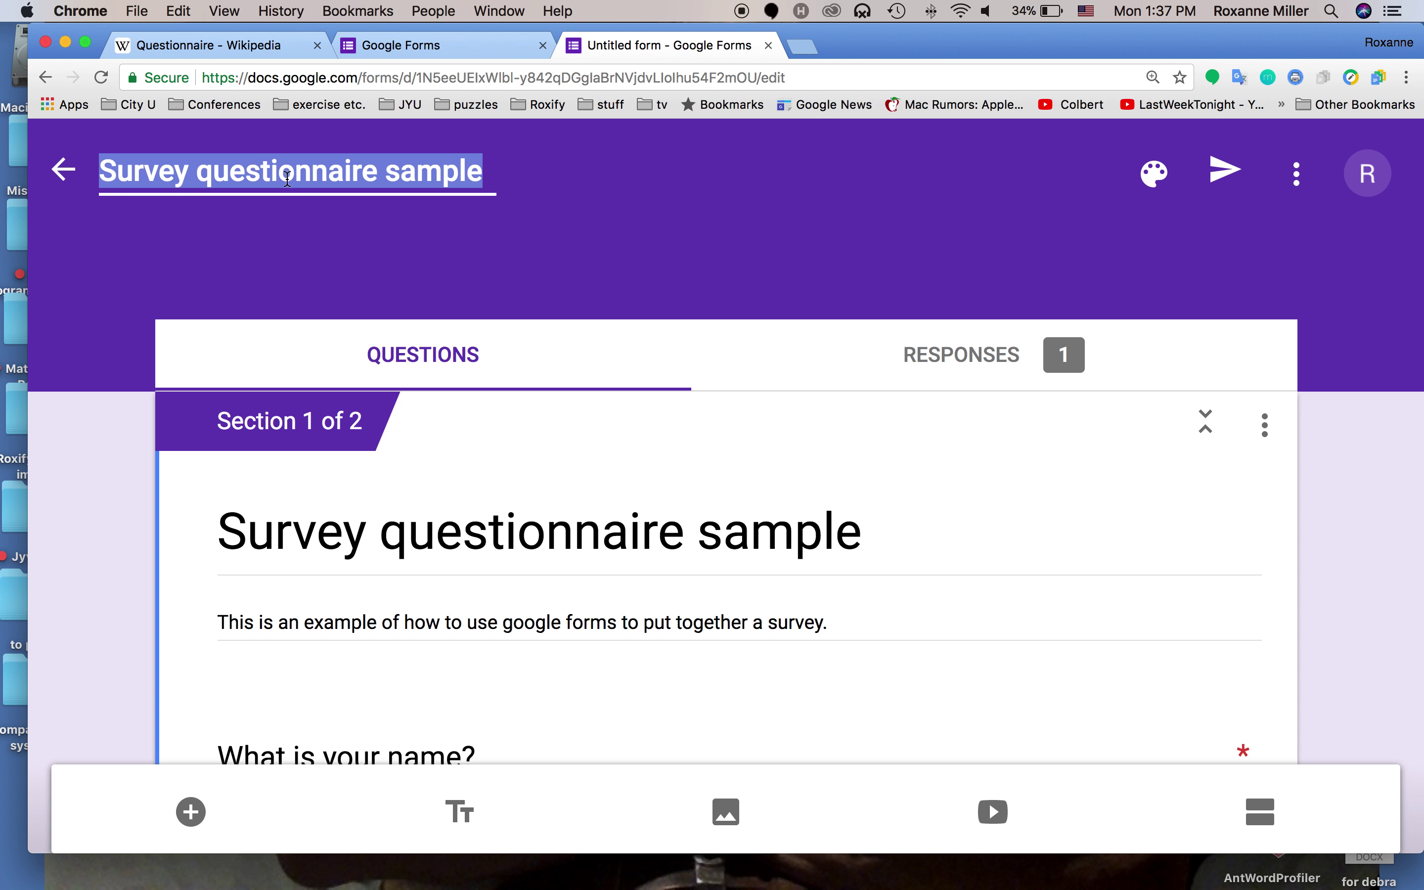
click(368, 245)
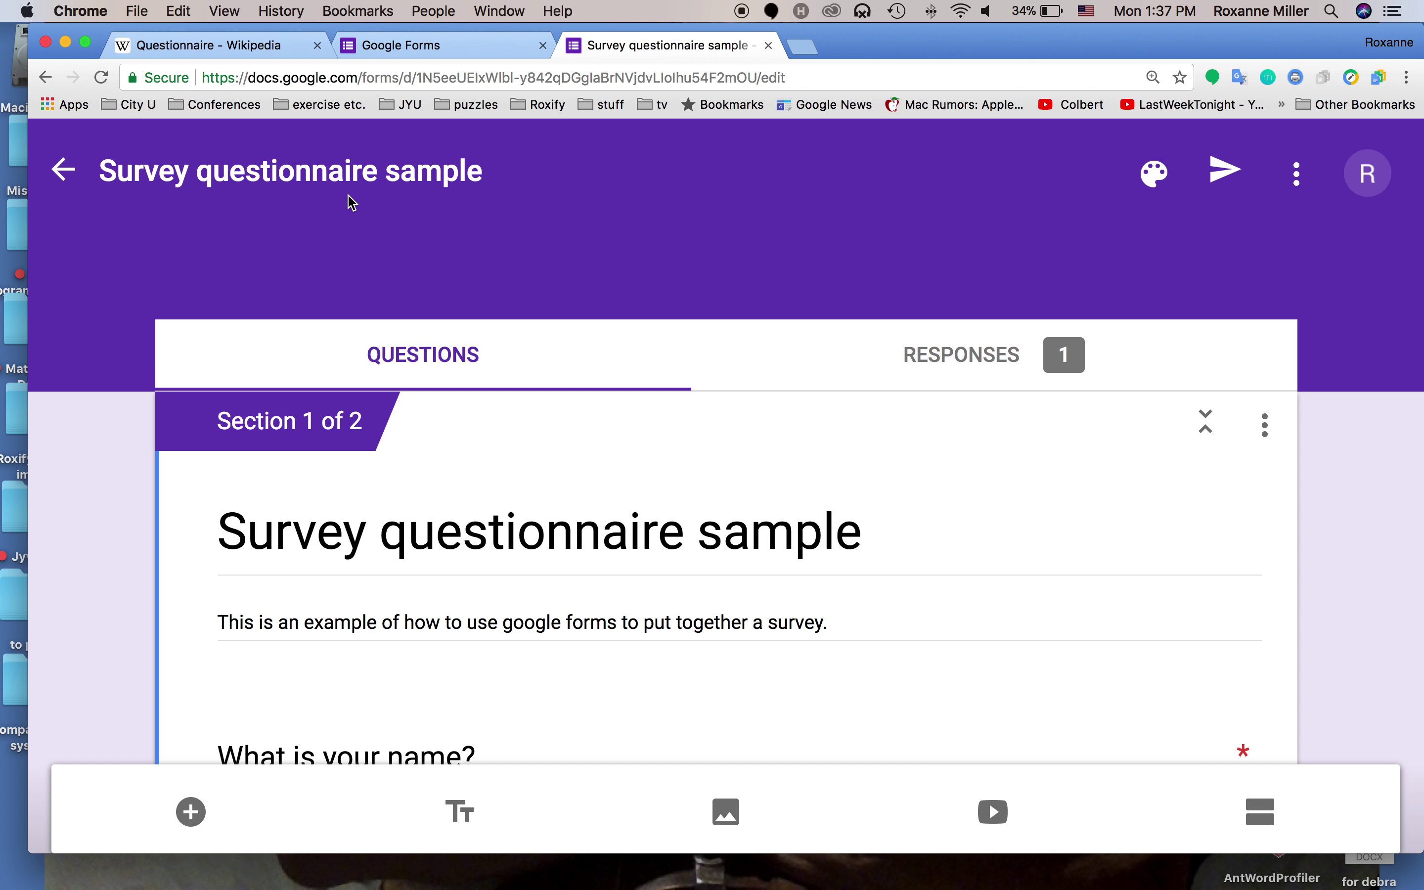